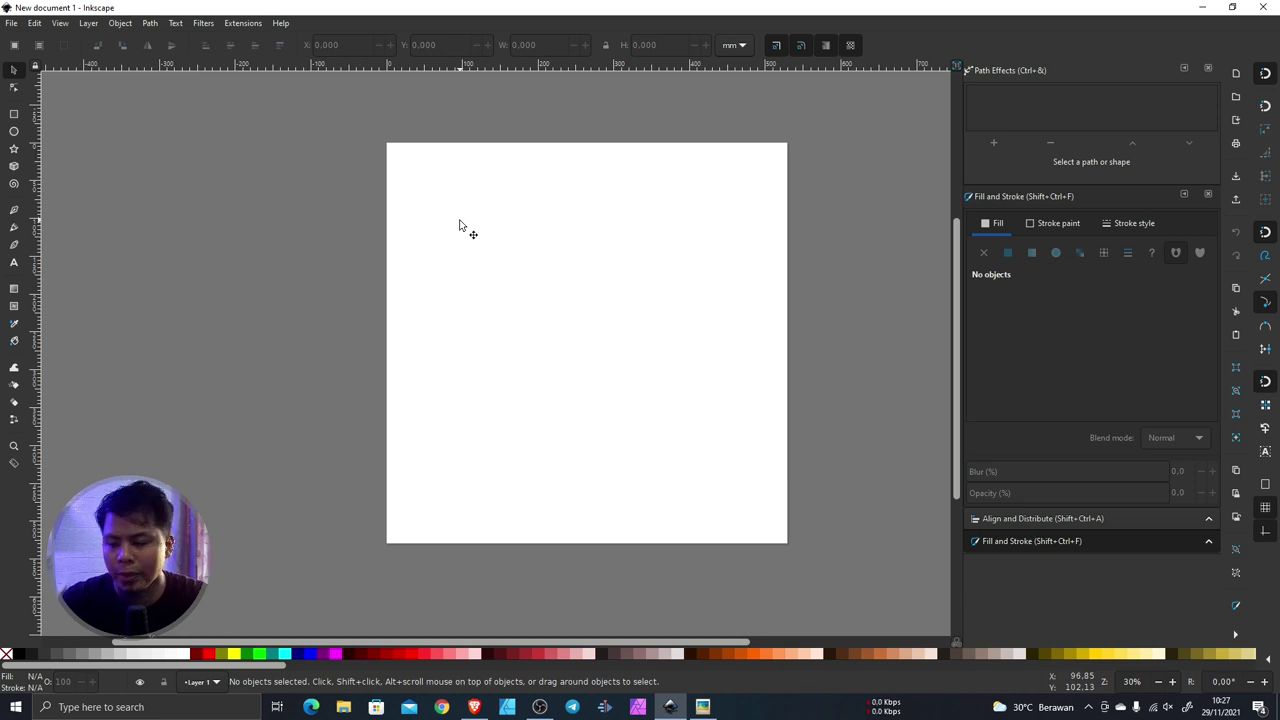
Step: Fill the 2000 × 2000 px page background rectangle with 80% grey (#333333)
{"action": "scroll", "coordinate": [545, 278], "scroll_direction": "down", "scroll_amount": 3}
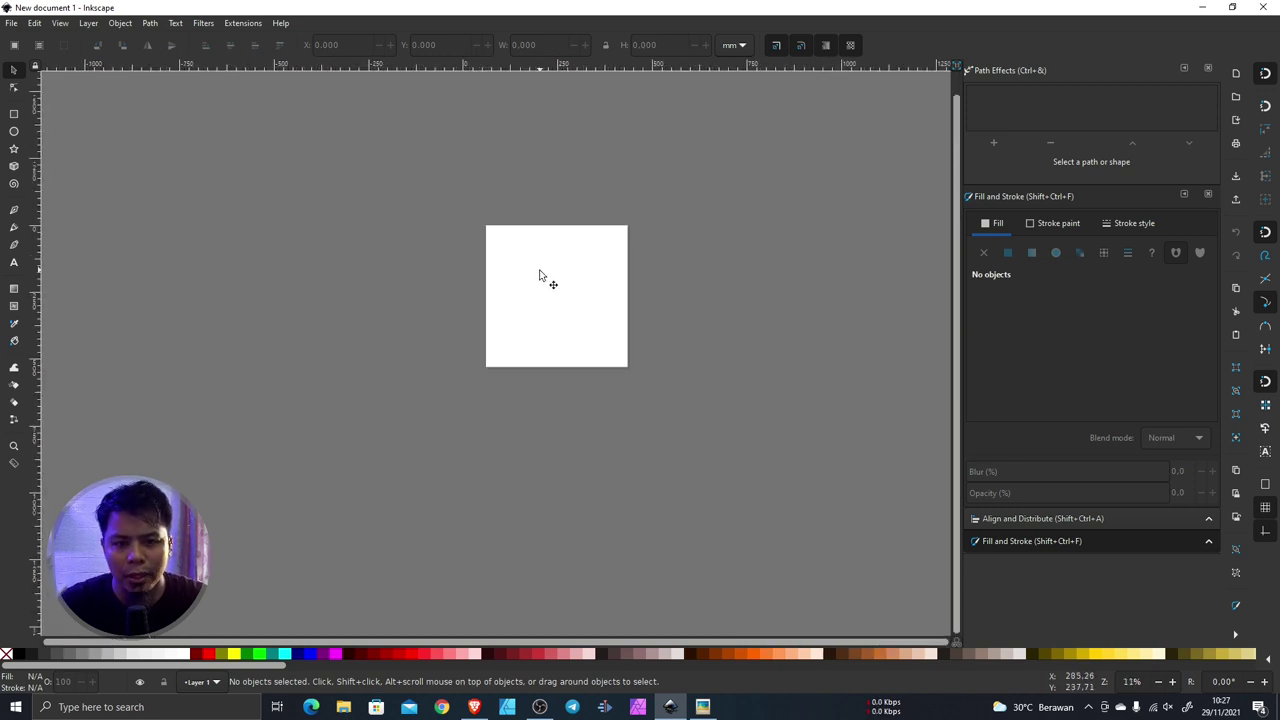
{"action": "scroll", "coordinate": [550, 280], "scroll_direction": "up", "scroll_amount": 2}
{"action": "scroll", "coordinate": [550, 280], "scroll_direction": "up", "scroll_amount": 2}
{"action": "left_click", "coordinate": [550, 280]}
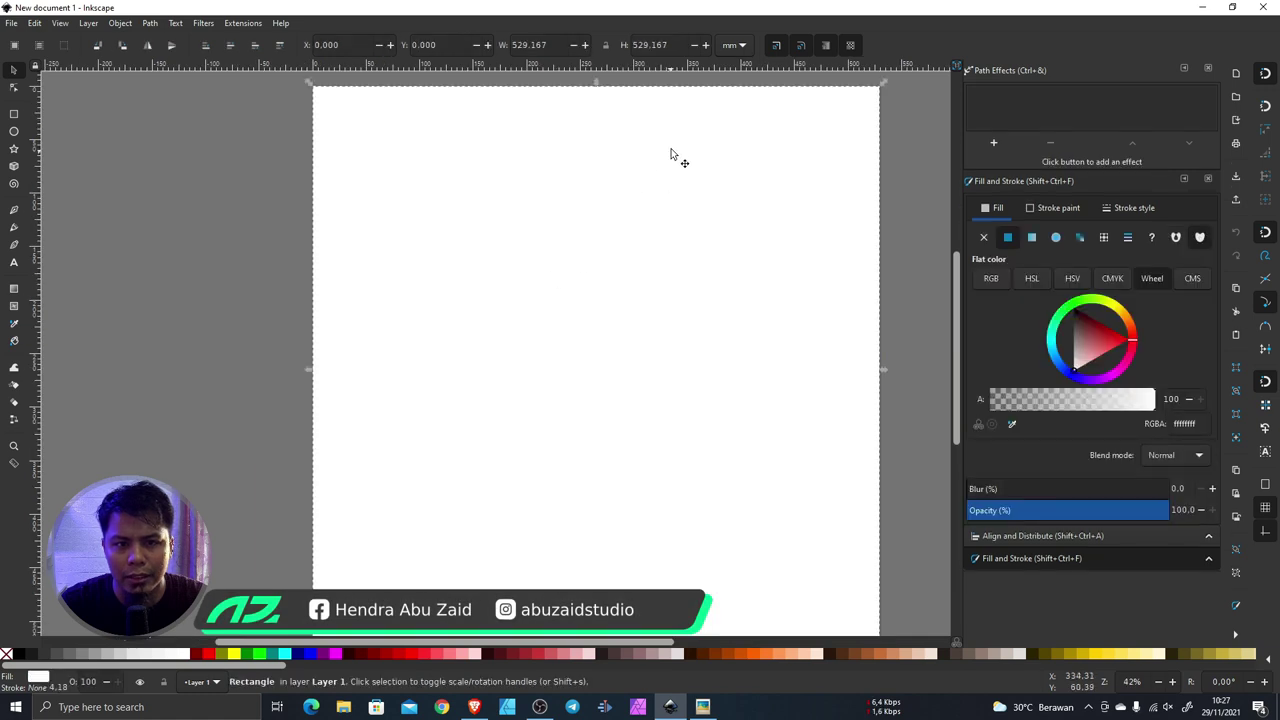
{"action": "left_click", "coordinate": [738, 45]}
{"action": "left_click", "coordinate": [718, 110]}
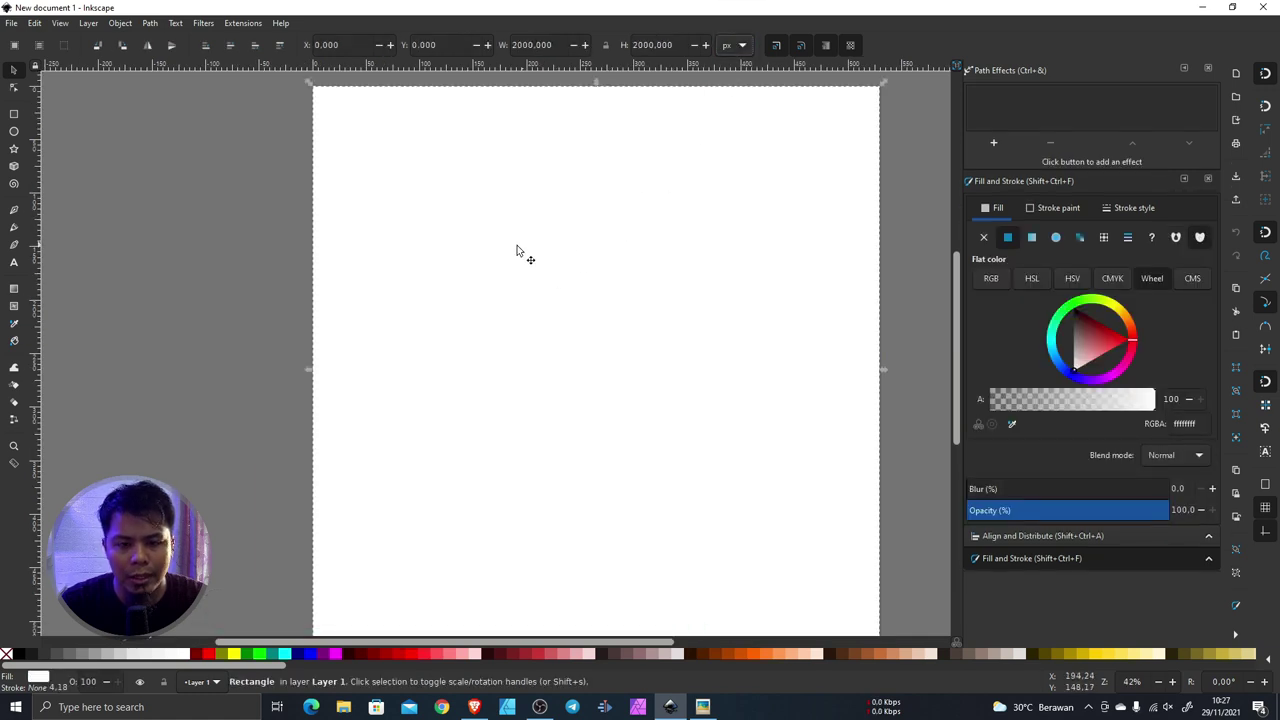
{"action": "scroll", "coordinate": [540, 246], "scroll_direction": "down", "scroll_amount": 2}
{"action": "key", "text": "Escape"}
{"action": "left_click", "coordinate": [613, 257]}
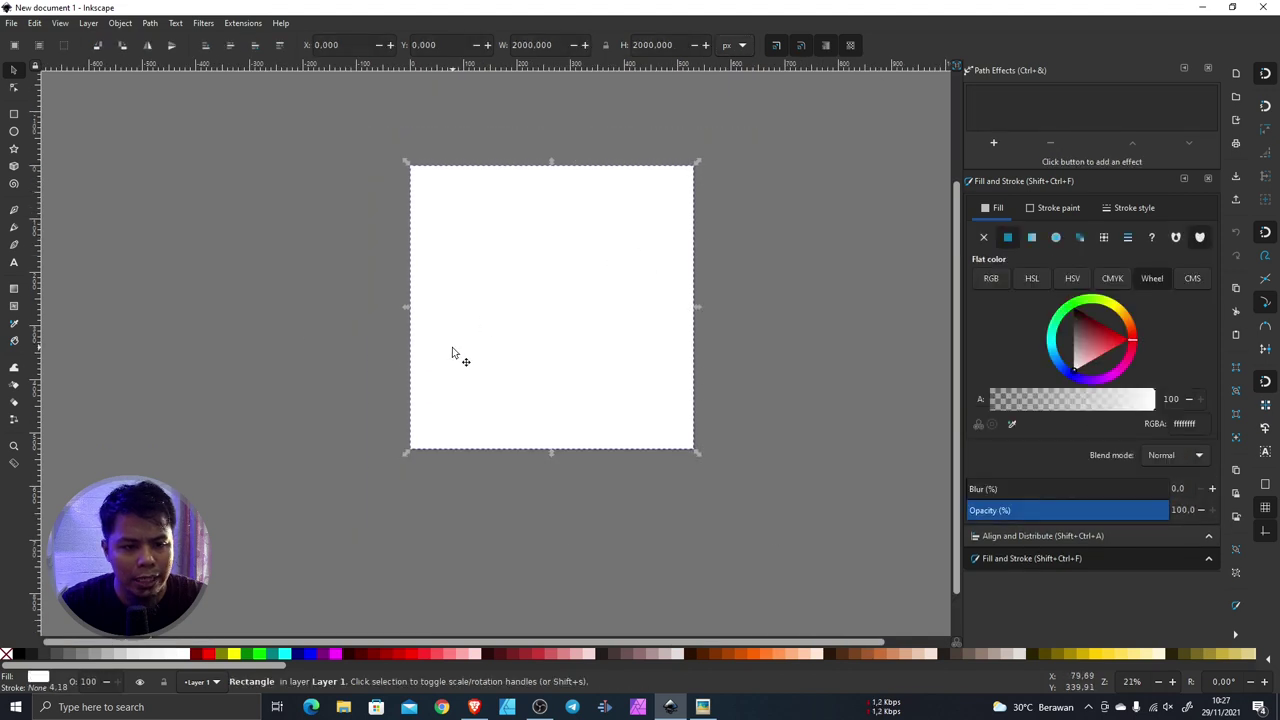
{"action": "left_click", "coordinate": [44, 657]}
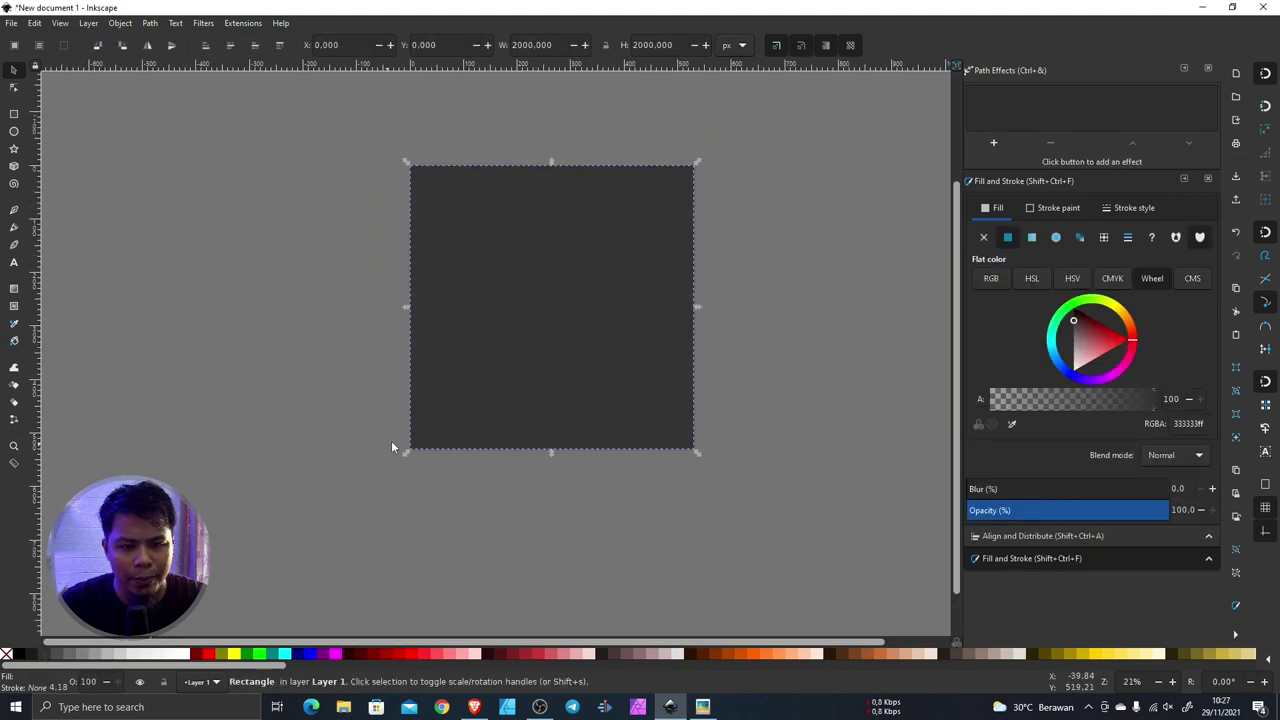
{"action": "scroll", "coordinate": [581, 270], "scroll_direction": "up", "scroll_amount": 2}
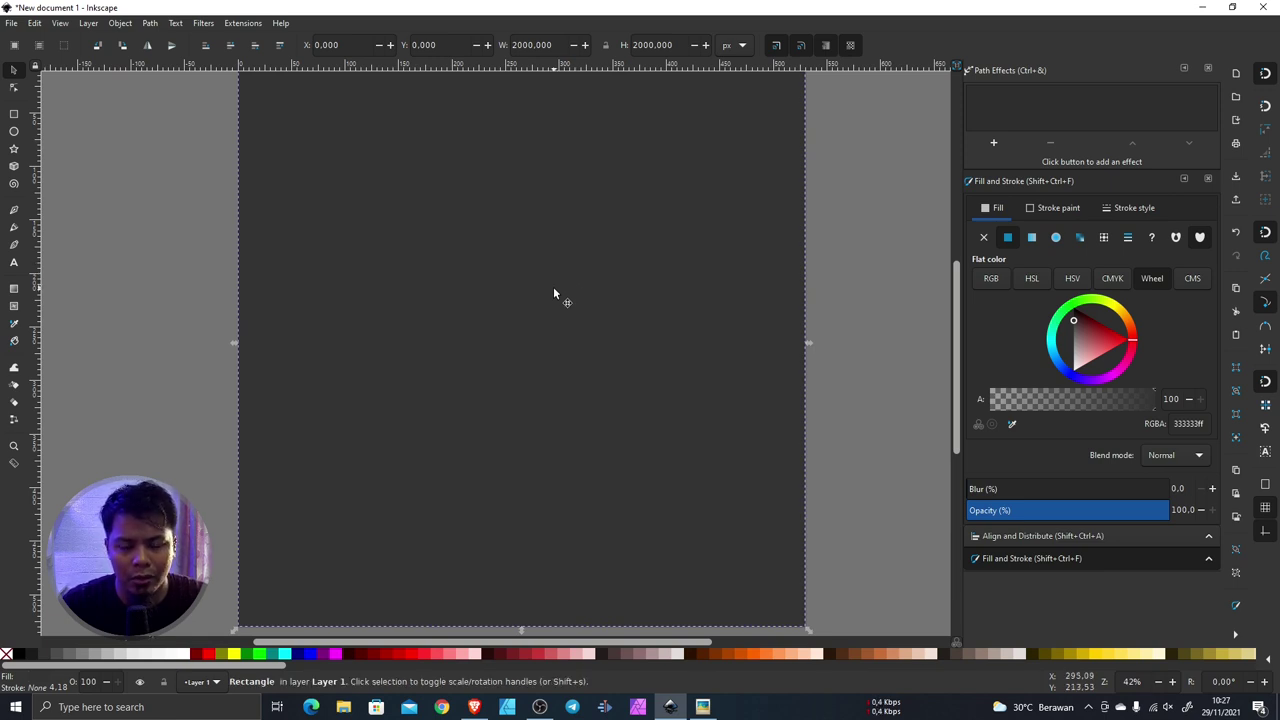
{"action": "left_click", "coordinate": [896, 284]}
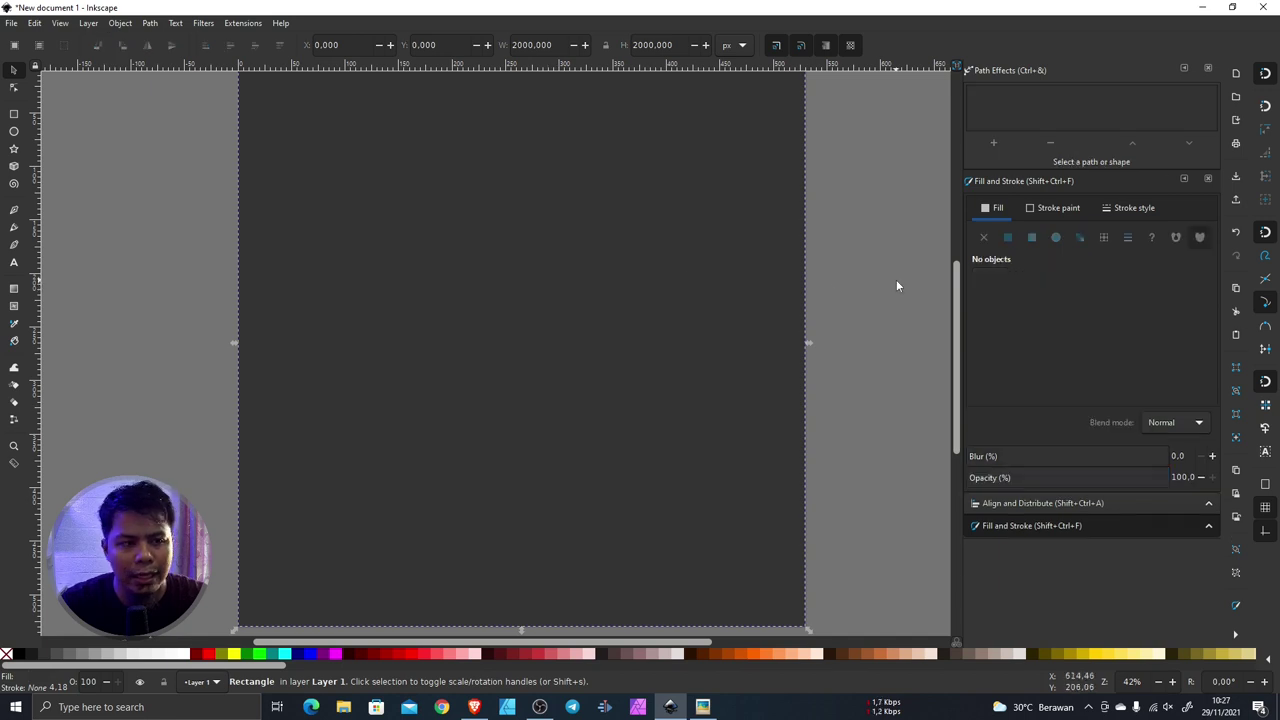
Step: Draw a tall rectangle near the page middle, measured in px
{"action": "left_click", "coordinate": [14, 115]}
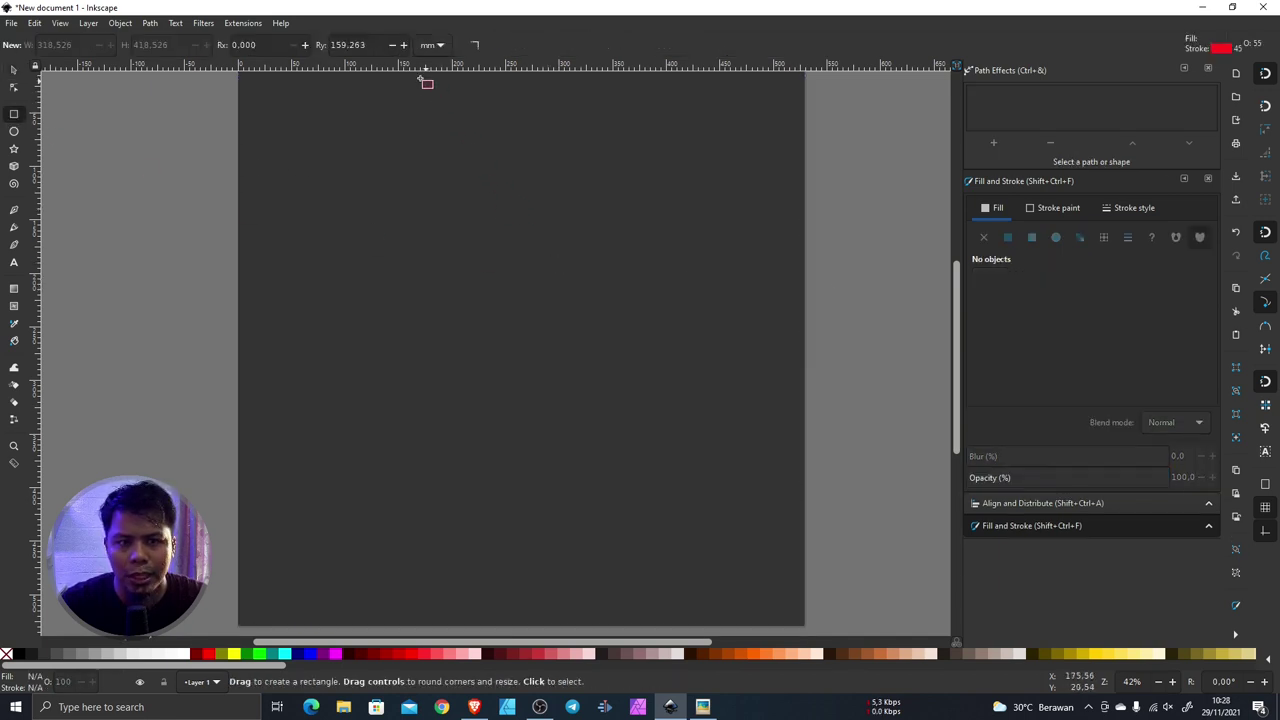
{"action": "left_click", "coordinate": [433, 45]}
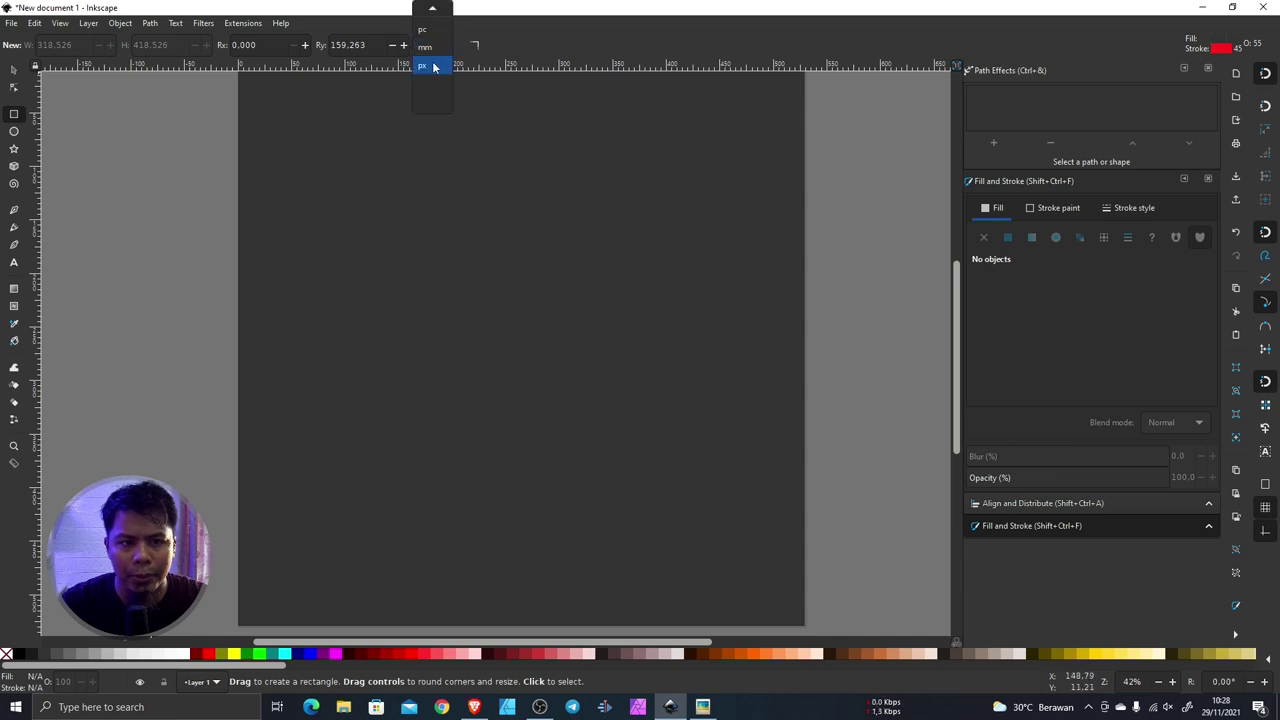
{"action": "left_click", "coordinate": [433, 66]}
{"action": "left_click_drag", "start_coordinate": [405, 145], "coordinate": [594, 392]}
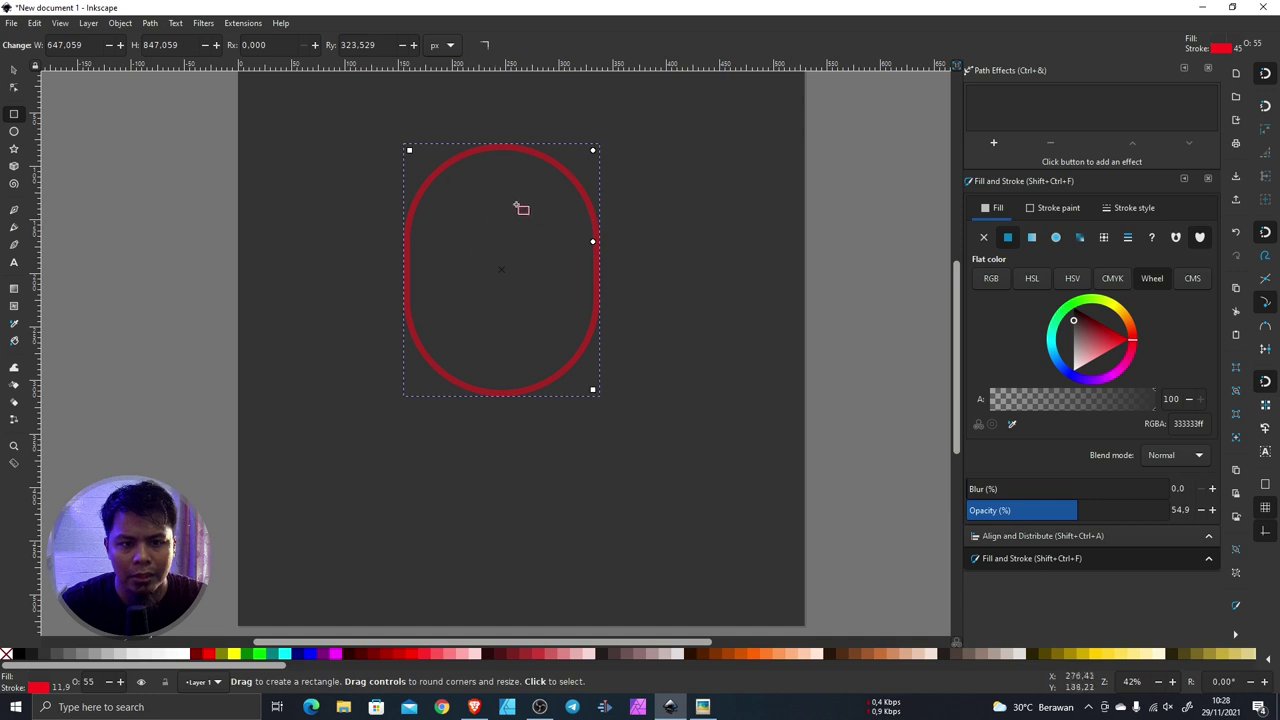
Step: Try out corner rounding, then make the rectangle's corners sharp
{"action": "scroll", "coordinate": [451, 217], "scroll_direction": "up", "scroll_amount": 2}
{"action": "scroll", "coordinate": [506, 270], "scroll_direction": "down", "scroll_amount": 1}
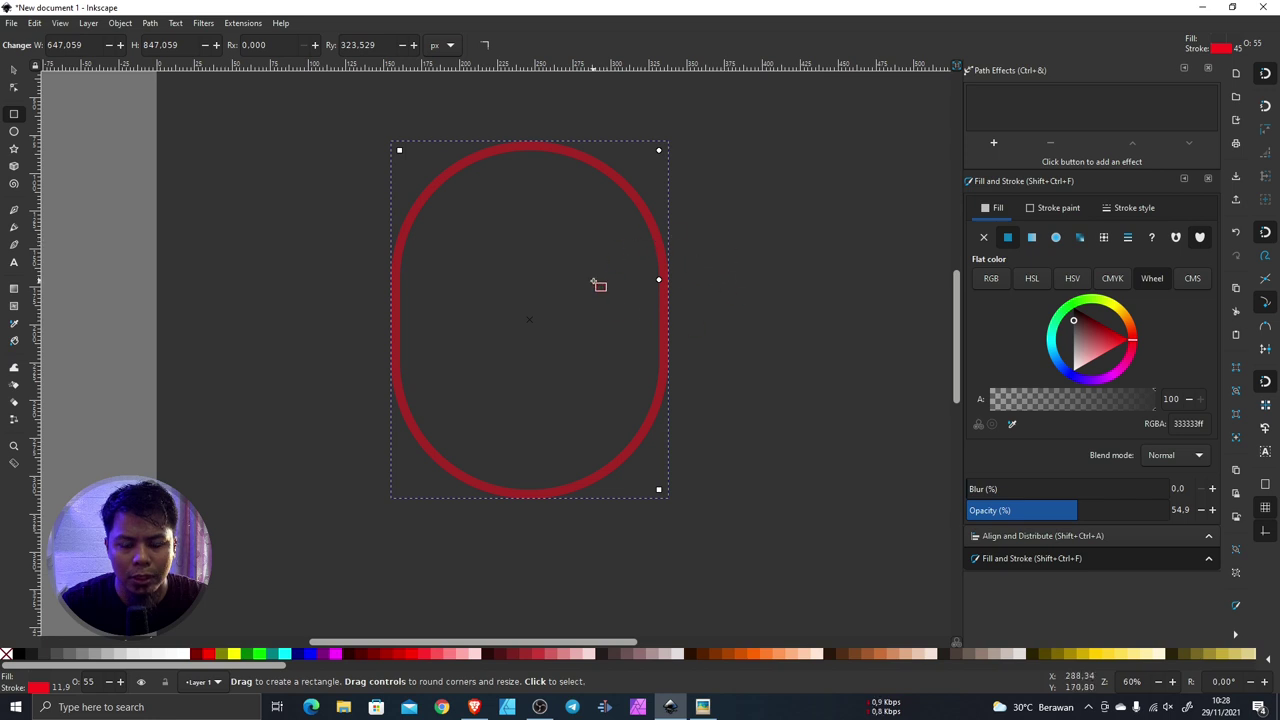
{"action": "left_click_drag", "start_coordinate": [659, 283], "coordinate": [663, 106]}
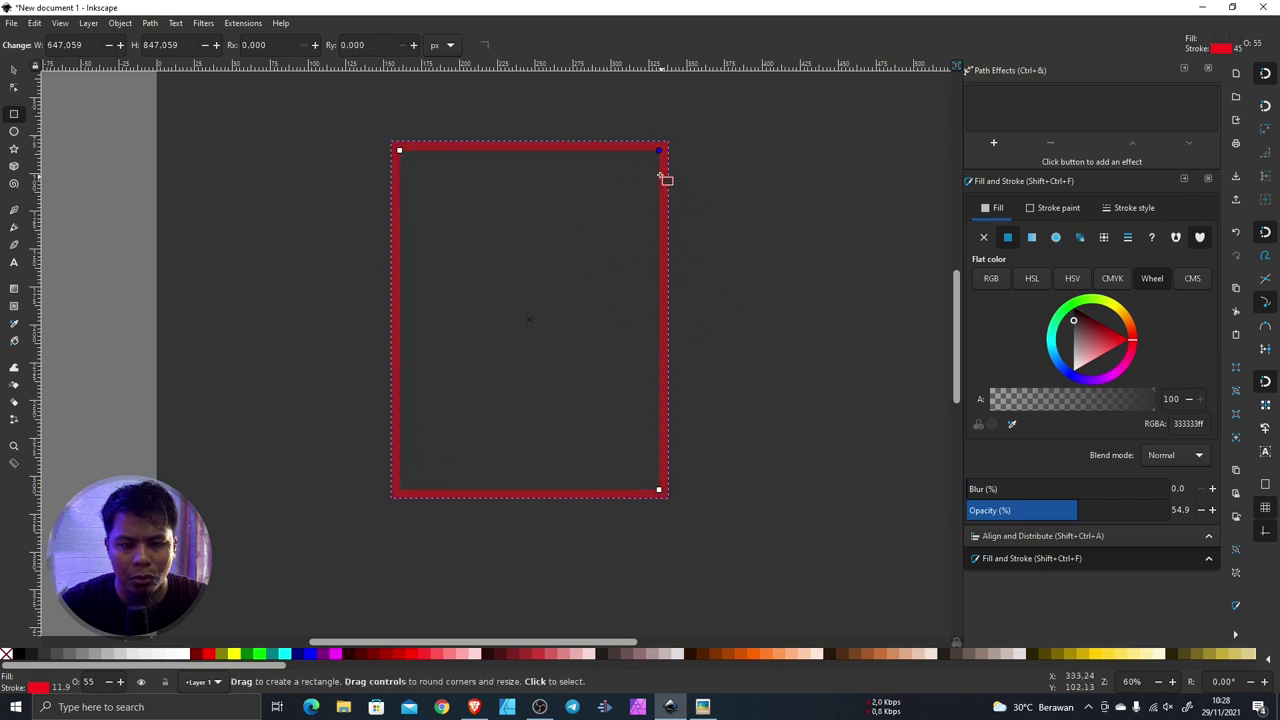
{"action": "left_click_drag", "start_coordinate": [660, 152], "coordinate": [659, 262]}
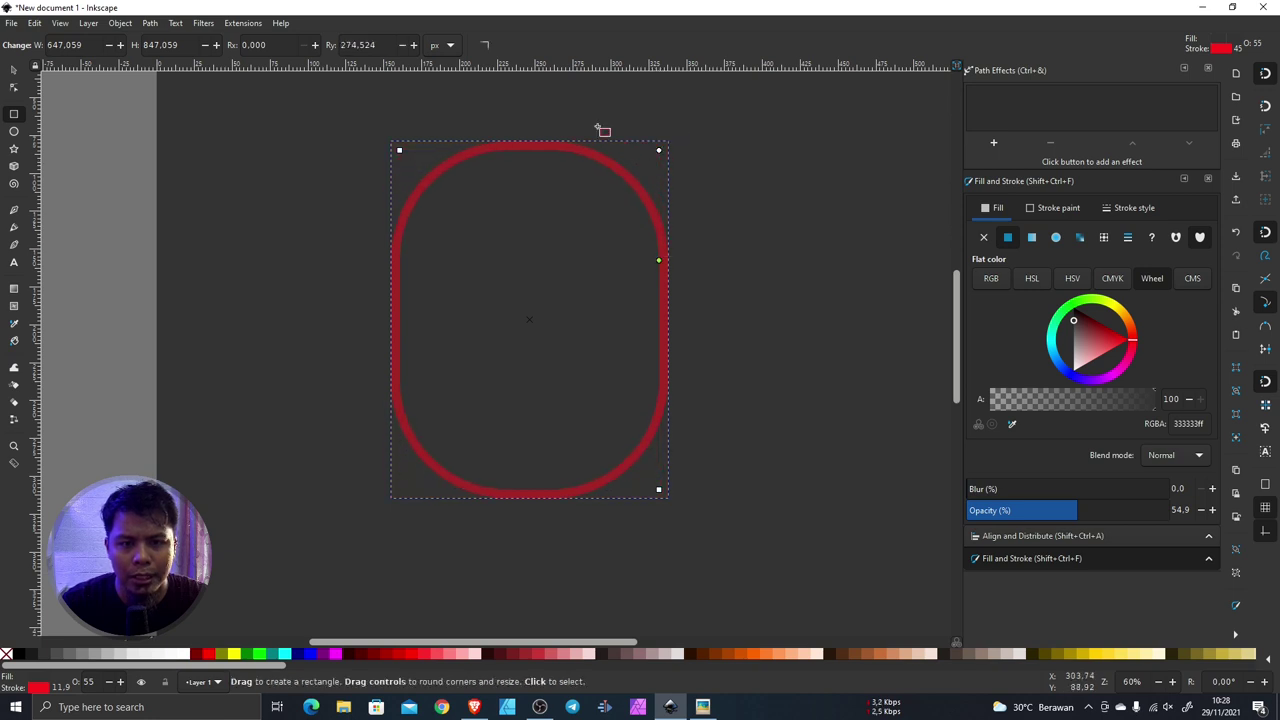
{"action": "left_click", "coordinate": [485, 48]}
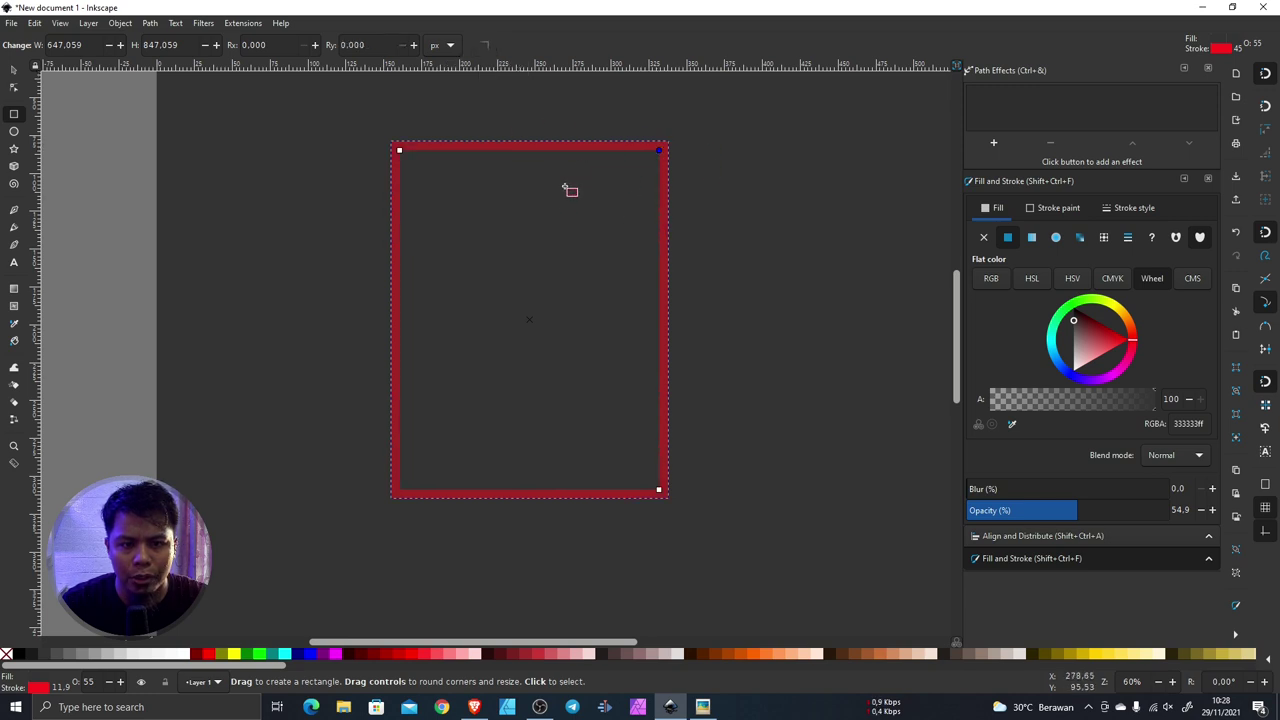
{"action": "key", "text": "s"}
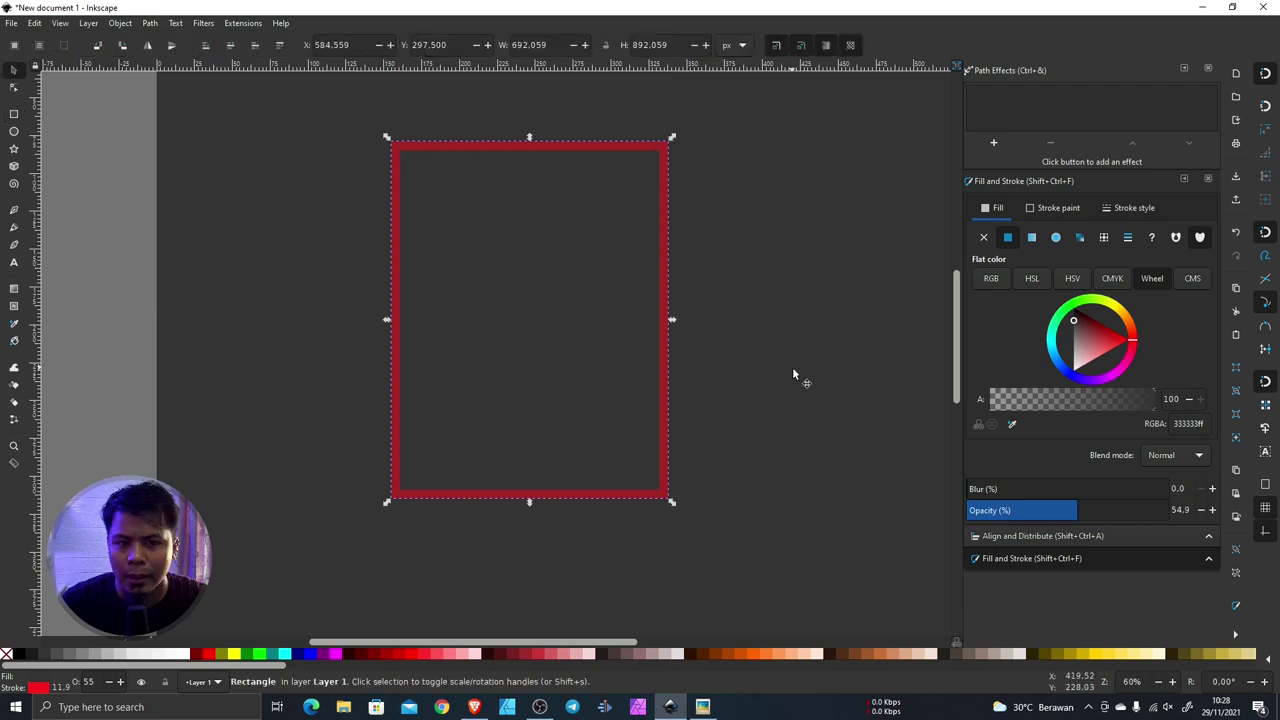
Step: Set the rectangle's outline width to 30 px
{"action": "left_click", "coordinate": [1134, 207]}
{"action": "left_click", "coordinate": [1089, 240]}
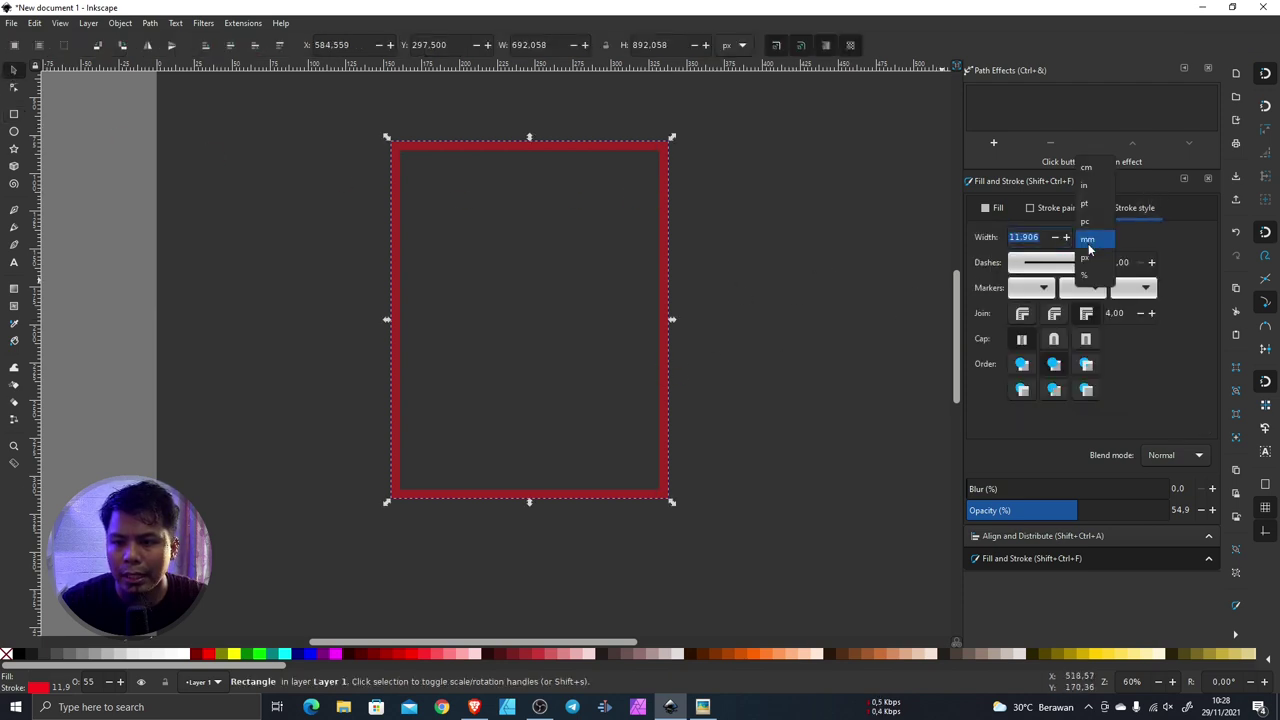
{"action": "key", "text": "ctrl+a"}
{"action": "type", "text": "30"}
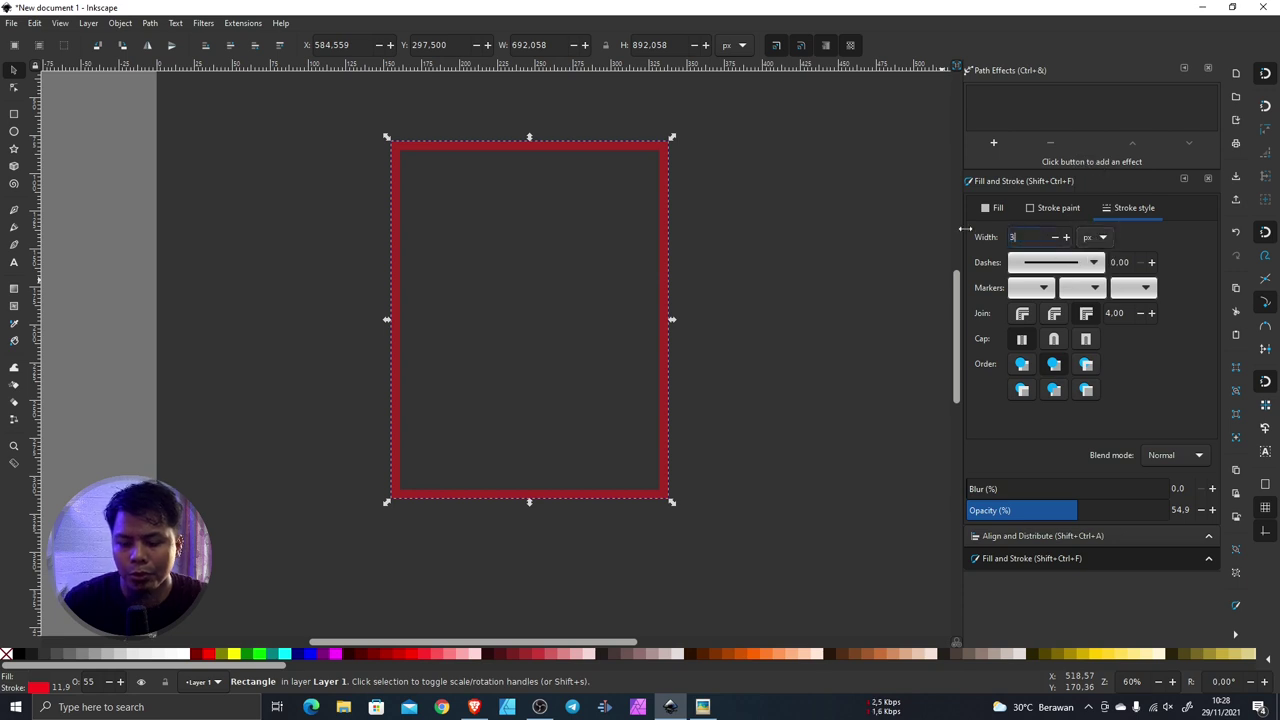
{"action": "key", "text": "Return"}
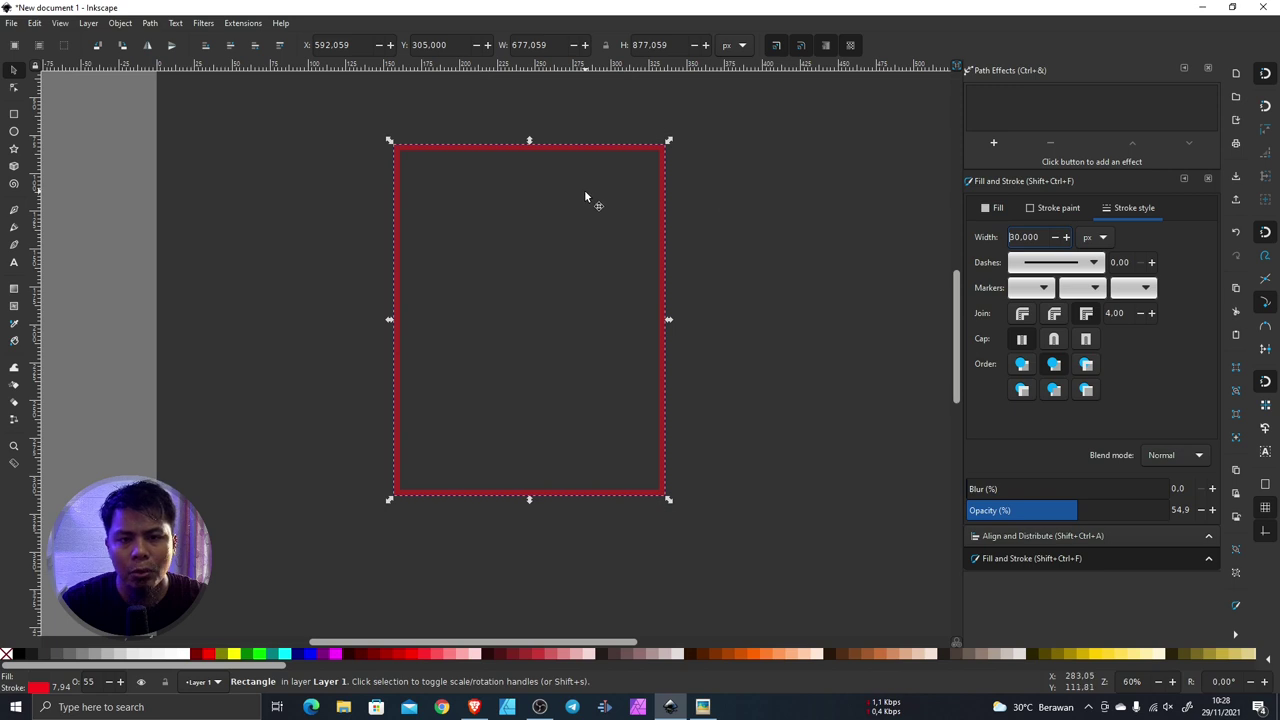
Step: Resize the rectangle to 350 px wide and 450 px high
{"action": "double_click", "coordinate": [668, 45]}
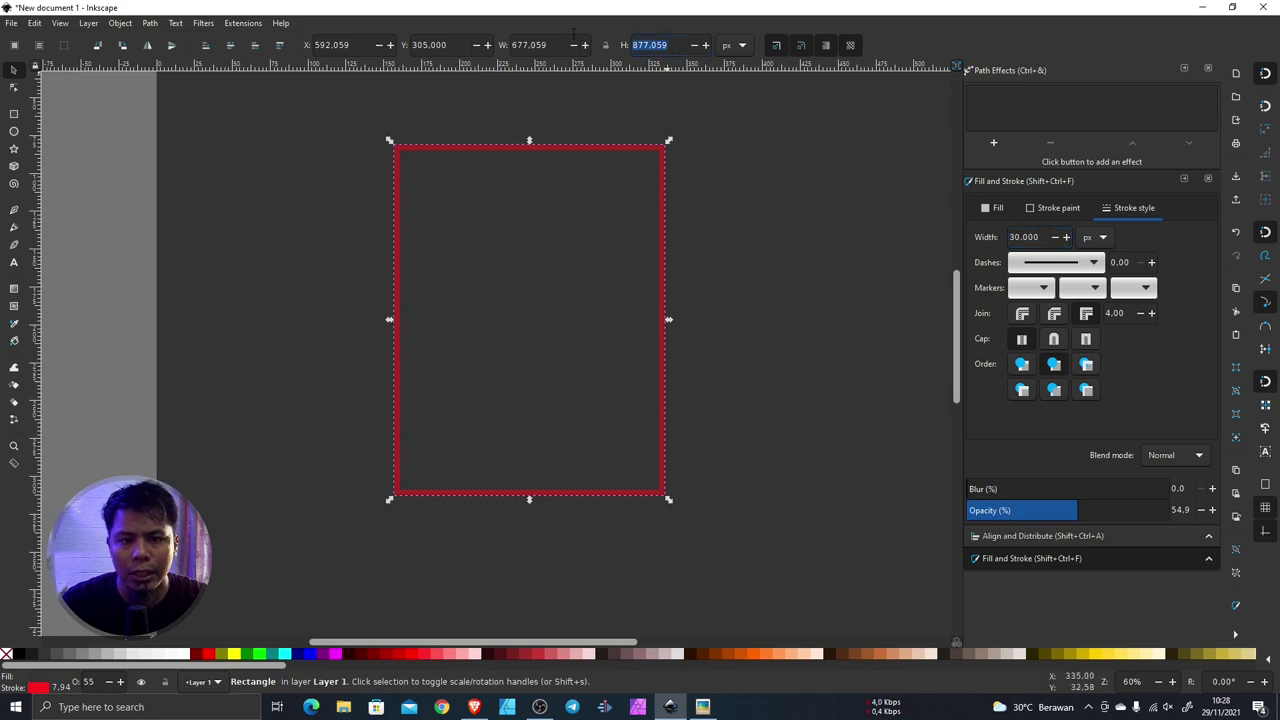
{"action": "type", "text": "450"}
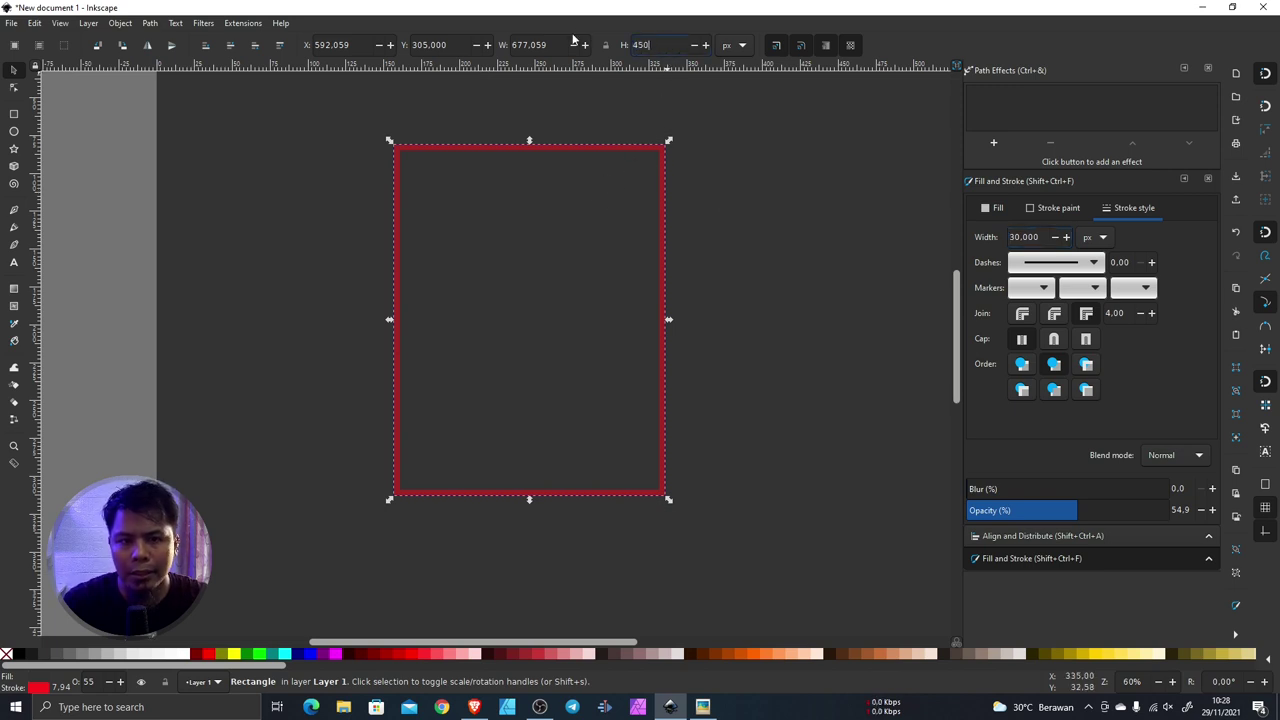
{"action": "key", "text": "Return"}
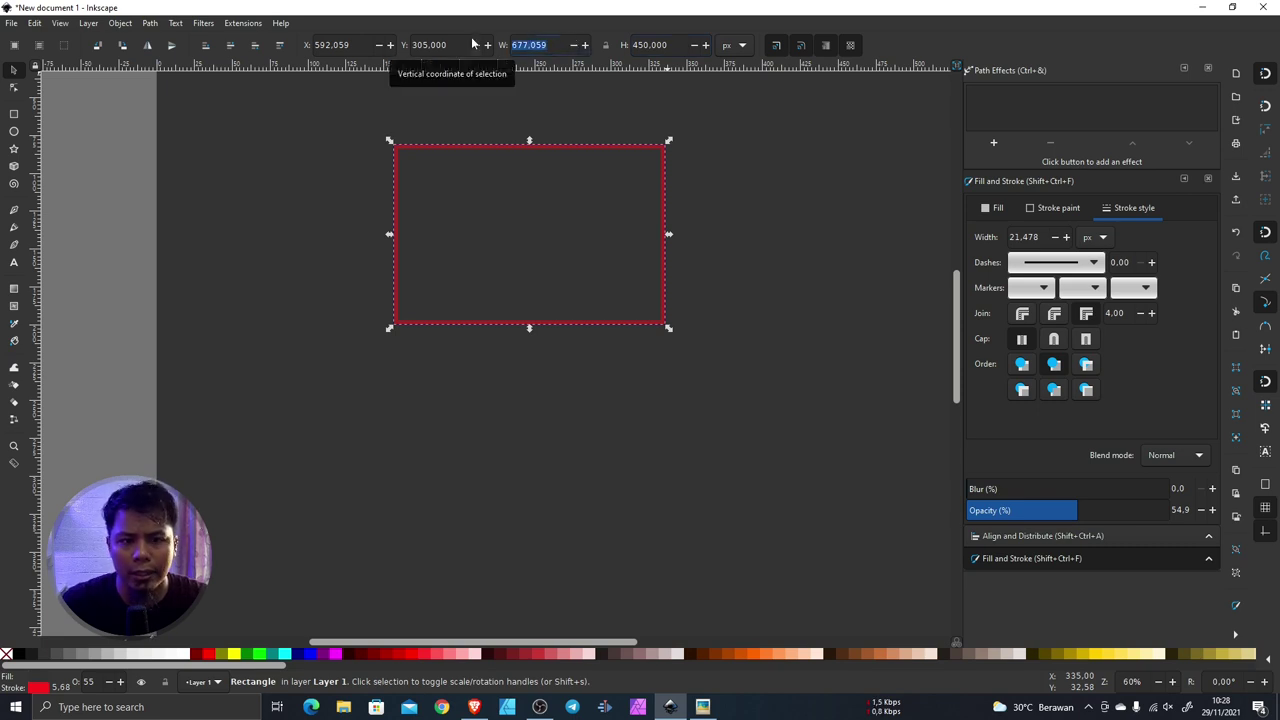
{"action": "type", "text": "350"}
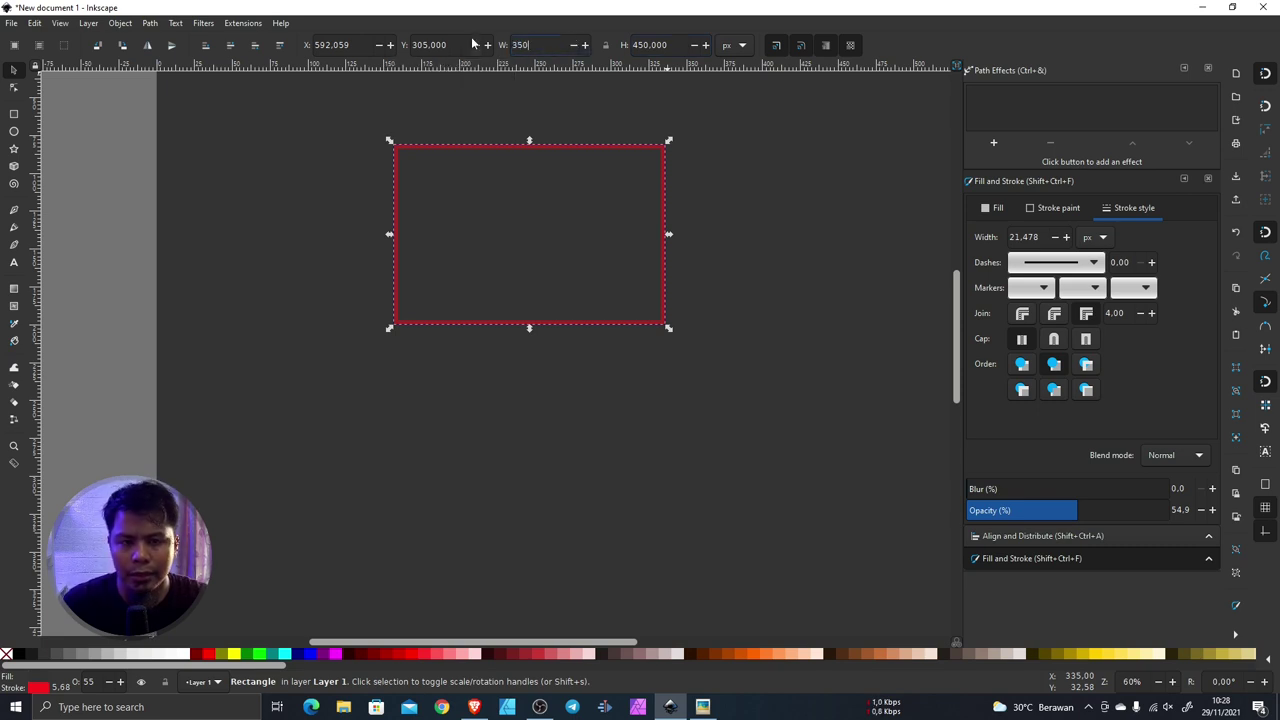
{"action": "key", "text": "Return"}
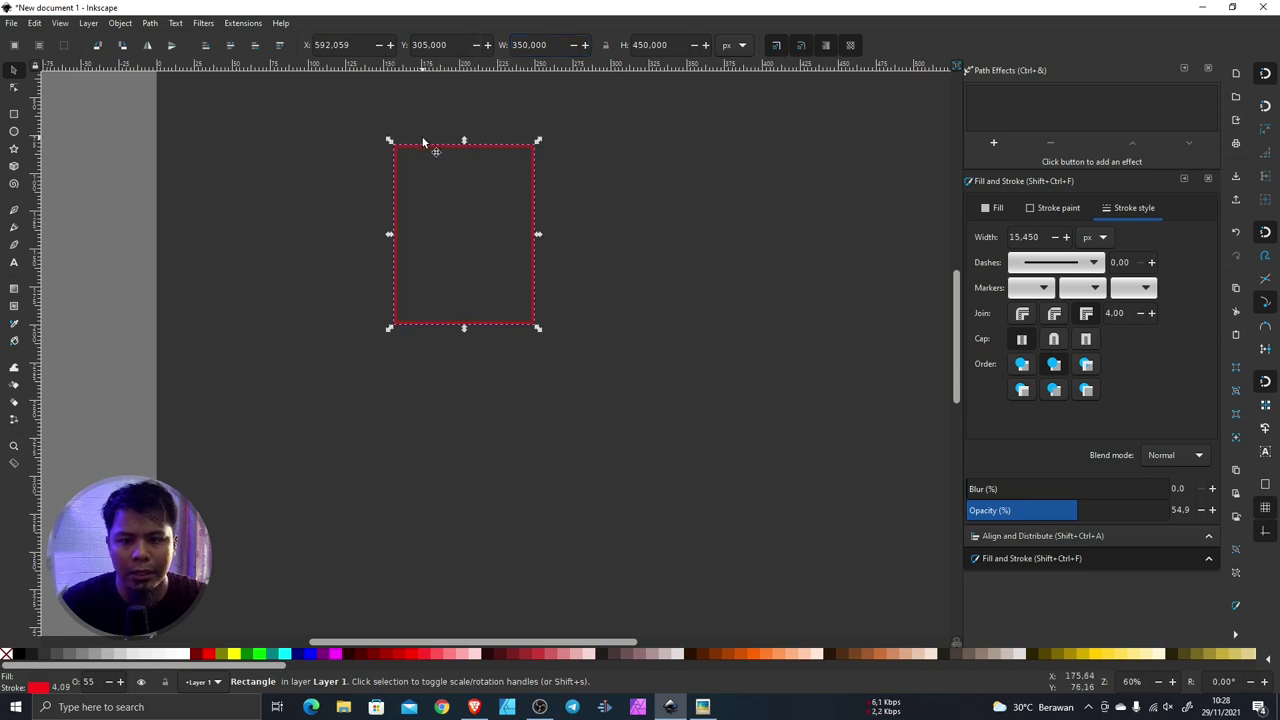
Step: Move the rectangle left and back to the middle, then remove its fill
{"action": "scroll", "coordinate": [427, 237], "scroll_direction": "up", "scroll_amount": 4}
{"action": "scroll", "coordinate": [550, 269], "scroll_direction": "down", "scroll_amount": 3}
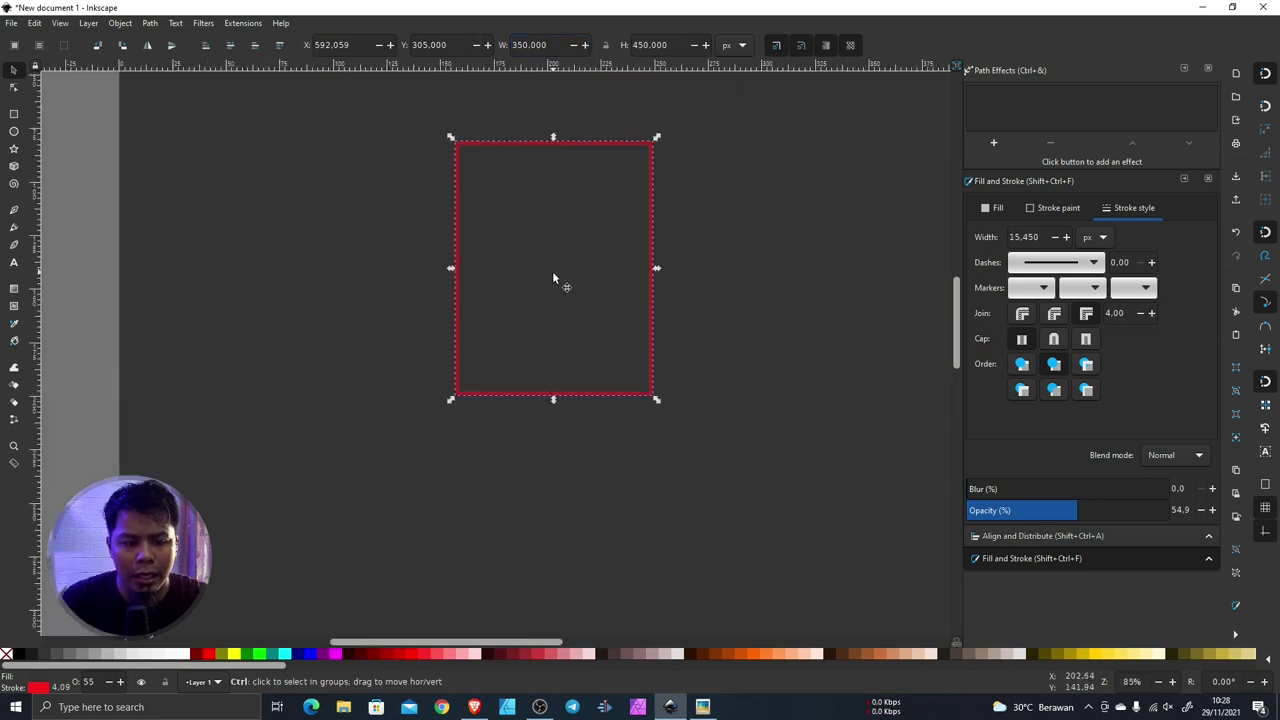
{"action": "left_click_drag", "start_coordinate": [543, 262], "coordinate": [95, 273]}
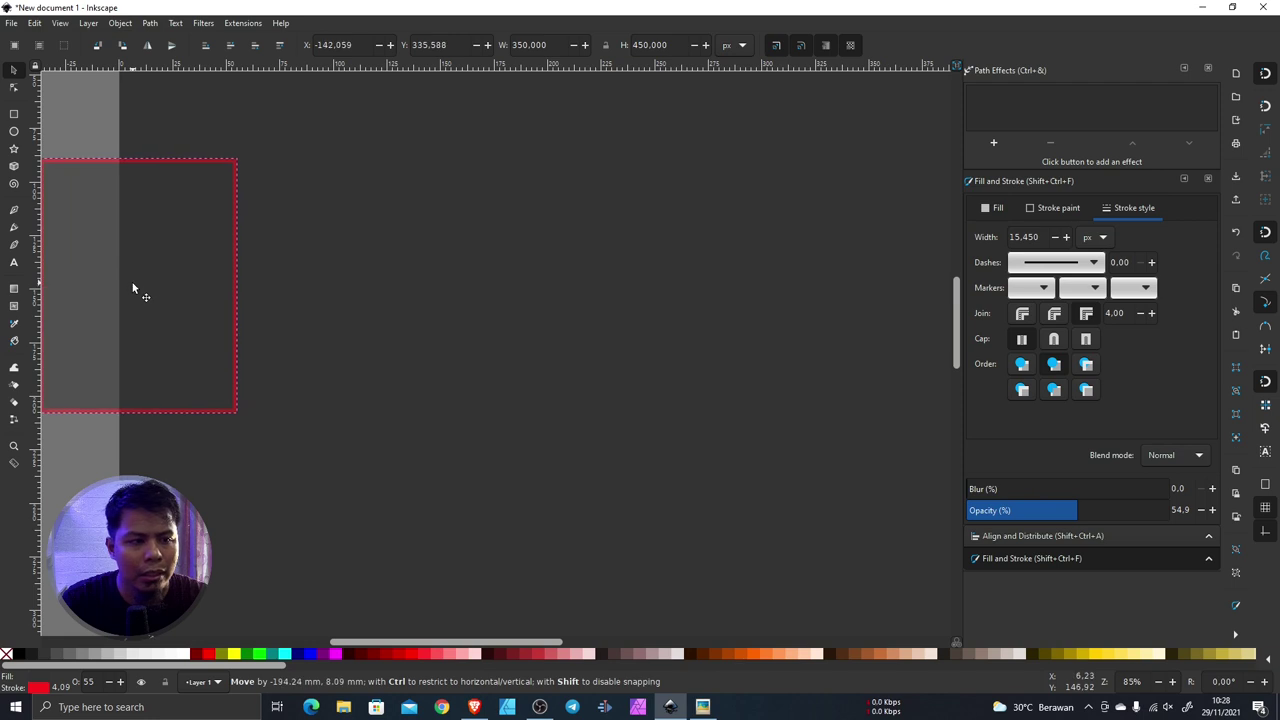
{"action": "left_click_drag", "start_coordinate": [100, 277], "coordinate": [532, 279]}
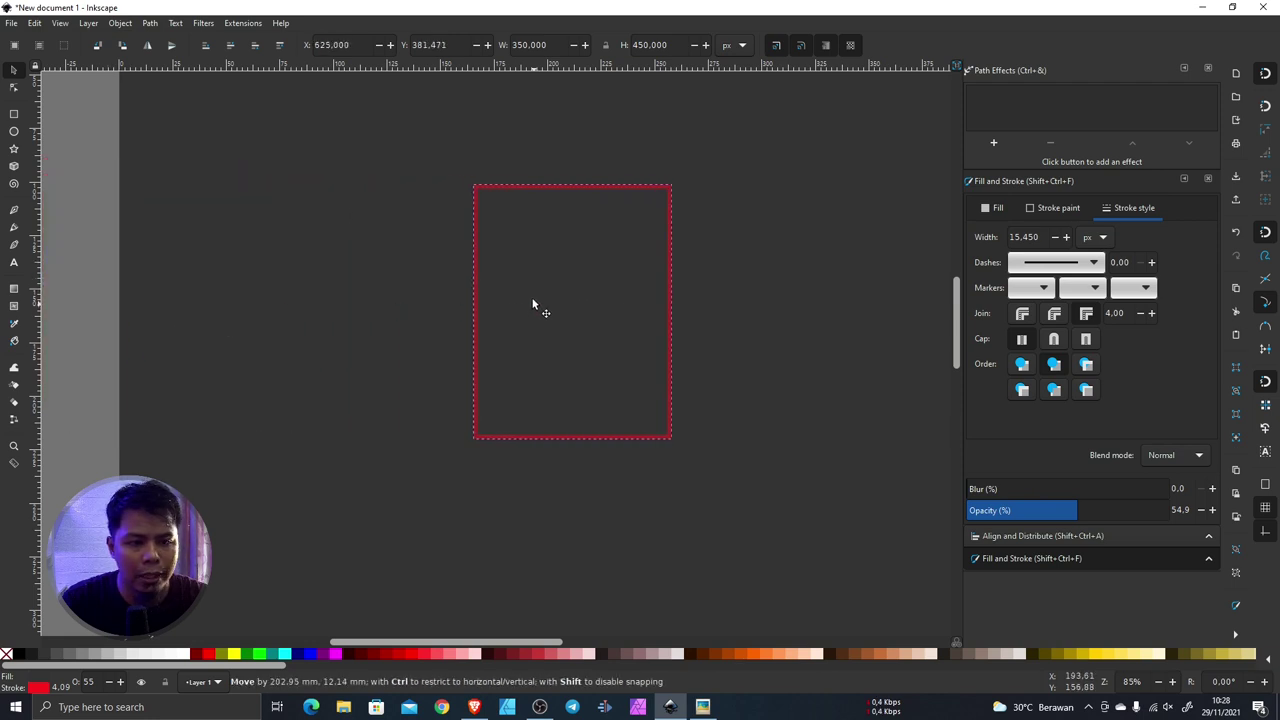
{"action": "left_click", "coordinate": [6, 655]}
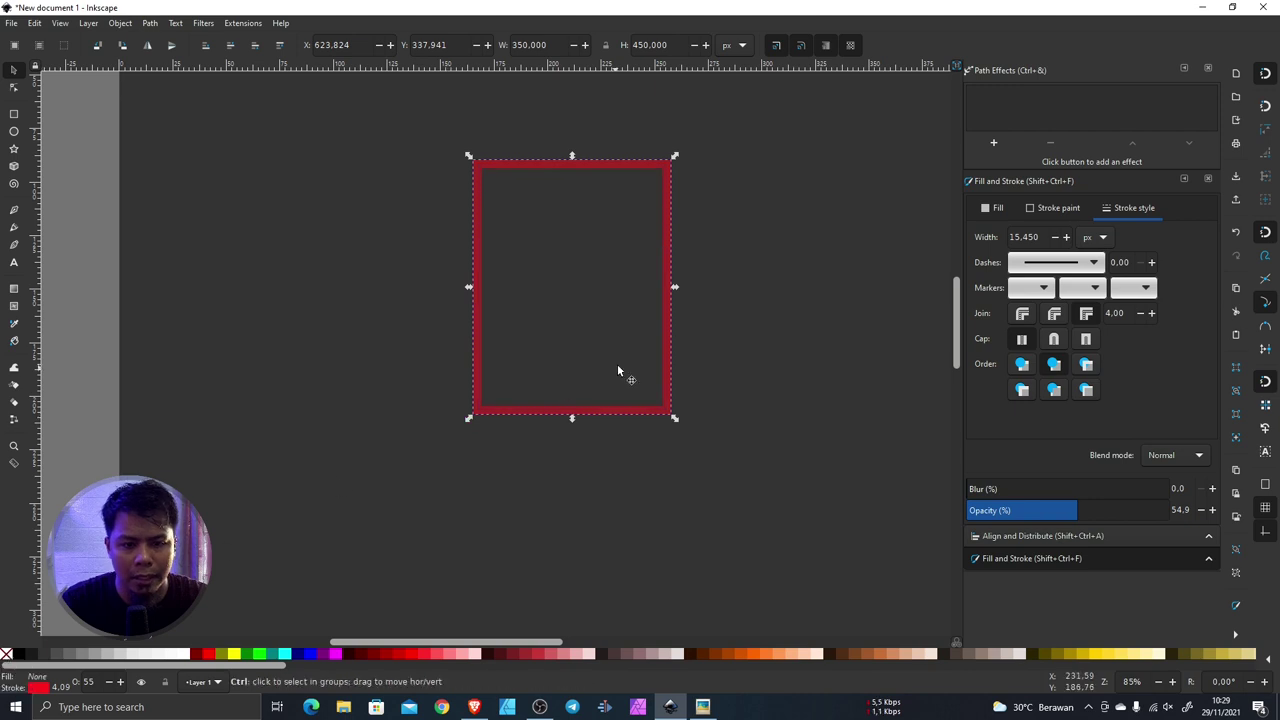
{"action": "scroll", "coordinate": [621, 366], "scroll_direction": "up", "scroll_amount": 2}
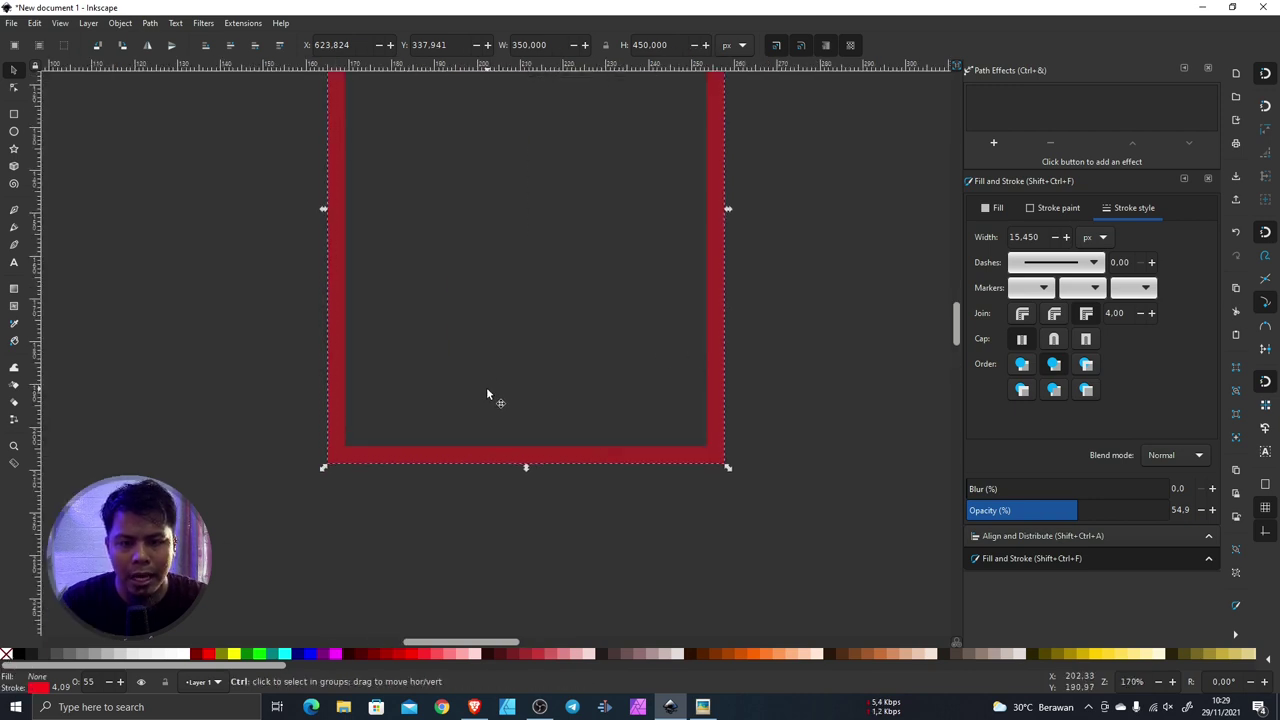
{"action": "scroll", "coordinate": [487, 393], "scroll_direction": "down", "scroll_amount": 2}
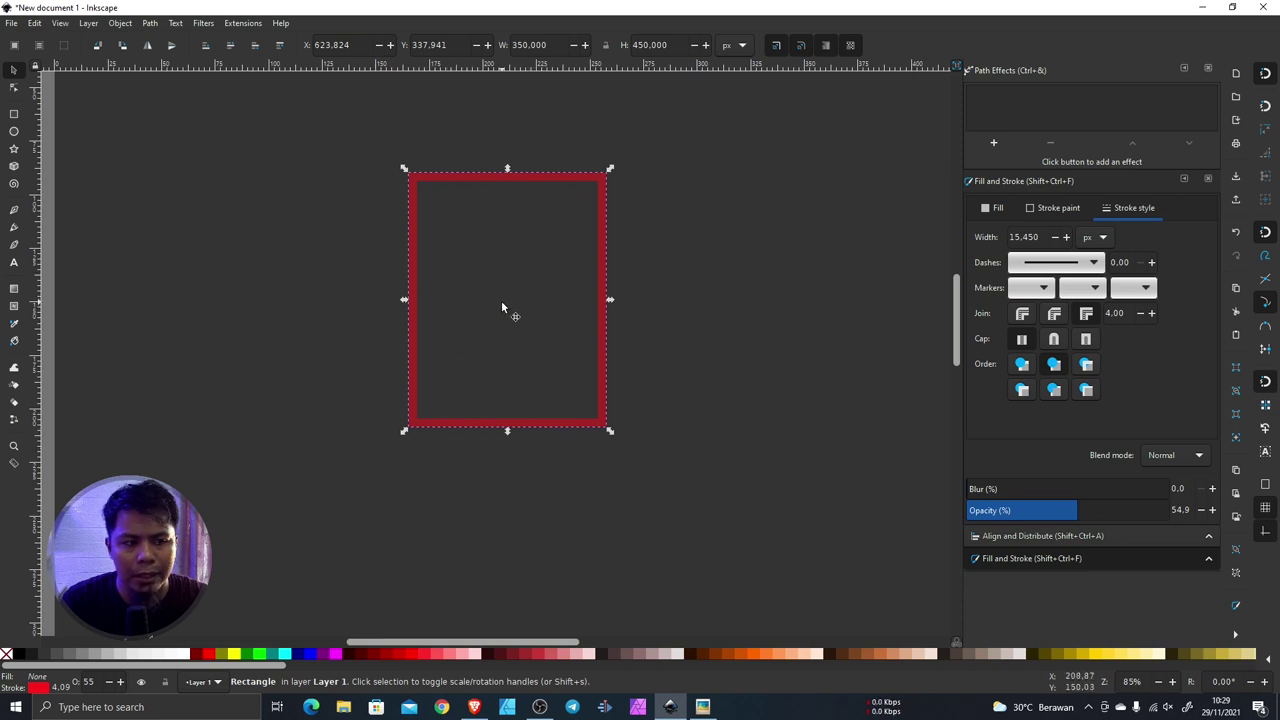
Step: Fully round the tall rectangle's corners and draw a wide rounded rectangle across its top
{"action": "left_click", "coordinate": [17, 118]}
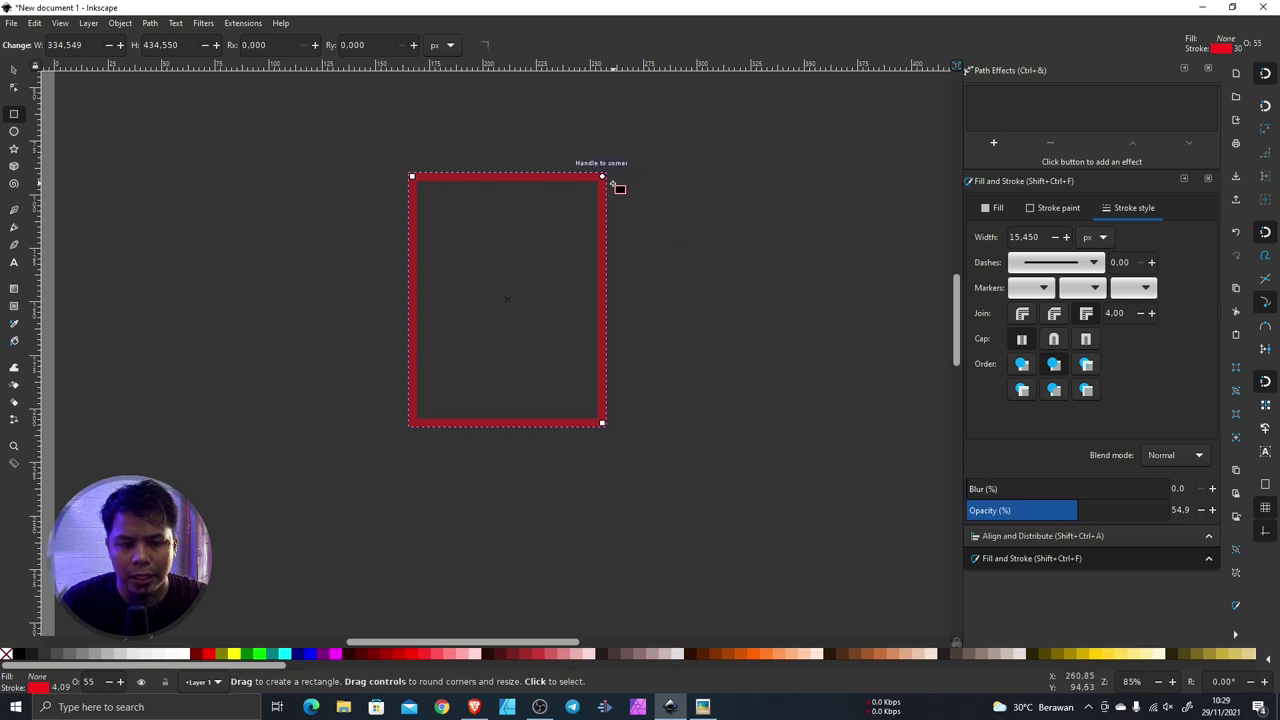
{"action": "left_click_drag", "start_coordinate": [602, 178], "coordinate": [606, 334]}
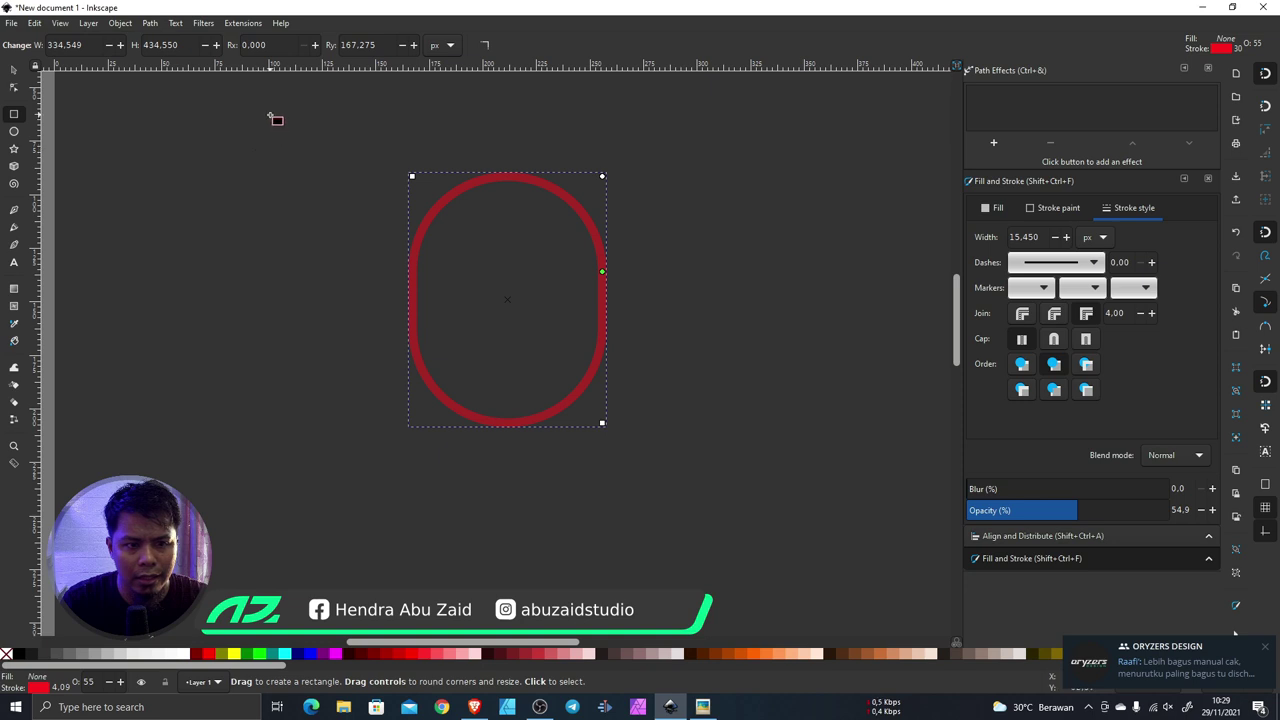
{"action": "mouse_move", "coordinate": [268, 113]}
{"action": "left_mouse_down"}
{"action": "mouse_move", "coordinate": [724, 261]}
{"action": "mouse_move", "coordinate": [738, 285]}
{"action": "left_mouse_up"}
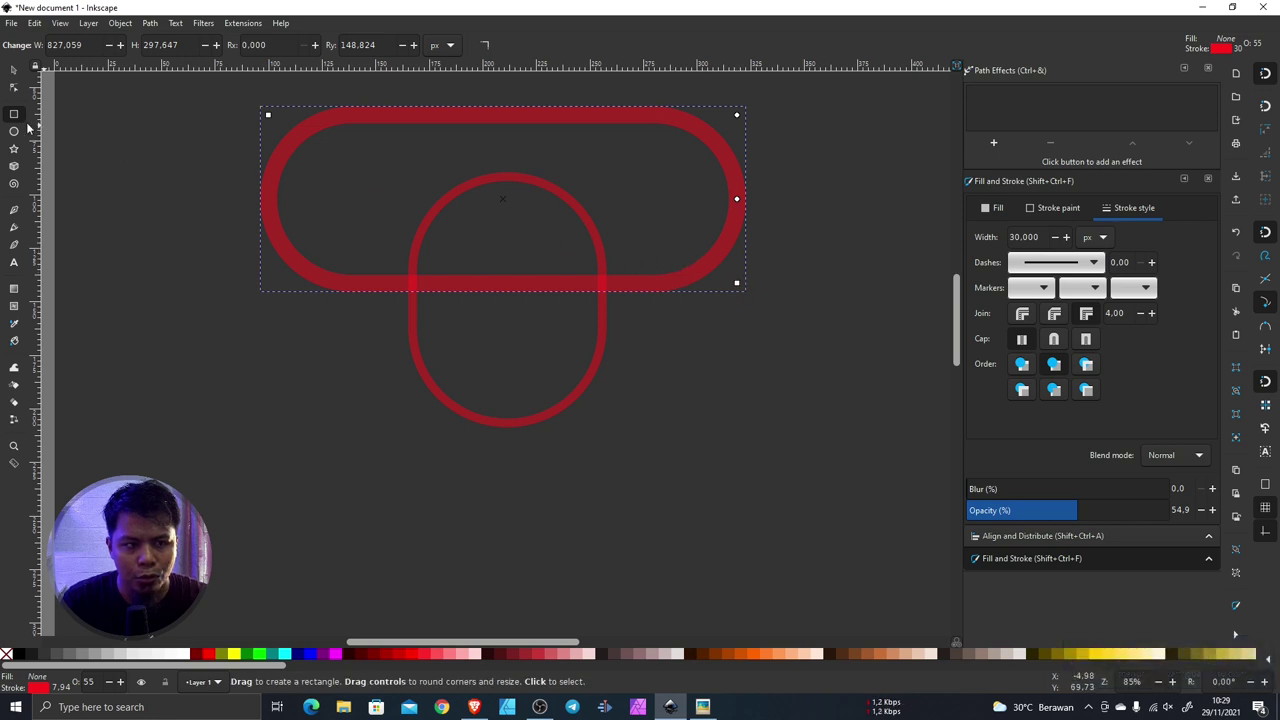
Step: Select the pill and the oval and apply Path > Difference
{"action": "left_click", "coordinate": [13, 70]}
{"action": "scroll", "coordinate": [595, 315], "scroll_direction": "up", "scroll_amount": 1}
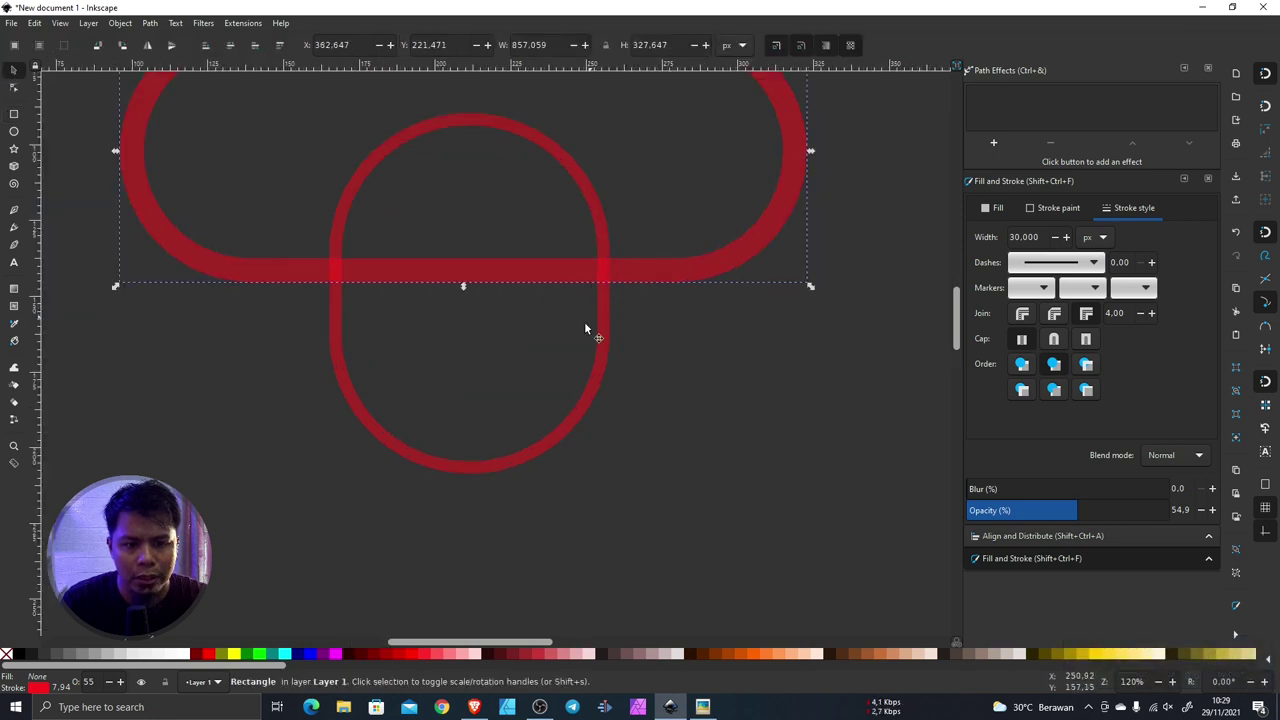
{"action": "scroll", "coordinate": [580, 324], "scroll_direction": "down", "scroll_amount": 2}
{"action": "scroll", "coordinate": [575, 303], "scroll_direction": "up", "scroll_amount": 1}
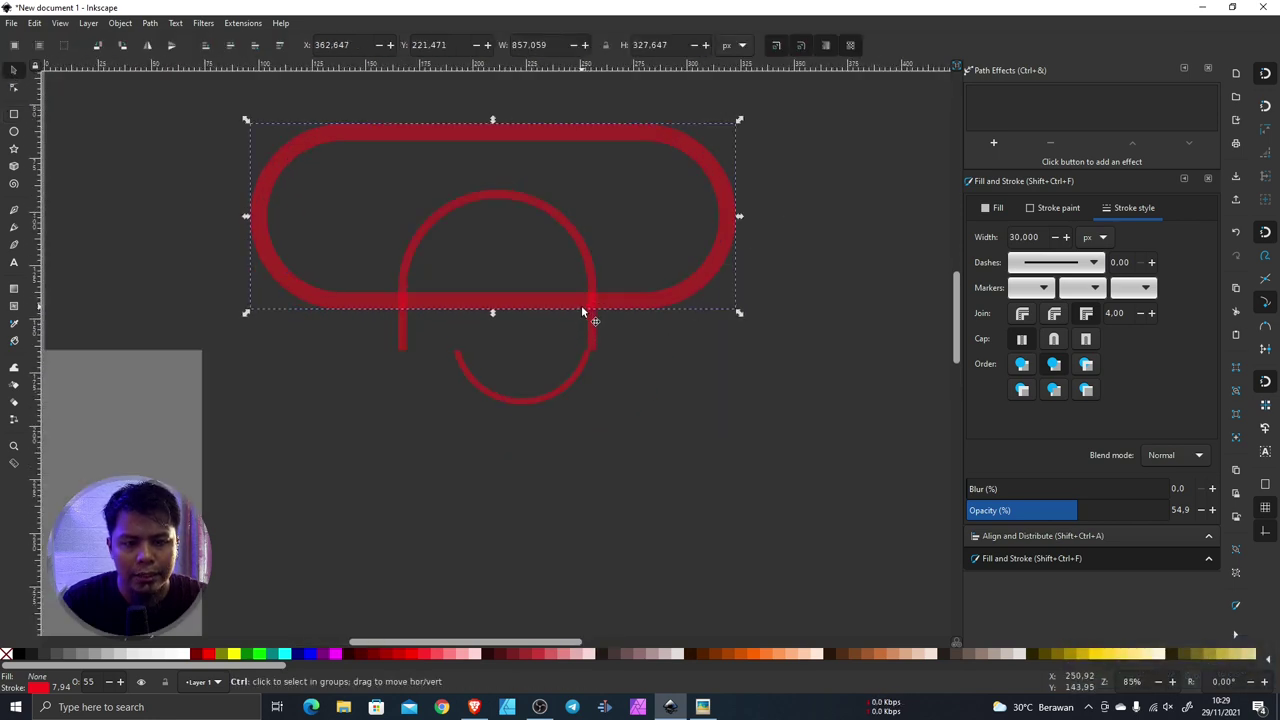
{"action": "scroll", "coordinate": [581, 305], "scroll_direction": "up", "scroll_amount": 1}
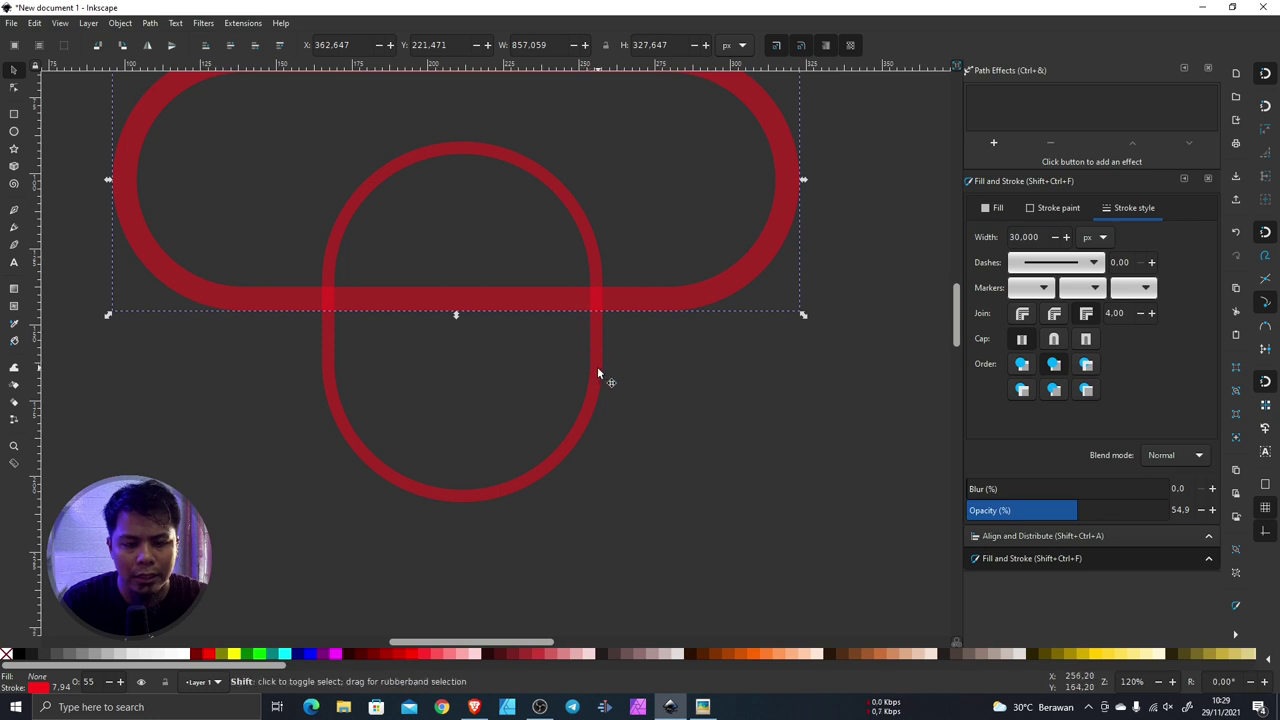
{"action": "left_click", "coordinate": [597, 366], "text": "shift"}
{"action": "scroll", "coordinate": [594, 352], "scroll_direction": "down", "scroll_amount": 1}
{"action": "scroll", "coordinate": [535, 317], "scroll_direction": "down", "scroll_amount": 2}
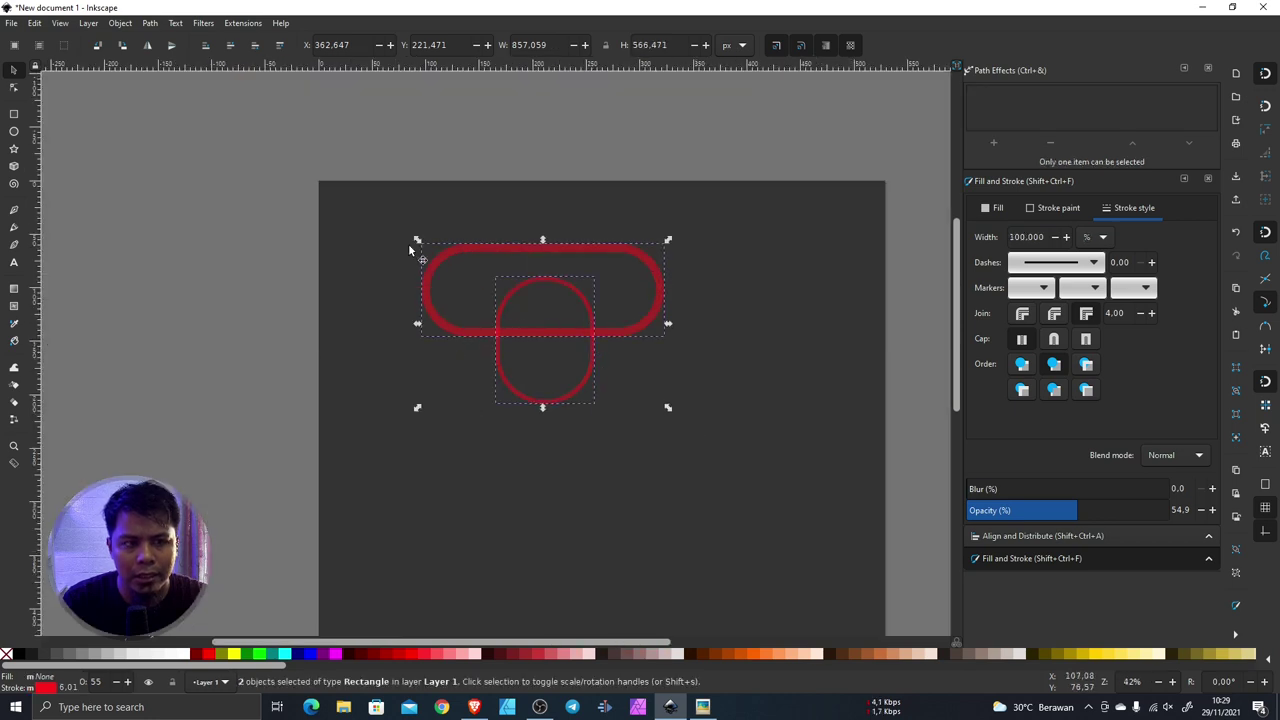
{"action": "left_click", "coordinate": [155, 28]}
{"action": "left_click", "coordinate": [172, 107]}
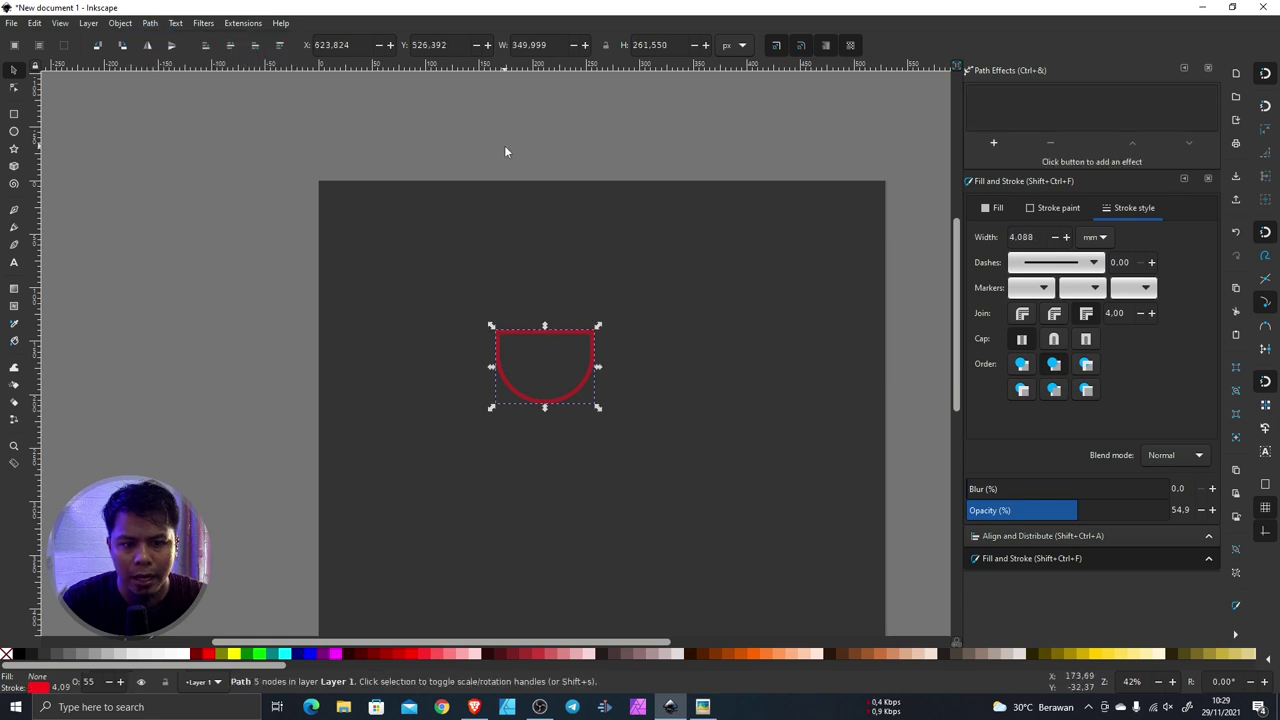
Step: Undo the Difference and select both red outlines again
{"action": "scroll", "coordinate": [545, 342], "scroll_direction": "up", "scroll_amount": 4}
{"action": "left_click", "coordinate": [545, 342]}
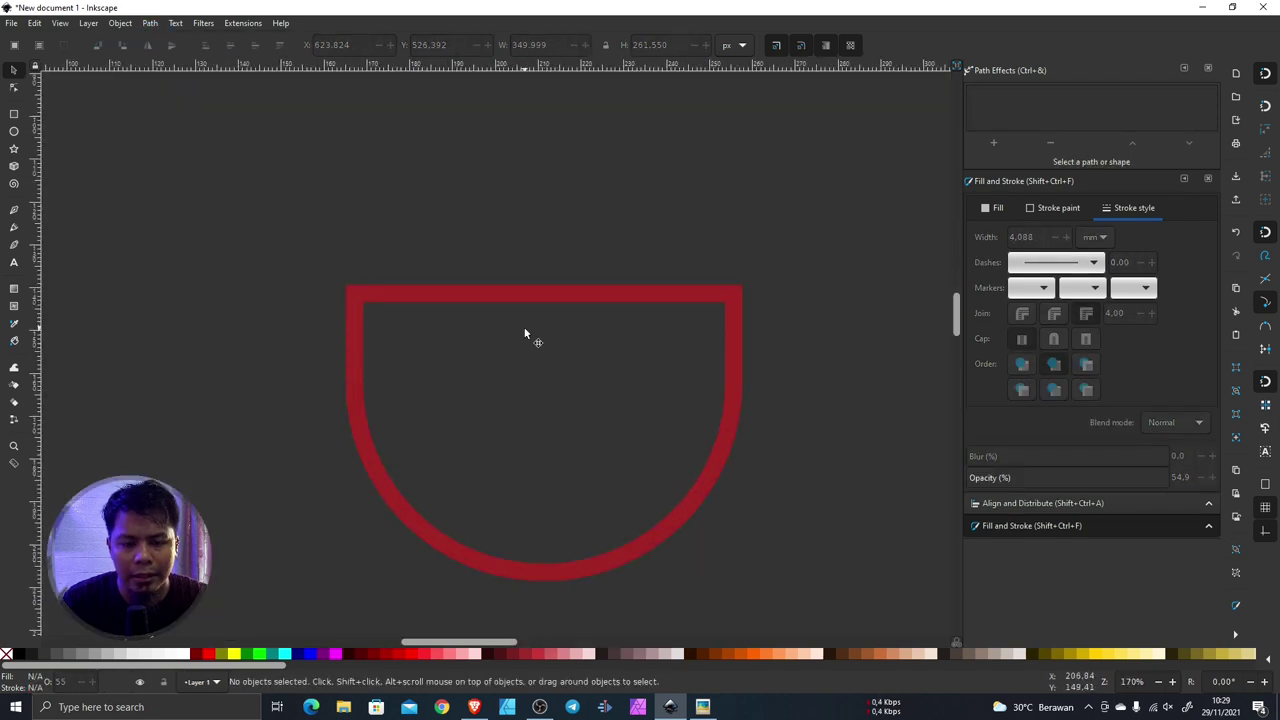
{"action": "scroll", "coordinate": [626, 337], "scroll_direction": "down", "scroll_amount": 3}
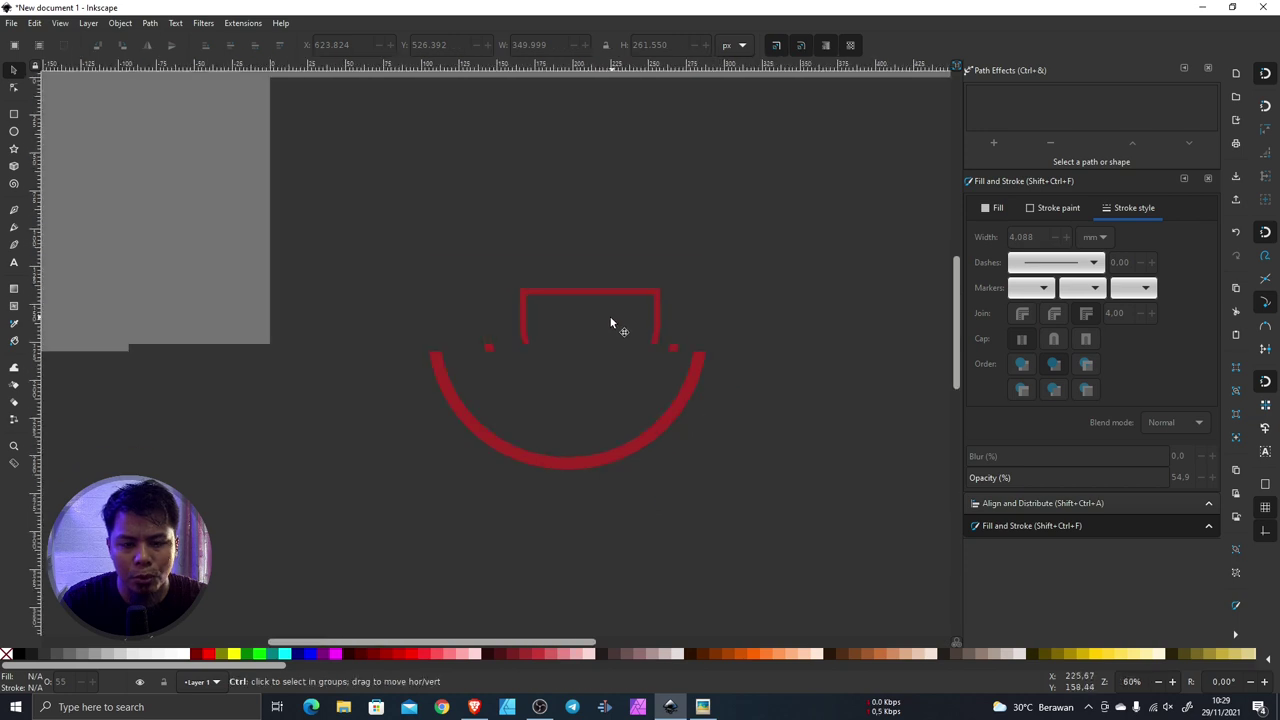
{"action": "key", "text": "ctrl+z"}
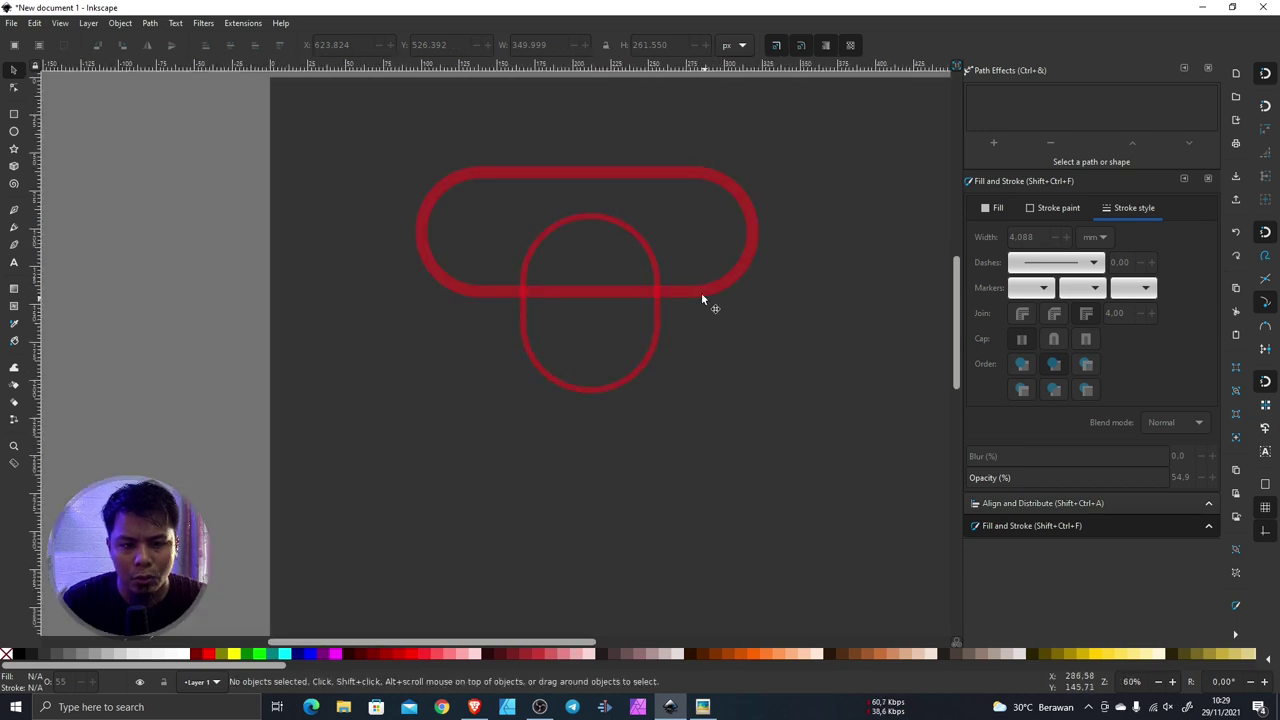
{"action": "key", "text": "ctrl+a"}
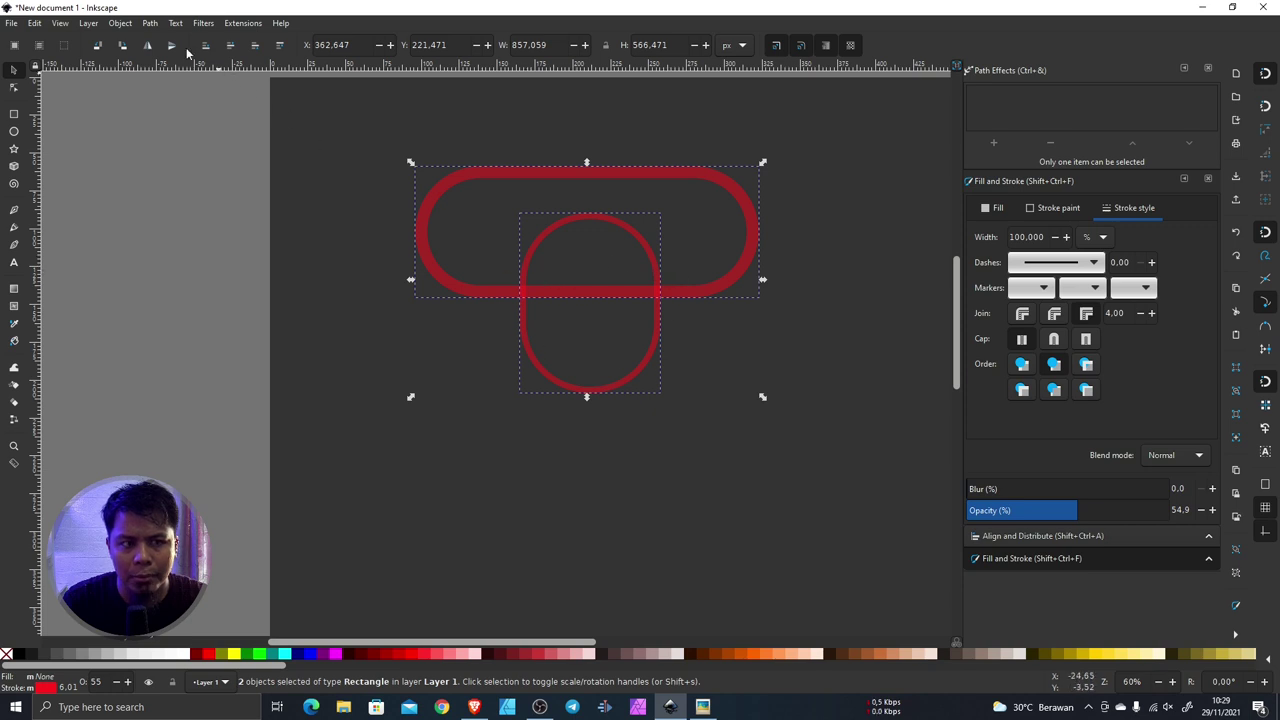
{"action": "left_click", "coordinate": [150, 22]}
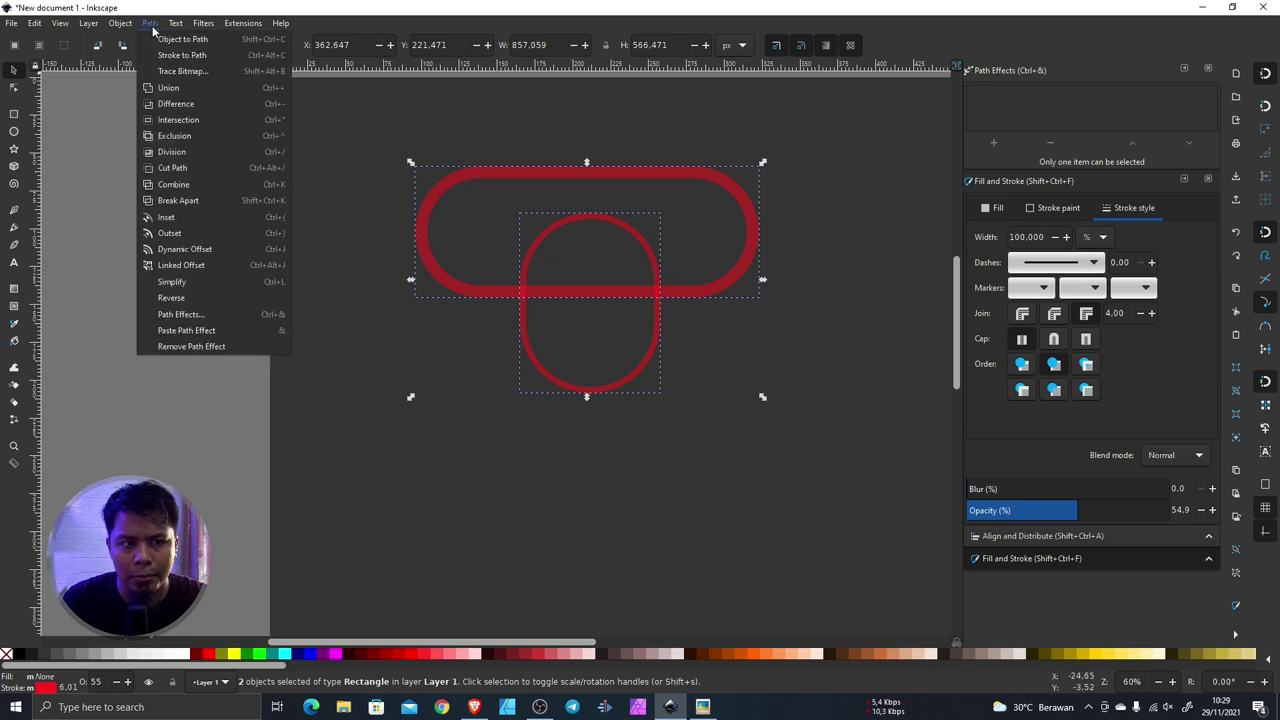
Step: Cut the oval along the pill with Cut Path and delete the upper arc, keeping the U
{"action": "left_click", "coordinate": [172, 168]}
{"action": "key", "text": "Escape"}
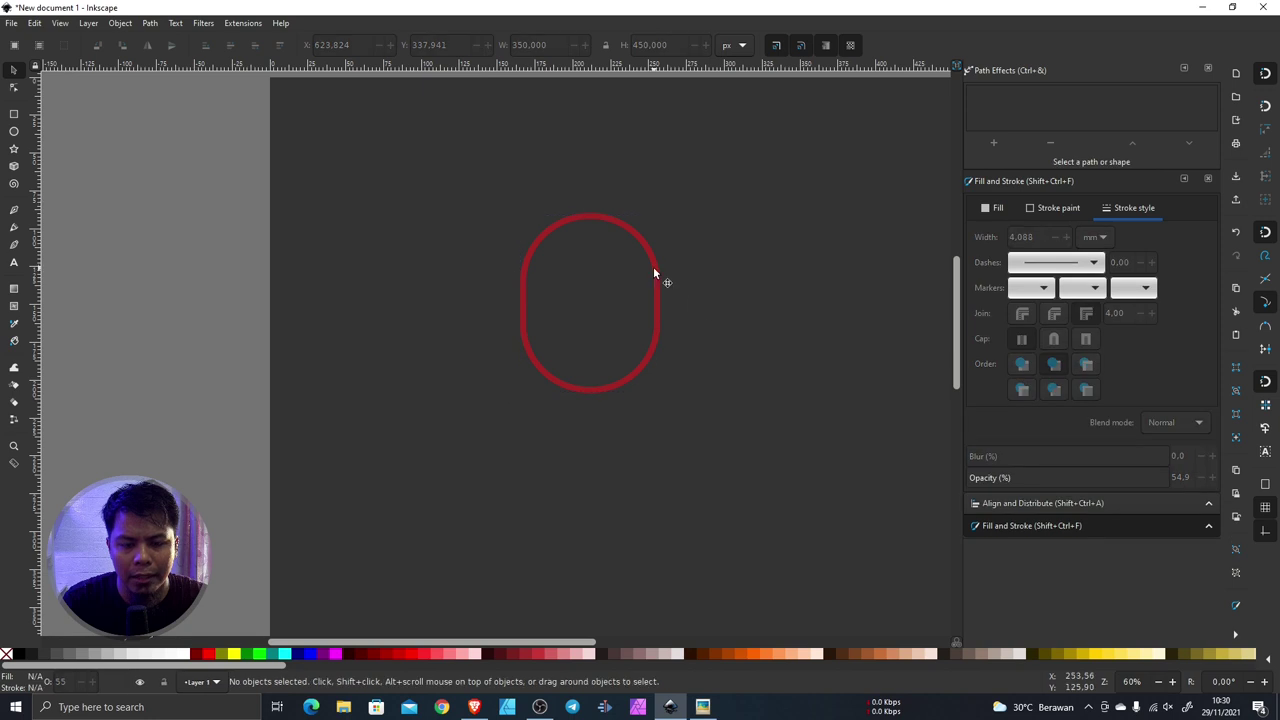
{"action": "left_click_drag", "start_coordinate": [655, 271], "coordinate": [868, 224]}
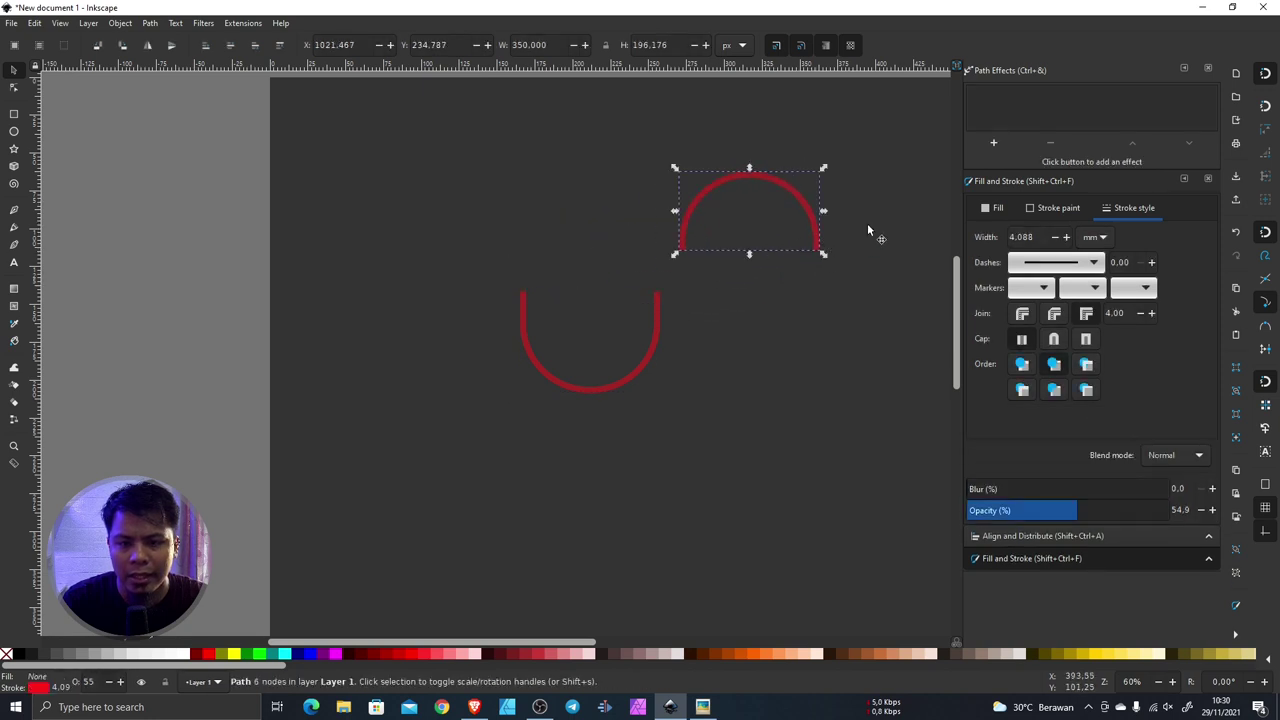
{"action": "right_click", "coordinate": [816, 226]}
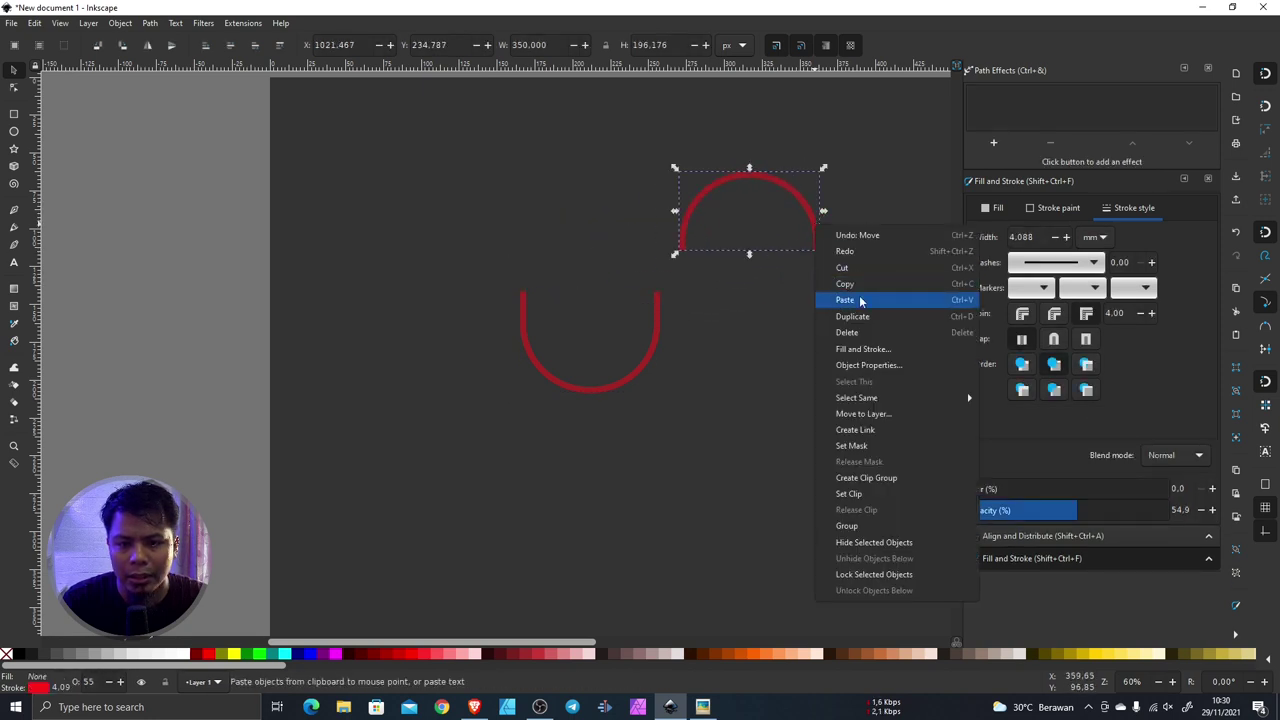
{"action": "left_click", "coordinate": [863, 333]}
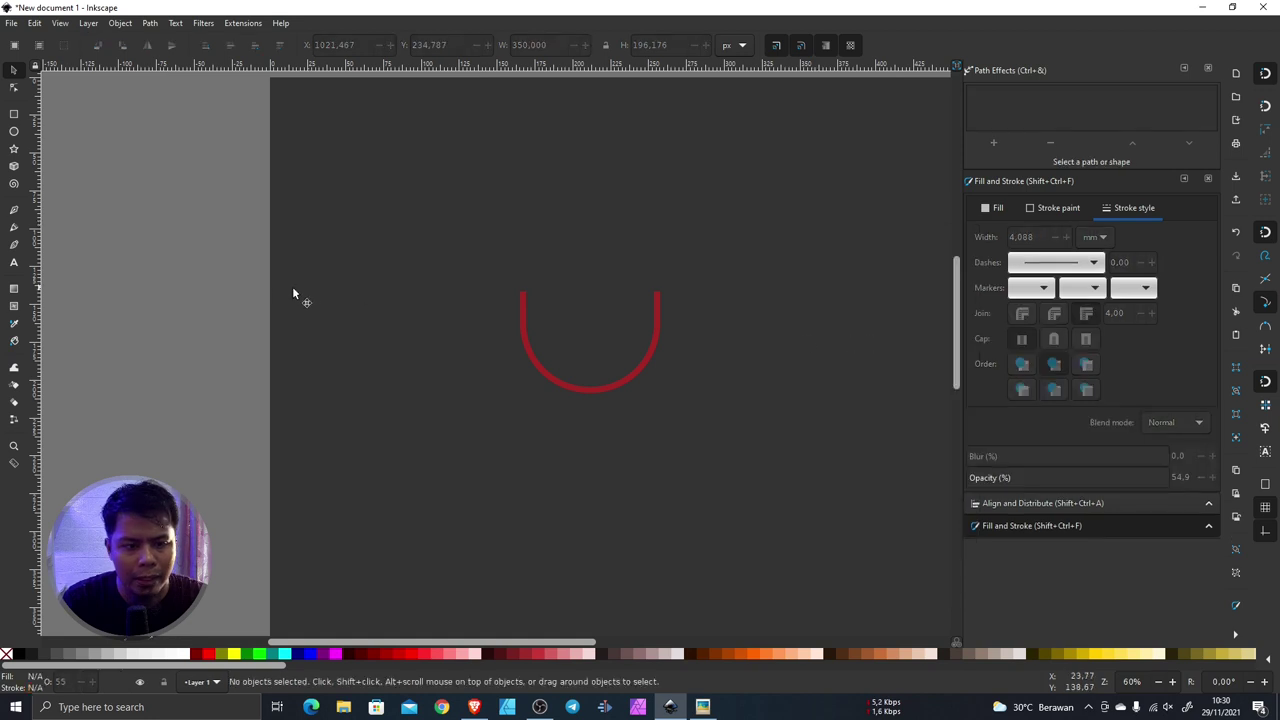
{"action": "scroll", "coordinate": [622, 358], "scroll_direction": "up", "scroll_amount": 3, "text": "ctrl"}
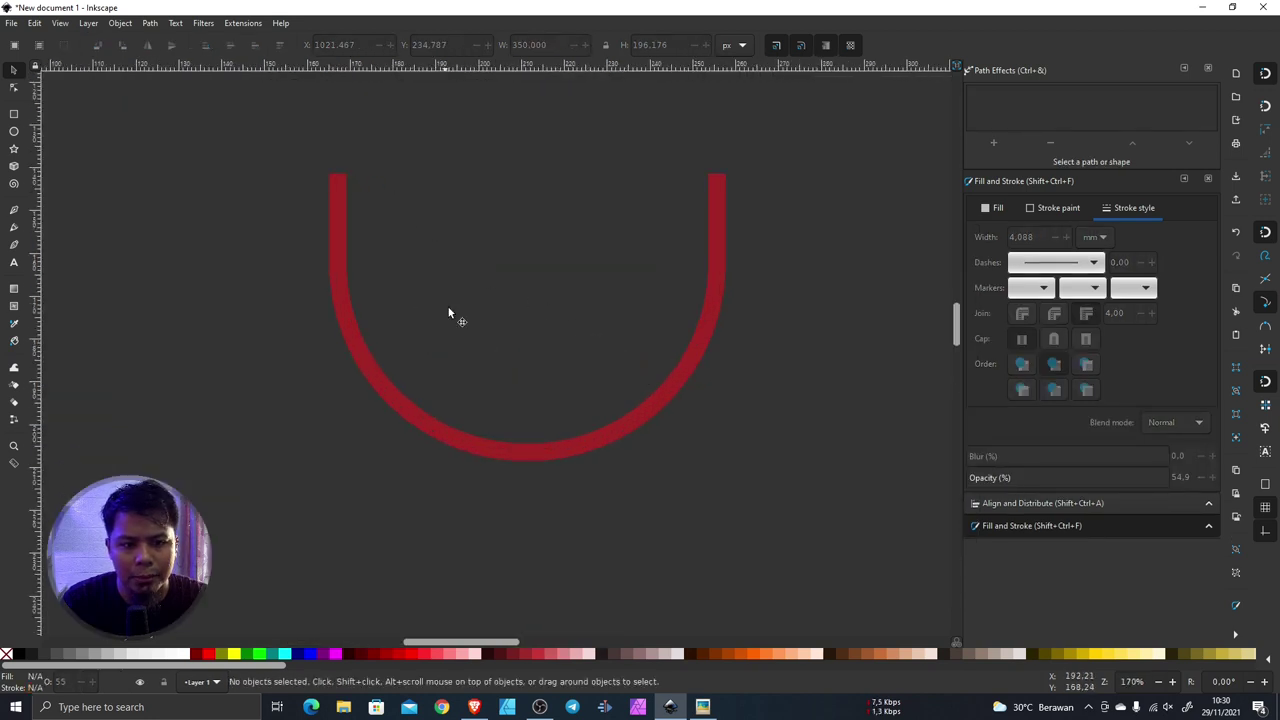
{"action": "scroll", "coordinate": [590, 331], "scroll_direction": "down", "scroll_amount": 1, "text": "ctrl"}
{"action": "scroll", "coordinate": [594, 334], "scroll_direction": "down", "scroll_amount": 1, "text": "ctrl"}
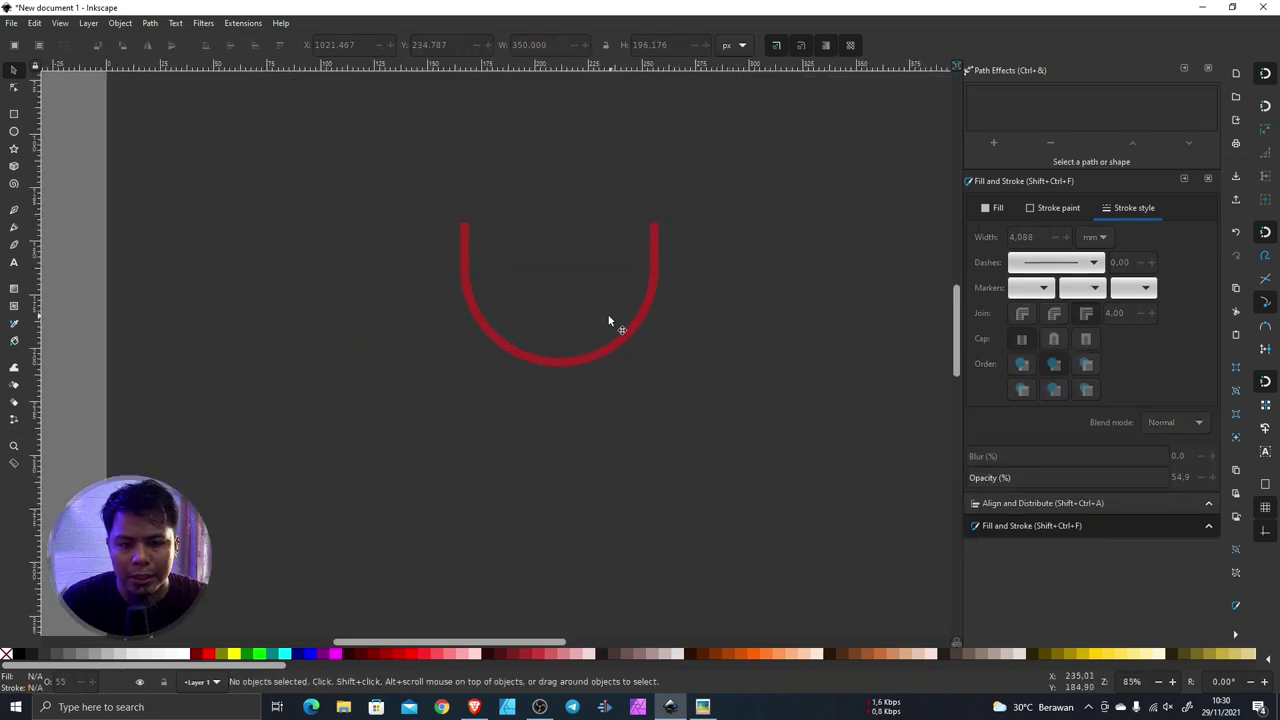
{"action": "scroll", "coordinate": [608, 323], "scroll_direction": "up", "scroll_amount": 1, "text": "ctrl"}
{"action": "left_click", "coordinate": [646, 316]}
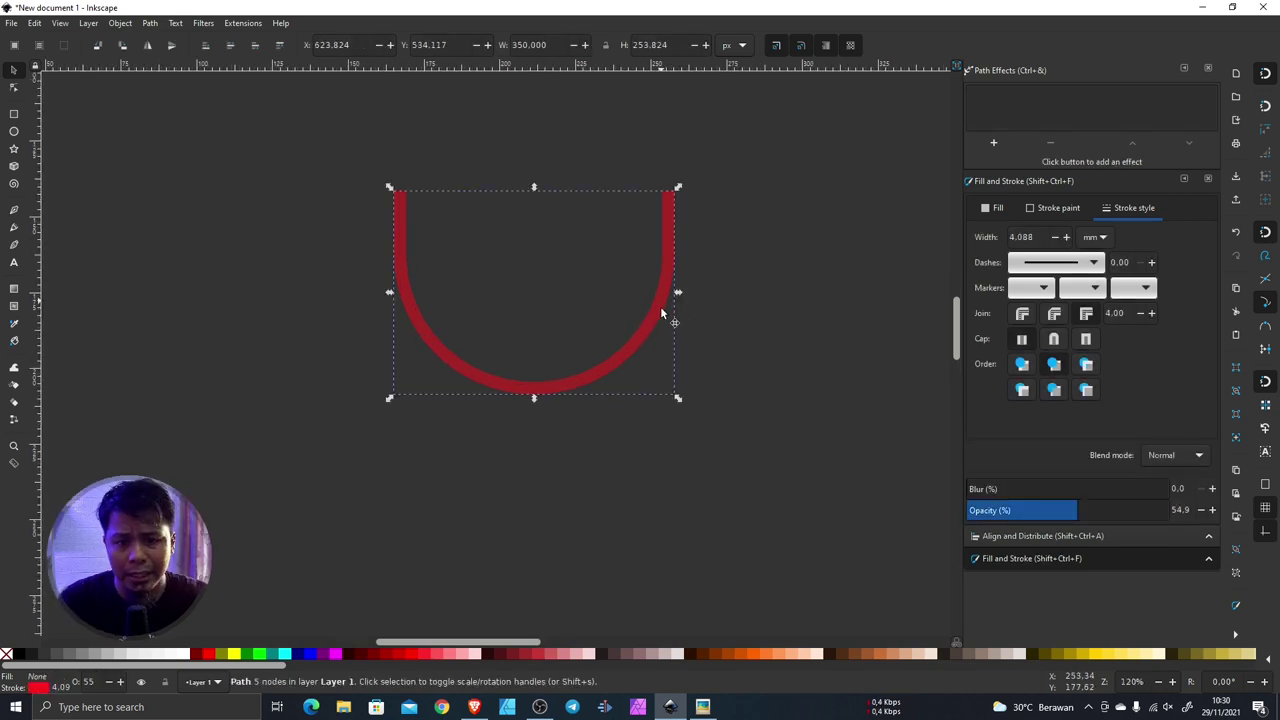
Step: Nudge the red U arc right and set its stroke width to 30 px
{"action": "left_click_drag", "start_coordinate": [662, 302], "coordinate": [692, 300]}
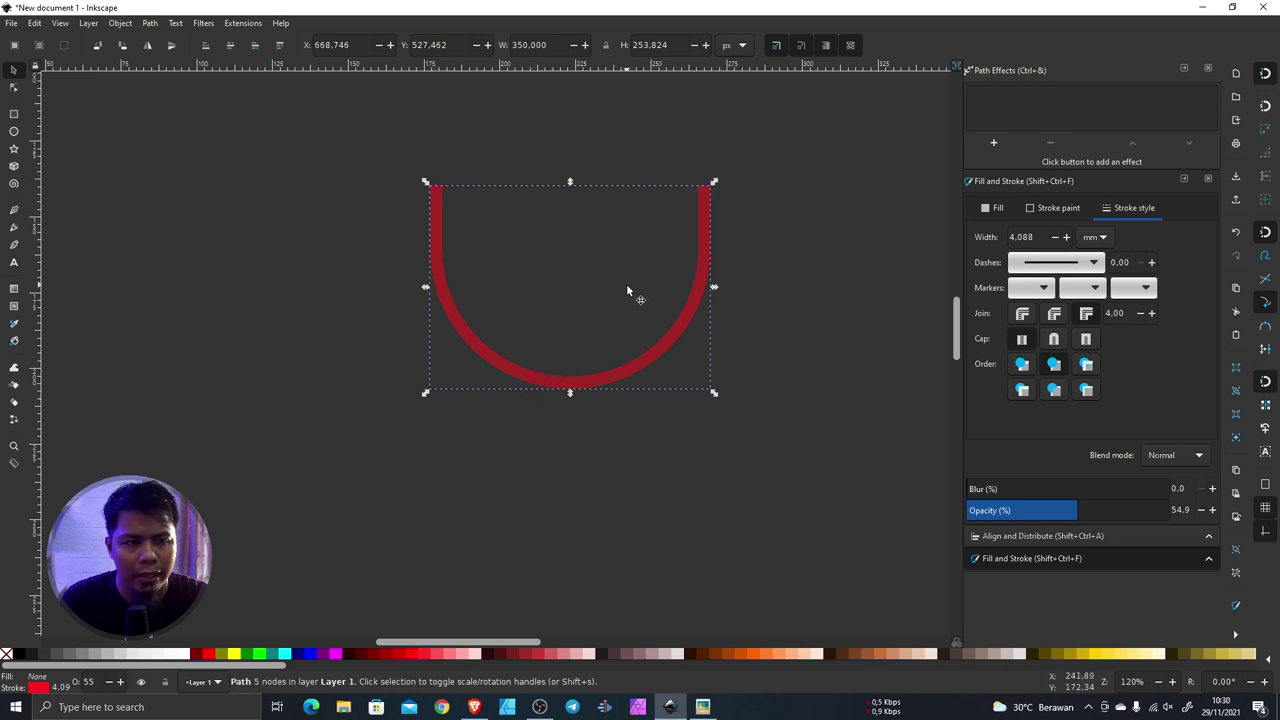
{"action": "left_click", "coordinate": [1098, 237]}
{"action": "left_click", "coordinate": [1095, 253]}
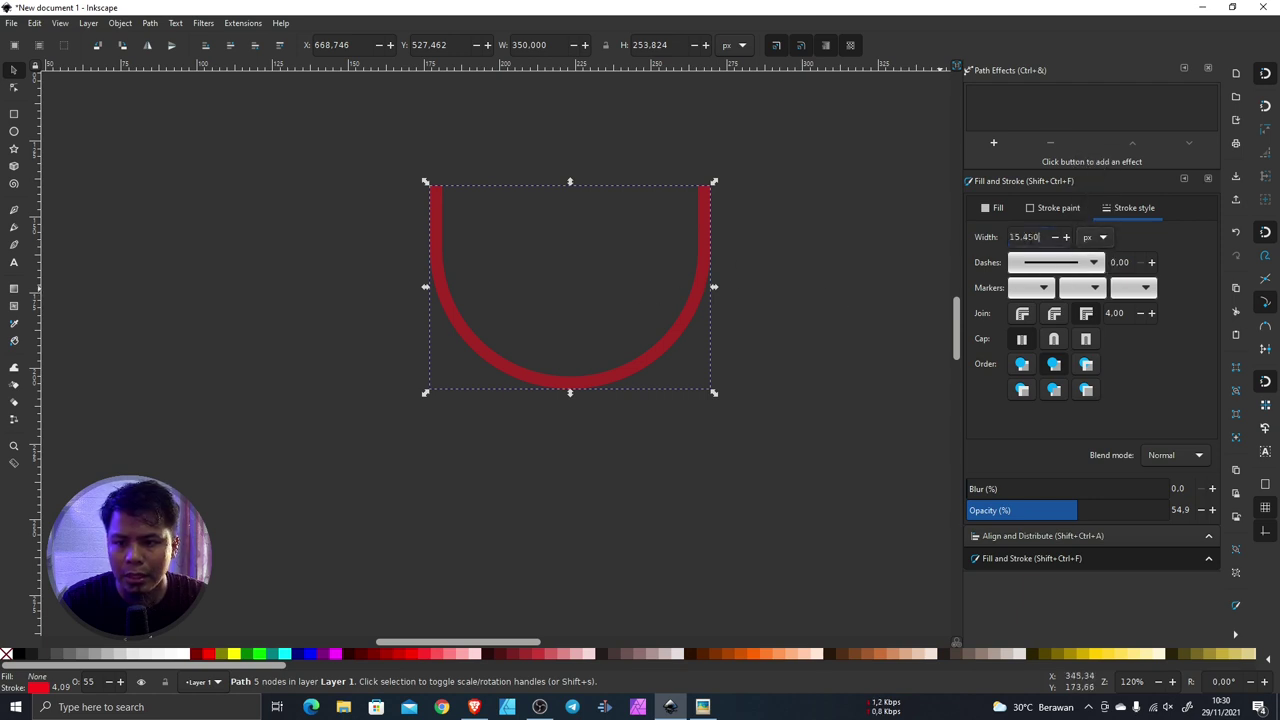
{"action": "triple_click", "coordinate": [1030, 237]}
{"action": "type", "text": "30"}
{"action": "key", "text": "Return"}
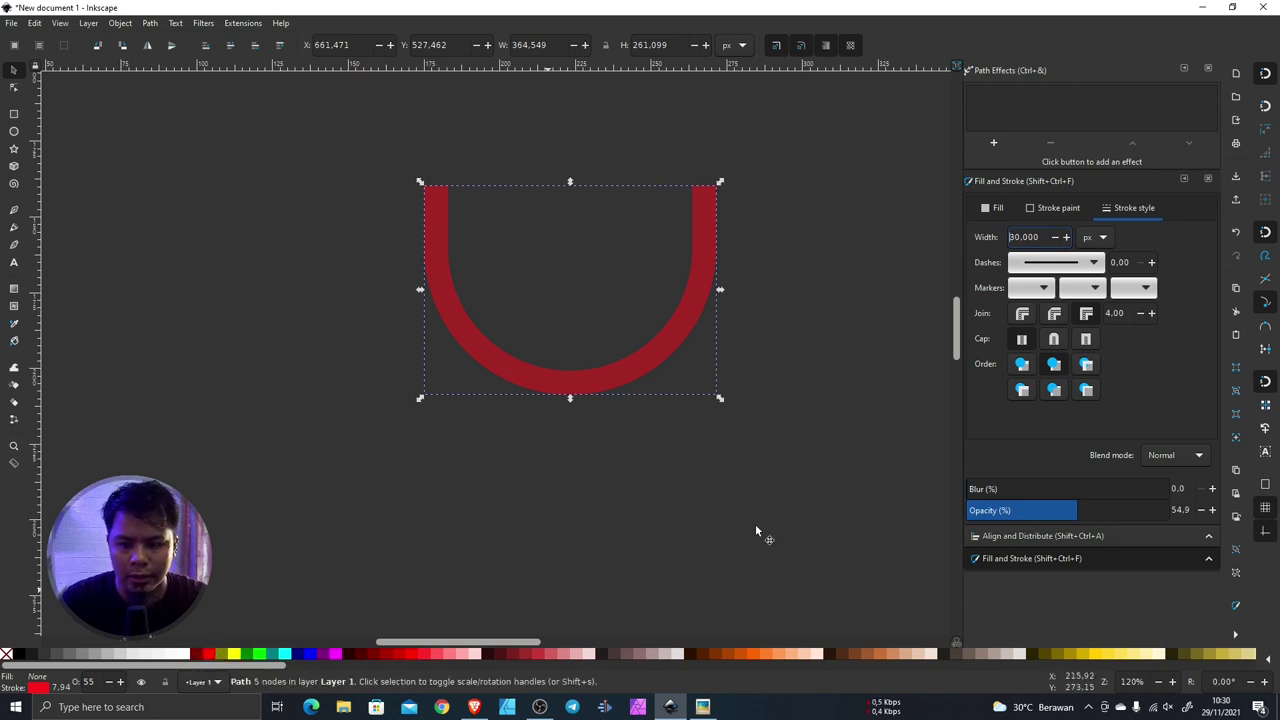
Step: Change the arc's stroke to fully opaque warm yellow (#ffcd58)
{"action": "left_click", "coordinate": [1058, 210]}
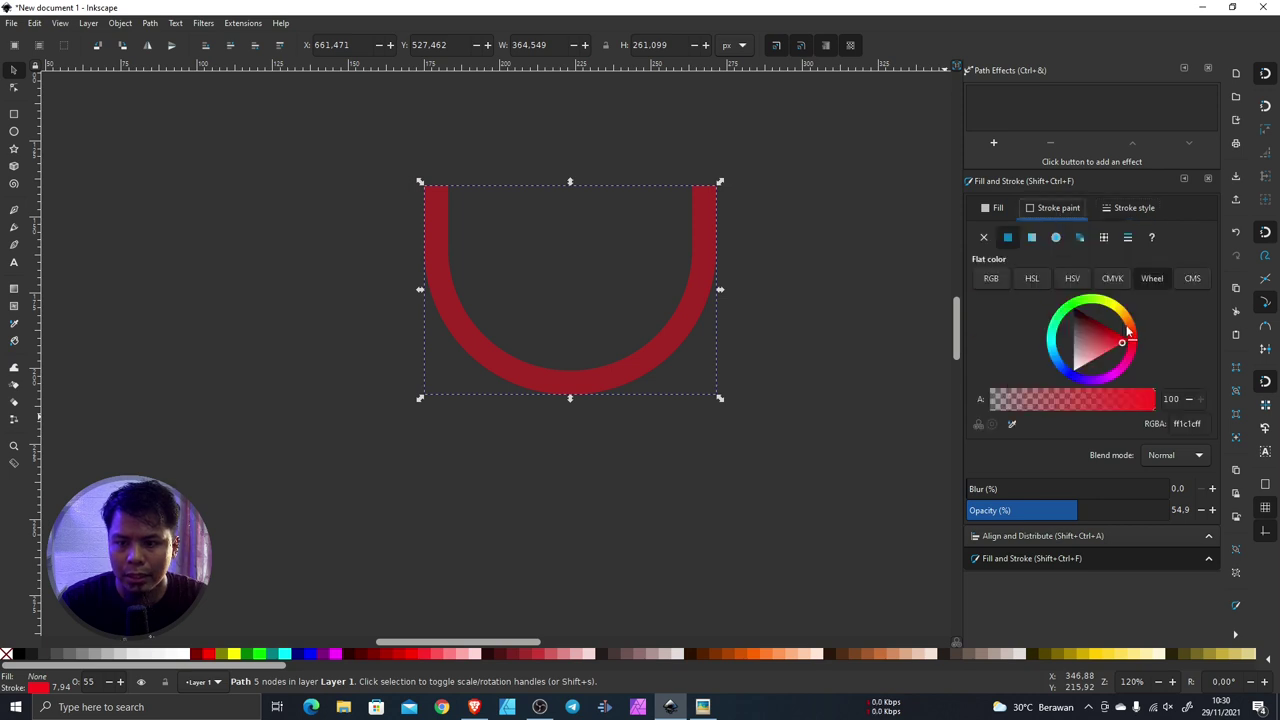
{"action": "left_click_drag", "start_coordinate": [1128, 326], "coordinate": [1125, 335]}
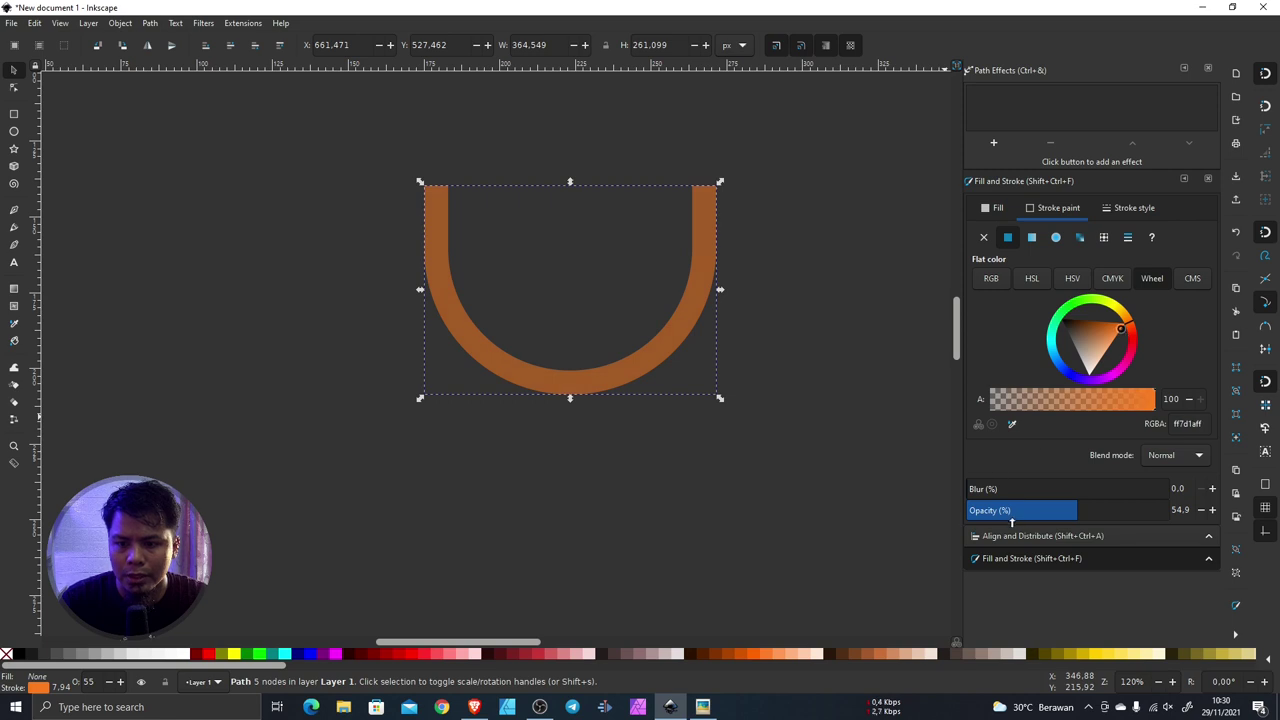
{"action": "left_click_drag", "start_coordinate": [1064, 516], "coordinate": [1166, 516]}
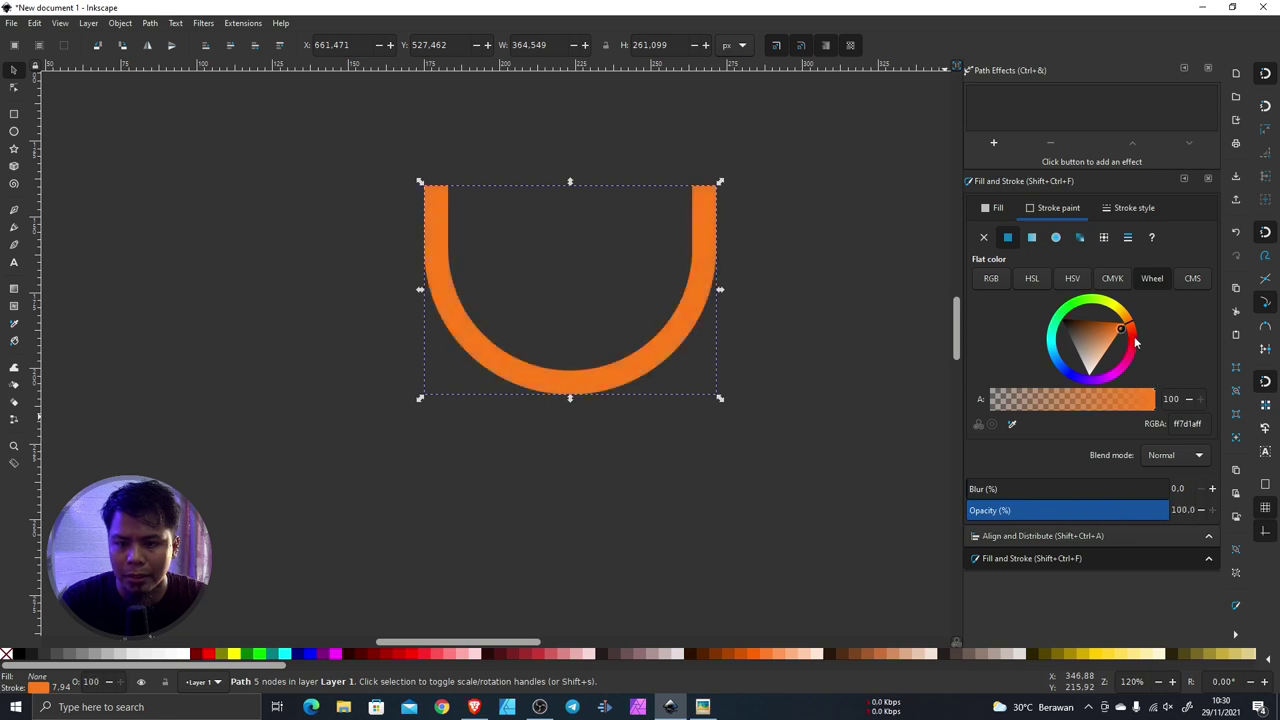
{"action": "left_click_drag", "start_coordinate": [1125, 320], "coordinate": [1116, 342]}
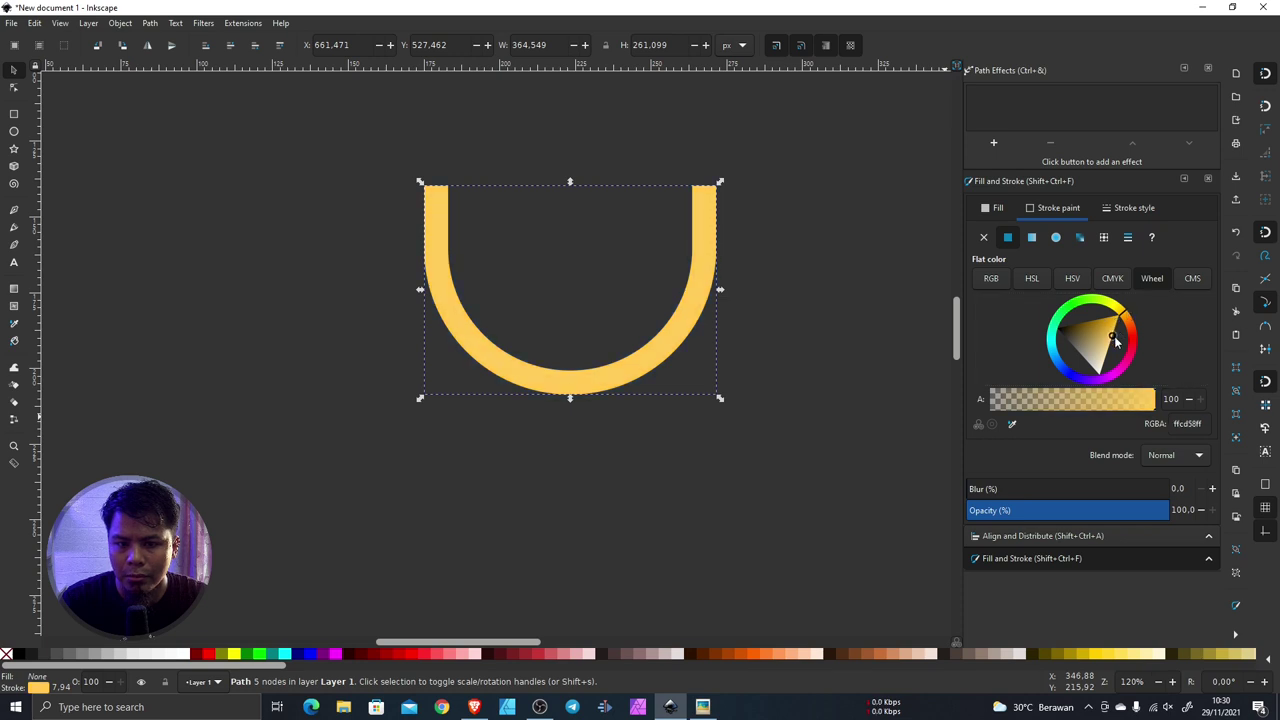
{"action": "left_click", "coordinate": [674, 397]}
Step: Move the yellow U slightly down toward the page centre
{"action": "scroll", "coordinate": [686, 337], "scroll_direction": "down", "scroll_amount": 3, "text": "ctrl"}
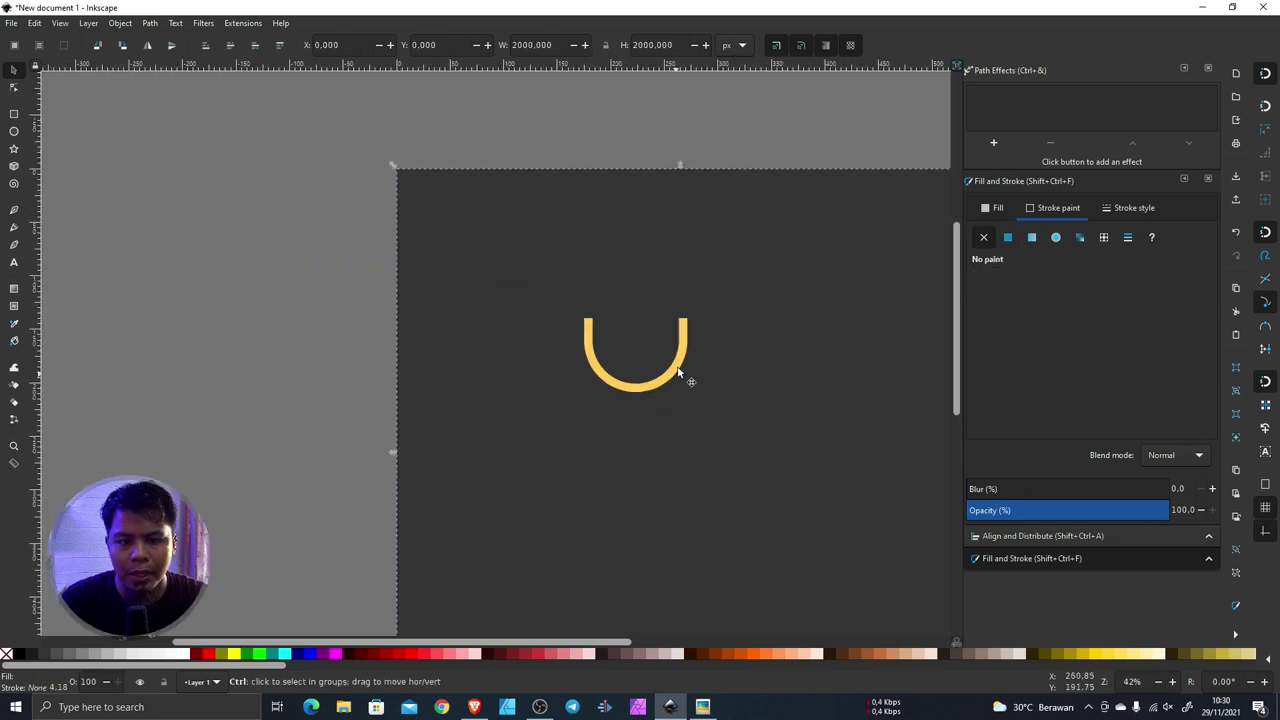
{"action": "scroll", "coordinate": [686, 366], "scroll_direction": "up", "scroll_amount": 2, "text": "ctrl"}
{"action": "scroll", "coordinate": [520, 370], "scroll_direction": "down", "scroll_amount": 4, "text": "ctrl"}
{"action": "left_click", "coordinate": [535, 381]}
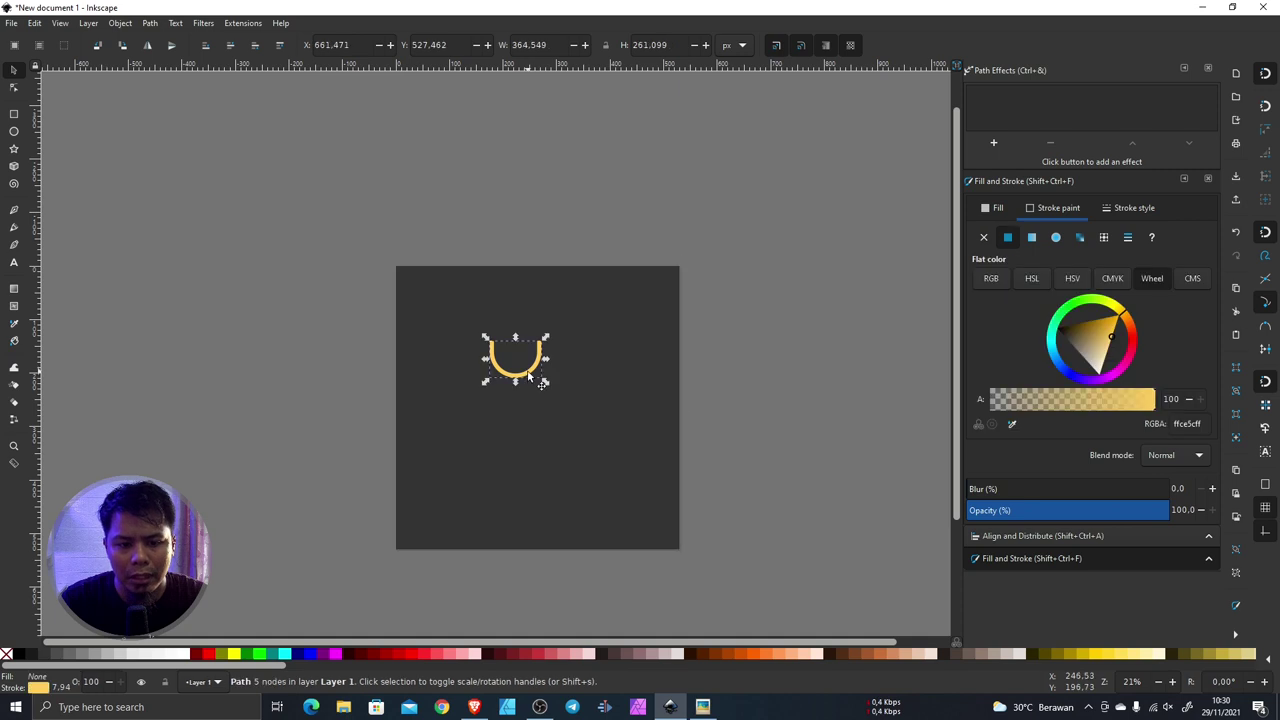
{"action": "left_click_drag", "start_coordinate": [535, 381], "coordinate": [551, 420]}
{"action": "scroll", "coordinate": [550, 416], "scroll_direction": "up", "scroll_amount": 3, "text": "ctrl"}
{"action": "scroll", "coordinate": [557, 400], "scroll_direction": "up", "scroll_amount": 2, "text": "ctrl"}
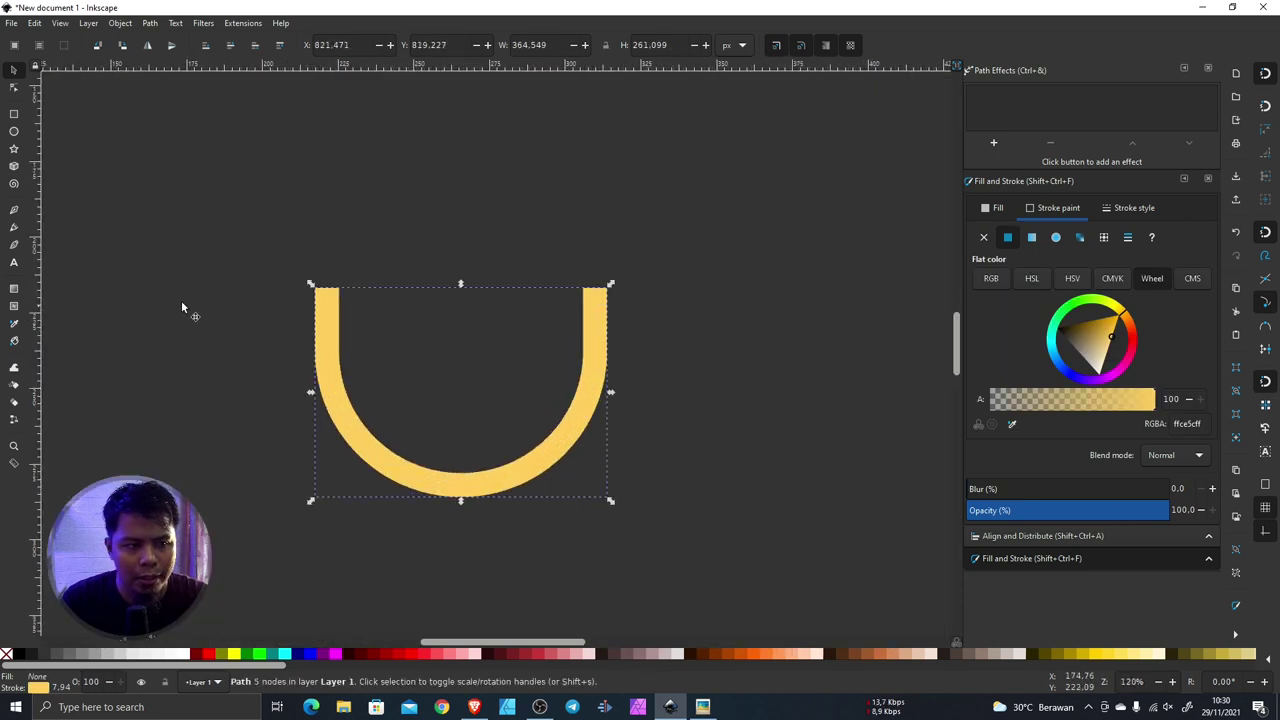
Step: Draw a Pen path from the U's left tip diagonally inward, then straight down as a stem
{"action": "left_click", "coordinate": [16, 213]}
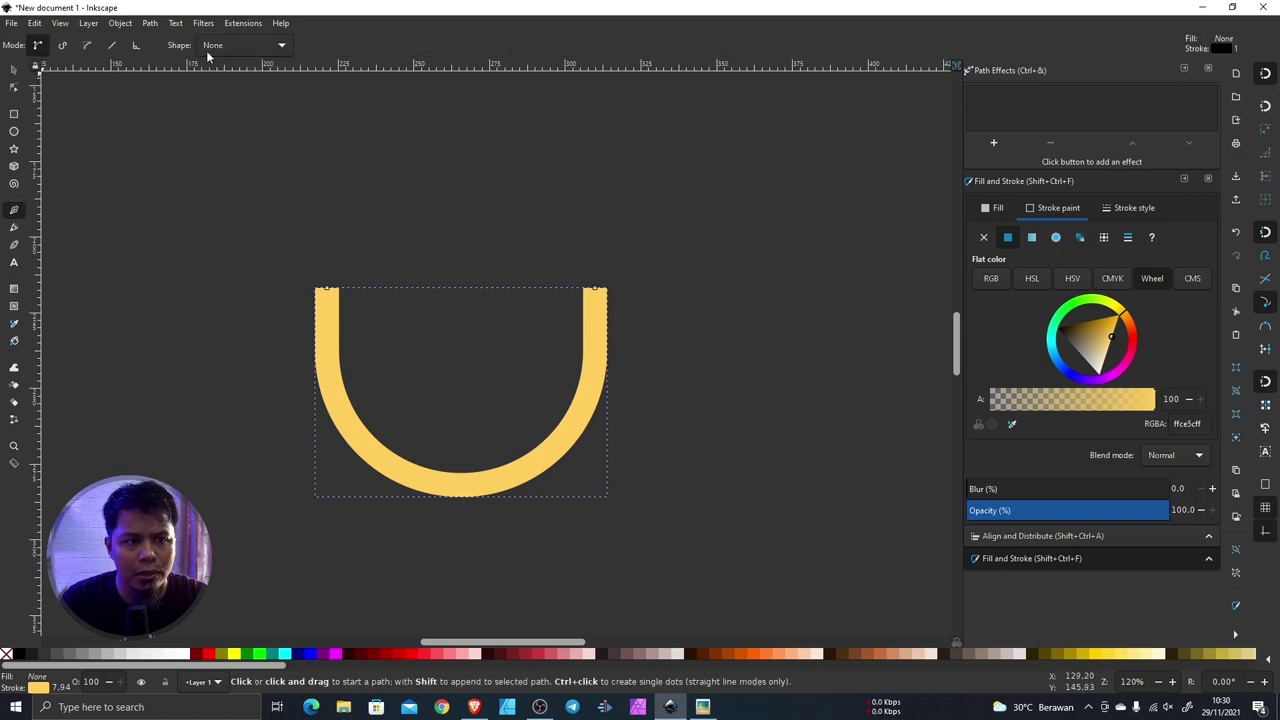
{"action": "left_click", "coordinate": [276, 46]}
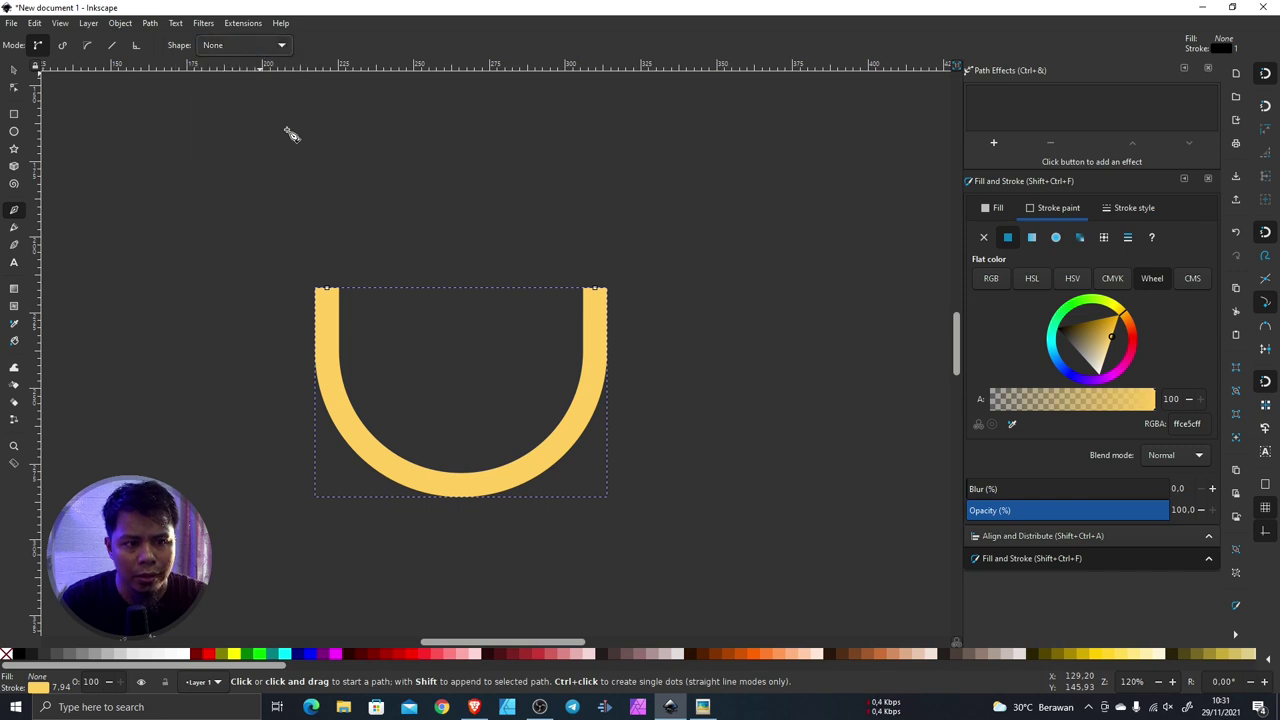
{"action": "left_click", "coordinate": [328, 290]}
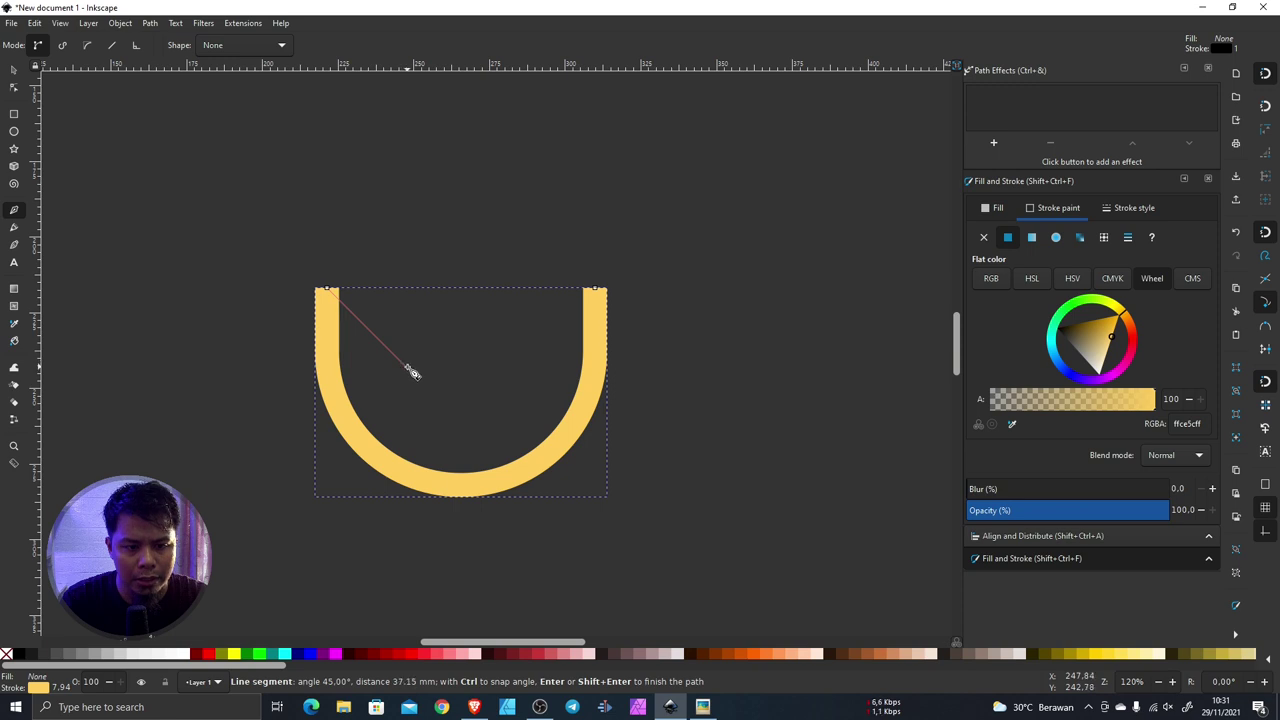
{"action": "left_click", "coordinate": [410, 370]}
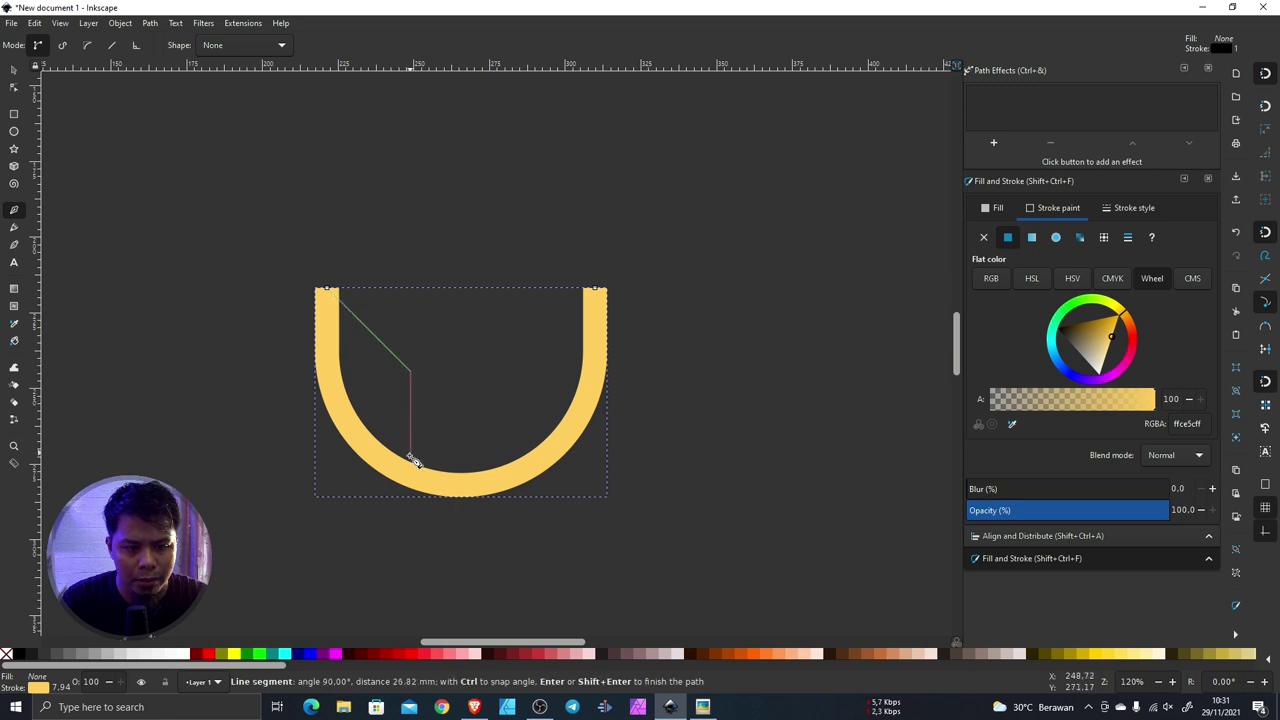
{"action": "left_click", "coordinate": [410, 553]}
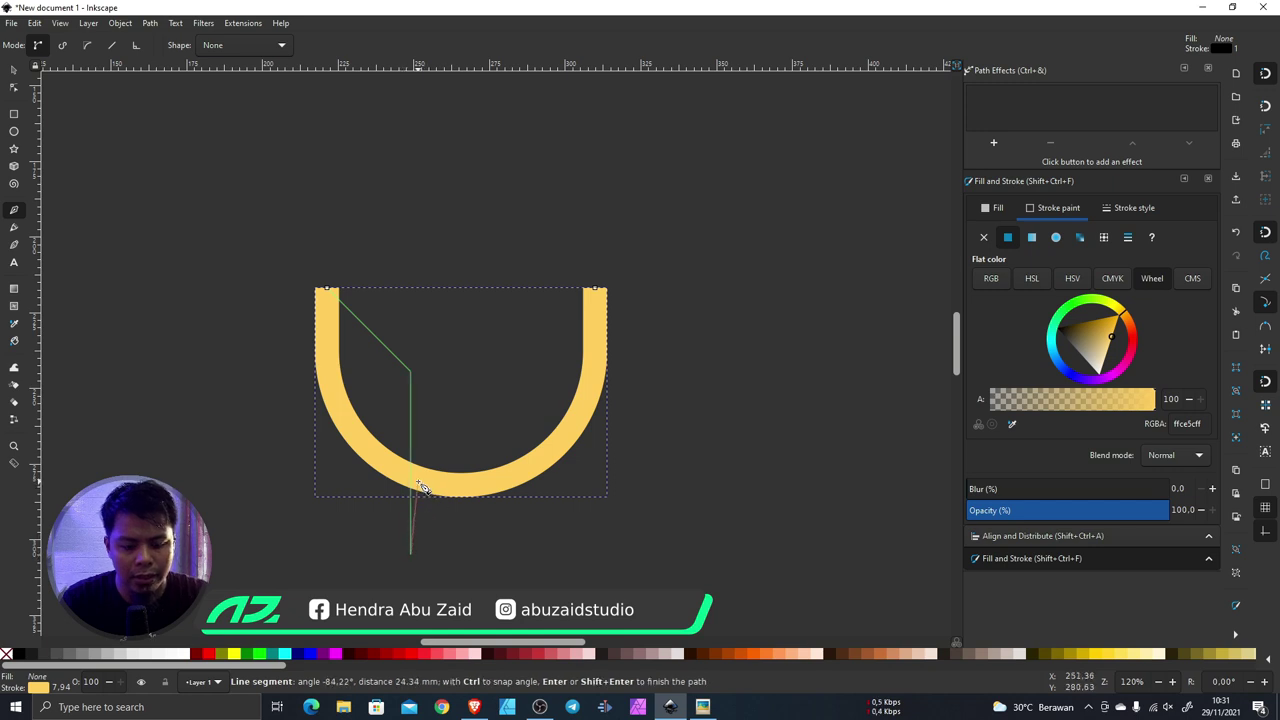
{"action": "key", "text": "Return"}
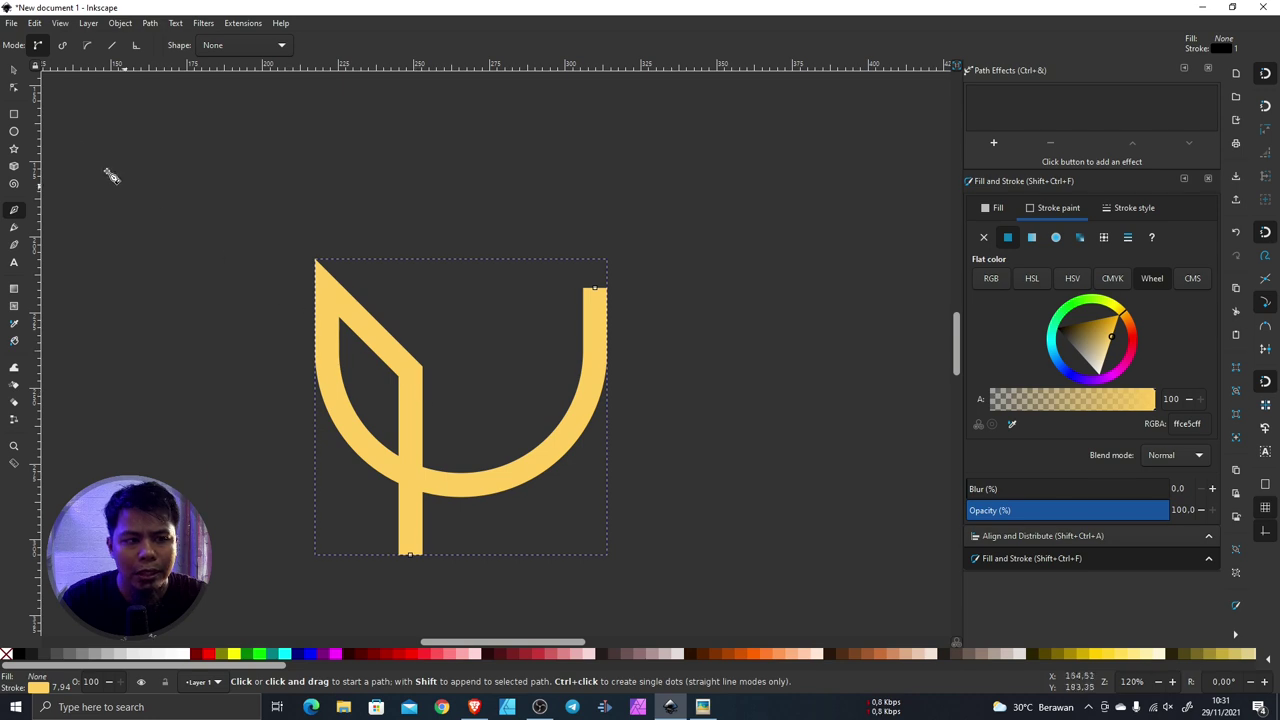
{"action": "left_click", "coordinate": [14, 70]}
{"action": "scroll", "coordinate": [459, 418], "scroll_direction": "down", "scroll_amount": 2}
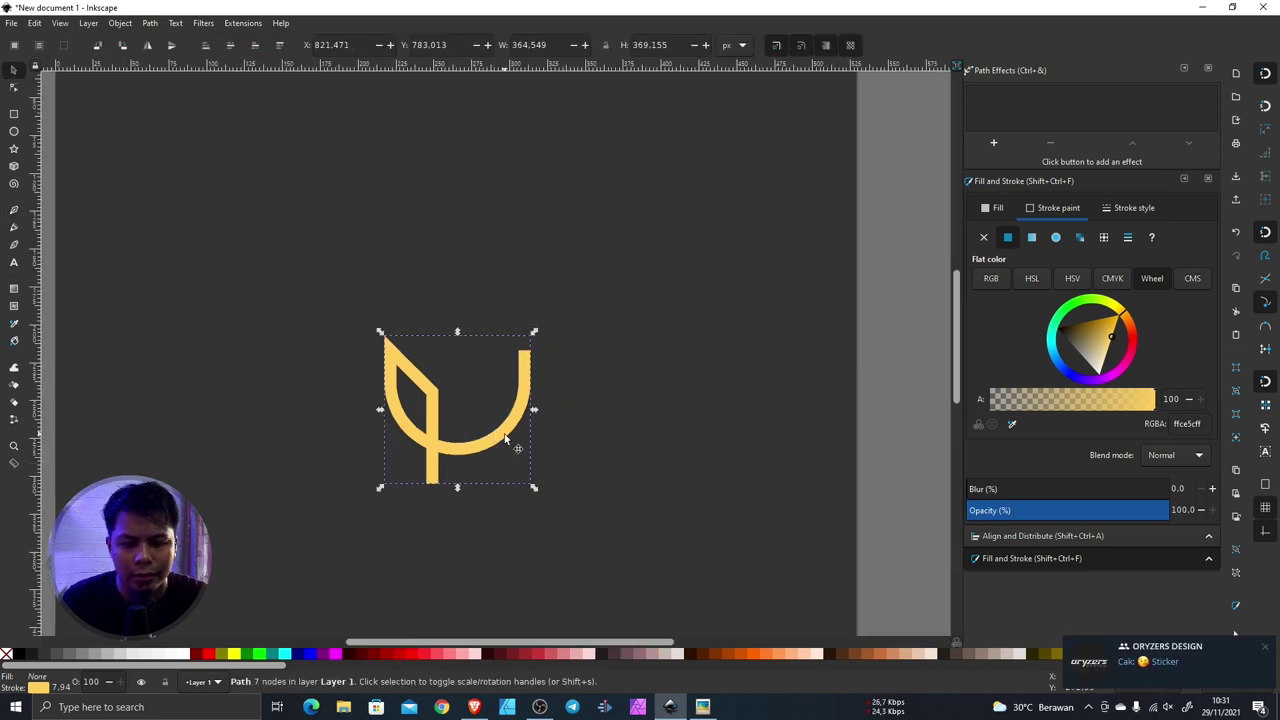
Step: Duplicate the yellow leaf-and-curve path, move the copy right, and reselect the original
{"action": "left_click", "coordinate": [587, 427]}
{"action": "scroll", "coordinate": [482, 415], "scroll_direction": "up", "scroll_amount": 2}
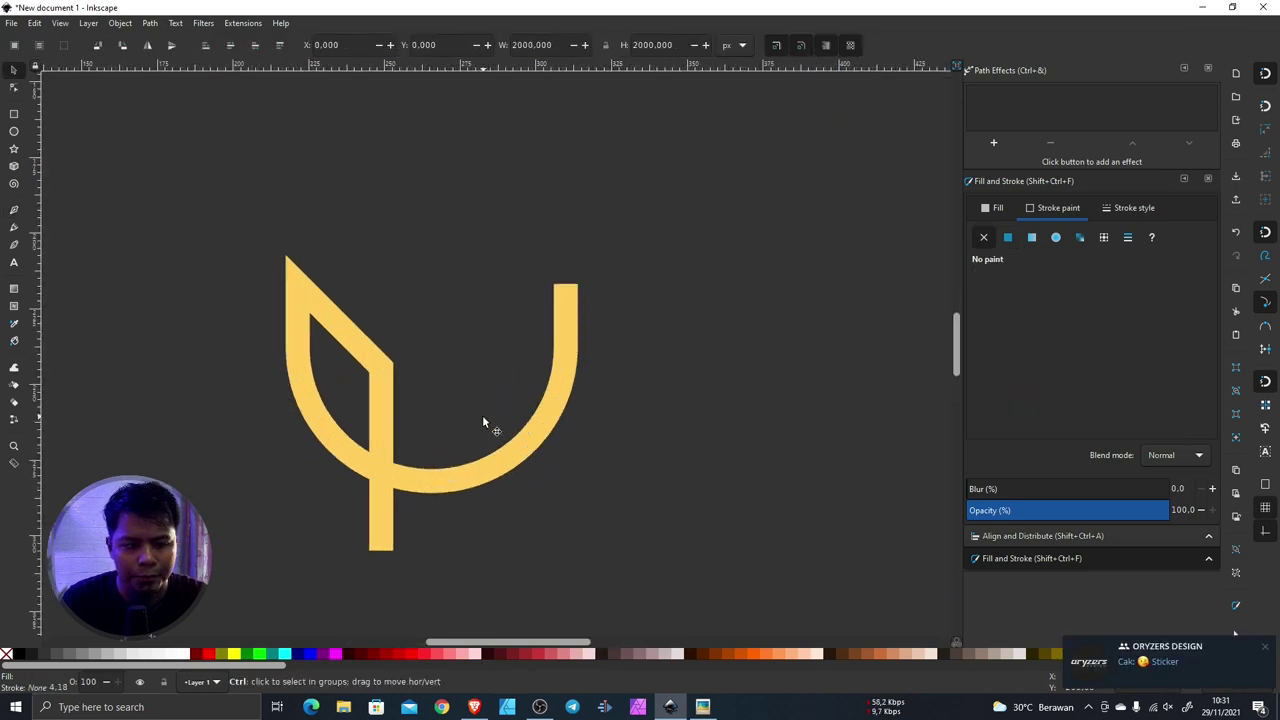
{"action": "left_click", "coordinate": [429, 479]}
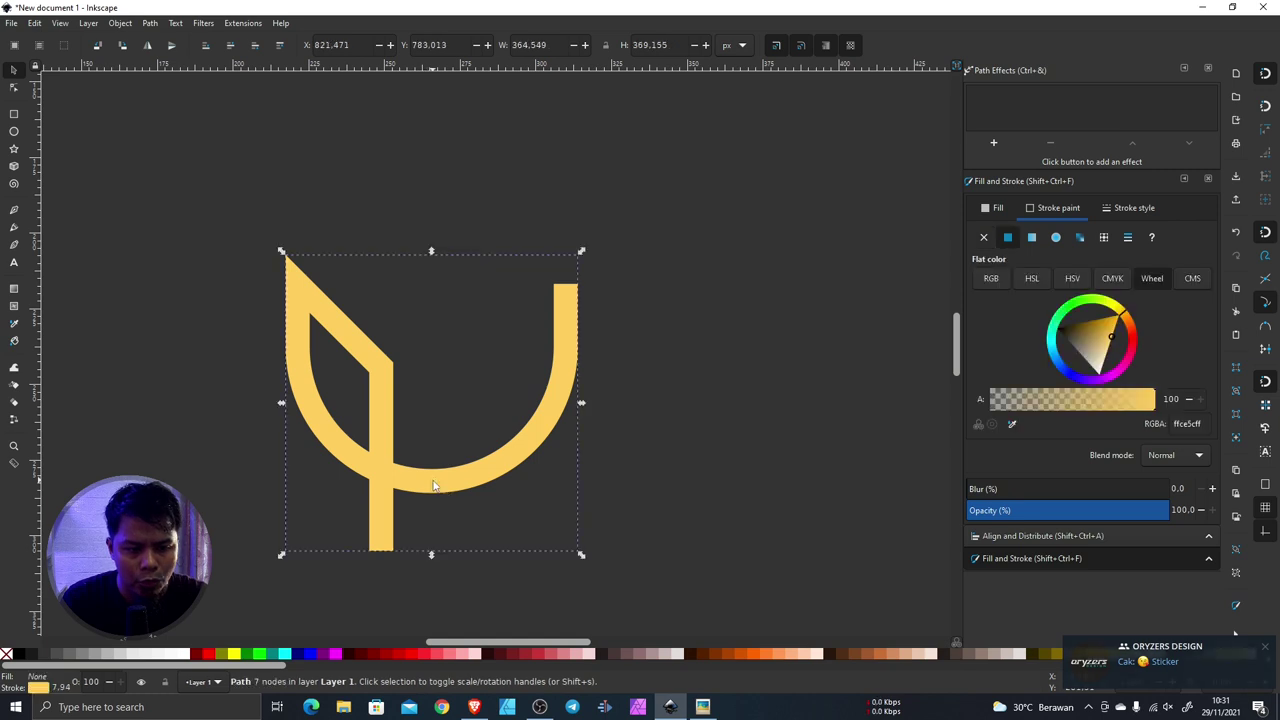
{"action": "right_click", "coordinate": [429, 479]}
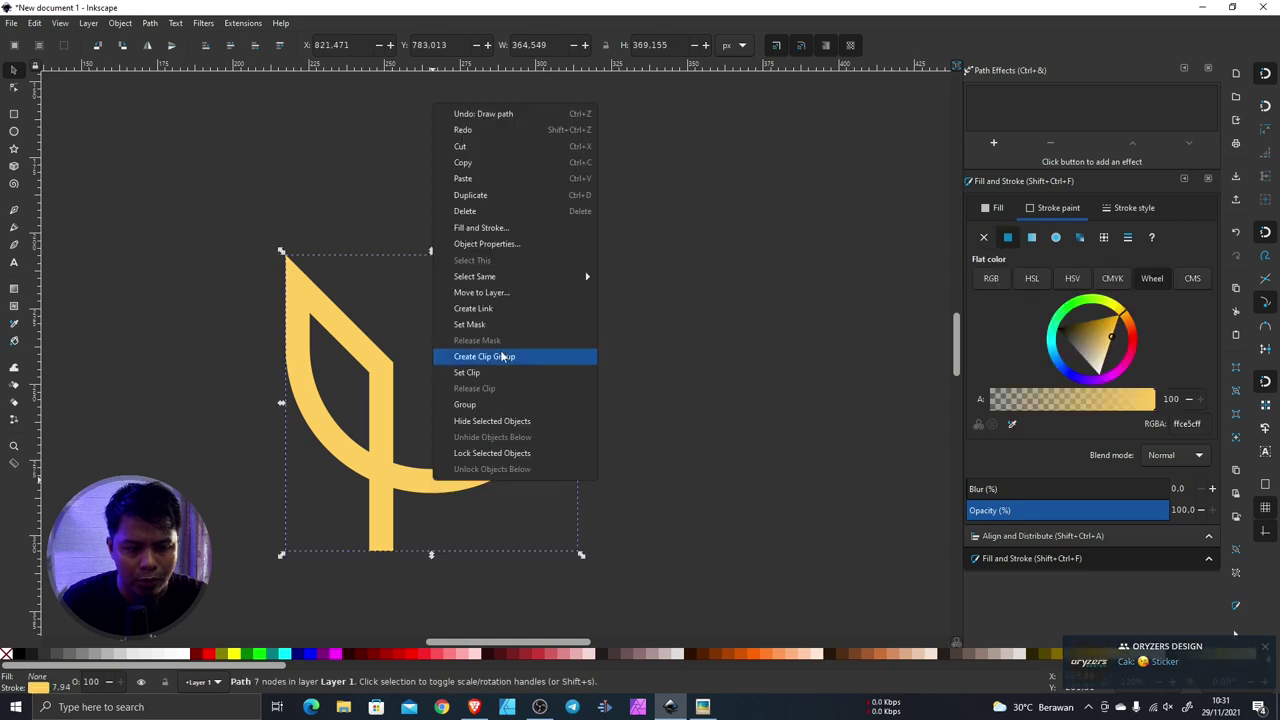
{"action": "left_click", "coordinate": [485, 195]}
{"action": "left_click_drag", "start_coordinate": [443, 473], "coordinate": [857, 473]}
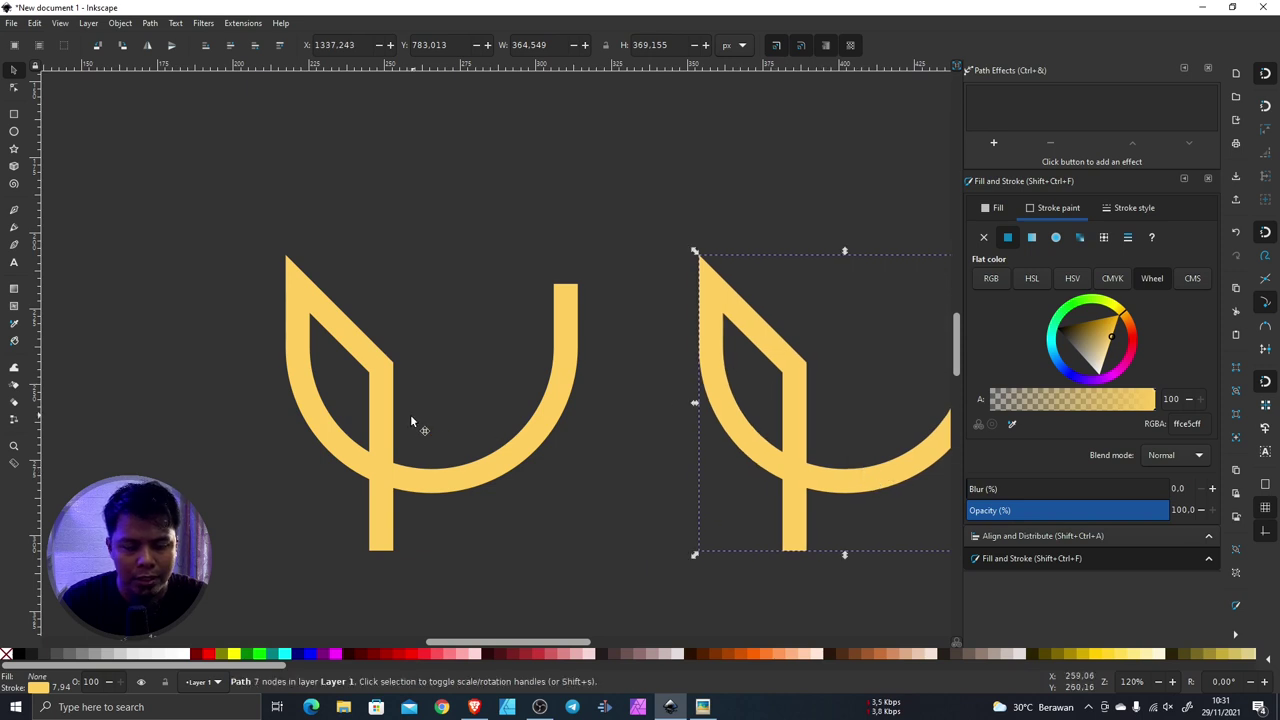
{"action": "left_click", "coordinate": [378, 410]}
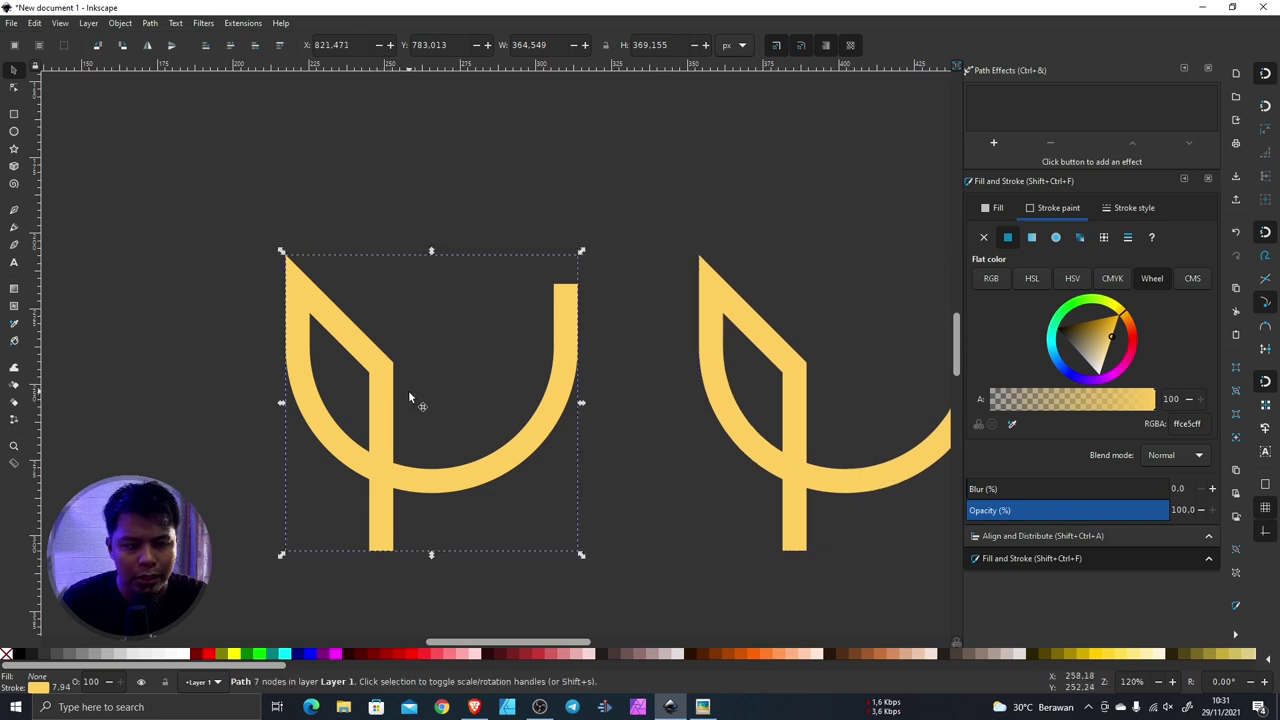
{"action": "scroll", "coordinate": [453, 485], "scroll_direction": "up", "scroll_amount": 2}
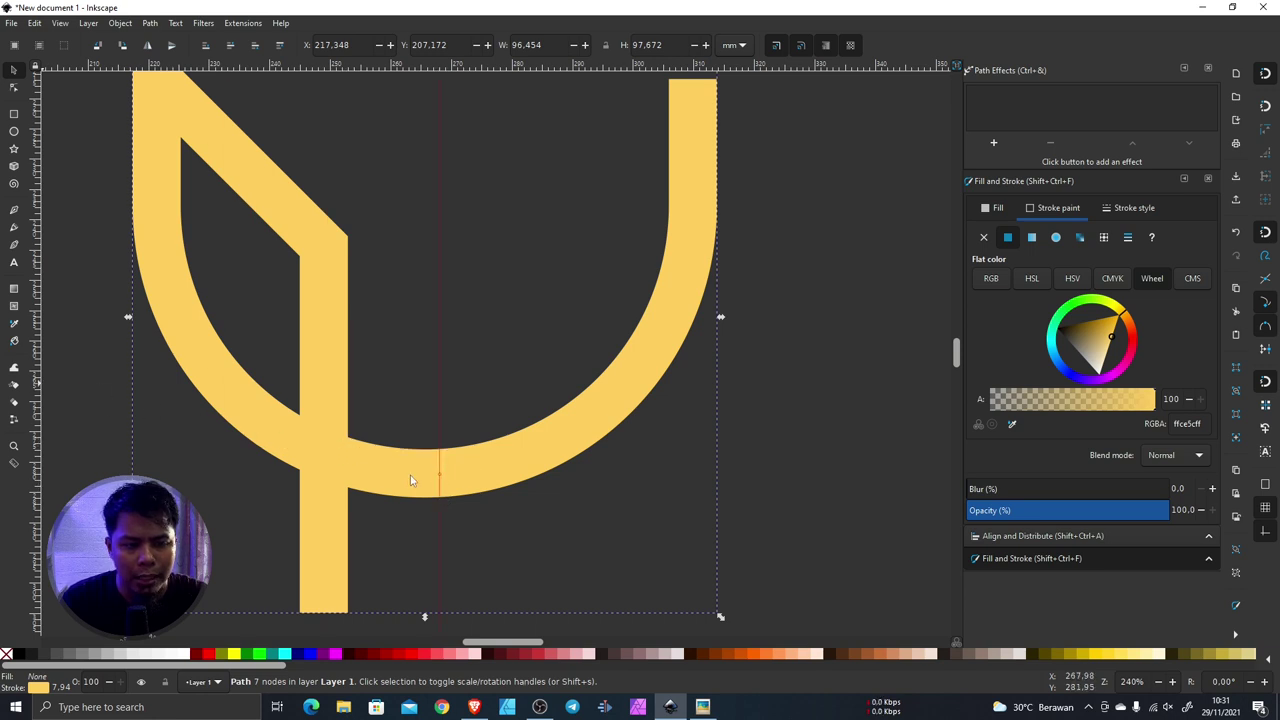
Step: Place a vertical guide at the curve's bottom centre, then break the path there and delete its right arm
{"action": "mouse_move", "coordinate": [61, 393]}
{"action": "left_mouse_down"}
{"action": "mouse_move", "coordinate": [447, 487]}
{"action": "mouse_move", "coordinate": [426, 487]}
{"action": "left_mouse_up"}
{"action": "scroll", "coordinate": [495, 505], "scroll_direction": "down", "scroll_amount": 2}
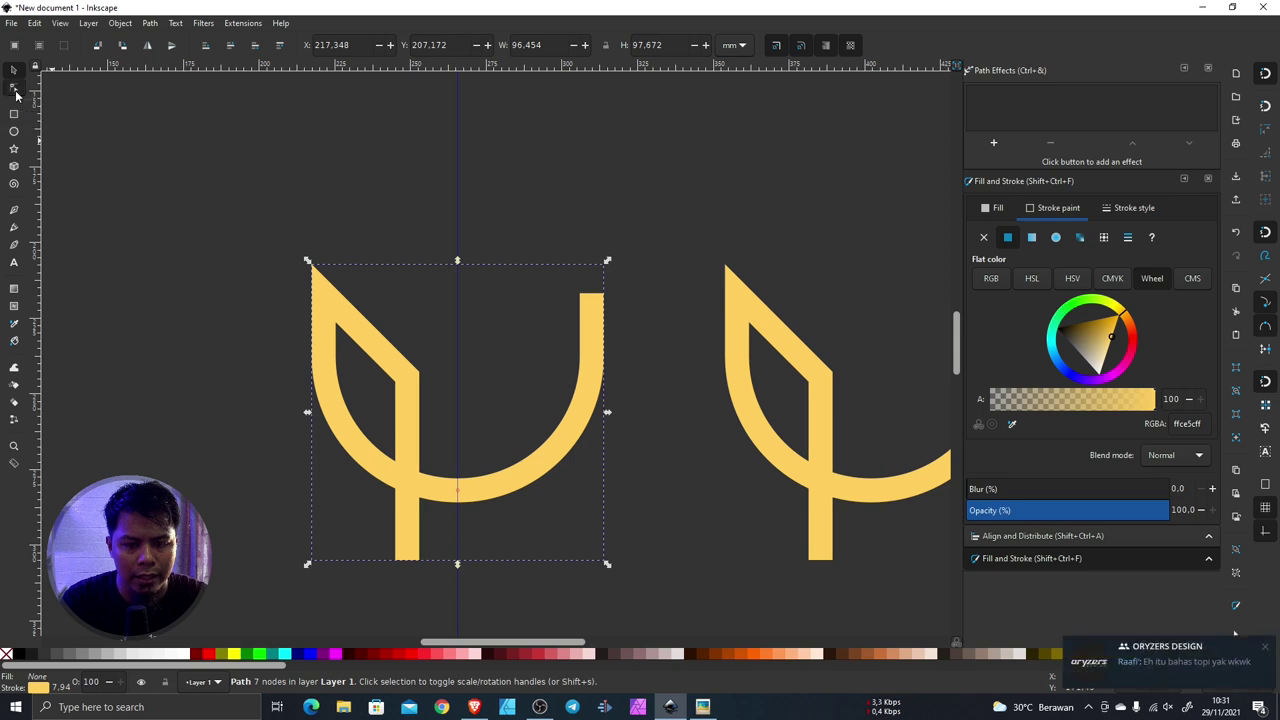
{"action": "left_click", "coordinate": [16, 93]}
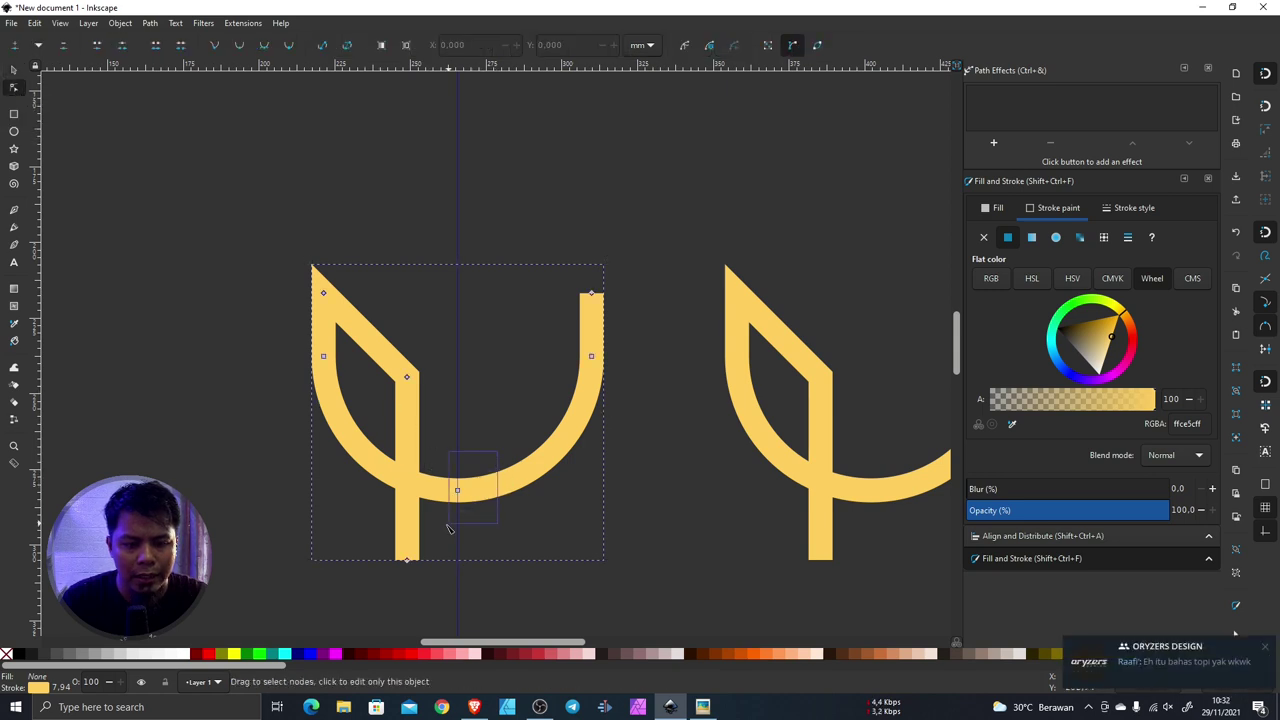
{"action": "left_click_drag", "start_coordinate": [497, 453], "coordinate": [436, 527]}
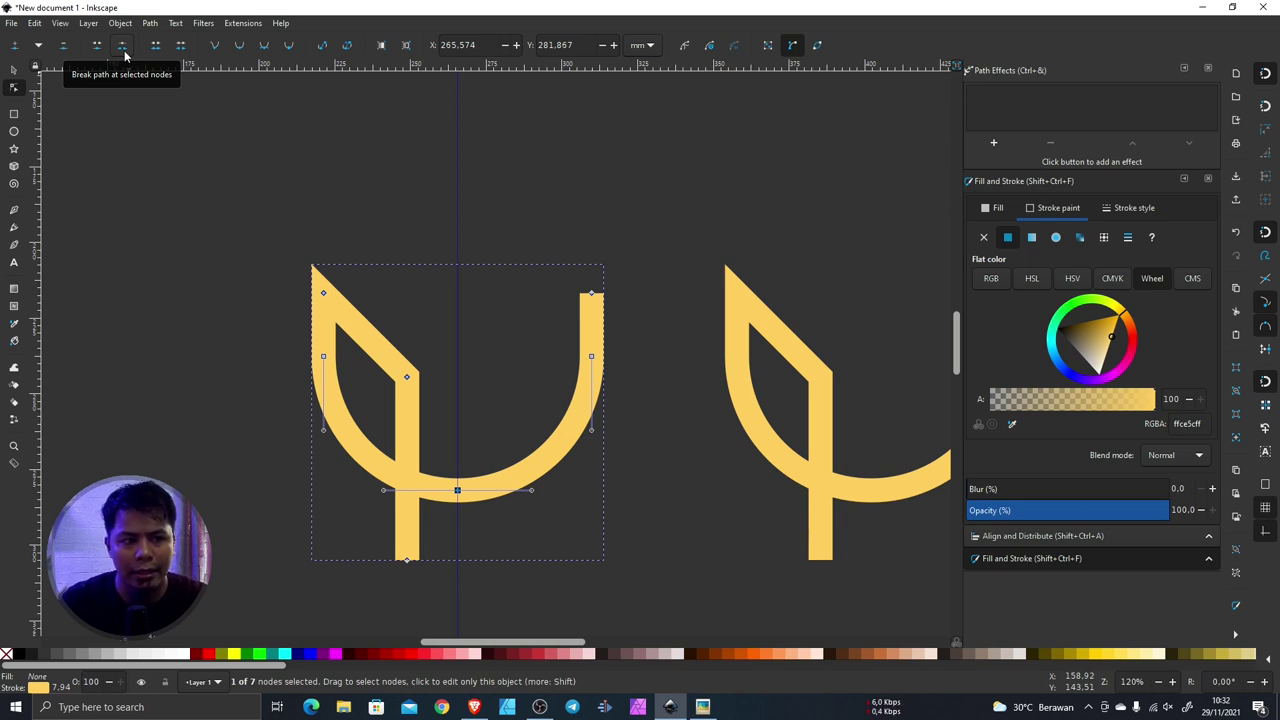
{"action": "left_click", "coordinate": [124, 52]}
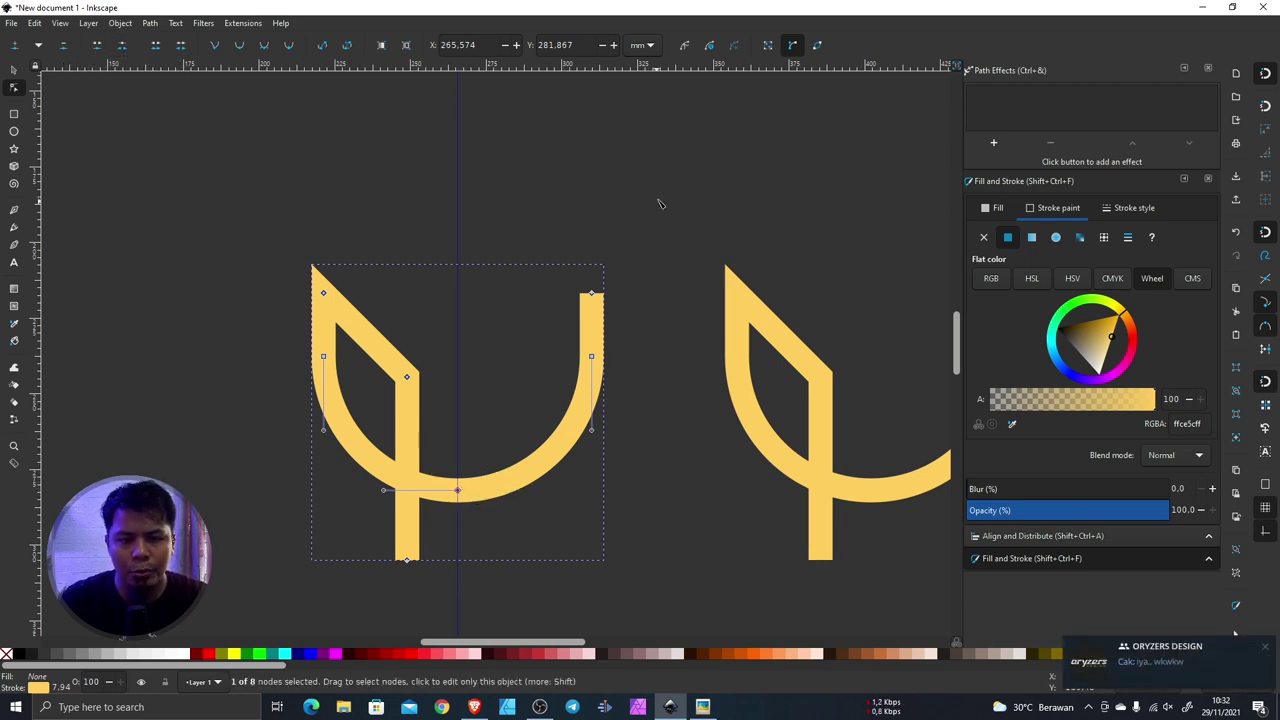
{"action": "left_click_drag", "start_coordinate": [556, 448], "coordinate": [604, 272]}
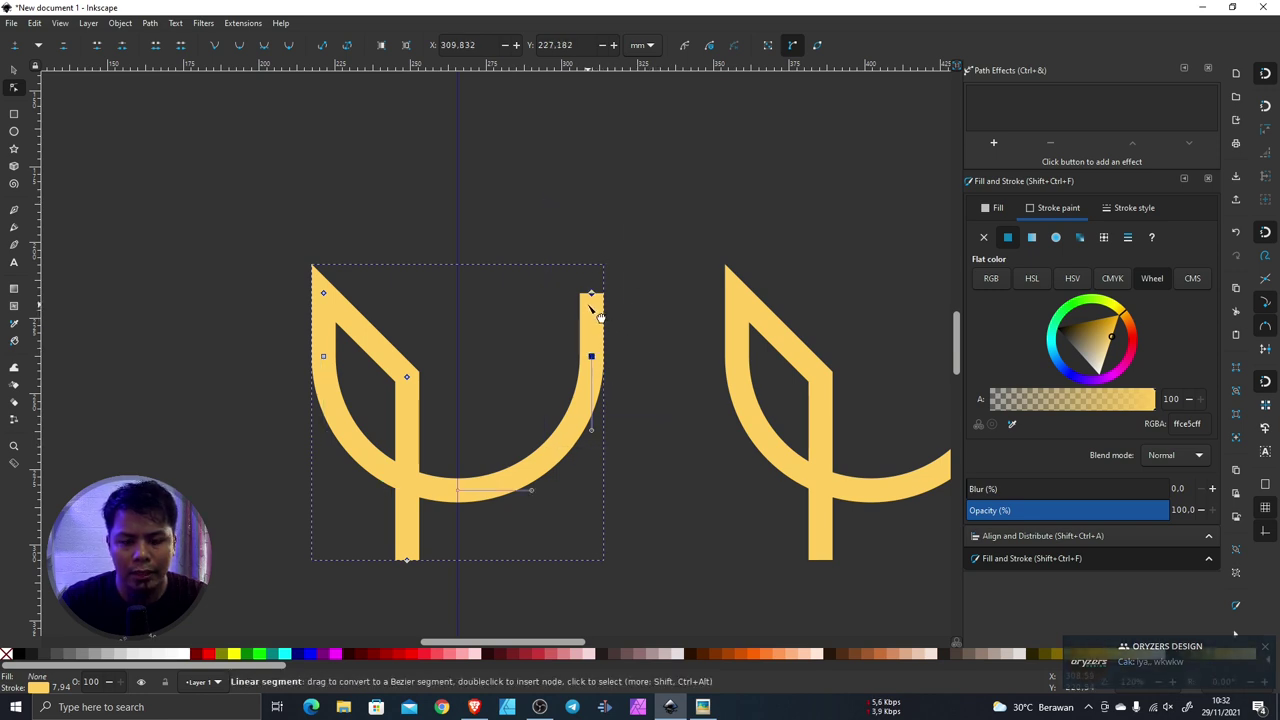
{"action": "key", "text": "Delete"}
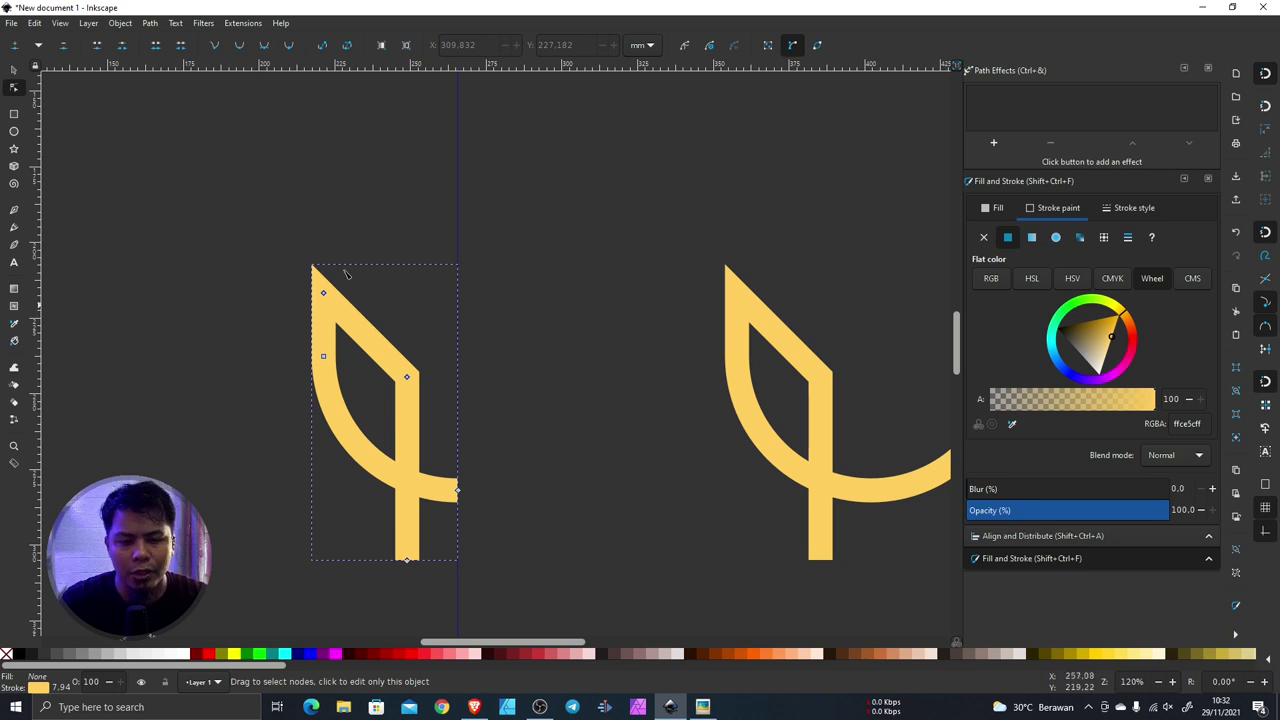
Step: Duplicate the left leaf half, flip the copy horizontally and butt it against the original at the guide
{"action": "left_click", "coordinate": [15, 72]}
{"action": "scroll", "coordinate": [346, 352], "scroll_direction": "down", "scroll_amount": 3}
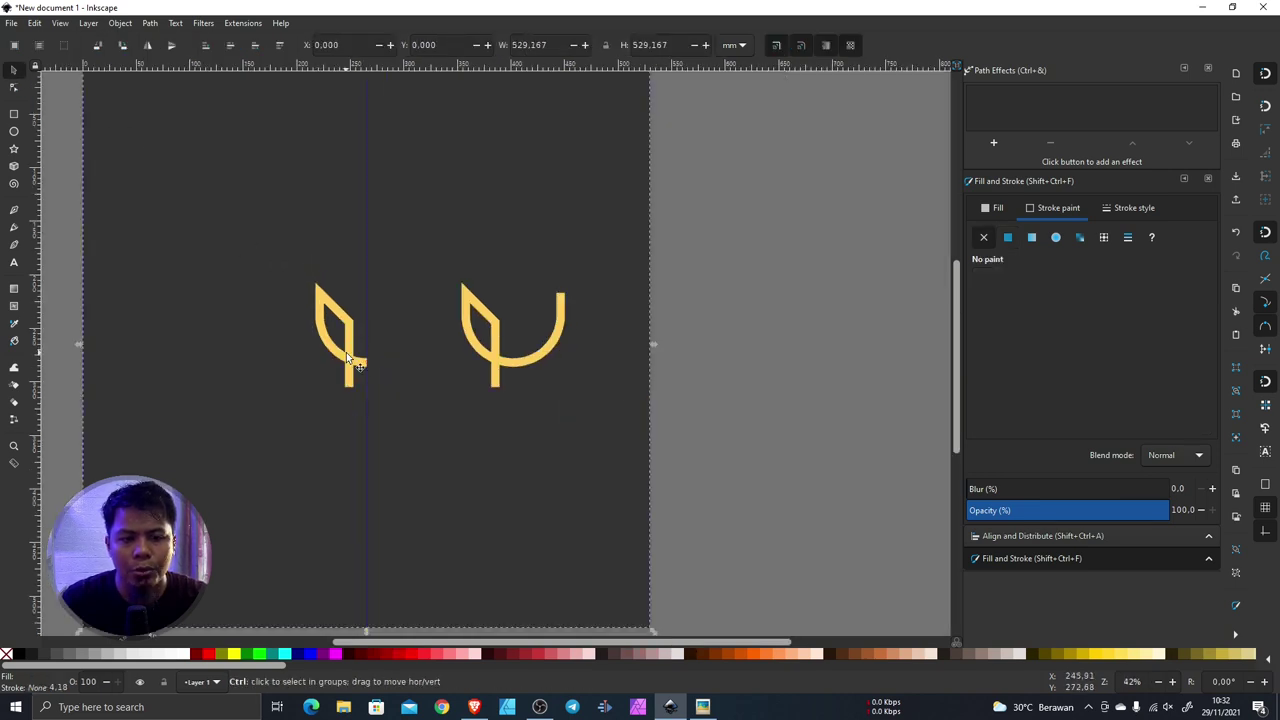
{"action": "scroll", "coordinate": [348, 339], "scroll_direction": "up", "scroll_amount": 2}
{"action": "right_click", "coordinate": [350, 332]}
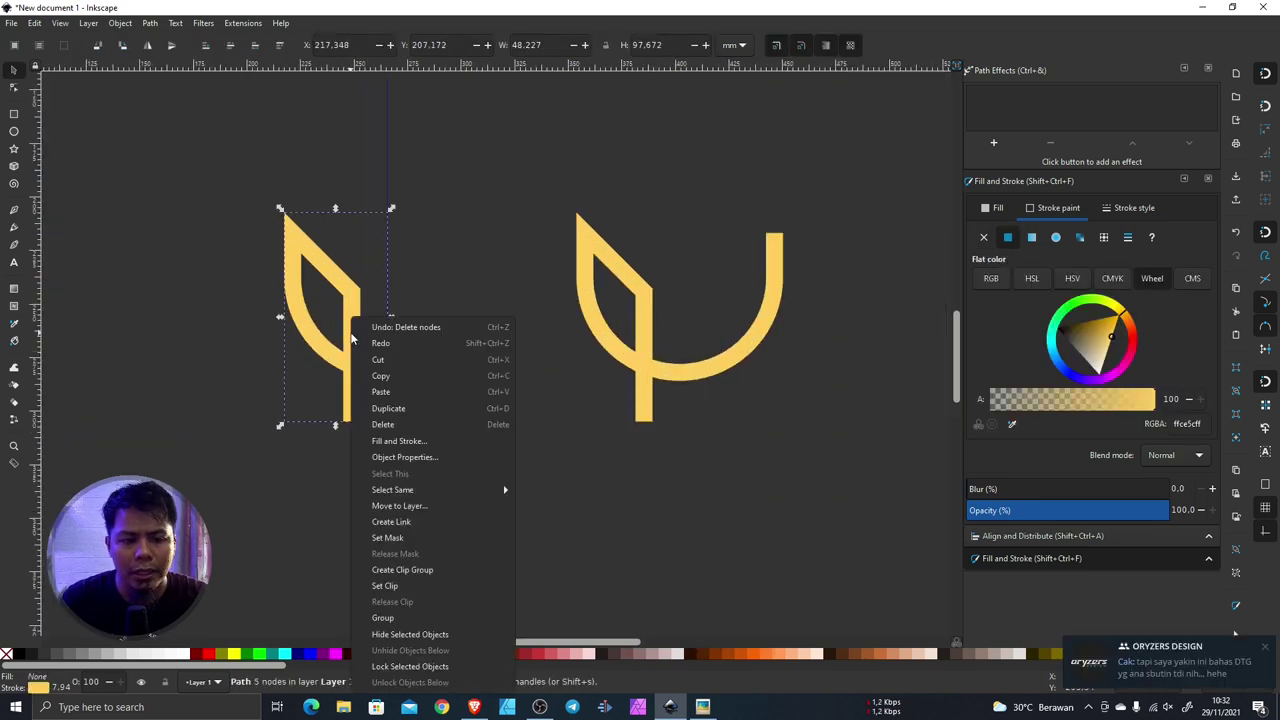
{"action": "left_click", "coordinate": [404, 409]}
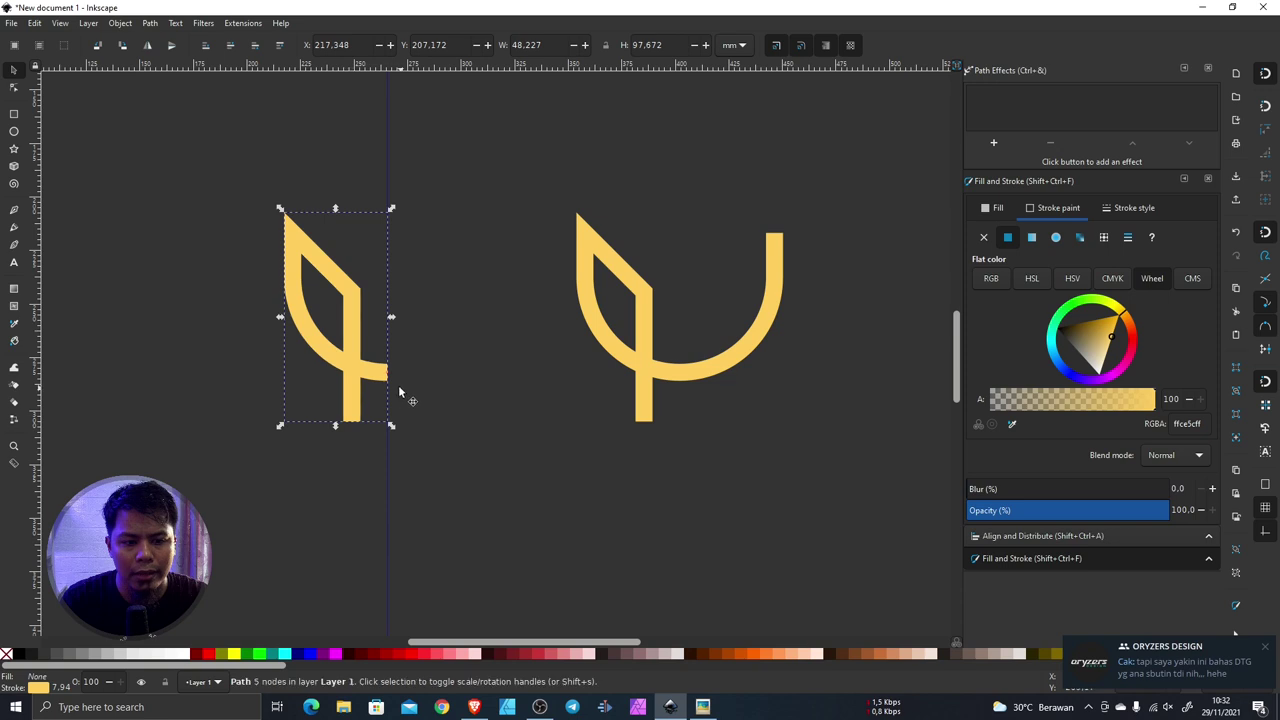
{"action": "left_click", "coordinate": [148, 47]}
{"action": "left_click_drag", "start_coordinate": [321, 327], "coordinate": [428, 327]}
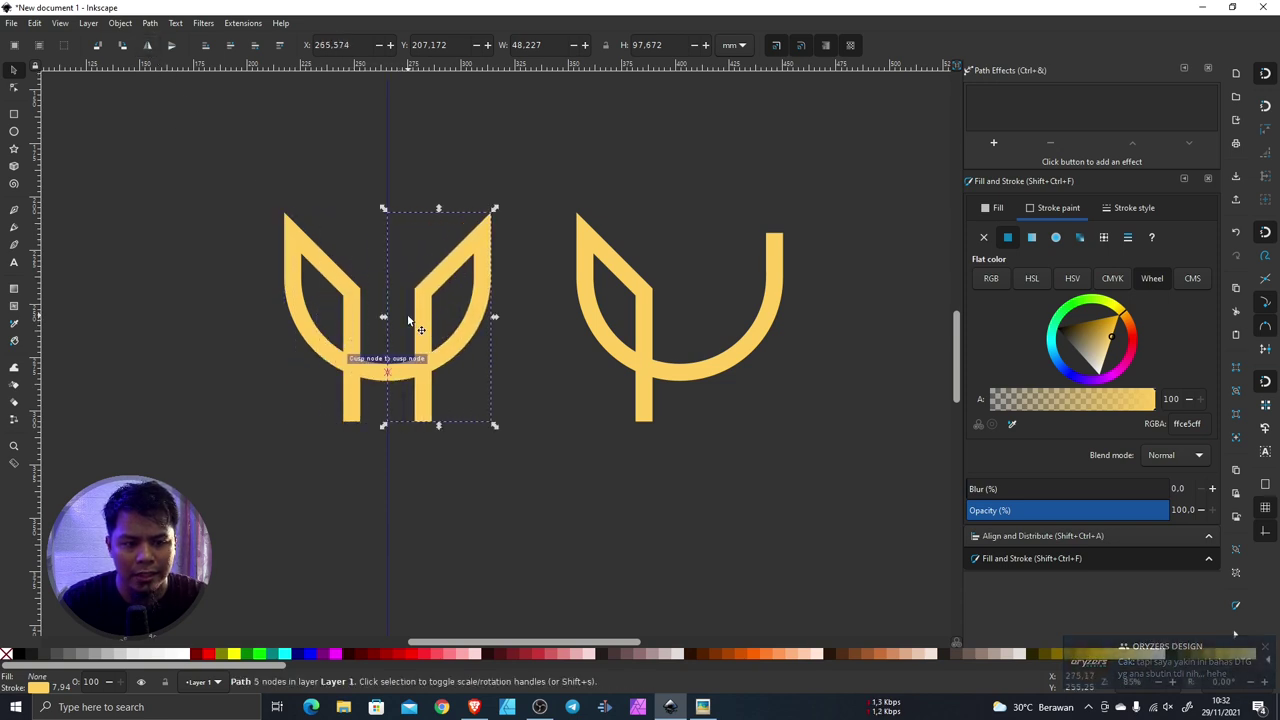
{"action": "scroll", "coordinate": [404, 318], "scroll_direction": "down", "scroll_amount": 2}
{"action": "scroll", "coordinate": [404, 318], "scroll_direction": "up", "scroll_amount": 2}
{"action": "scroll", "coordinate": [336, 285], "scroll_direction": "up", "scroll_amount": 2}
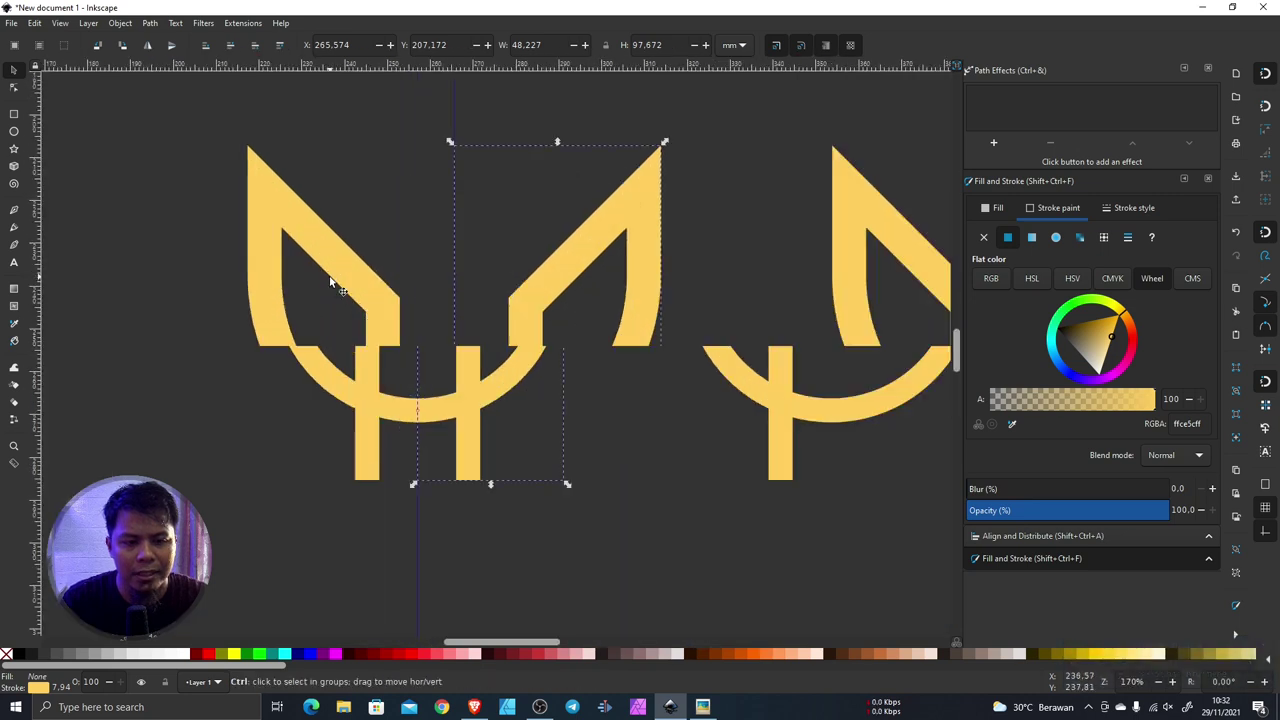
{"action": "scroll", "coordinate": [335, 343], "scroll_direction": "up", "scroll_amount": 1}
{"action": "scroll", "coordinate": [467, 232], "scroll_direction": "down", "scroll_amount": 1}
Step: Select both mirrored halves together
{"action": "scroll", "coordinate": [465, 236], "scroll_direction": "down", "scroll_amount": 1}
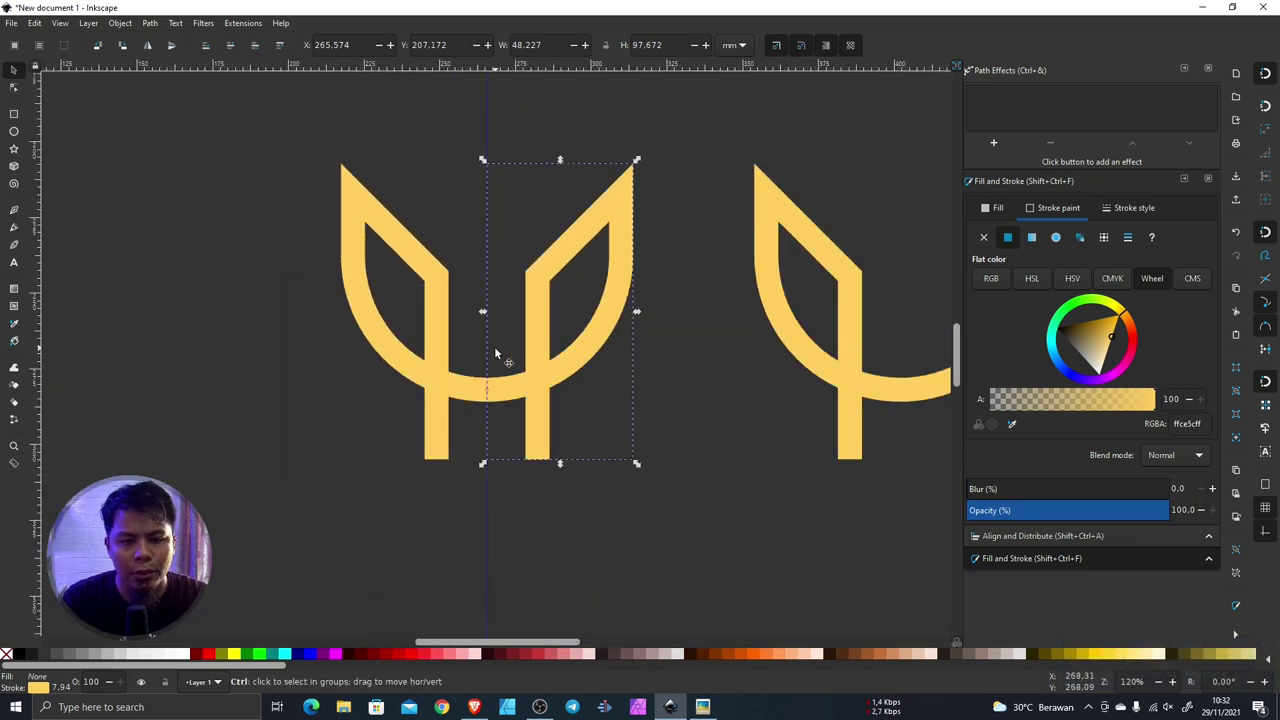
{"action": "scroll", "coordinate": [489, 390], "scroll_direction": "up", "scroll_amount": 1}
{"action": "scroll", "coordinate": [449, 383], "scroll_direction": "up", "scroll_amount": 1}
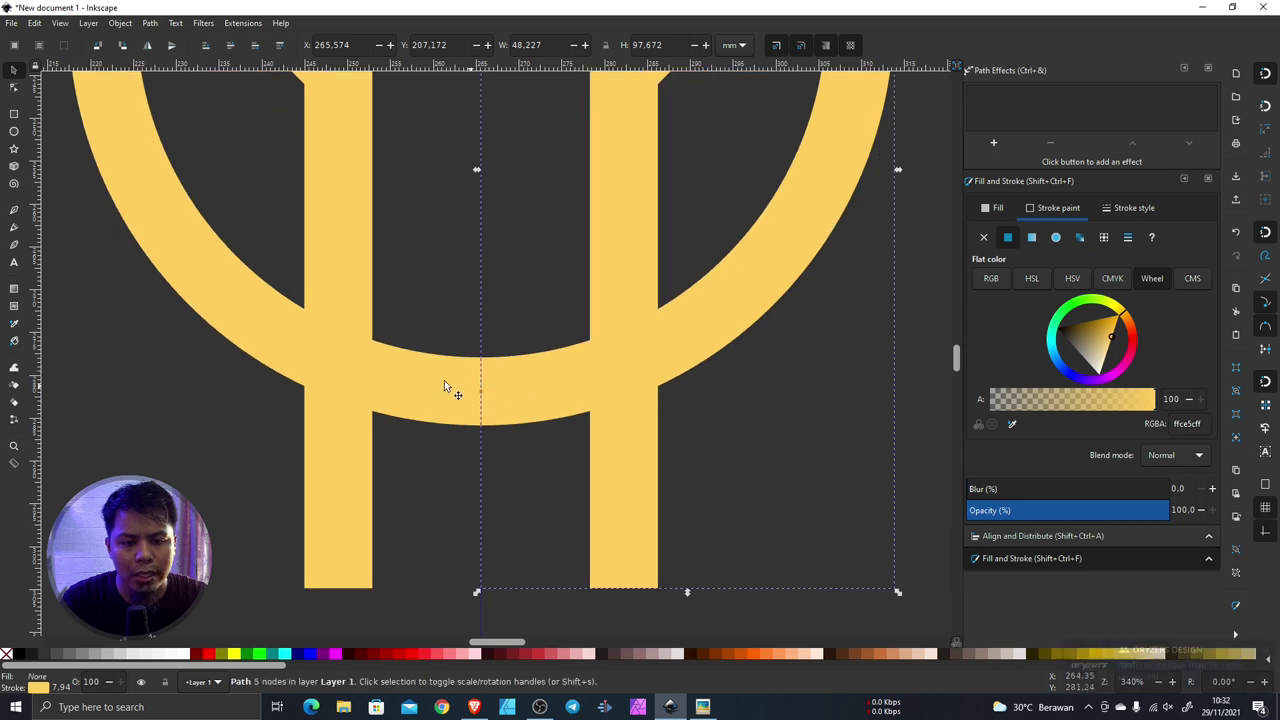
{"action": "scroll", "coordinate": [520, 402], "scroll_direction": "down", "scroll_amount": 1}
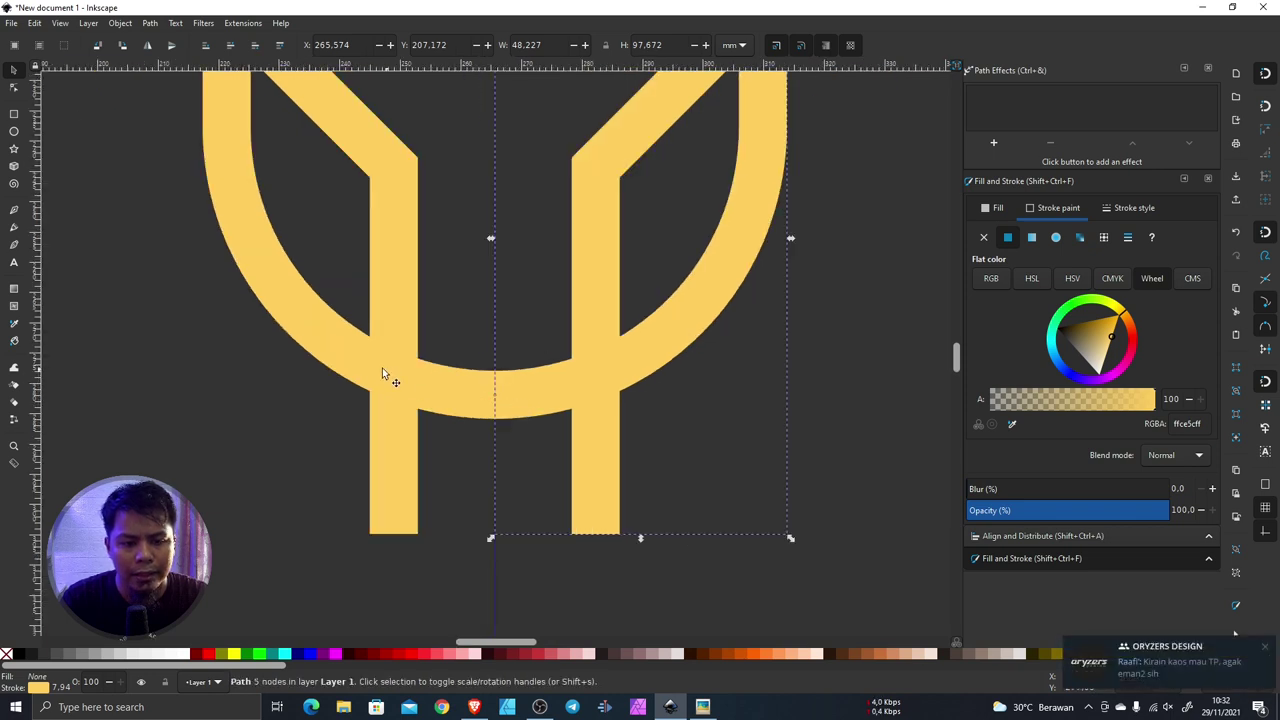
{"action": "key", "text": "shift"}
{"action": "left_click", "coordinate": [317, 329], "text": "shift"}
{"action": "scroll", "coordinate": [387, 367], "scroll_direction": "down", "scroll_amount": 1}
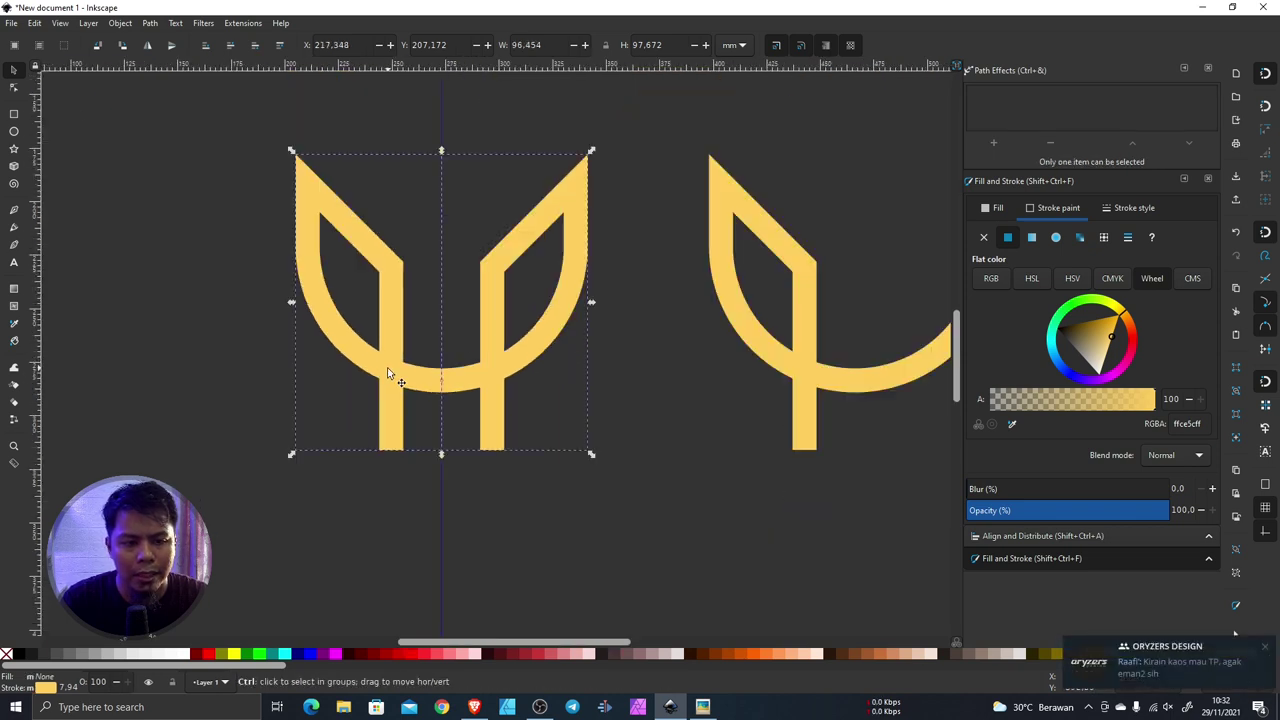
{"action": "scroll", "coordinate": [384, 328], "scroll_direction": "down", "scroll_amount": 1}
{"action": "scroll", "coordinate": [430, 400], "scroll_direction": "up", "scroll_amount": 2}
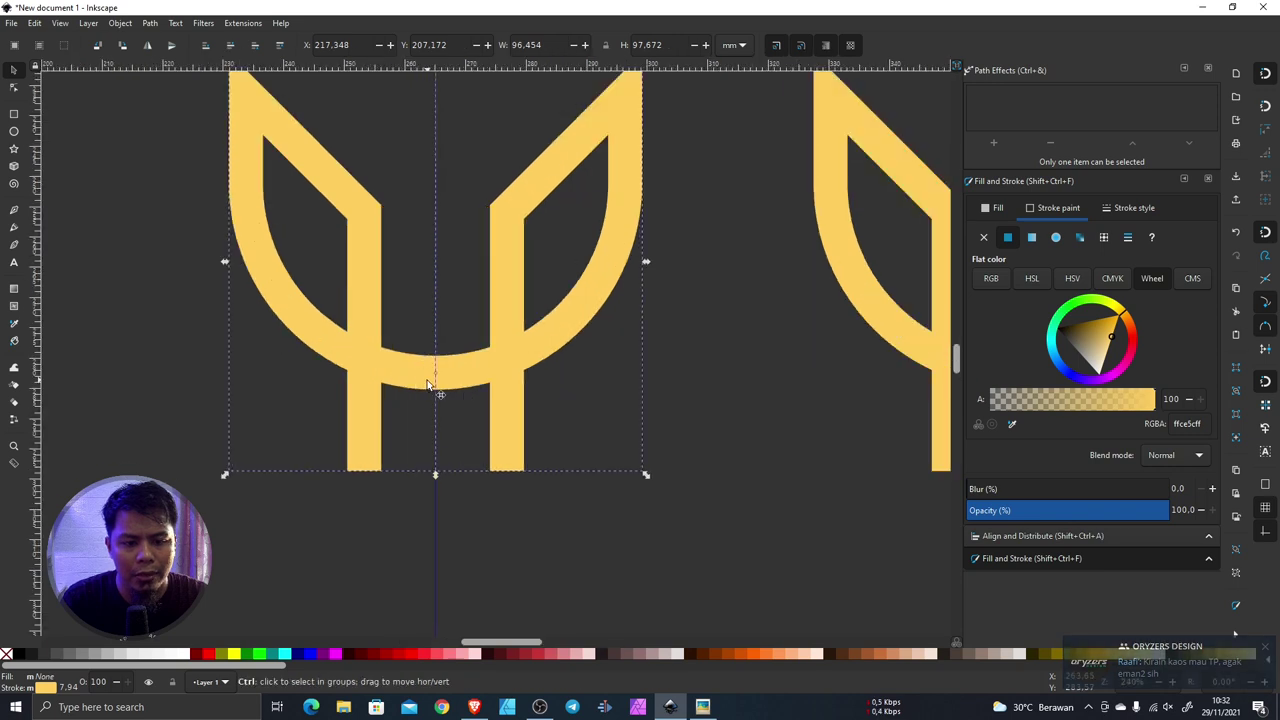
{"action": "scroll", "coordinate": [430, 400], "scroll_direction": "up", "scroll_amount": 2}
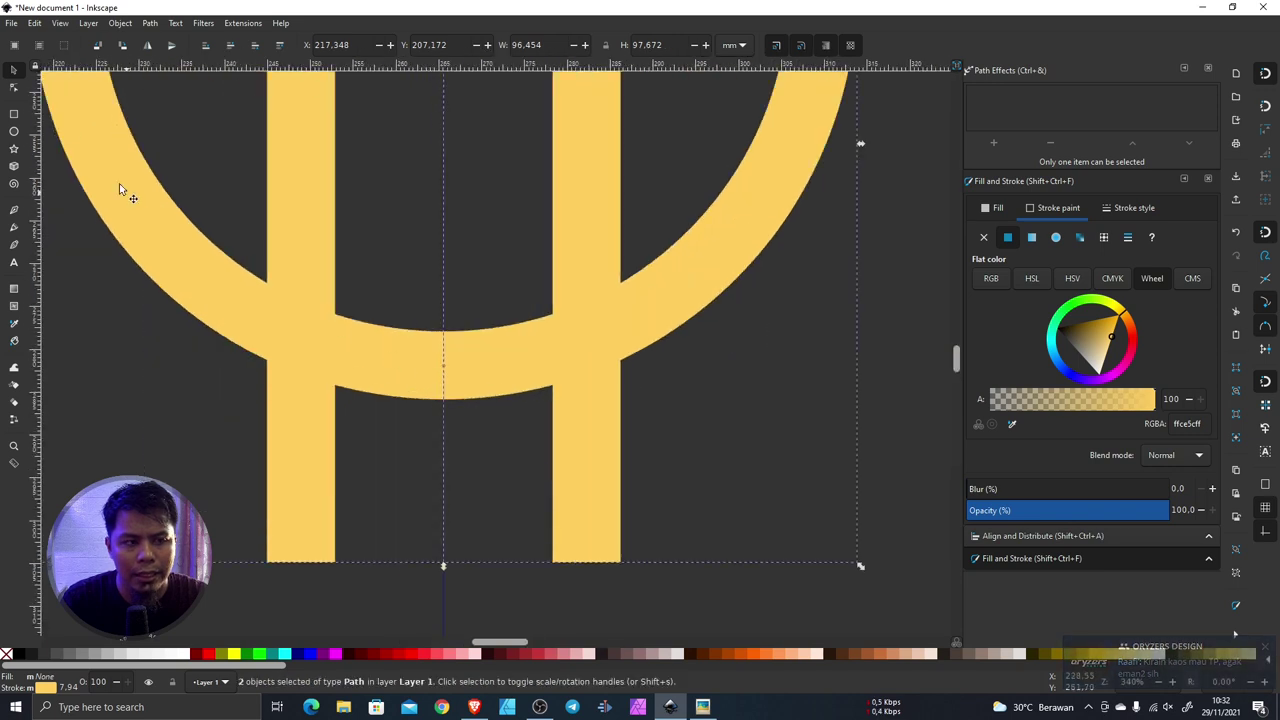
Step: Join the two centre nodes where the curves meet into a single node
{"action": "left_click", "coordinate": [14, 88]}
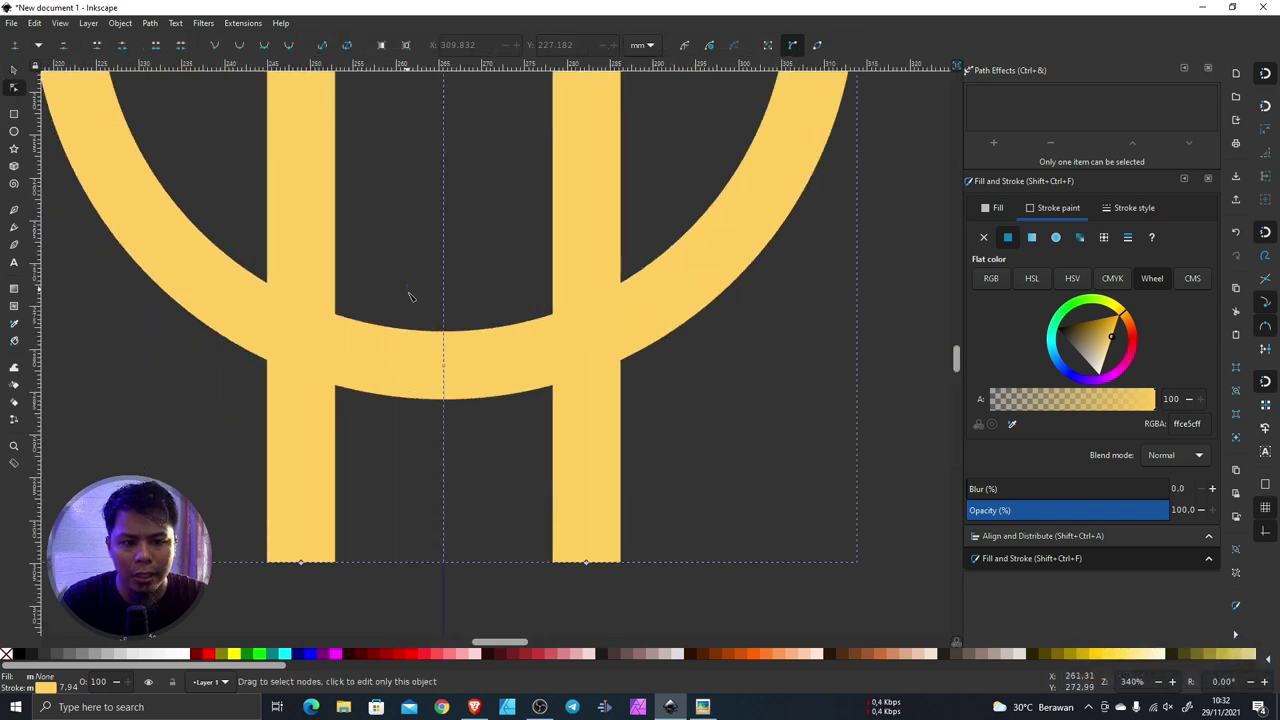
{"action": "left_click_drag", "start_coordinate": [409, 296], "coordinate": [500, 424]}
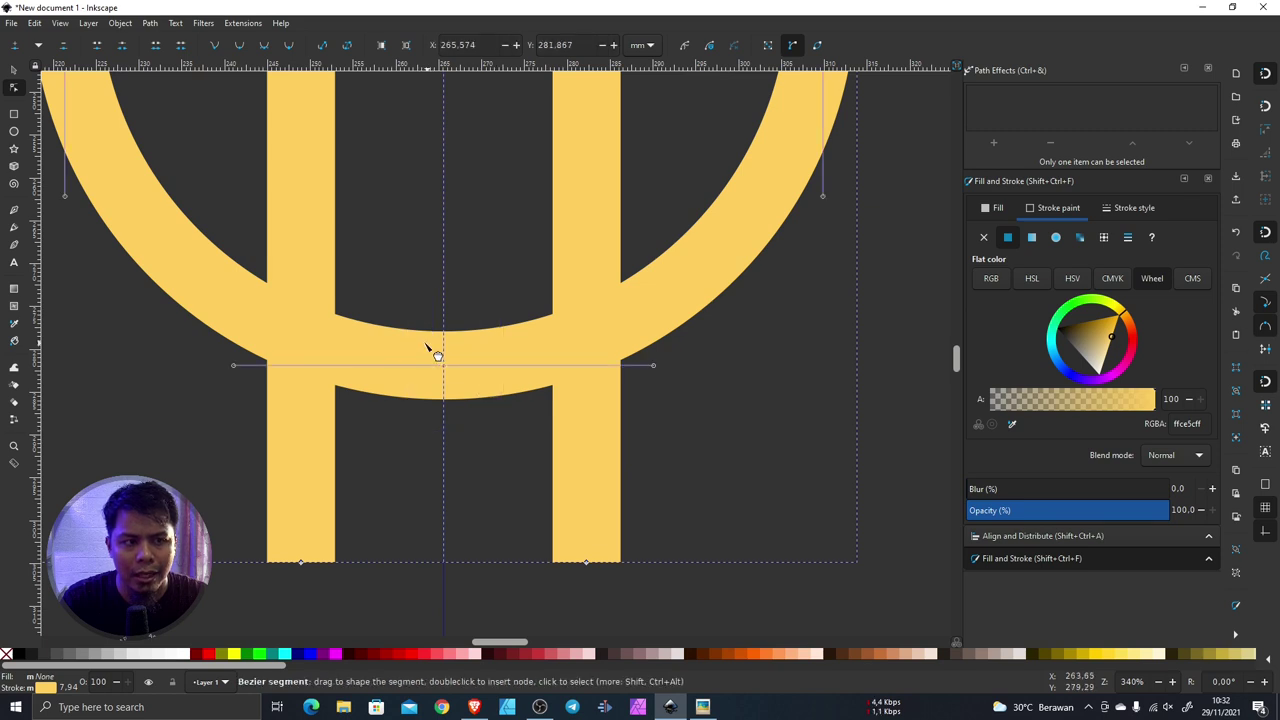
{"action": "left_click", "coordinate": [97, 45]}
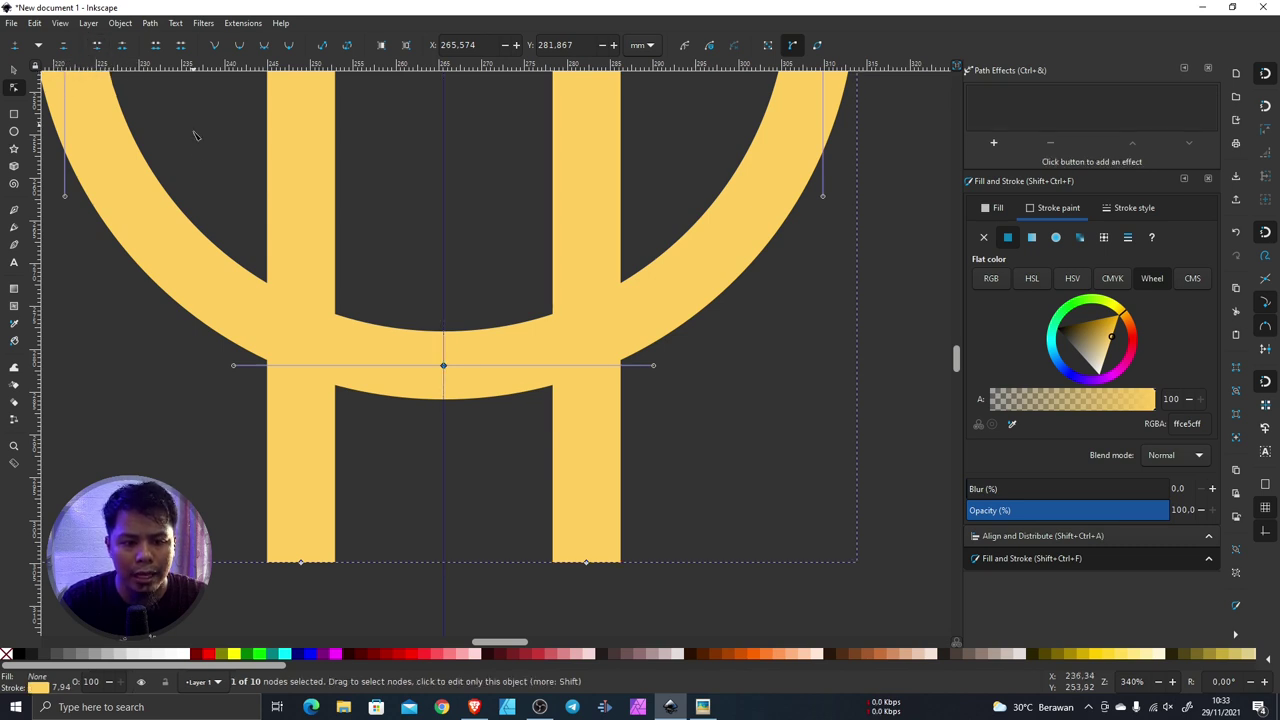
{"action": "scroll", "coordinate": [305, 232], "scroll_direction": "down", "scroll_amount": 3, "text": "ctrl"}
Step: Pull the merged lotus's right stem end up so it stops on the arc
{"action": "left_click", "coordinate": [14, 70]}
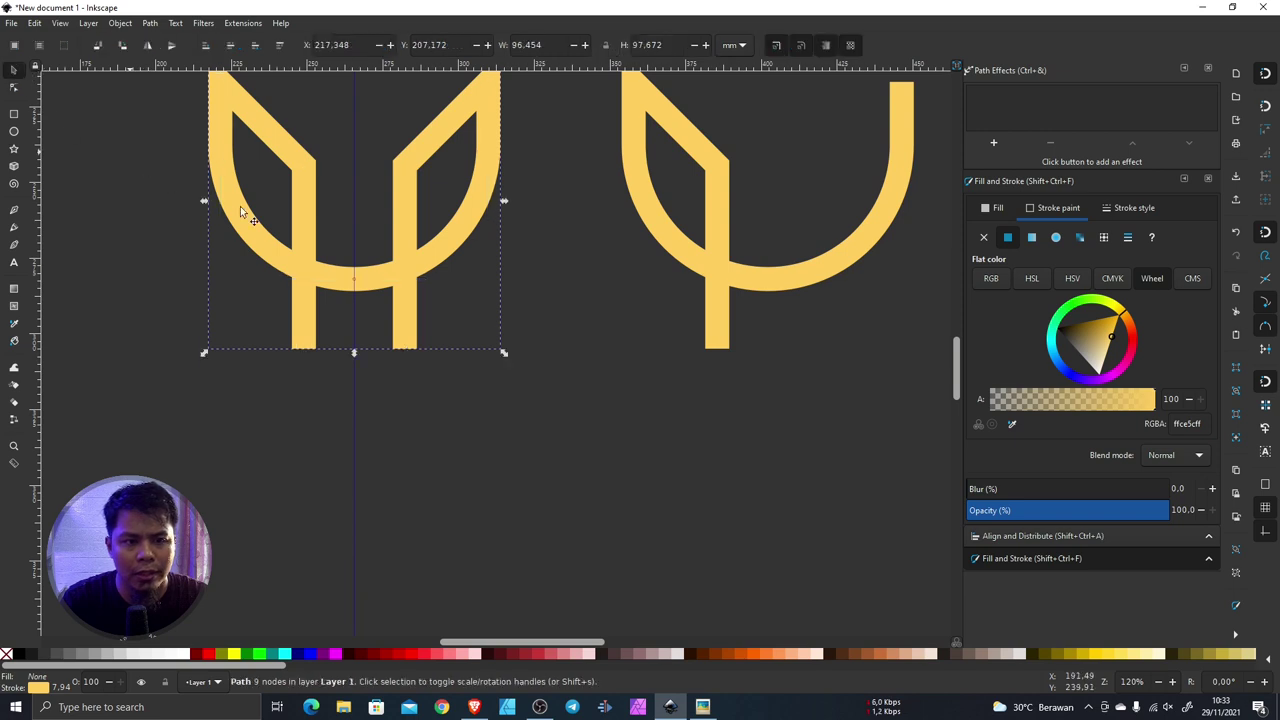
{"action": "left_click", "coordinate": [243, 212]}
{"action": "scroll", "coordinate": [243, 212], "scroll_direction": "down", "scroll_amount": 2, "text": "ctrl"}
{"action": "scroll", "coordinate": [457, 277], "scroll_direction": "up", "scroll_amount": 4, "text": "ctrl"}
{"action": "left_click", "coordinate": [446, 378]}
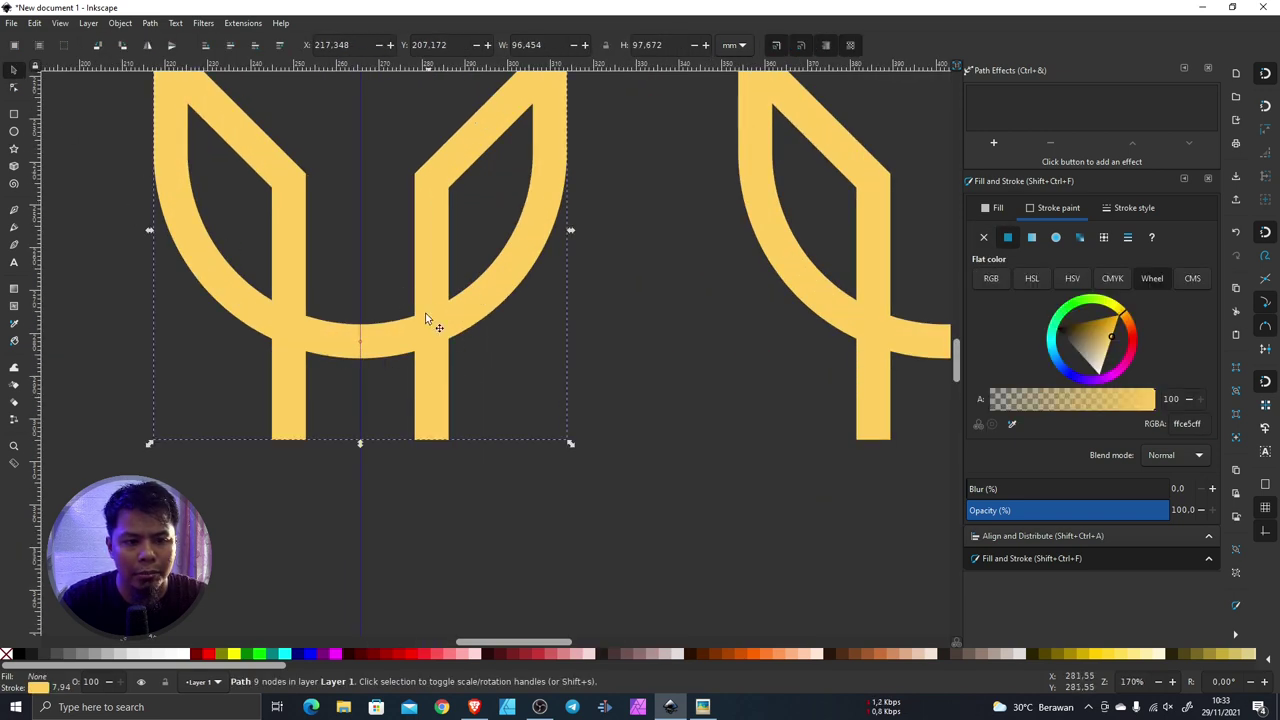
{"action": "left_click", "coordinate": [14, 87]}
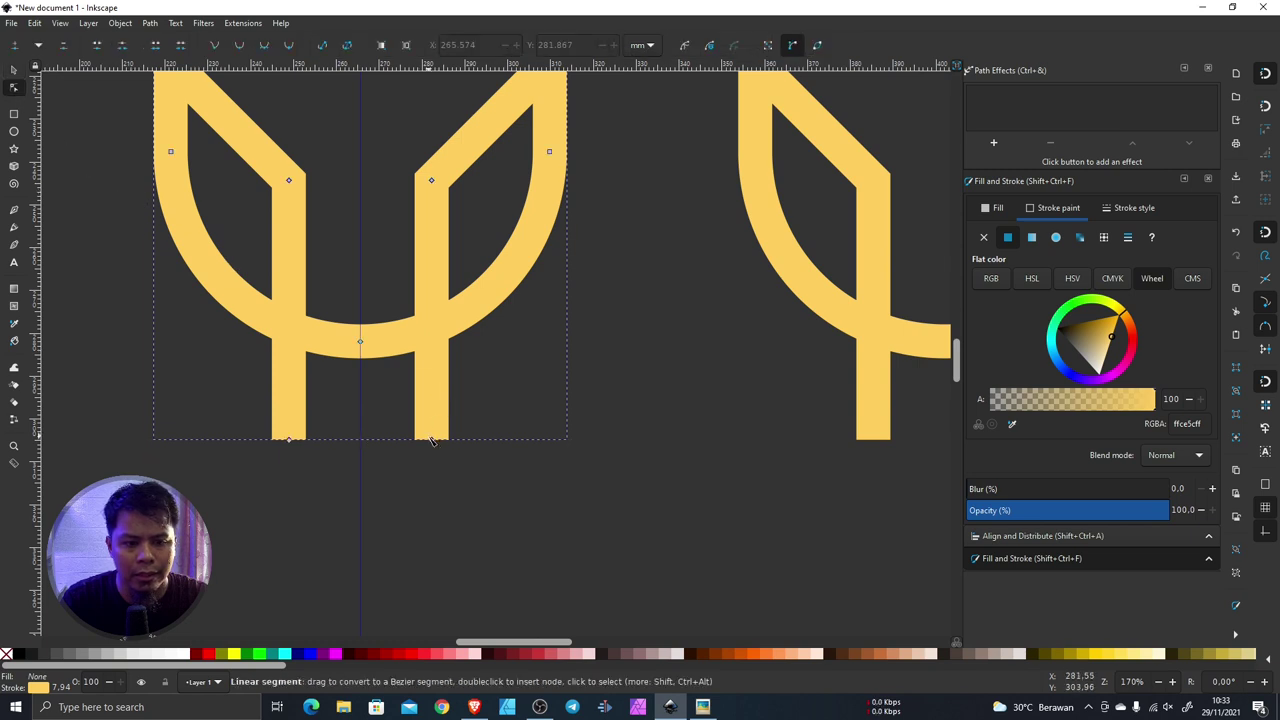
{"action": "left_click_drag", "start_coordinate": [431, 439], "coordinate": [433, 338]}
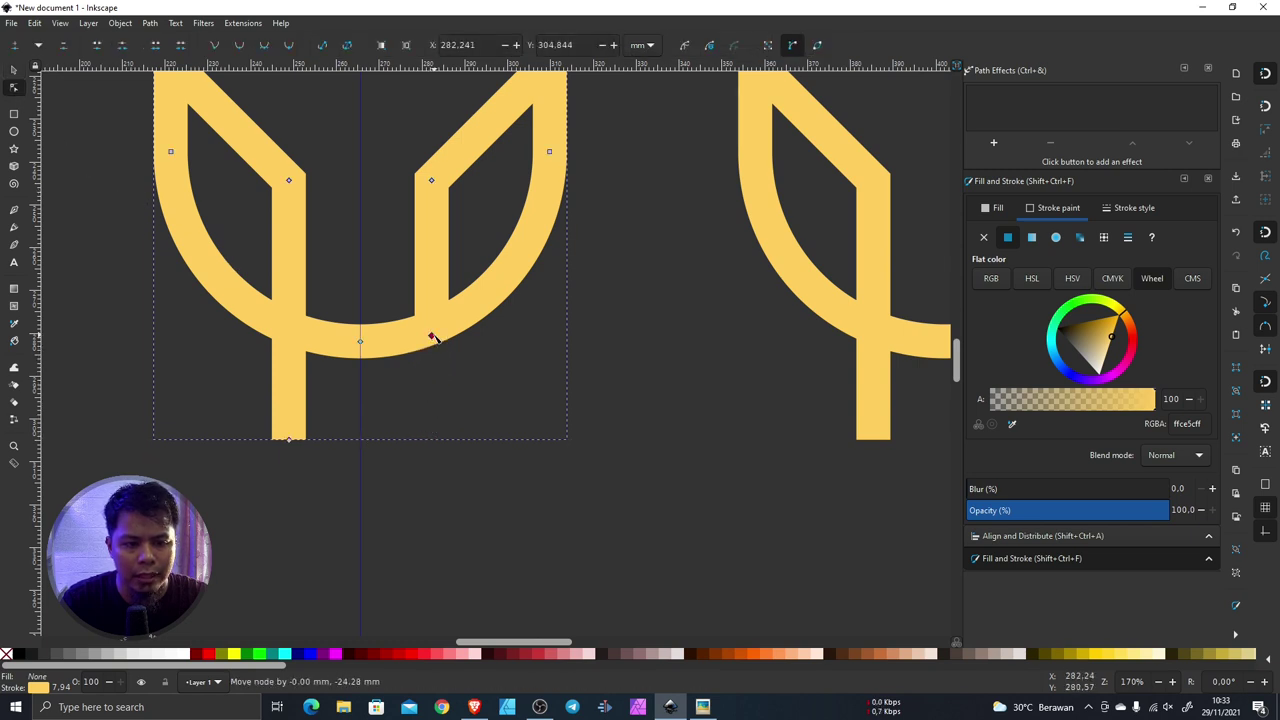
{"action": "scroll", "coordinate": [427, 280], "scroll_direction": "up", "scroll_amount": 2}
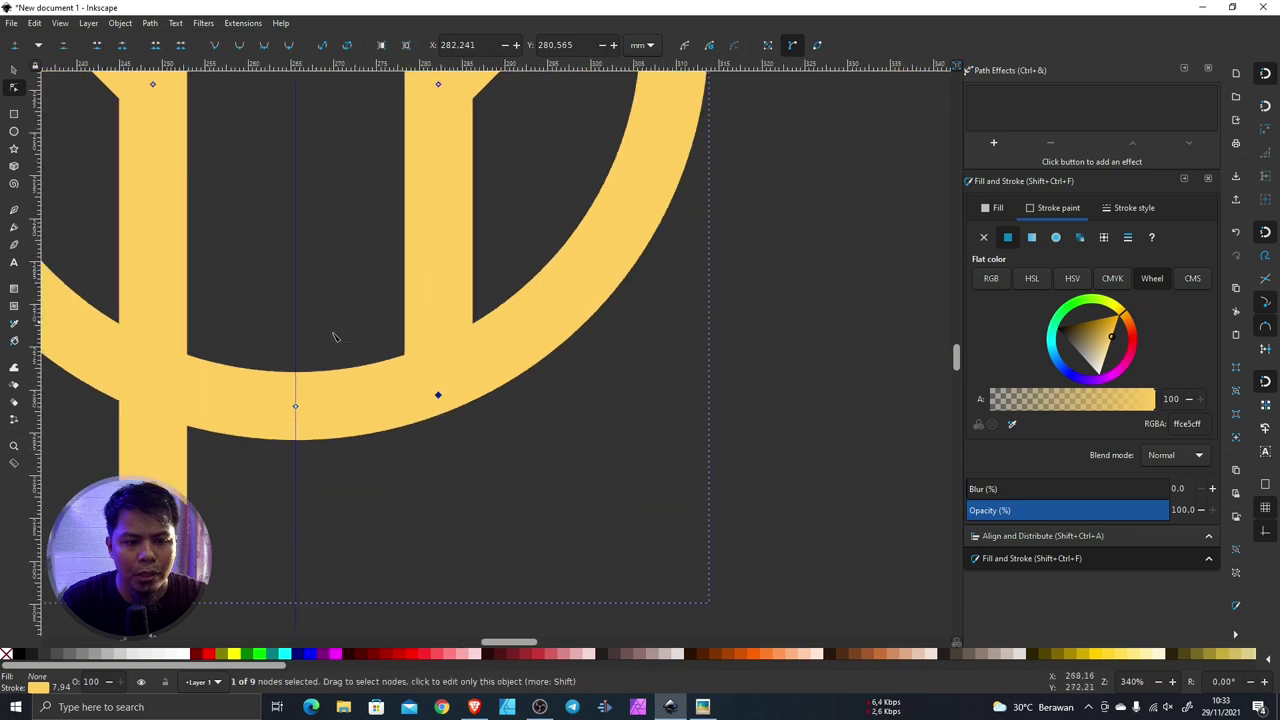
{"action": "left_click_drag", "start_coordinate": [437, 395], "coordinate": [438, 313]}
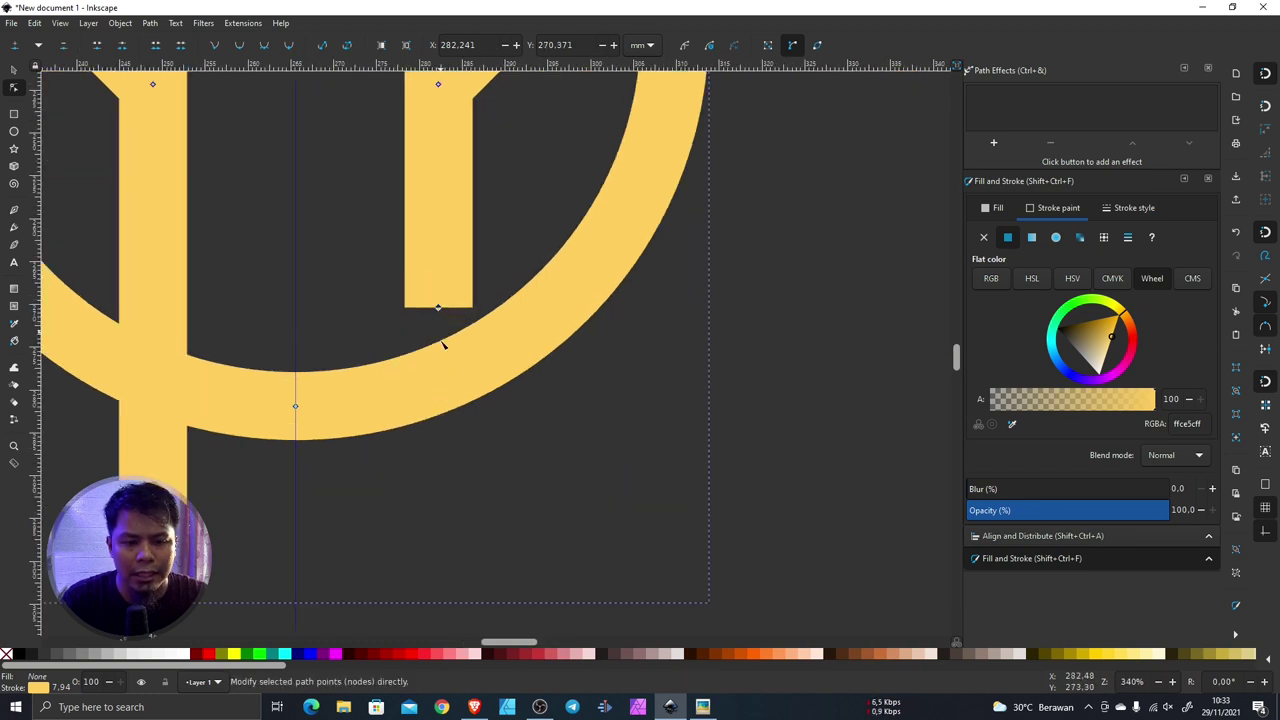
{"action": "scroll", "coordinate": [425, 317], "scroll_direction": "up", "scroll_amount": 2}
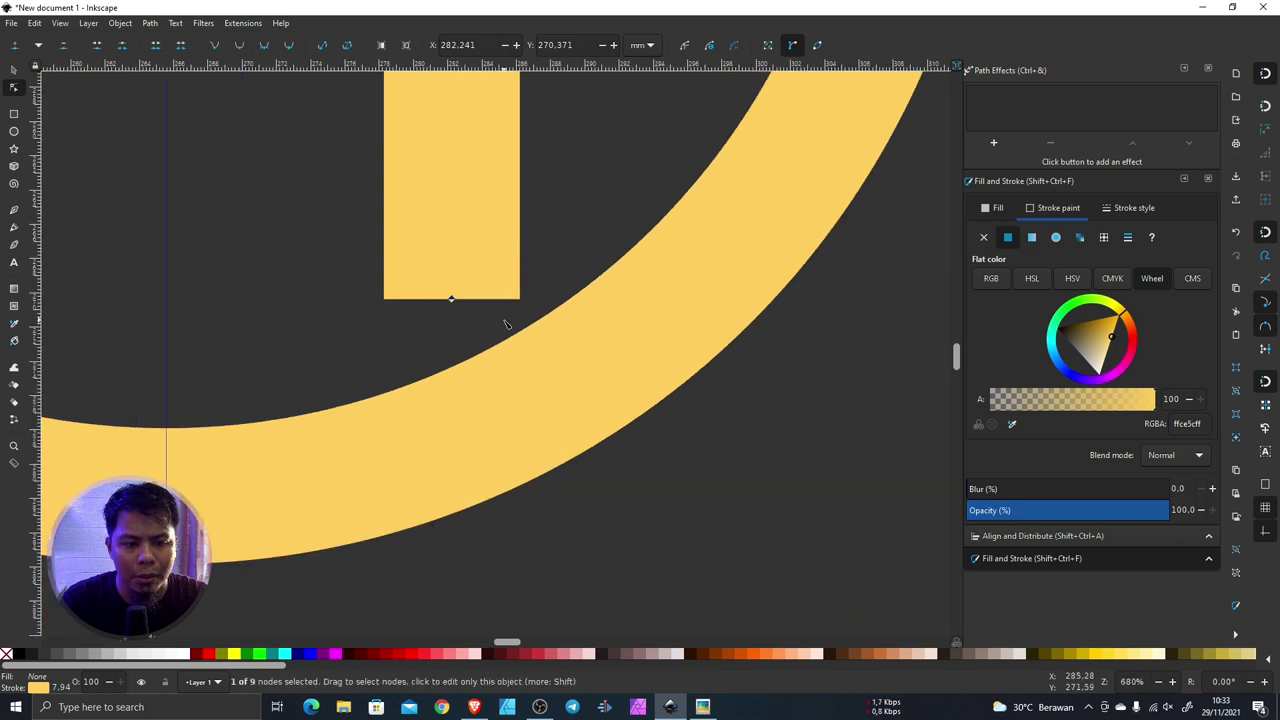
{"action": "scroll", "coordinate": [489, 355], "scroll_direction": "down", "scroll_amount": 1}
{"action": "scroll", "coordinate": [483, 351], "scroll_direction": "down", "scroll_amount": 2}
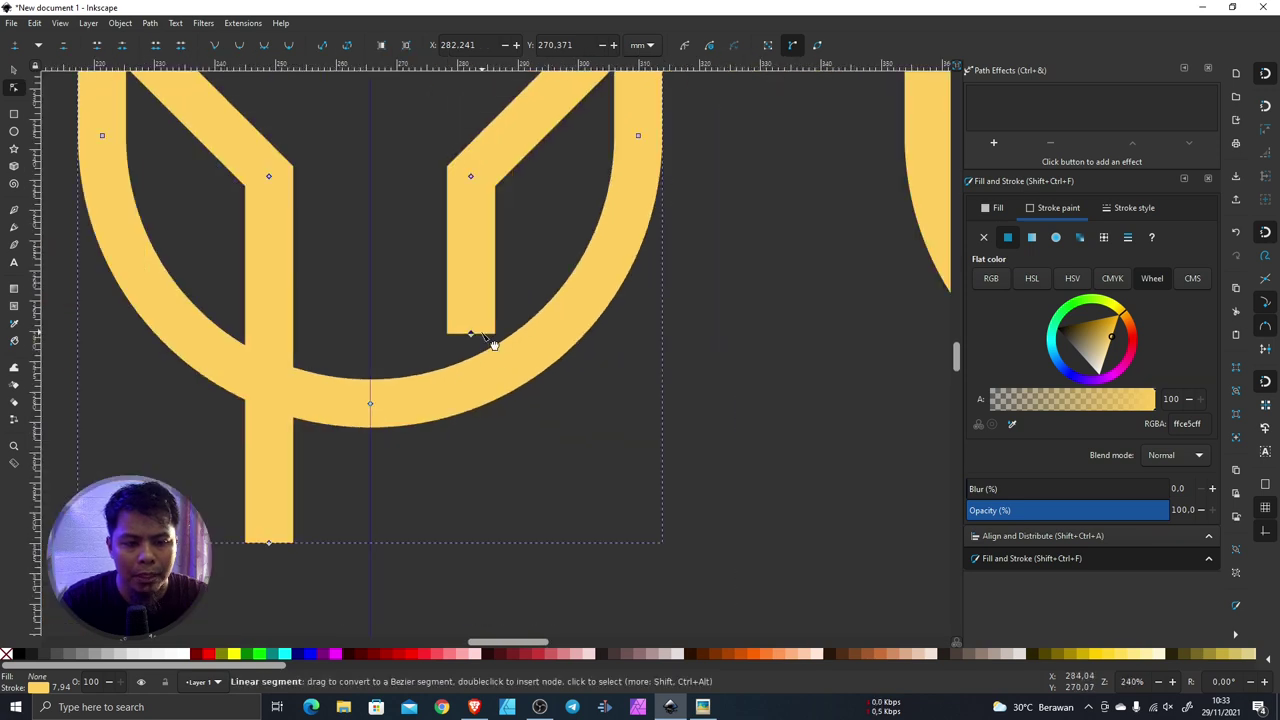
{"action": "left_click_drag", "start_coordinate": [471, 334], "coordinate": [471, 384]}
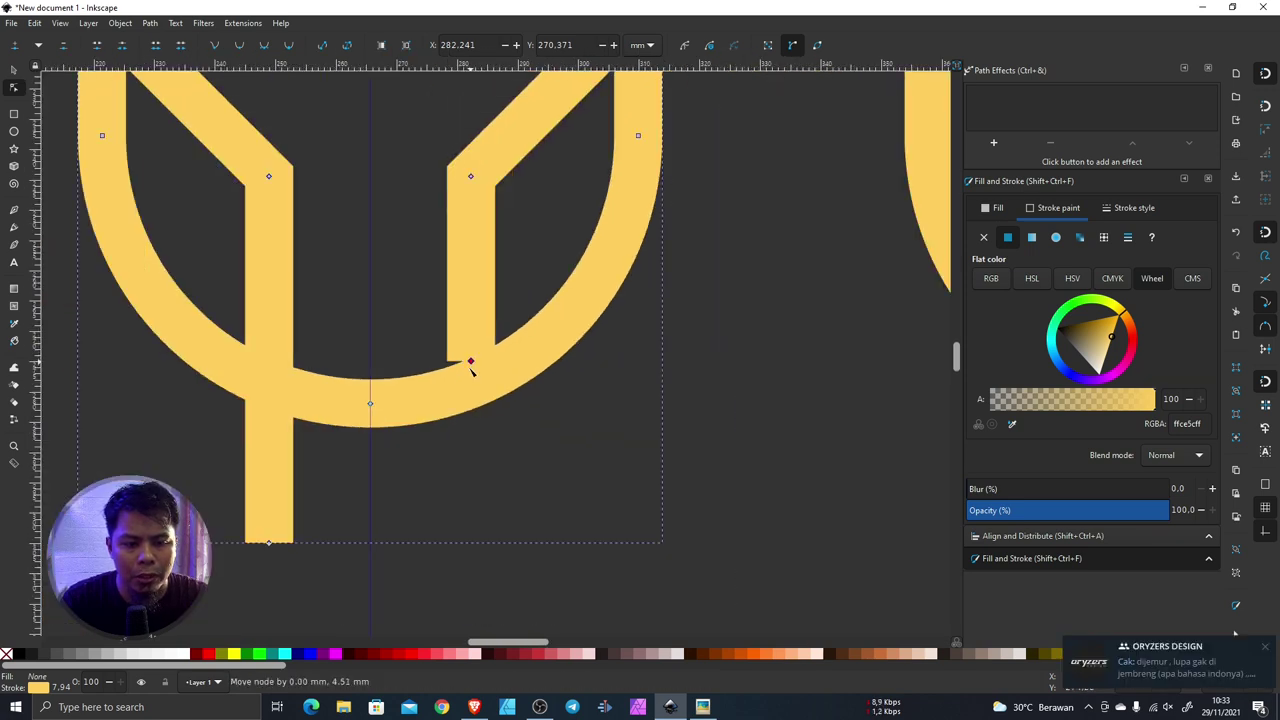
Step: Select the complete right-hand copy of the shape
{"action": "left_click", "coordinate": [14, 70]}
{"action": "scroll", "coordinate": [275, 287], "scroll_direction": "down", "scroll_amount": 3}
{"action": "left_click", "coordinate": [592, 326]}
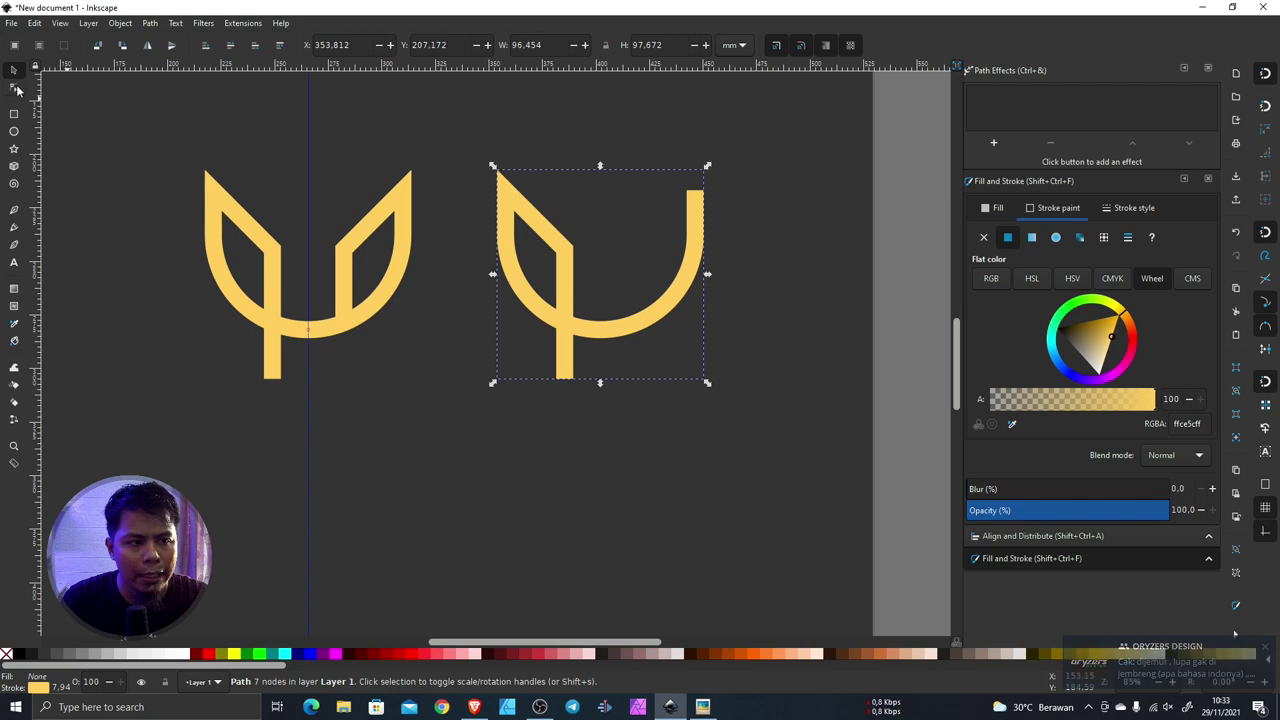
Step: Remove the right copy's stem and left arm, leaving a 5-node U, and slide it left over the emblem
{"action": "key", "text": "n"}
{"action": "left_click_drag", "start_coordinate": [565, 376], "coordinate": [565, 268]}
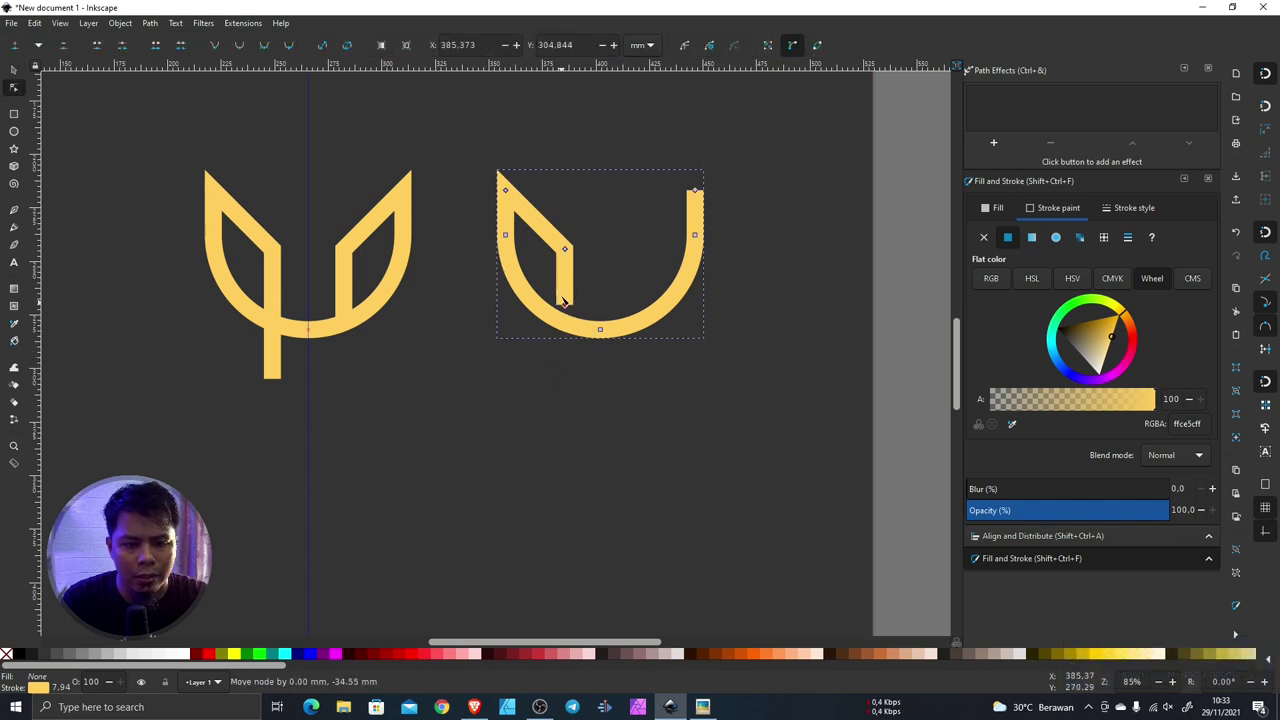
{"action": "left_click", "coordinate": [565, 250], "text": "shift"}
{"action": "key", "text": "Delete"}
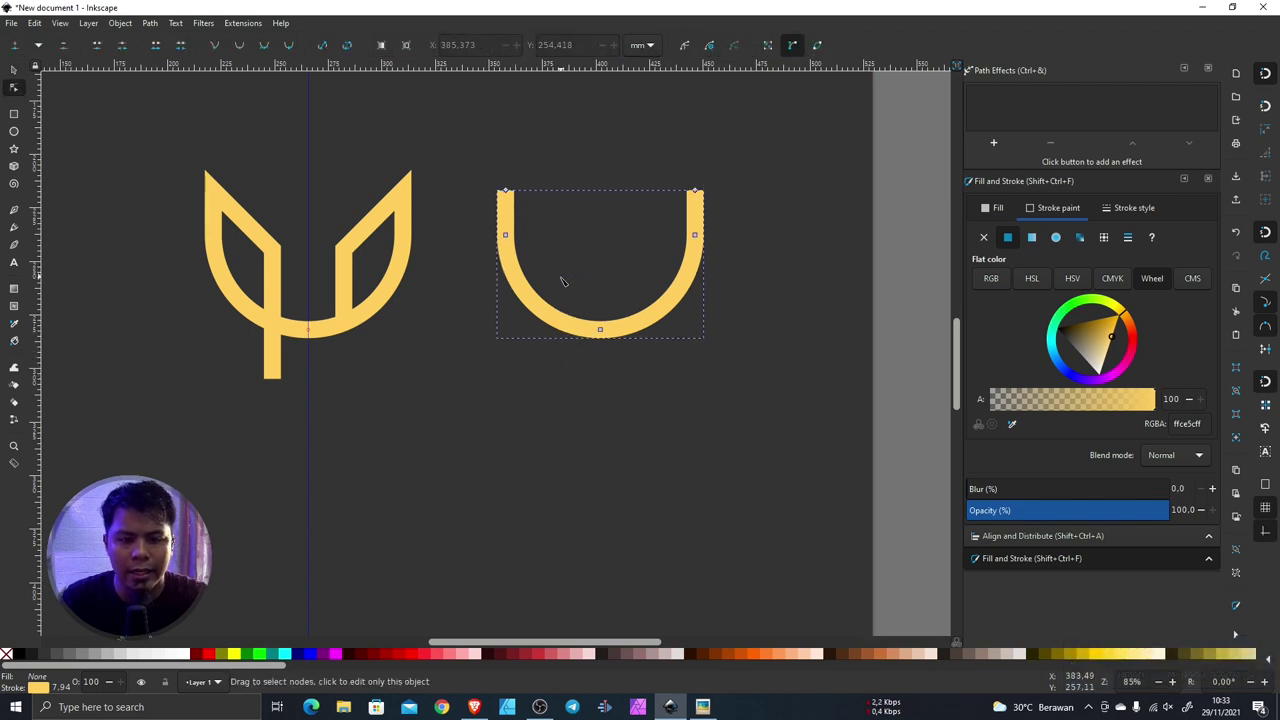
{"action": "left_click", "coordinate": [13, 70]}
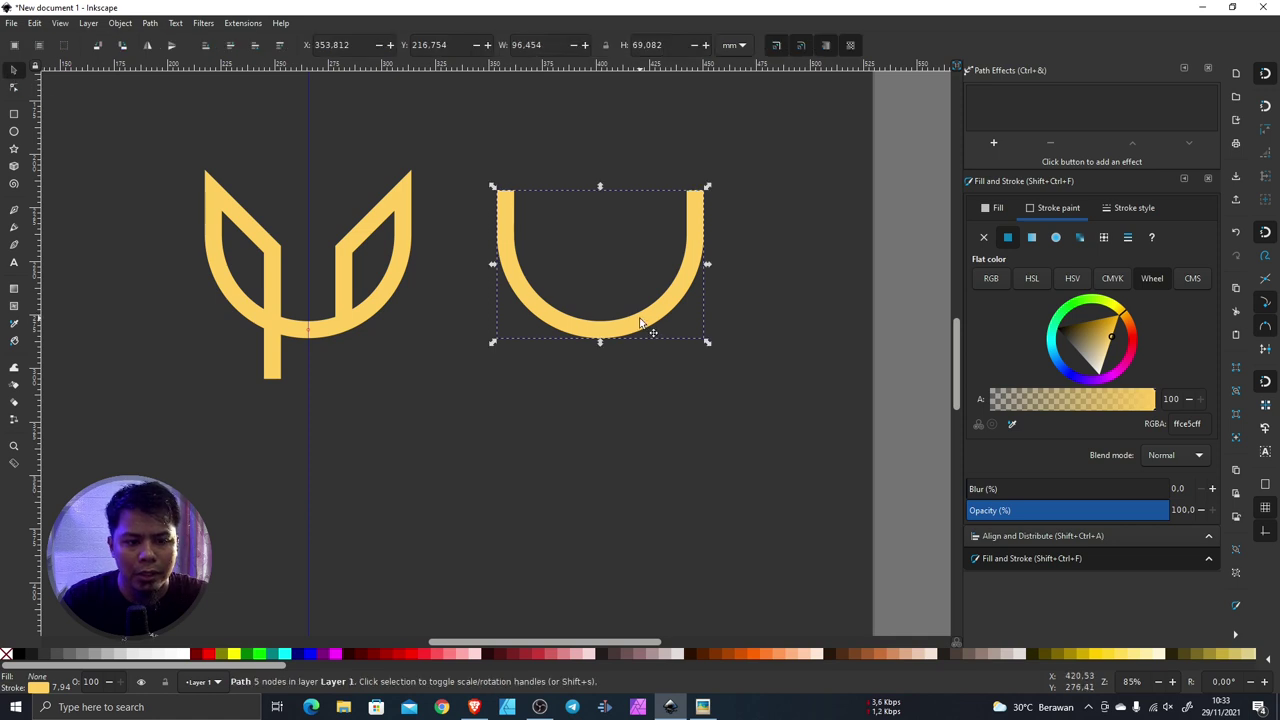
{"action": "left_click_drag", "start_coordinate": [640, 319], "coordinate": [530, 317]}
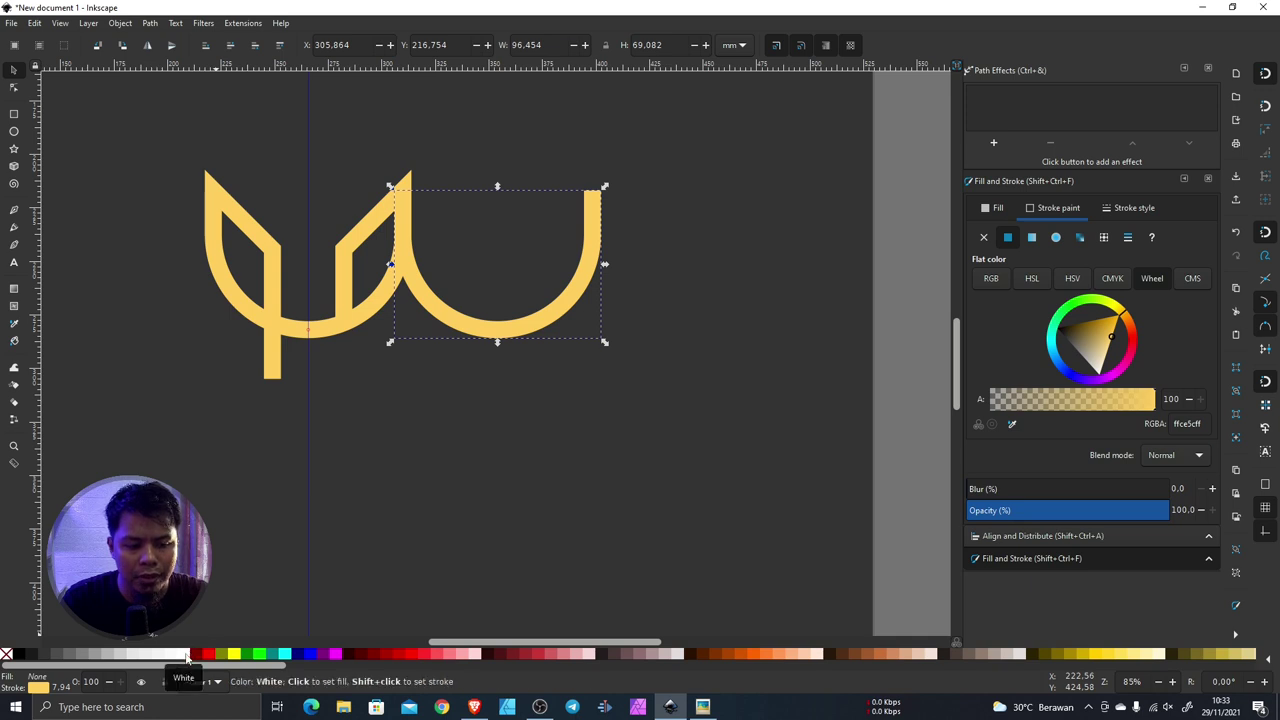
Step: Make the U arc's stroke white and centre it on the vertical axis over the yellow symbol
{"action": "left_click", "coordinate": [186, 657]}
{"action": "scroll", "coordinate": [305, 355], "scroll_direction": "up", "scroll_amount": 2}
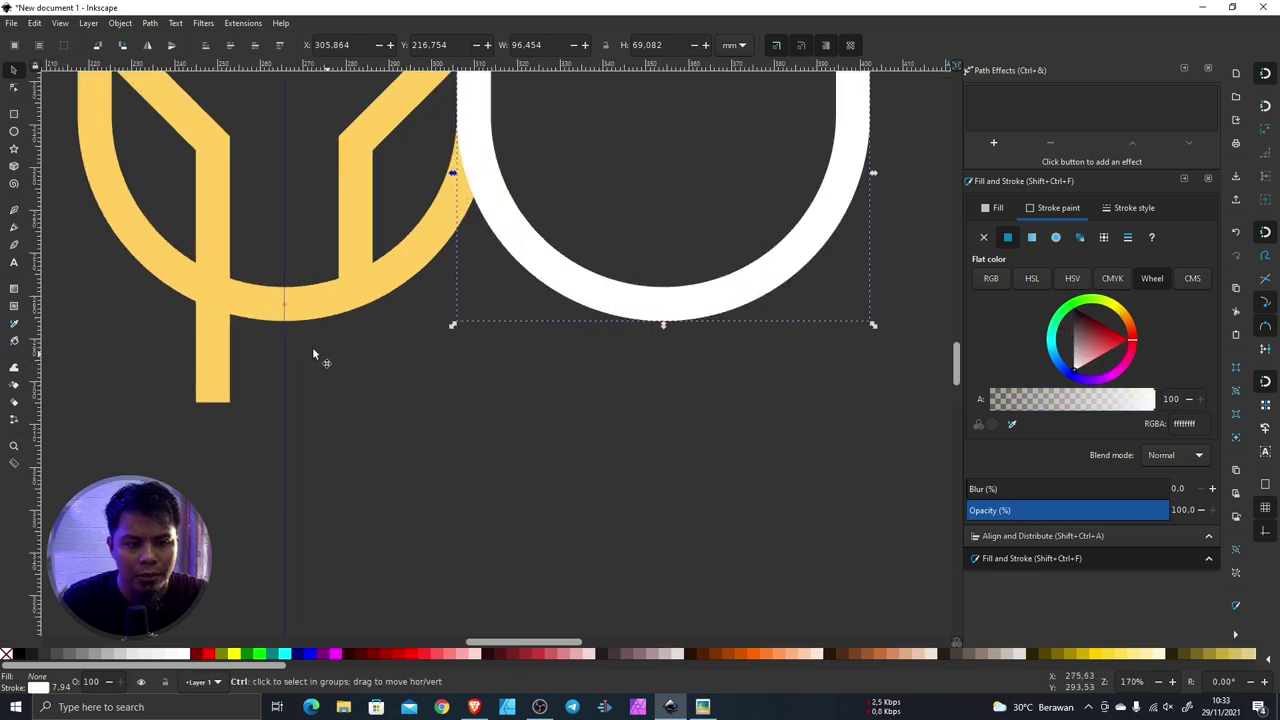
{"action": "left_click", "coordinate": [313, 315], "text": "shift"}
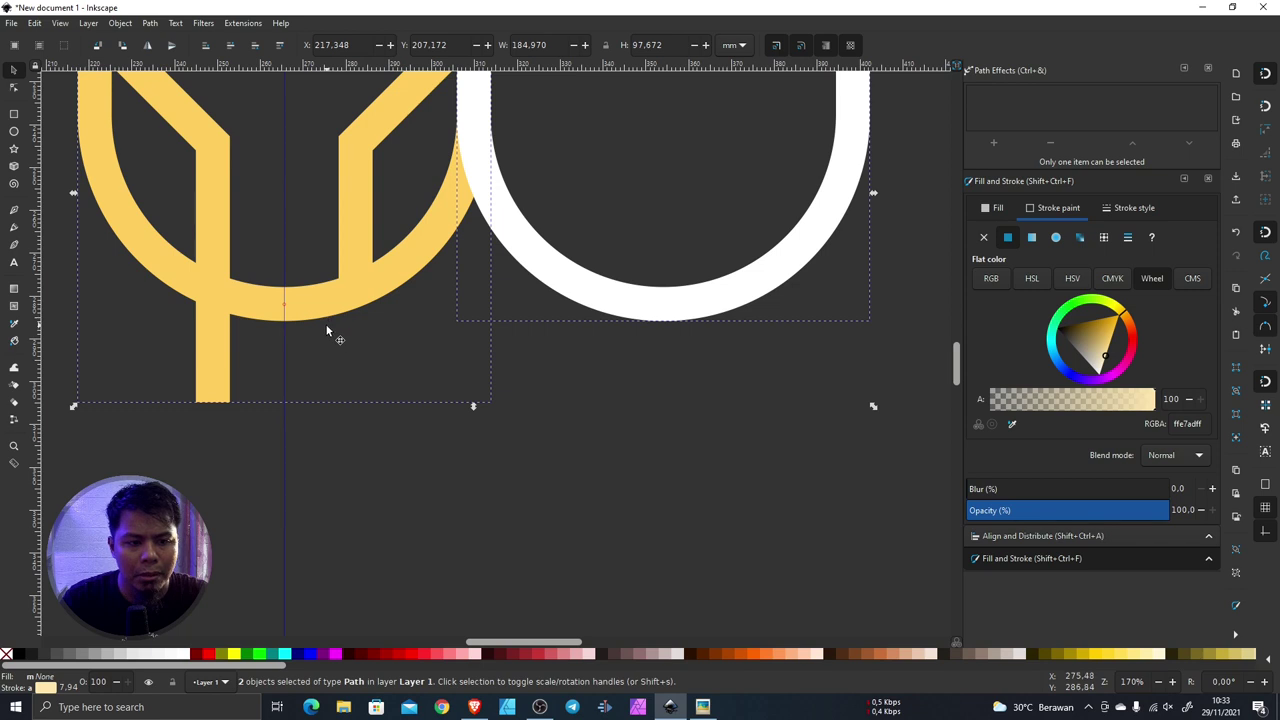
{"action": "left_click", "coordinate": [1059, 538]}
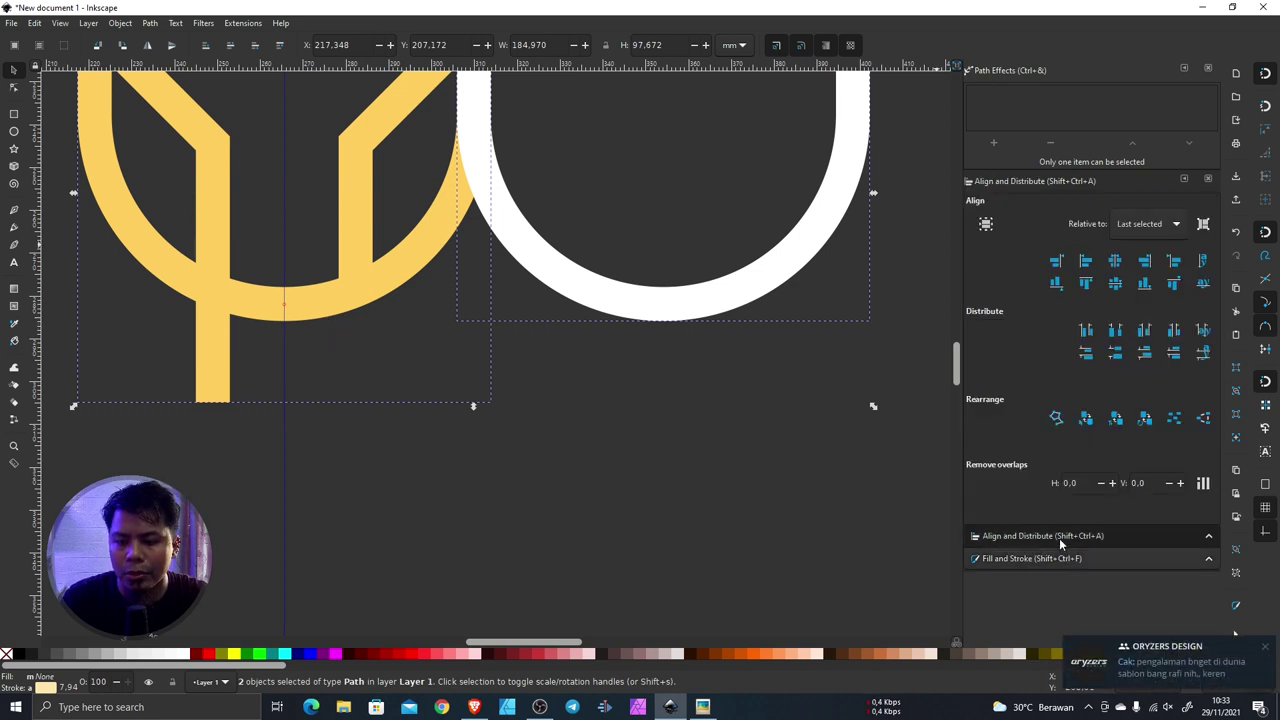
{"action": "left_click", "coordinate": [1115, 262]}
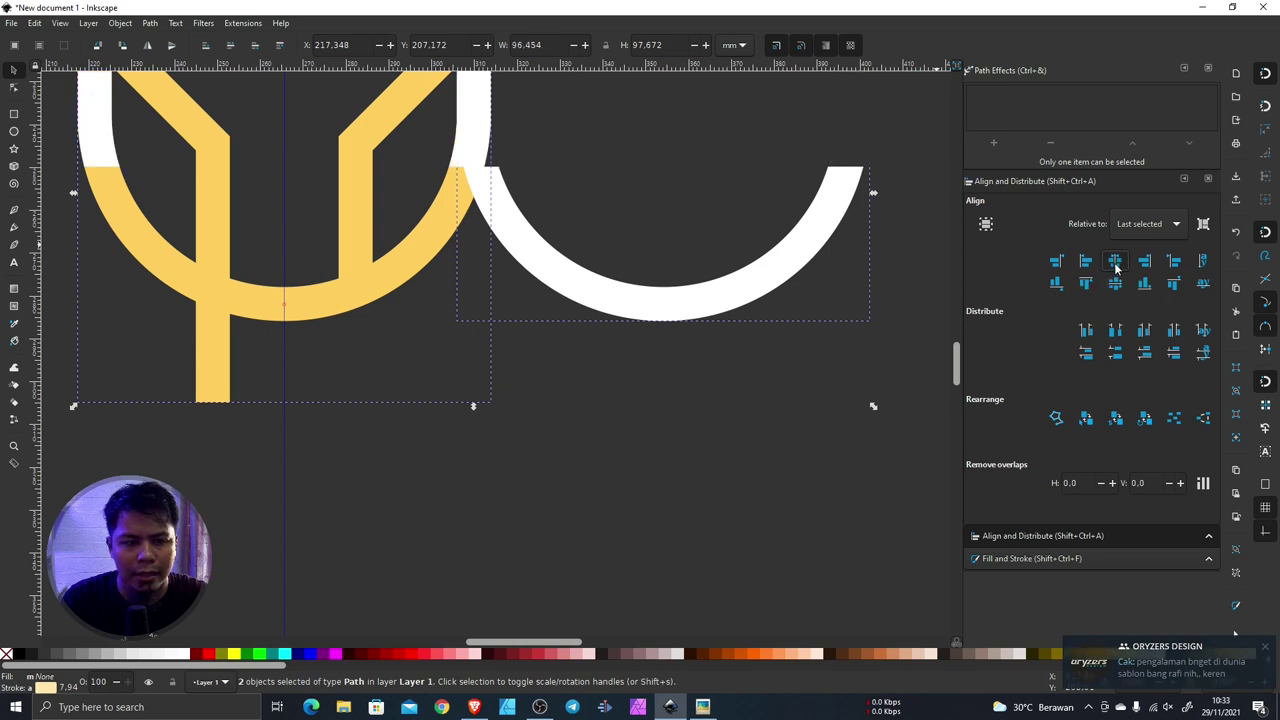
{"action": "scroll", "coordinate": [380, 290], "scroll_direction": "down", "scroll_amount": 1}
{"action": "scroll", "coordinate": [371, 271], "scroll_direction": "up", "scroll_amount": 1}
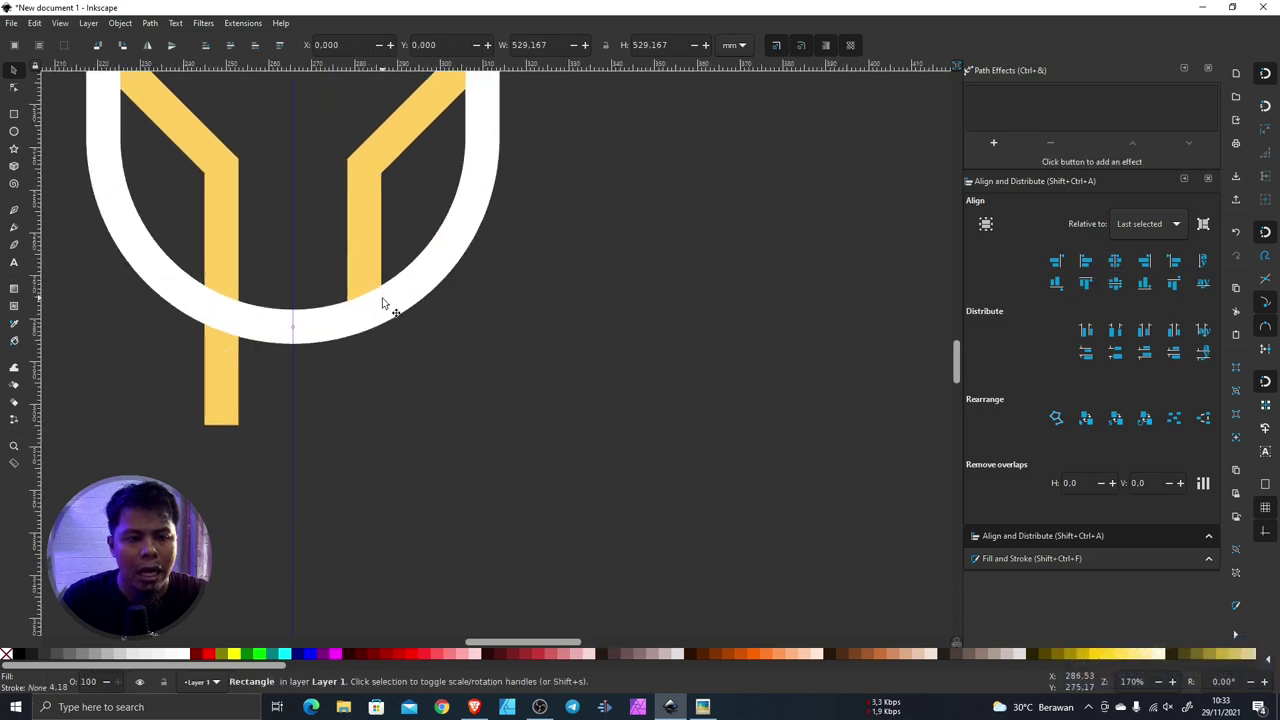
Step: Duplicate the white arc
{"action": "left_click", "coordinate": [382, 302]}
{"action": "right_click", "coordinate": [380, 304]}
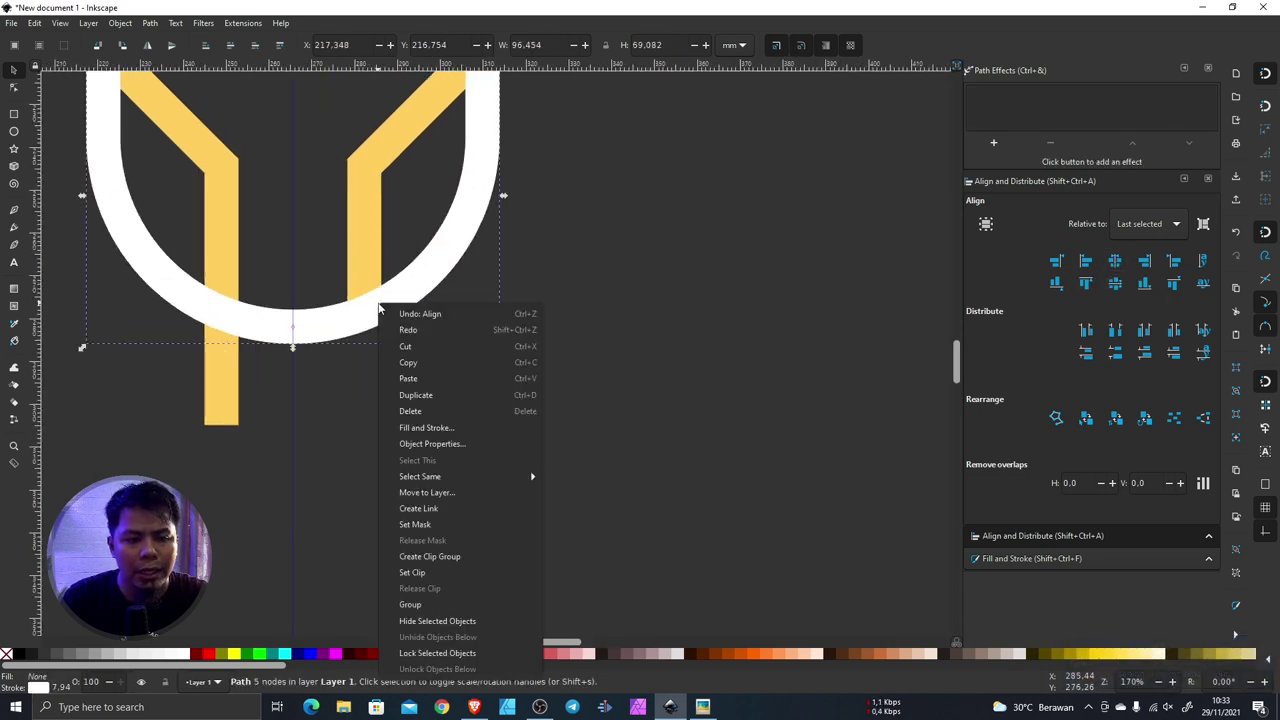
{"action": "left_click", "coordinate": [431, 397]}
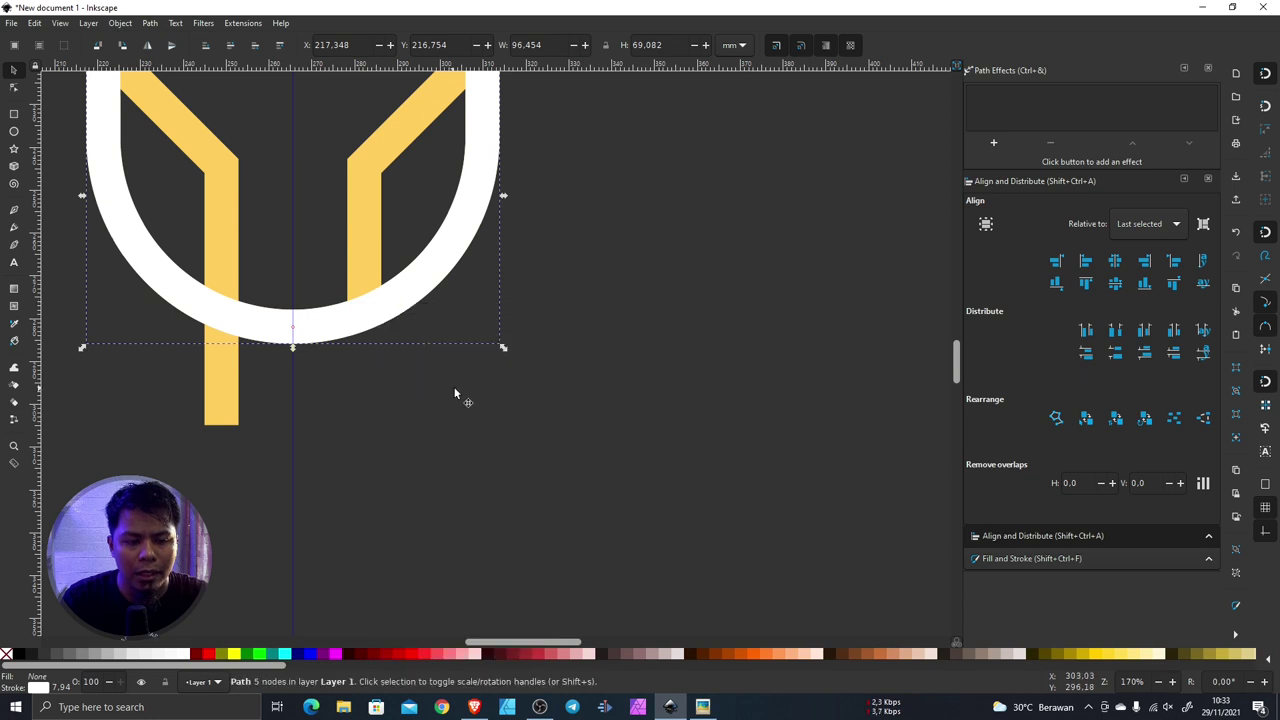
{"action": "scroll", "coordinate": [767, 435], "scroll_direction": "down", "scroll_amount": 1}
Step: Give the duplicate arc an orange stroke, cancelling an accidental move first
{"action": "scroll", "coordinate": [459, 263], "scroll_direction": "up", "scroll_amount": 1}
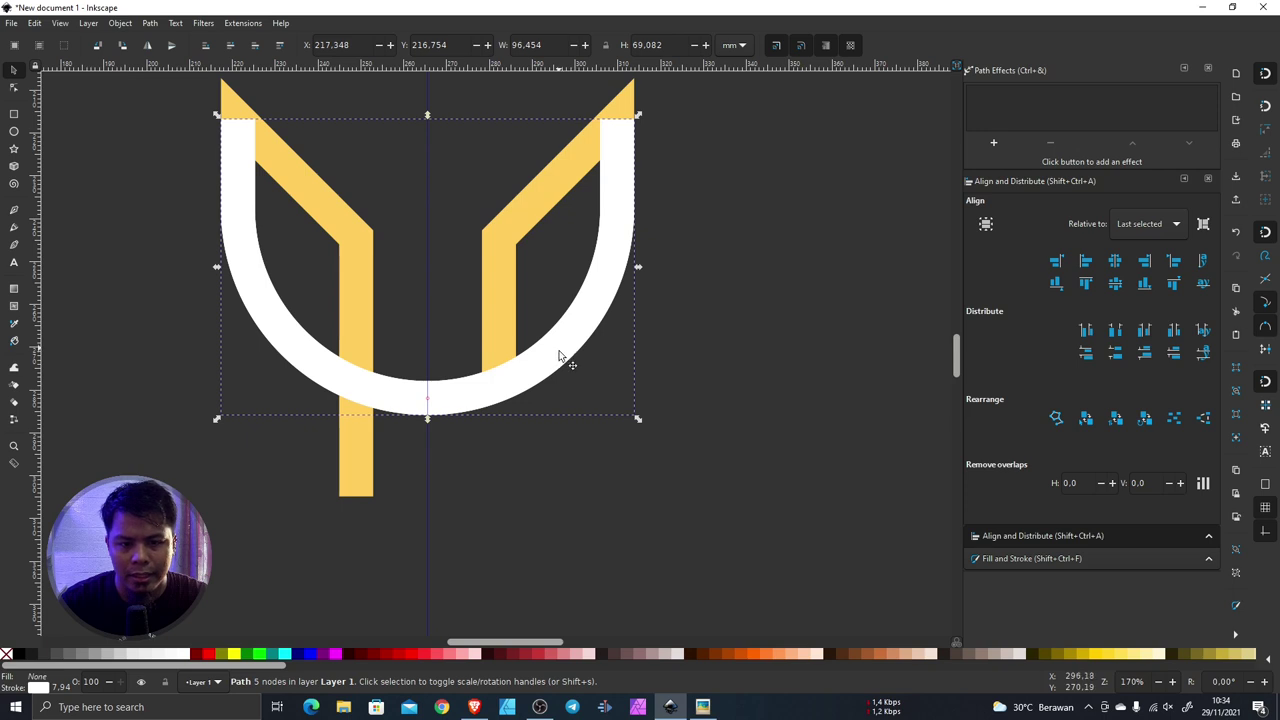
{"action": "left_click_drag", "start_coordinate": [563, 357], "coordinate": [634, 428]}
{"action": "key", "text": "Escape"}
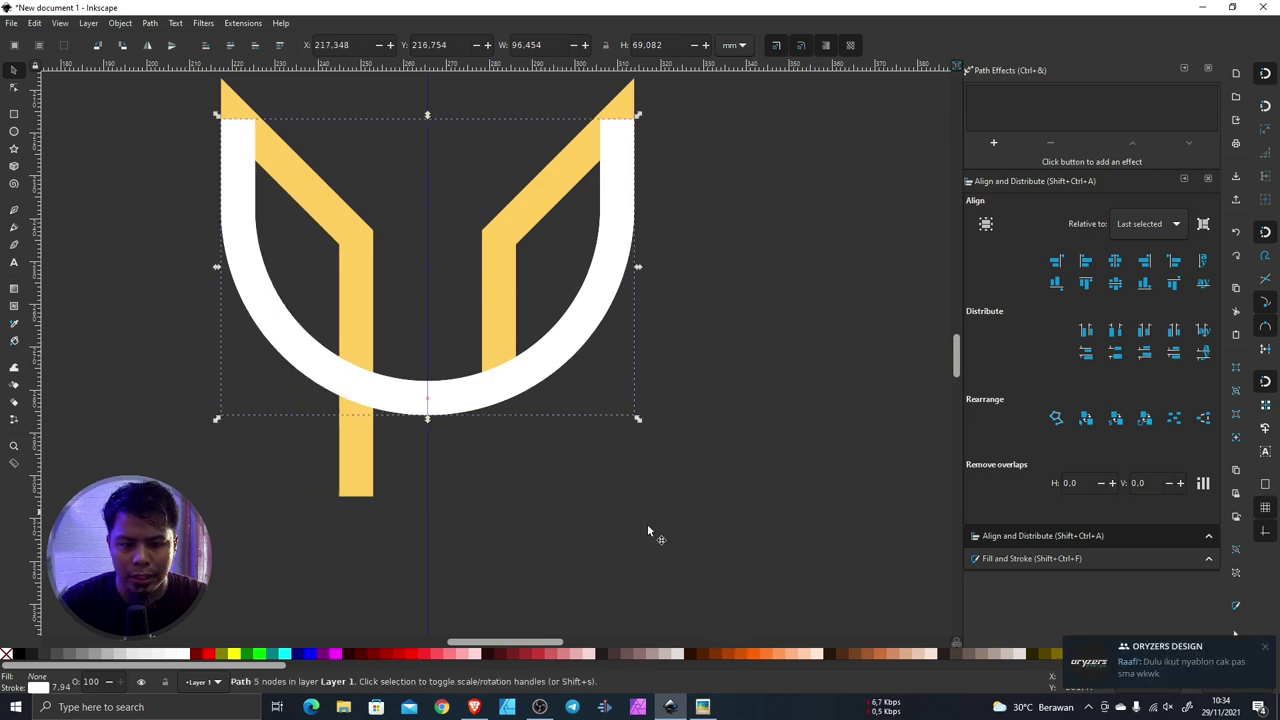
{"action": "left_click", "coordinate": [755, 653]}
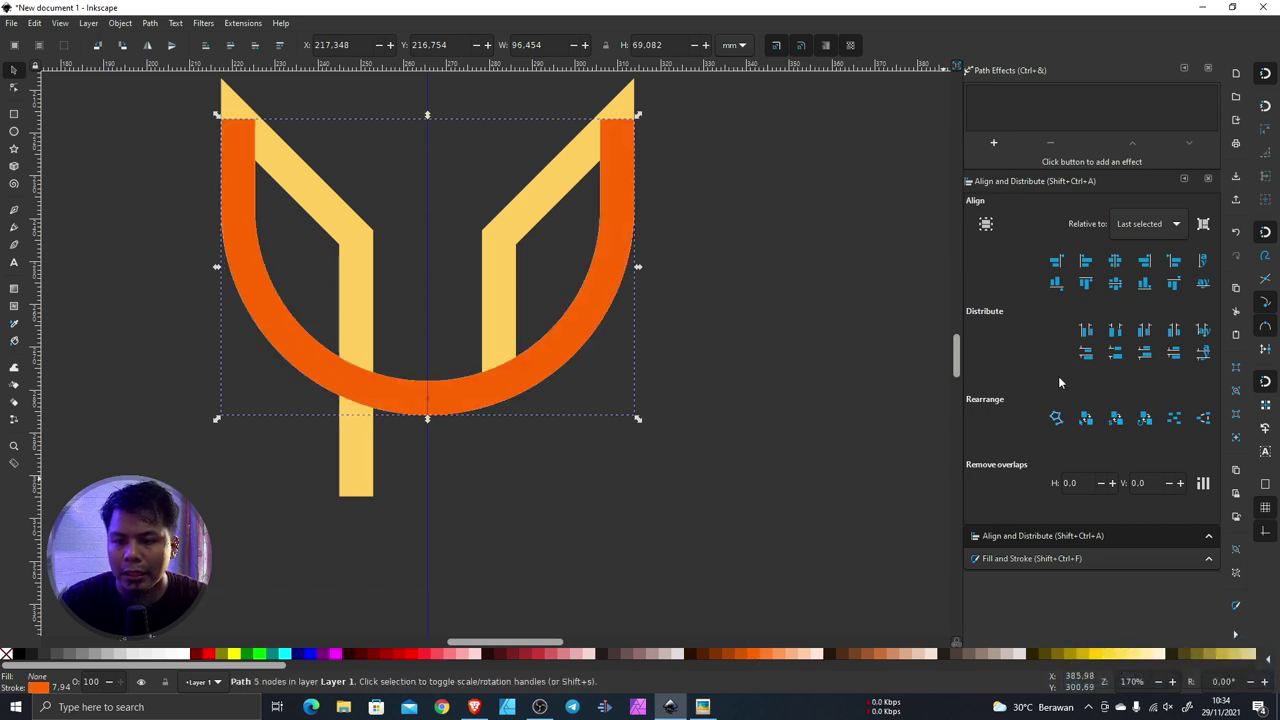
{"action": "left_click", "coordinate": [1027, 560]}
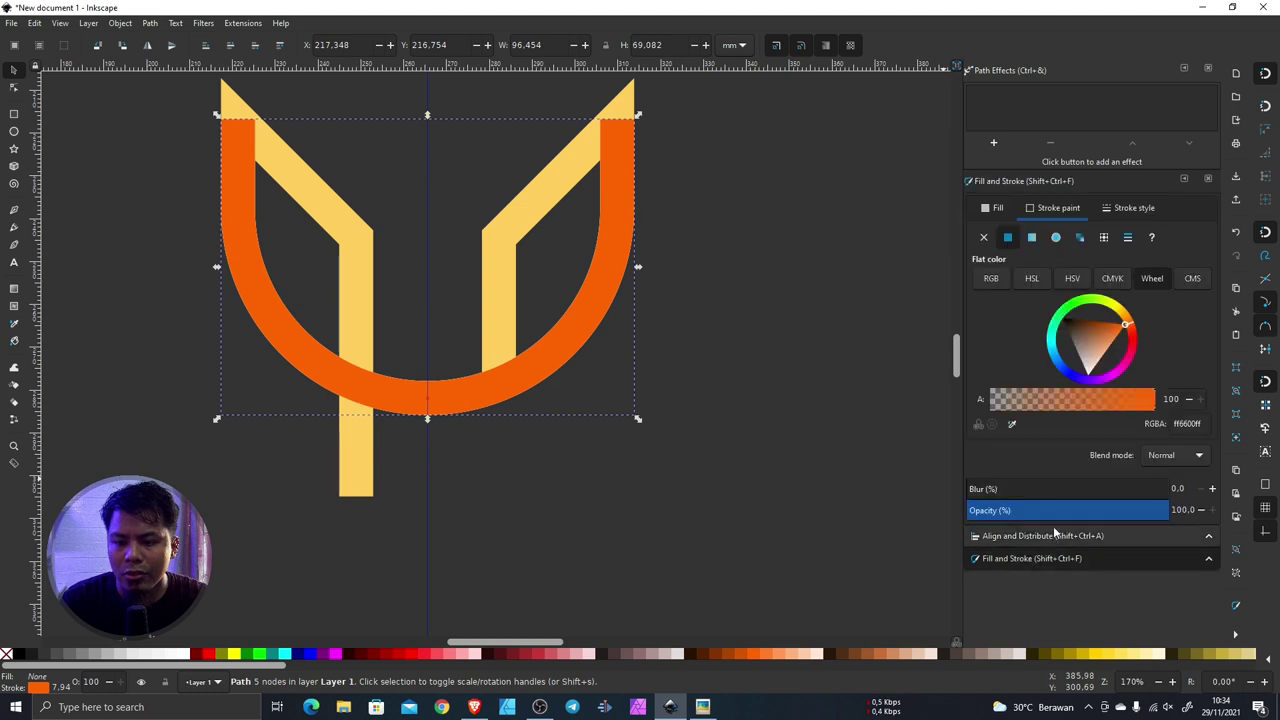
{"action": "left_click_drag", "start_coordinate": [1099, 515], "coordinate": [1092, 512]}
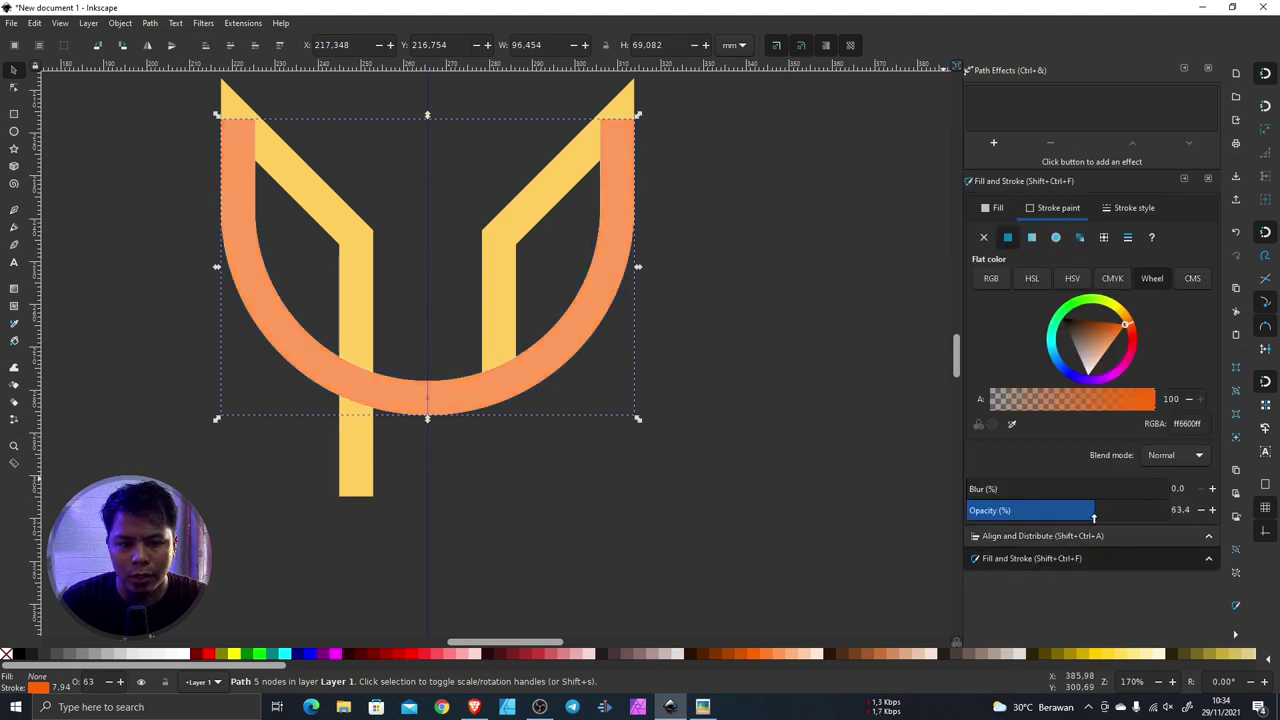
{"action": "left_click", "coordinate": [1136, 210]}
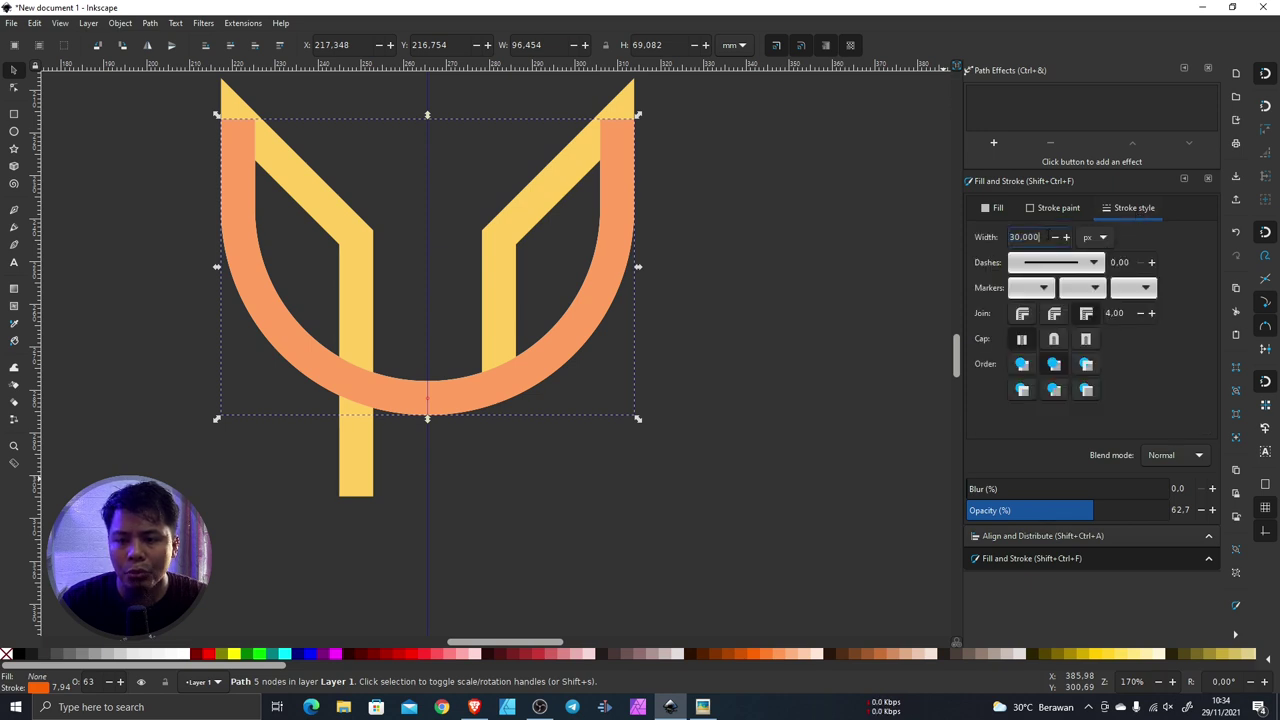
{"action": "type", "text": "50"}
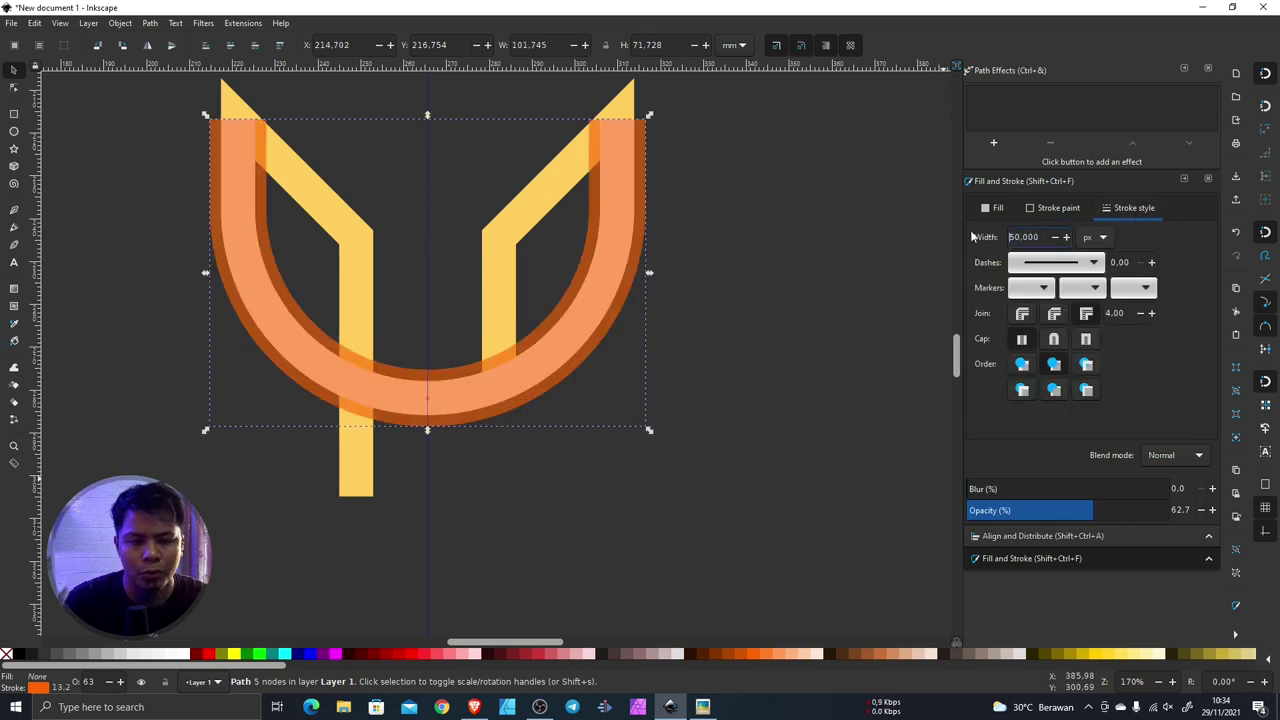
{"action": "key", "text": "Return"}
{"action": "scroll", "coordinate": [480, 384], "scroll_direction": "up", "scroll_amount": 3}
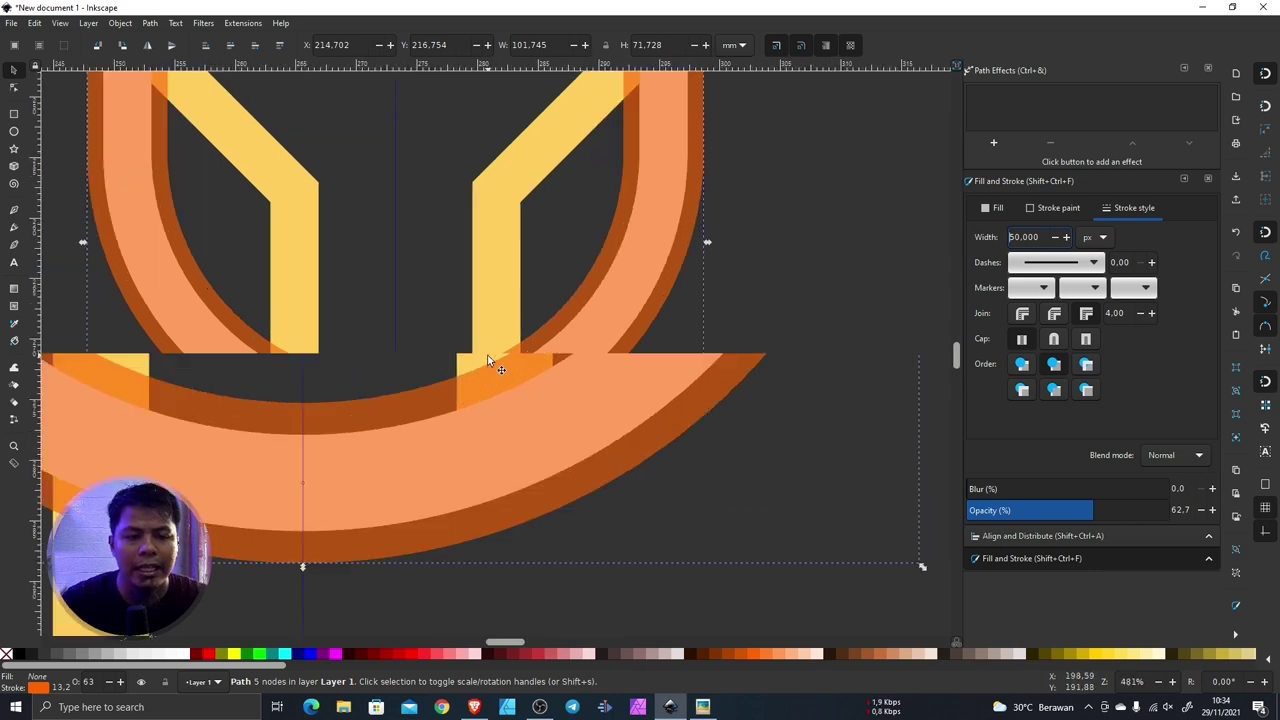
{"action": "scroll", "coordinate": [478, 382], "scroll_direction": "up", "scroll_amount": 4}
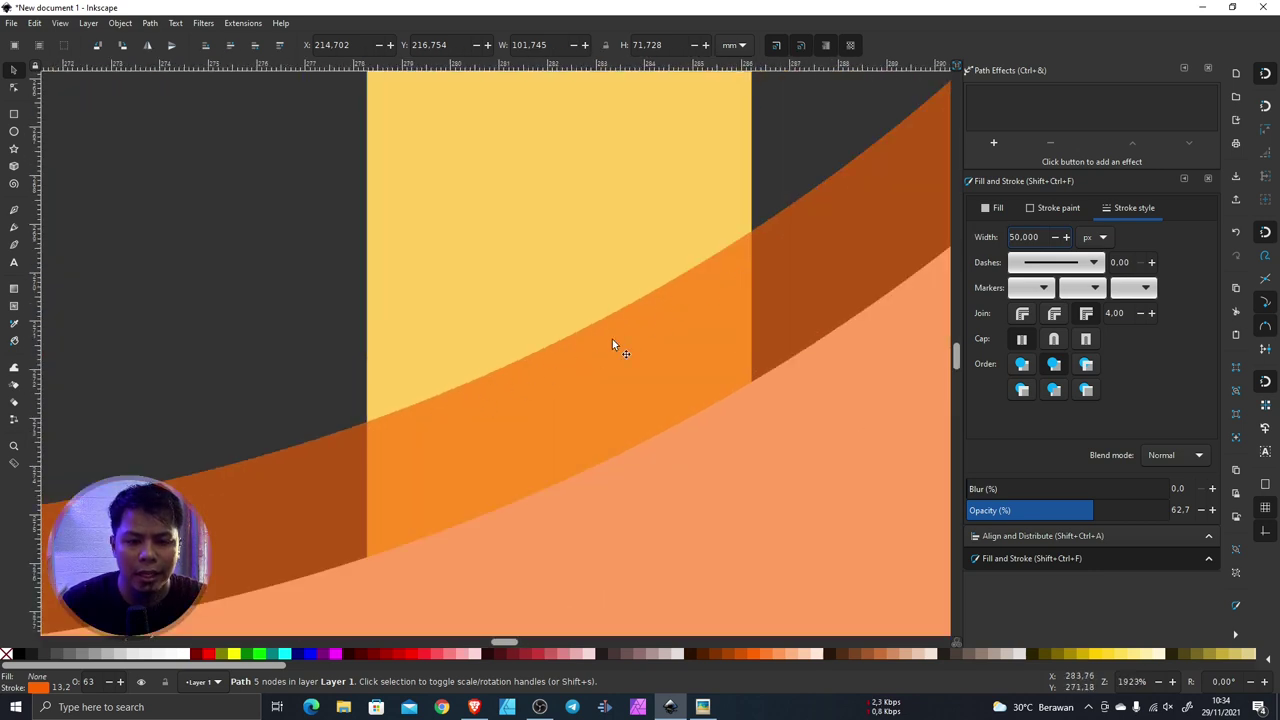
{"action": "scroll", "coordinate": [588, 297], "scroll_direction": "down", "scroll_amount": 3}
{"action": "scroll", "coordinate": [593, 298], "scroll_direction": "down", "scroll_amount": 4}
{"action": "scroll", "coordinate": [703, 335], "scroll_direction": "down", "scroll_amount": 1}
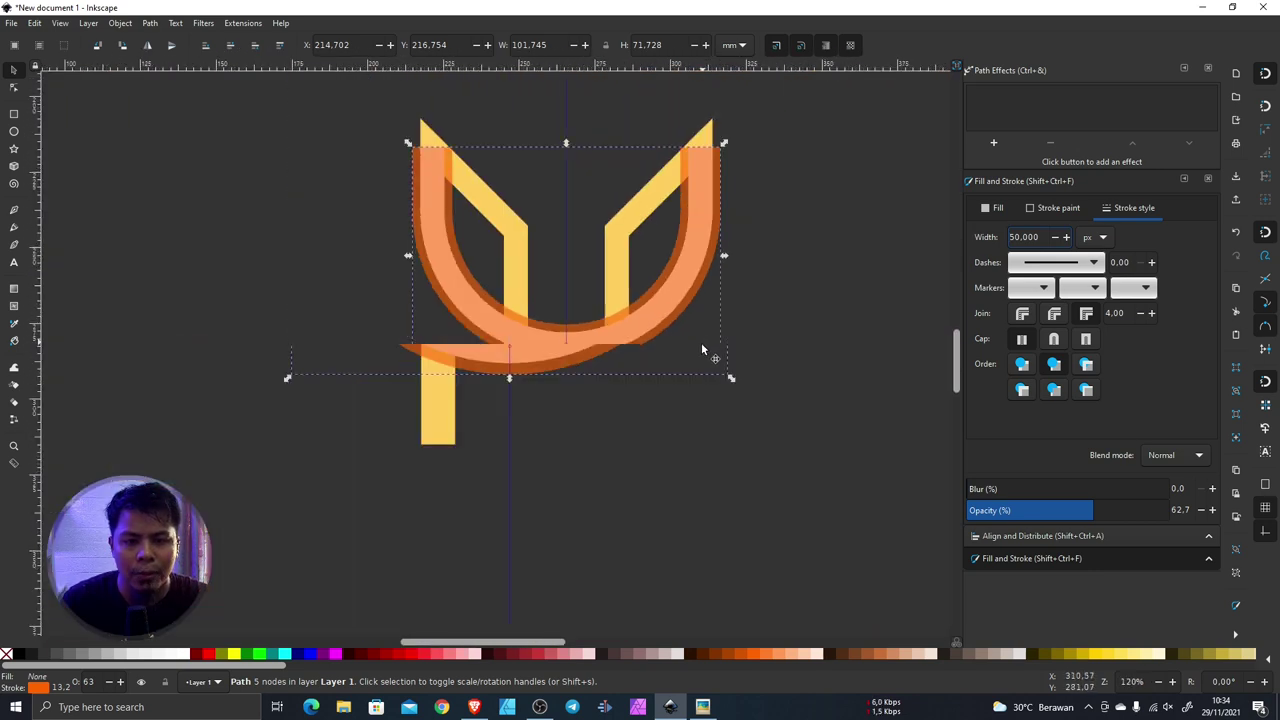
{"action": "scroll", "coordinate": [662, 183], "scroll_direction": "up", "scroll_amount": 1}
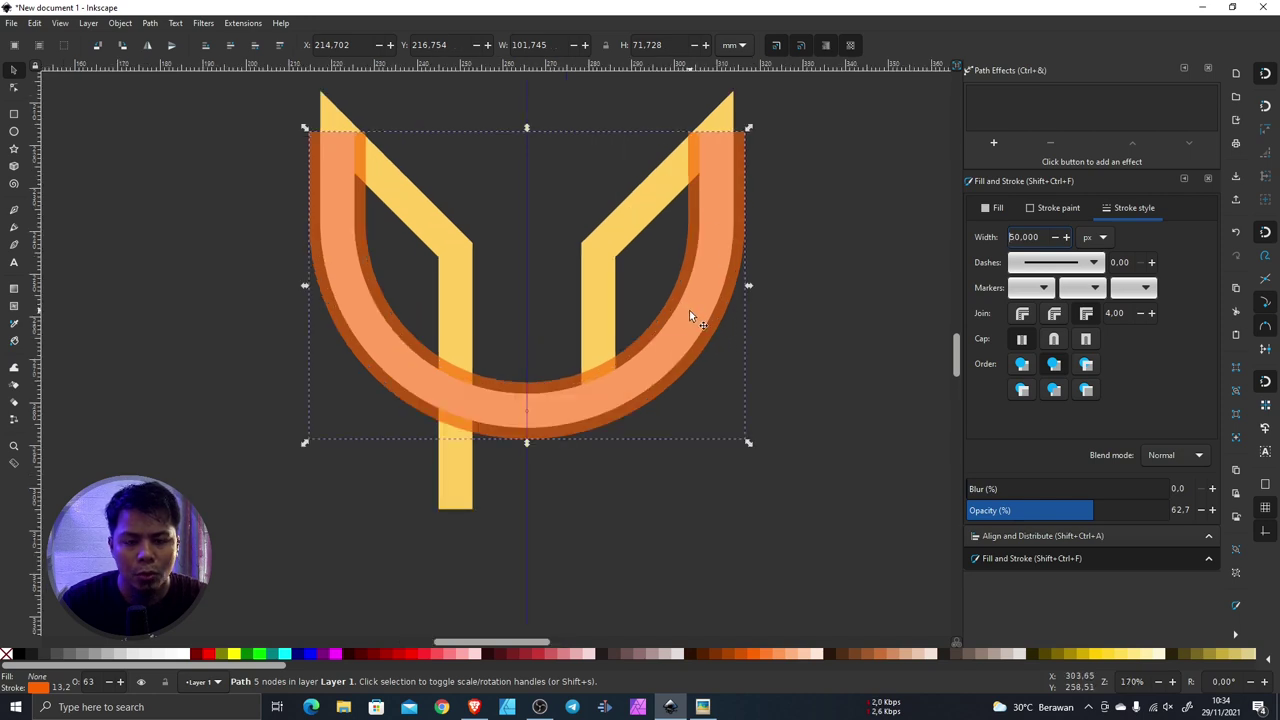
{"action": "left_click", "coordinate": [150, 22]}
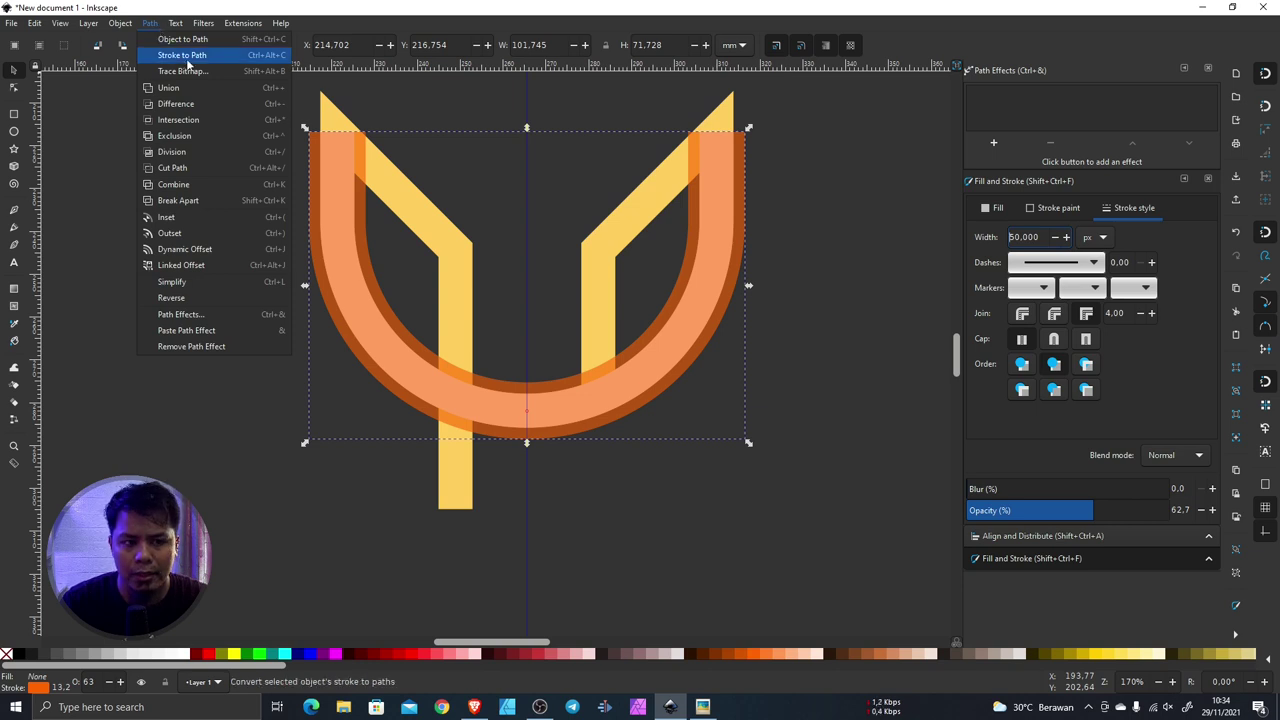
{"action": "left_click", "coordinate": [187, 58]}
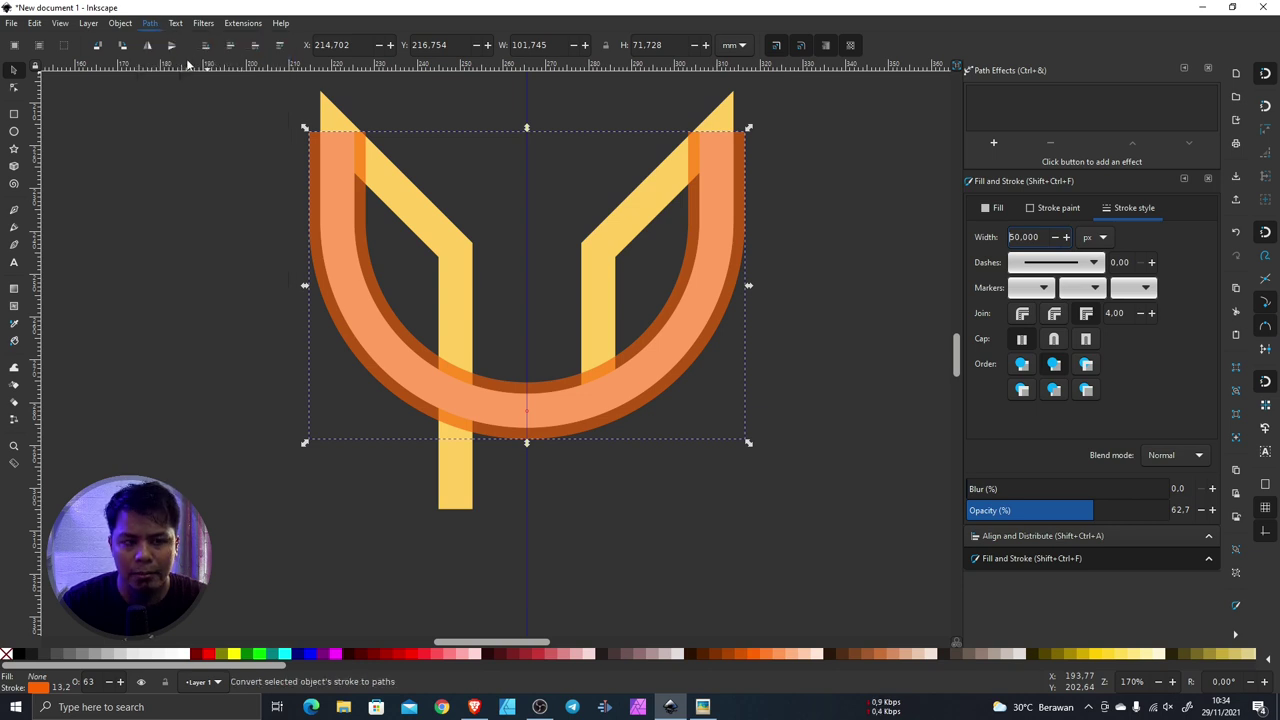
{"action": "left_click", "coordinate": [862, 297]}
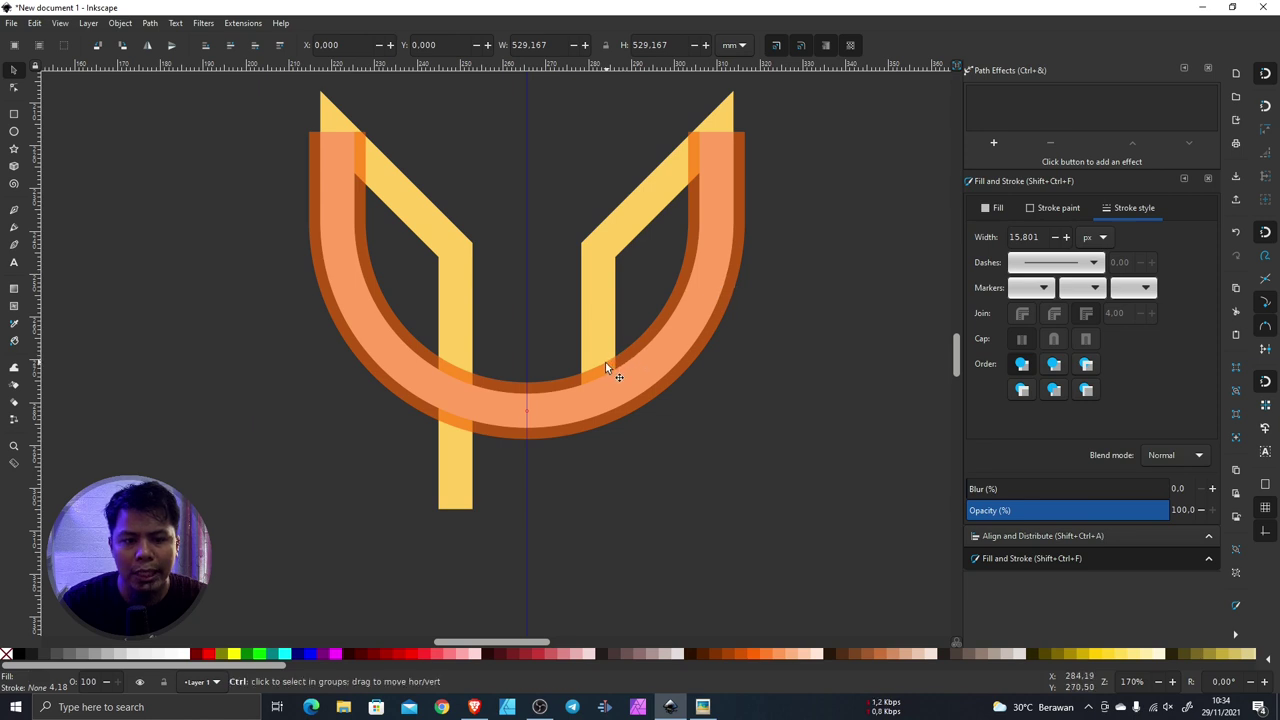
{"action": "scroll", "coordinate": [606, 362], "scroll_direction": "up", "scroll_amount": 3}
{"action": "scroll", "coordinate": [636, 373], "scroll_direction": "down", "scroll_amount": 2}
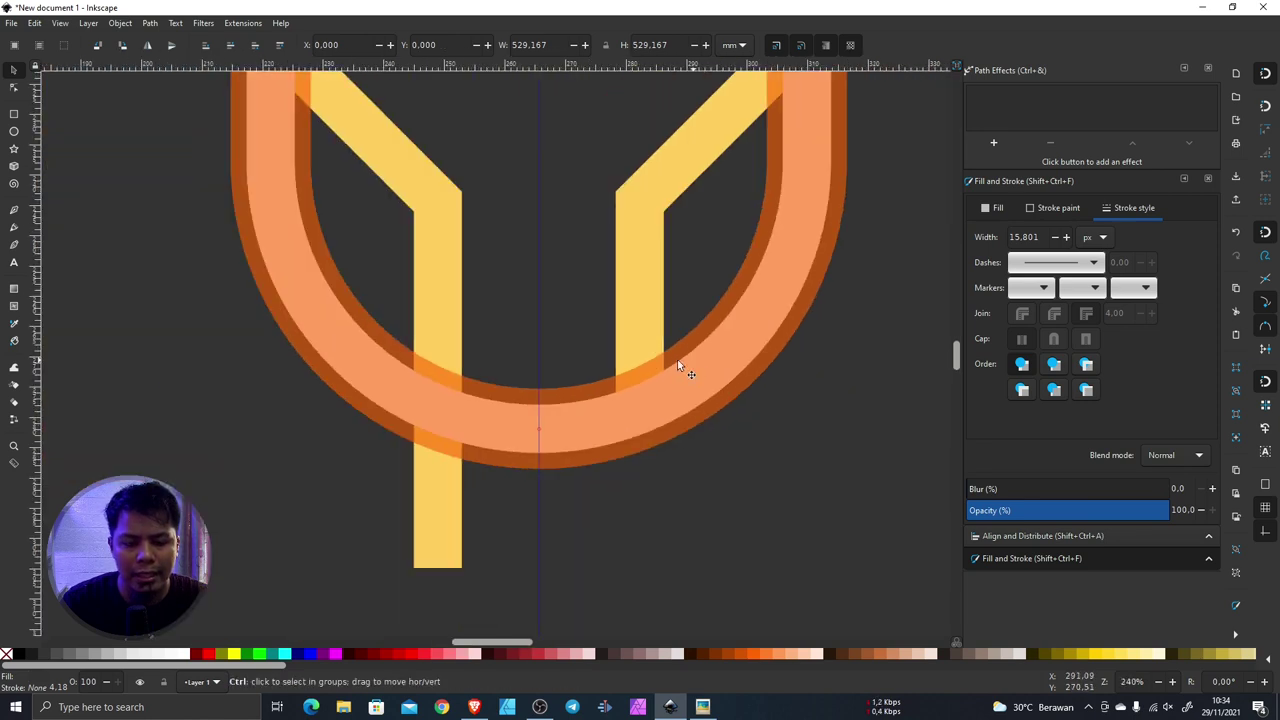
Step: Draw a closed freehand pencil loop across the orange arc's bottom and select it together with the arc
{"action": "left_click", "coordinate": [13, 229]}
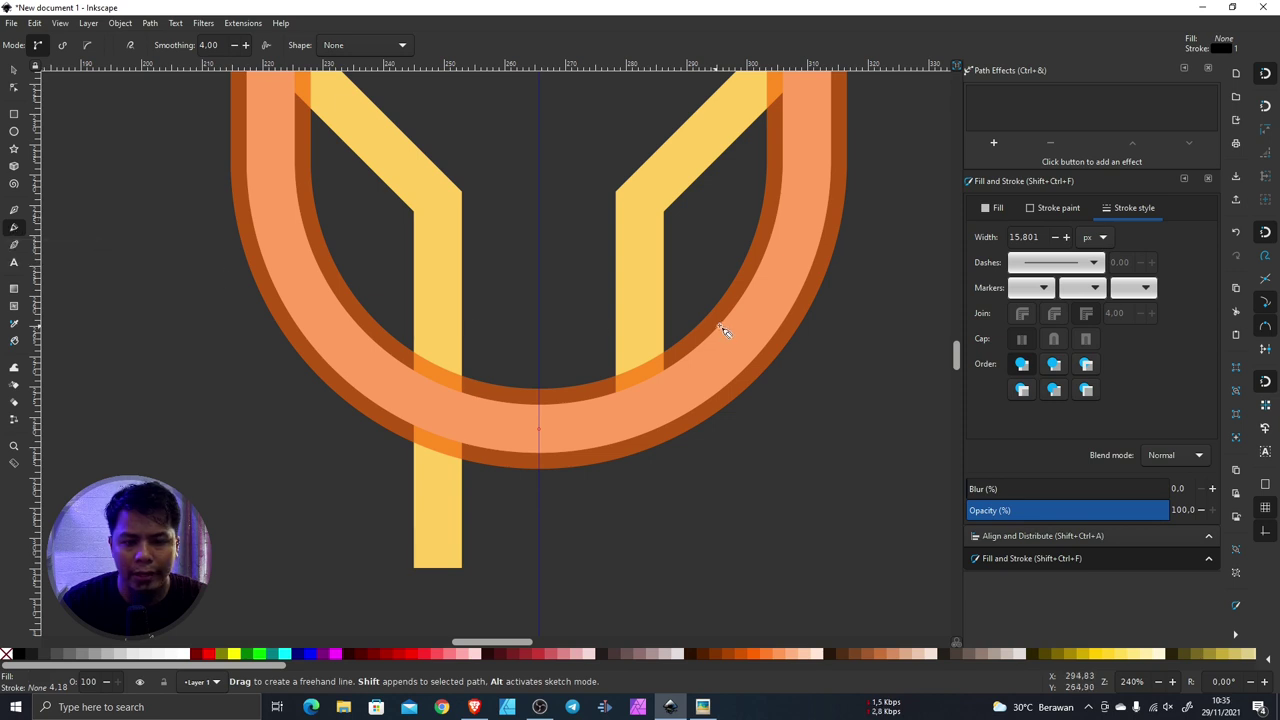
{"action": "mouse_move", "coordinate": [700, 300]}
{"action": "left_mouse_down"}
{"action": "mouse_move", "coordinate": [508, 343]}
{"action": "mouse_move", "coordinate": [702, 378]}
{"action": "mouse_move", "coordinate": [703, 303]}
{"action": "left_mouse_up"}
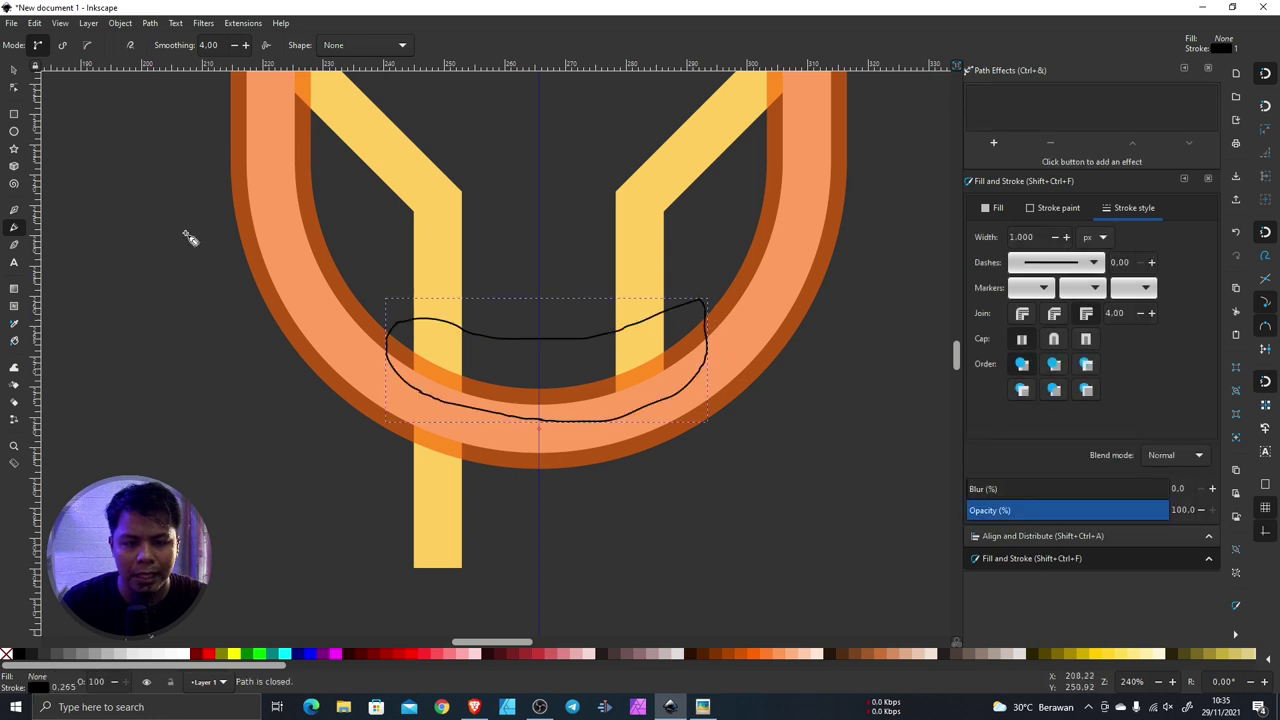
{"action": "left_click", "coordinate": [13, 69]}
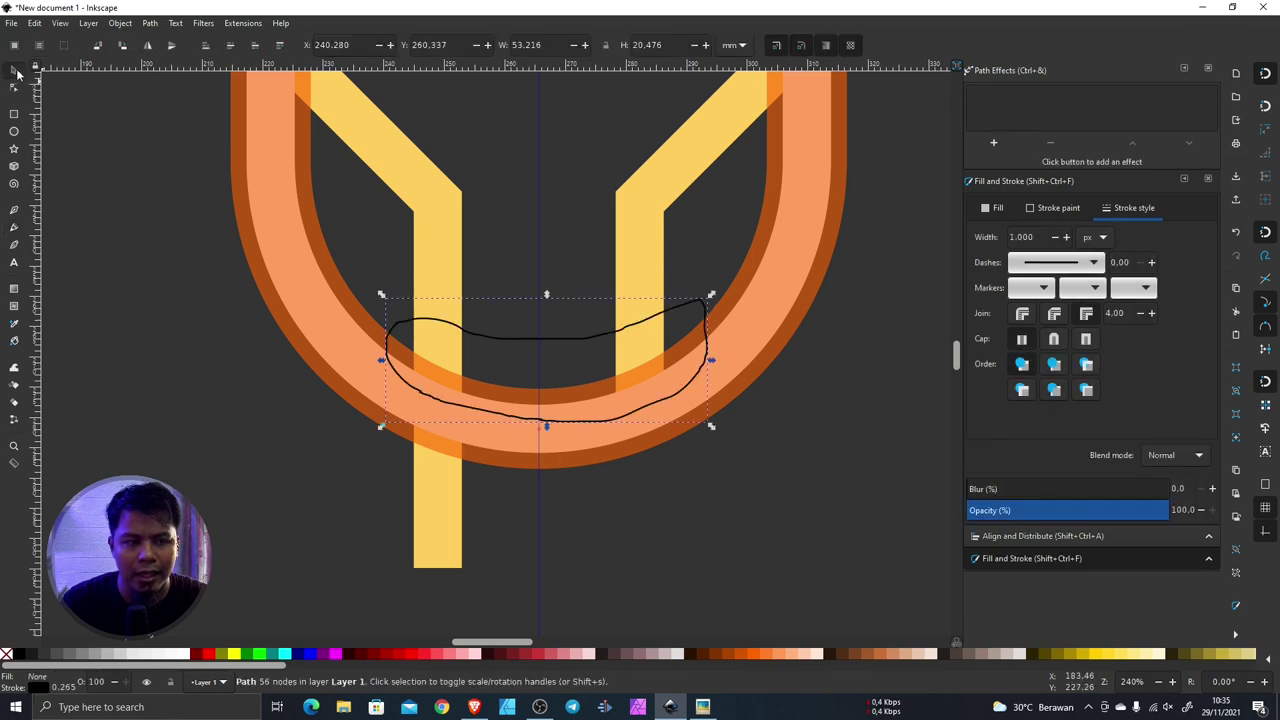
{"action": "left_click", "coordinate": [764, 299], "text": "shift"}
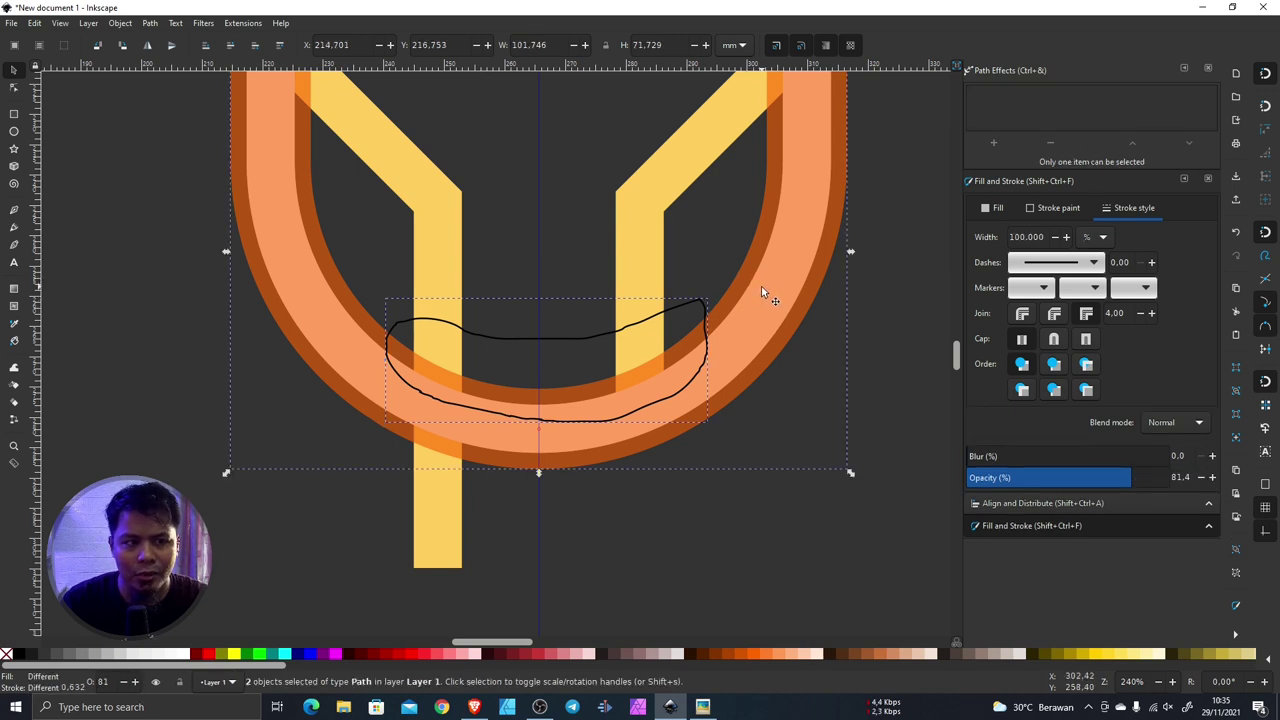
{"action": "left_click", "coordinate": [150, 23]}
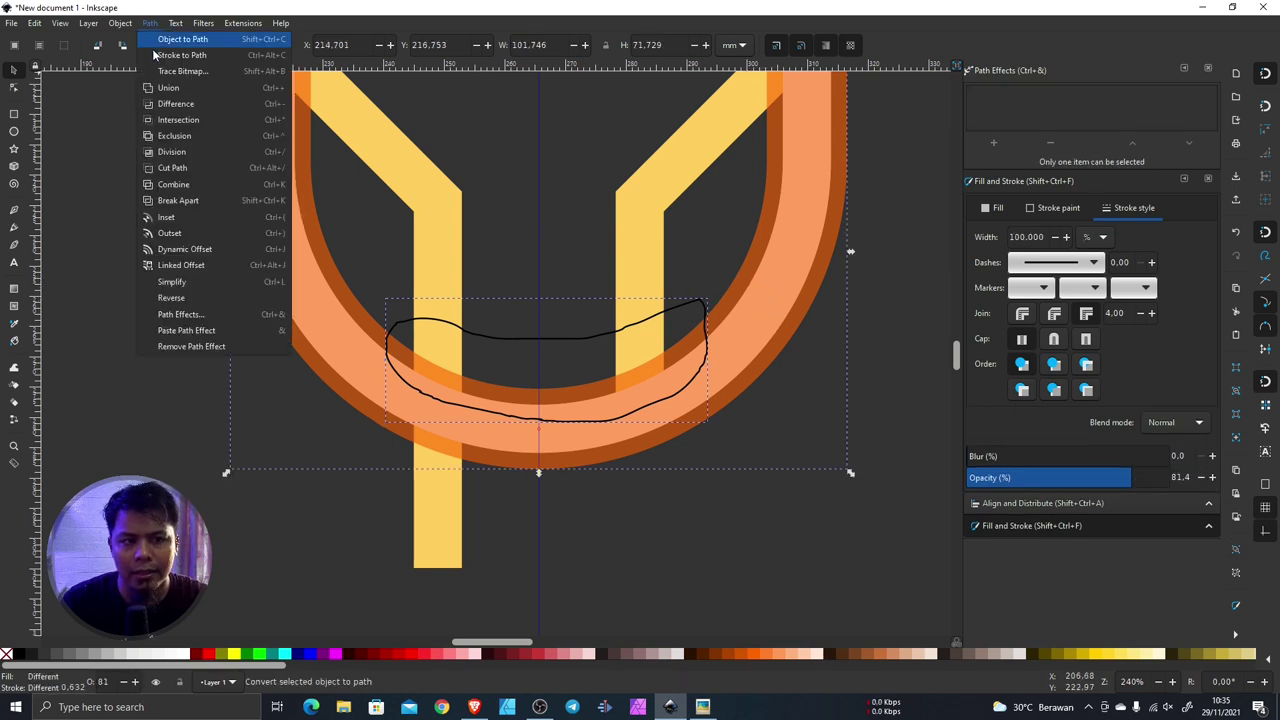
Step: Intersect the loop with the orange arc, leaving a 52.947 × 17.134 mm crescent
{"action": "left_click", "coordinate": [188, 120]}
{"action": "left_click", "coordinate": [661, 364]}
{"action": "scroll", "coordinate": [657, 365], "scroll_direction": "up", "scroll_amount": 2}
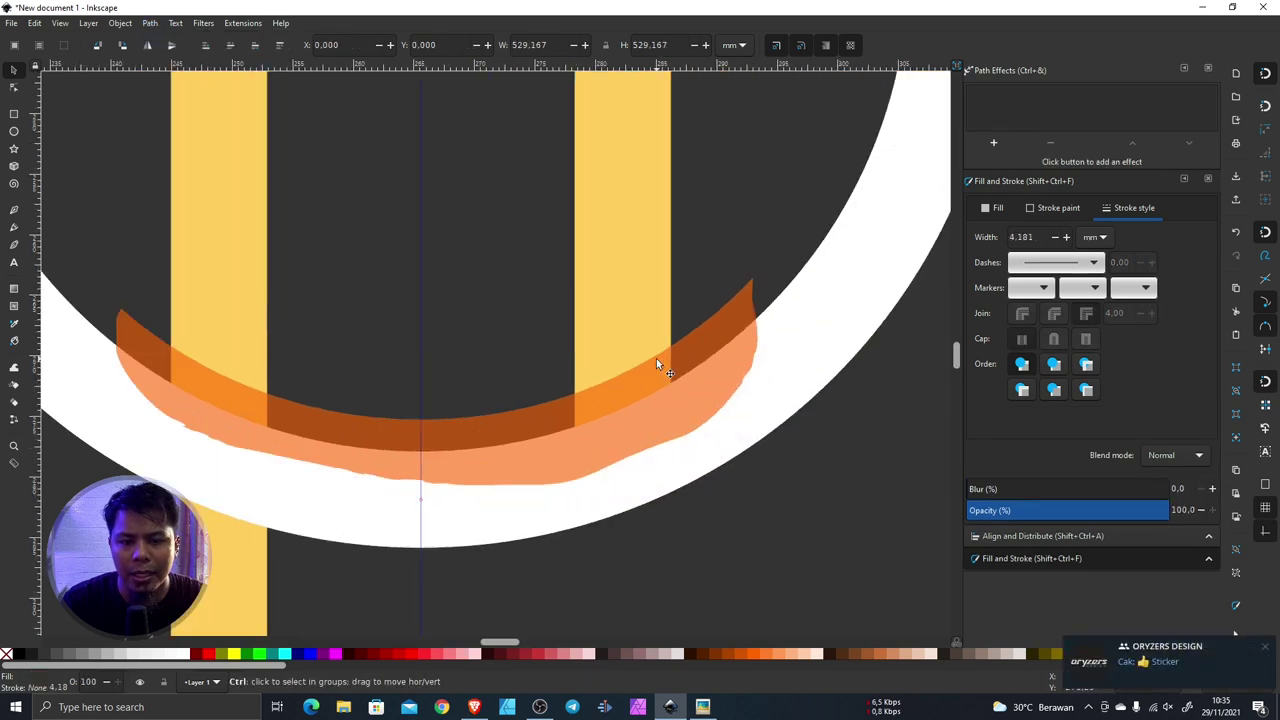
{"action": "scroll", "coordinate": [656, 358], "scroll_direction": "down", "scroll_amount": 2}
Step: Convert the yellow Y's stroke into a filled path
{"action": "left_click", "coordinate": [635, 281]}
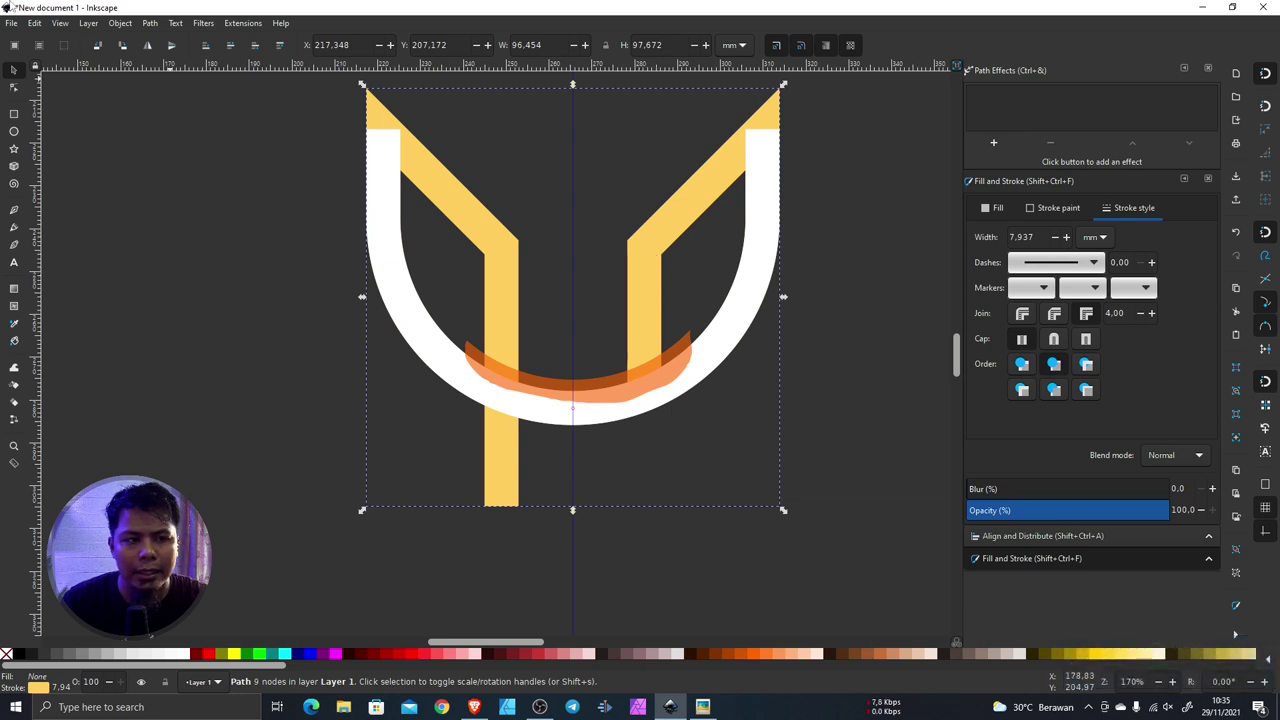
{"action": "left_click", "coordinate": [149, 22]}
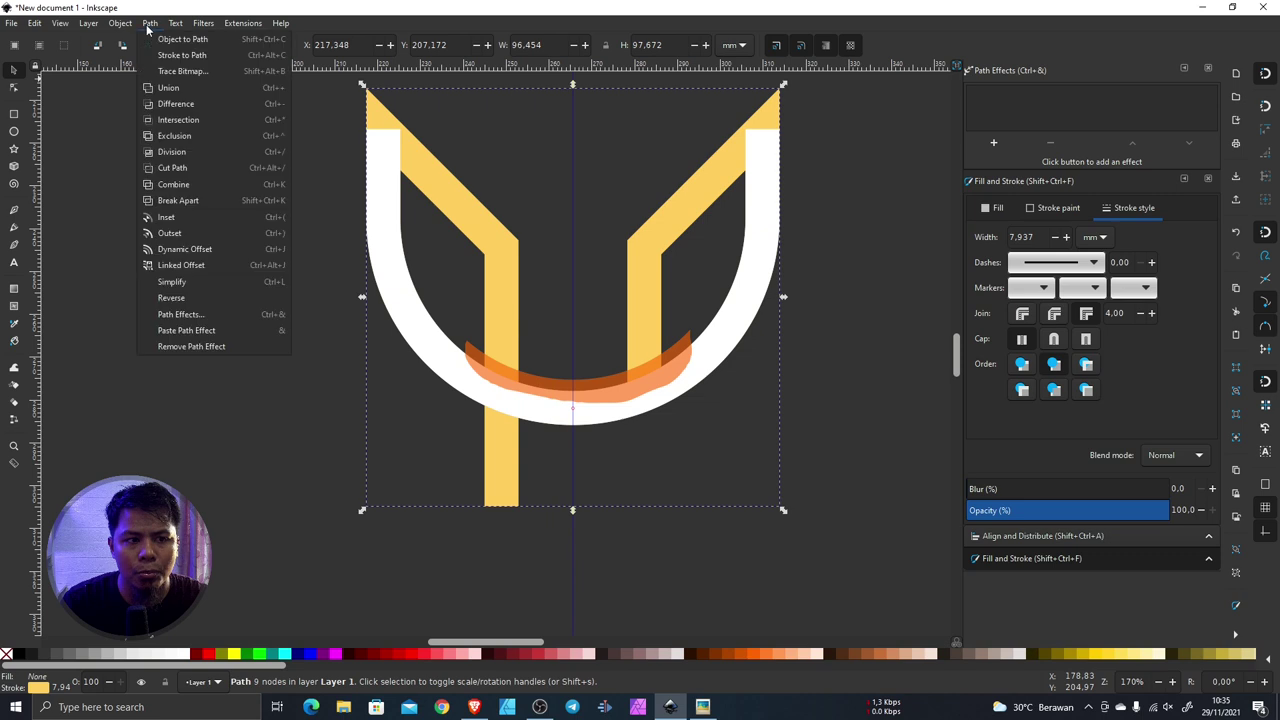
{"action": "left_click", "coordinate": [199, 57]}
{"action": "left_click", "coordinate": [677, 350]}
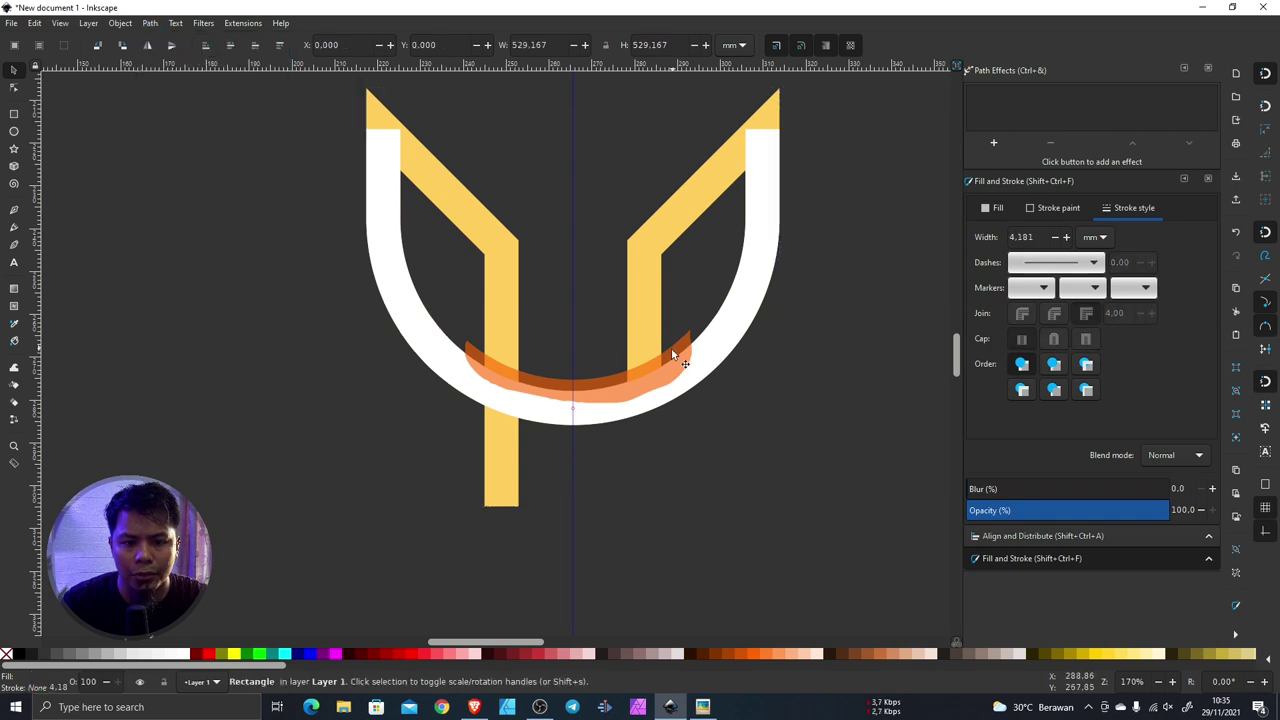
{"action": "scroll", "coordinate": [663, 368], "scroll_direction": "up", "scroll_amount": 2, "text": "ctrl"}
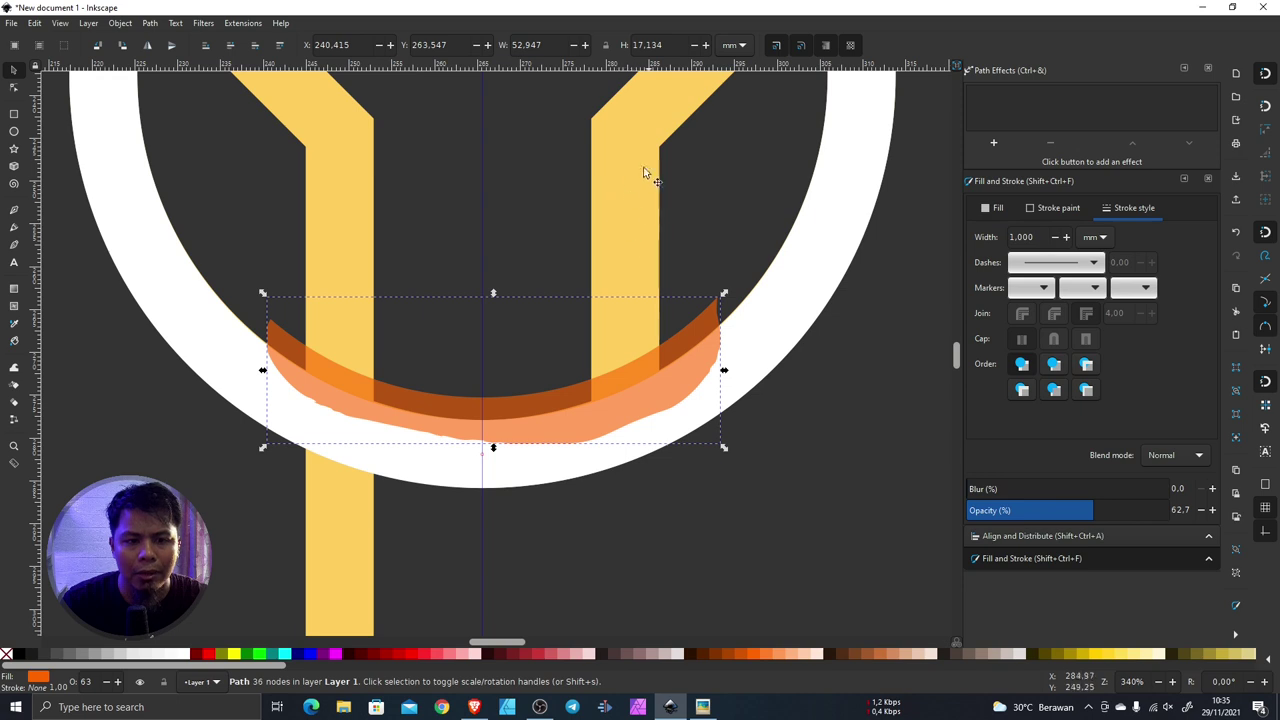
{"action": "scroll", "coordinate": [620, 252], "scroll_direction": "down", "scroll_amount": 2, "text": "ctrl"}
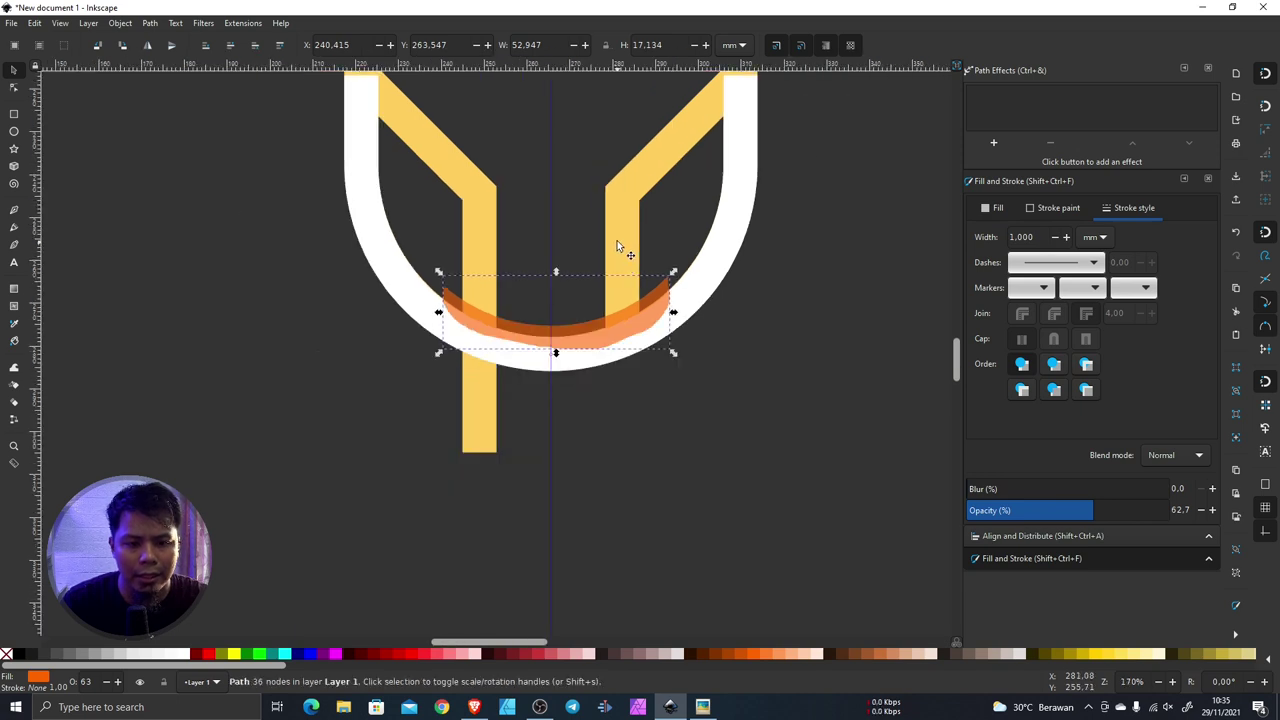
Step: Subtract the orange crescent from the yellow Y with Path > Difference
{"action": "key", "text": "shift"}
{"action": "left_click", "coordinate": [617, 236], "text": "shift"}
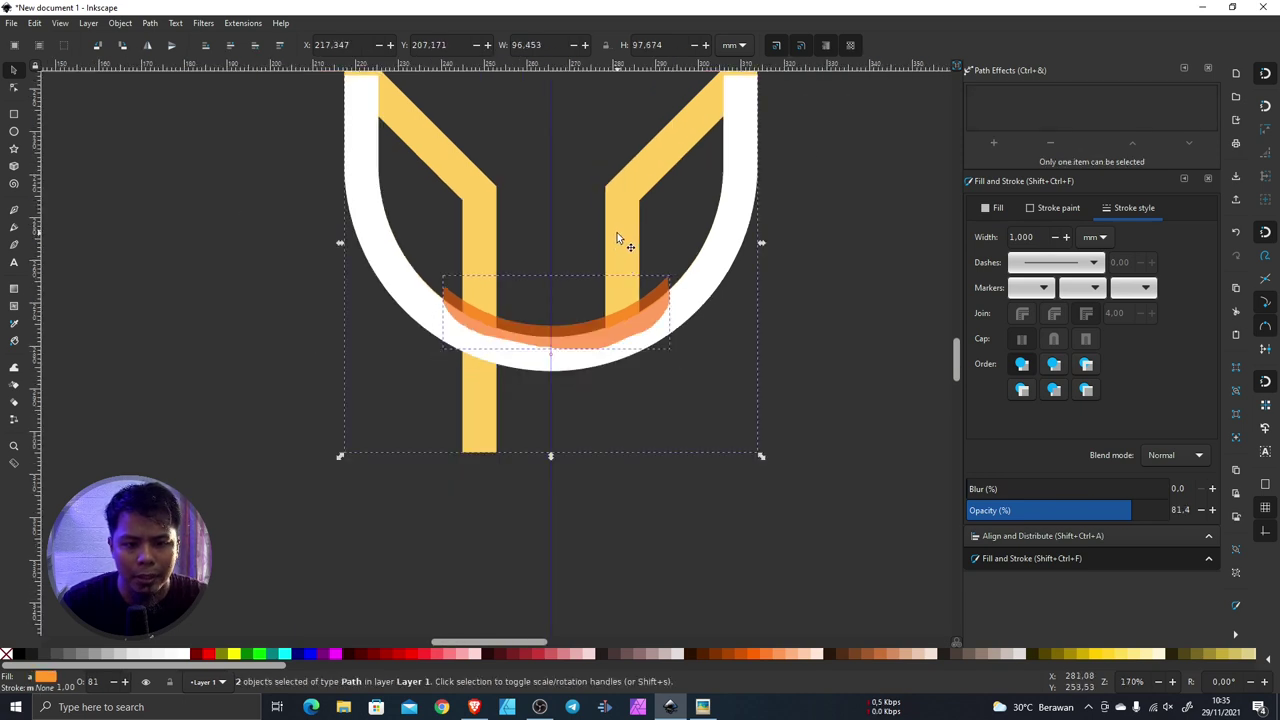
{"action": "left_click", "coordinate": [148, 24]}
{"action": "left_click", "coordinate": [178, 104]}
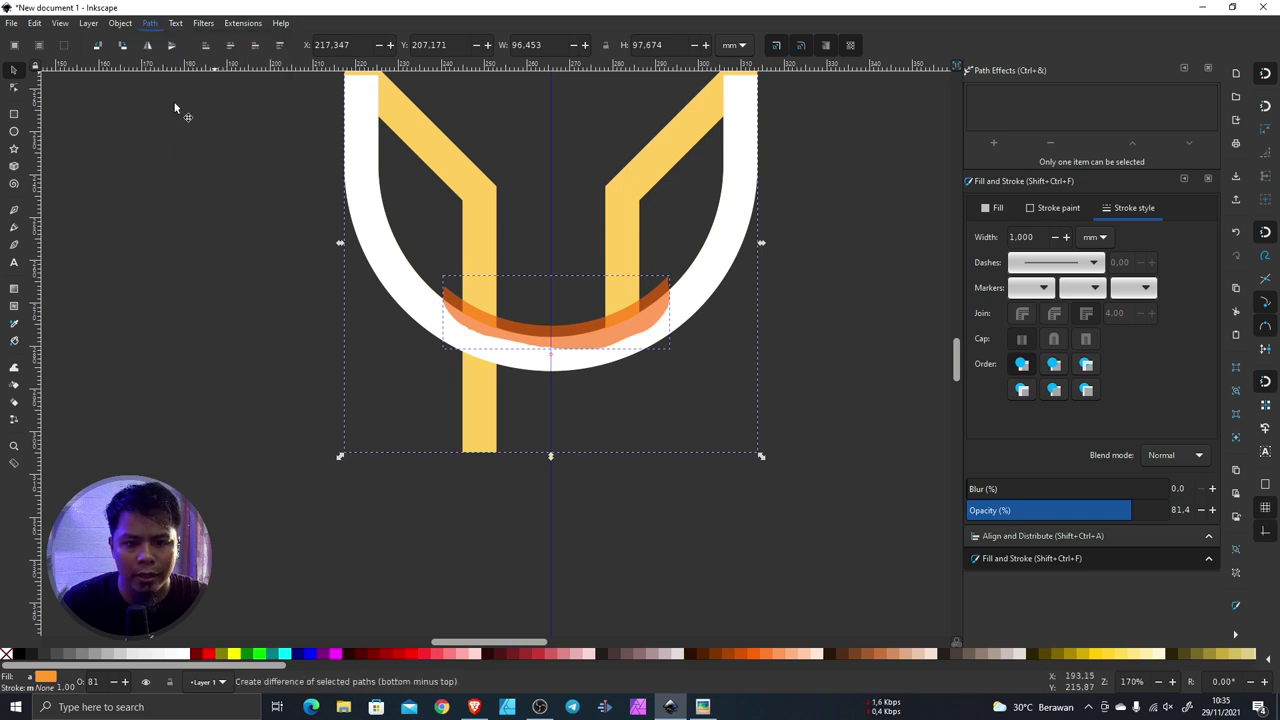
{"action": "scroll", "coordinate": [642, 300], "scroll_direction": "up", "scroll_amount": 1}
{"action": "scroll", "coordinate": [638, 300], "scroll_direction": "up", "scroll_amount": 3}
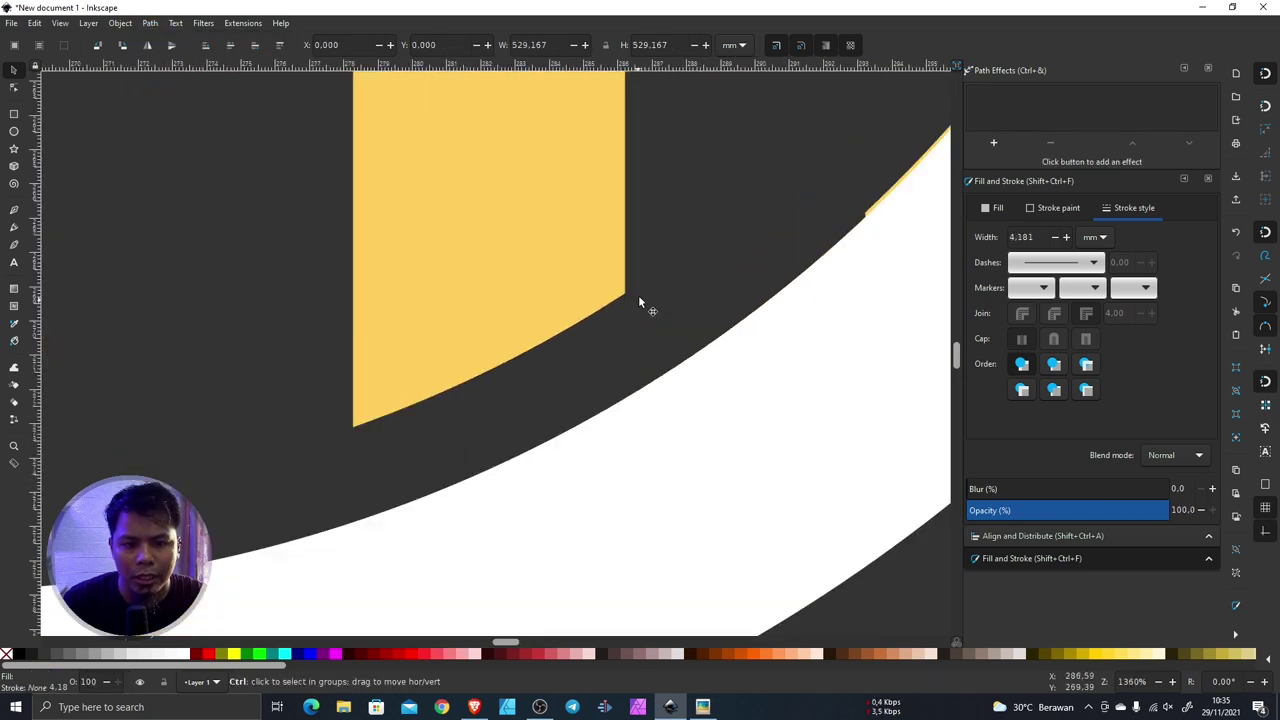
{"action": "scroll", "coordinate": [600, 335], "scroll_direction": "down", "scroll_amount": 1}
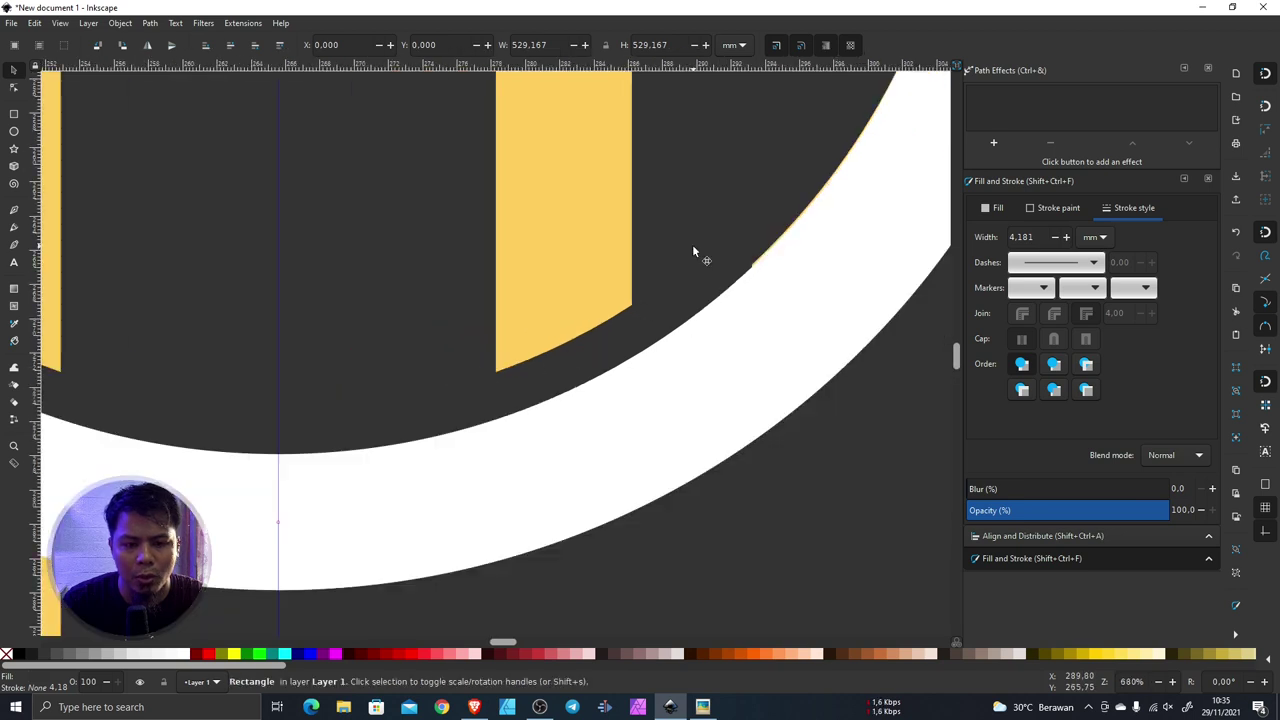
{"action": "scroll", "coordinate": [692, 250], "scroll_direction": "down", "scroll_amount": 2}
{"action": "scroll", "coordinate": [625, 315], "scroll_direction": "up", "scroll_amount": 2}
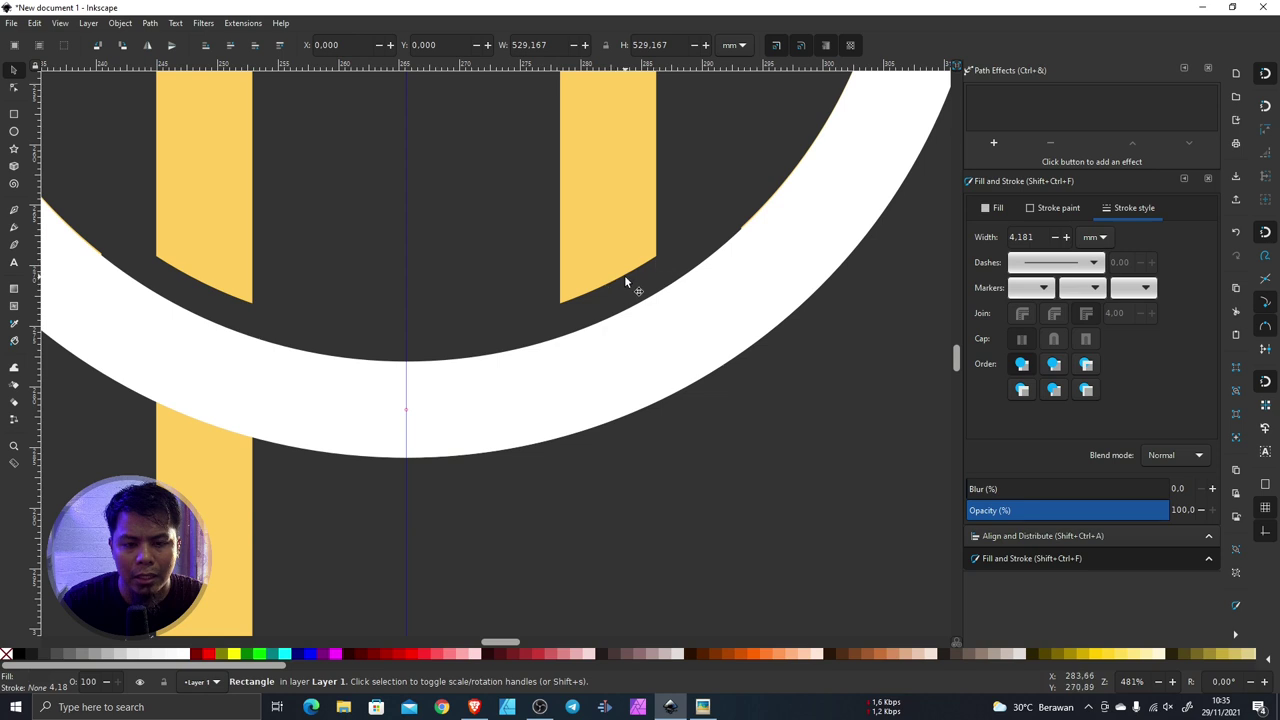
{"action": "scroll", "coordinate": [617, 280], "scroll_direction": "down", "scroll_amount": 2}
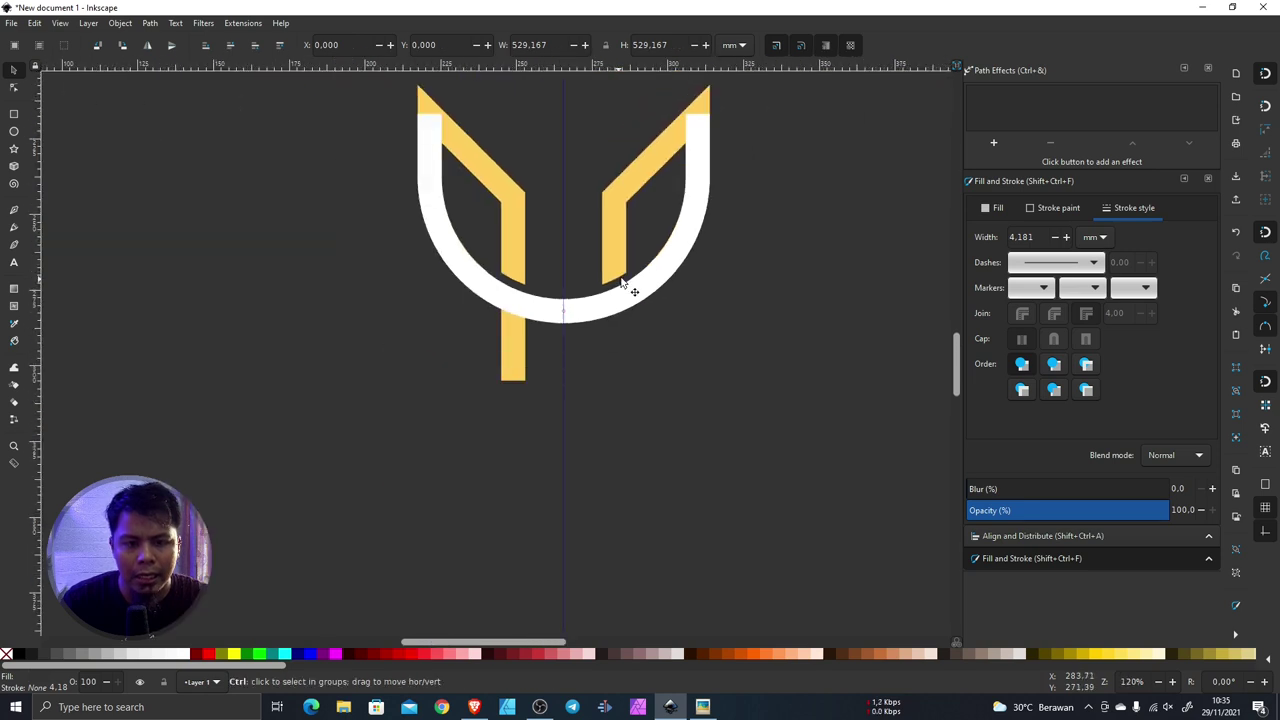
{"action": "scroll", "coordinate": [625, 282], "scroll_direction": "down", "scroll_amount": 2}
{"action": "left_click", "coordinate": [703, 195]}
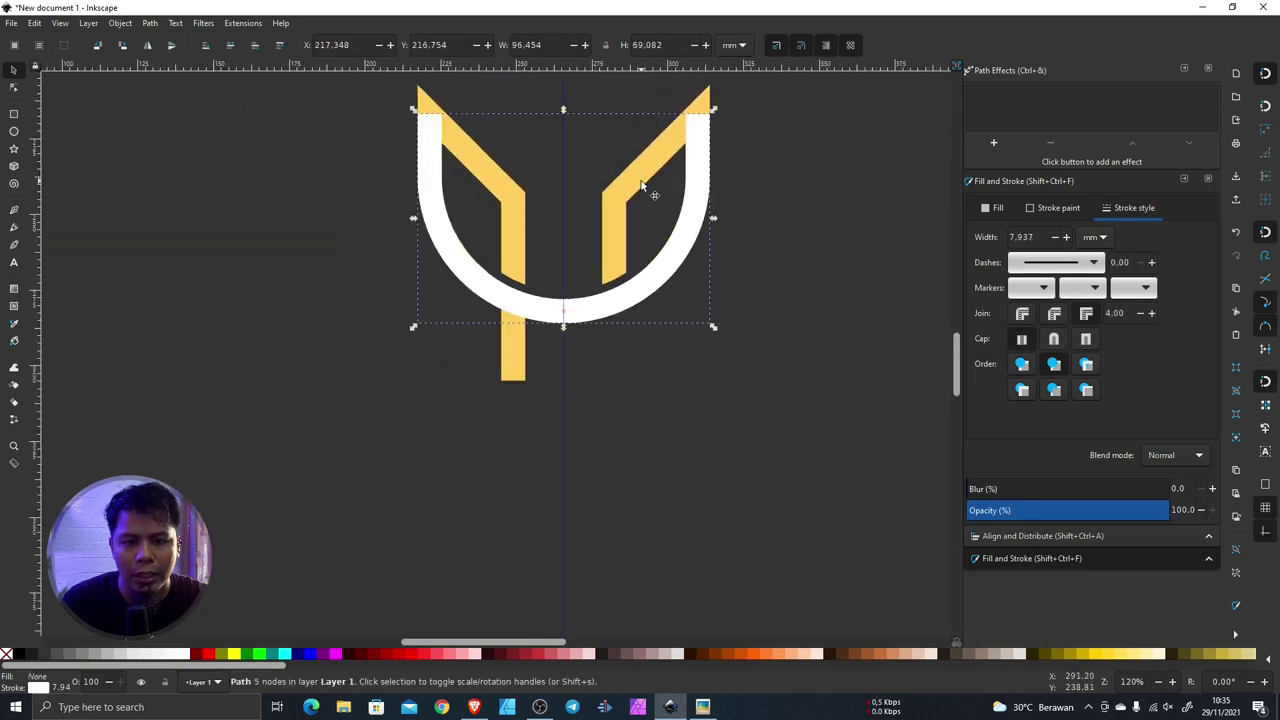
Step: Convert the white ring's stroke into a filled shape with Stroke to Path
{"action": "left_click", "coordinate": [702, 191]}
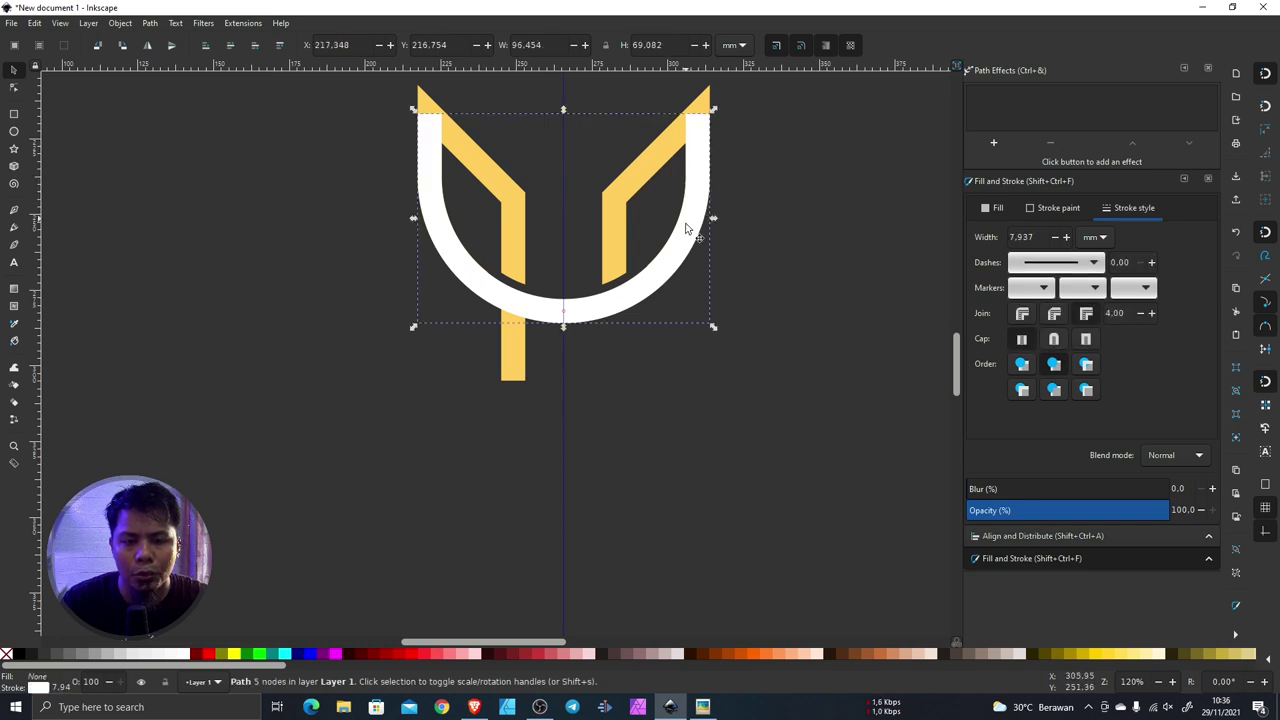
{"action": "left_click", "coordinate": [148, 23]}
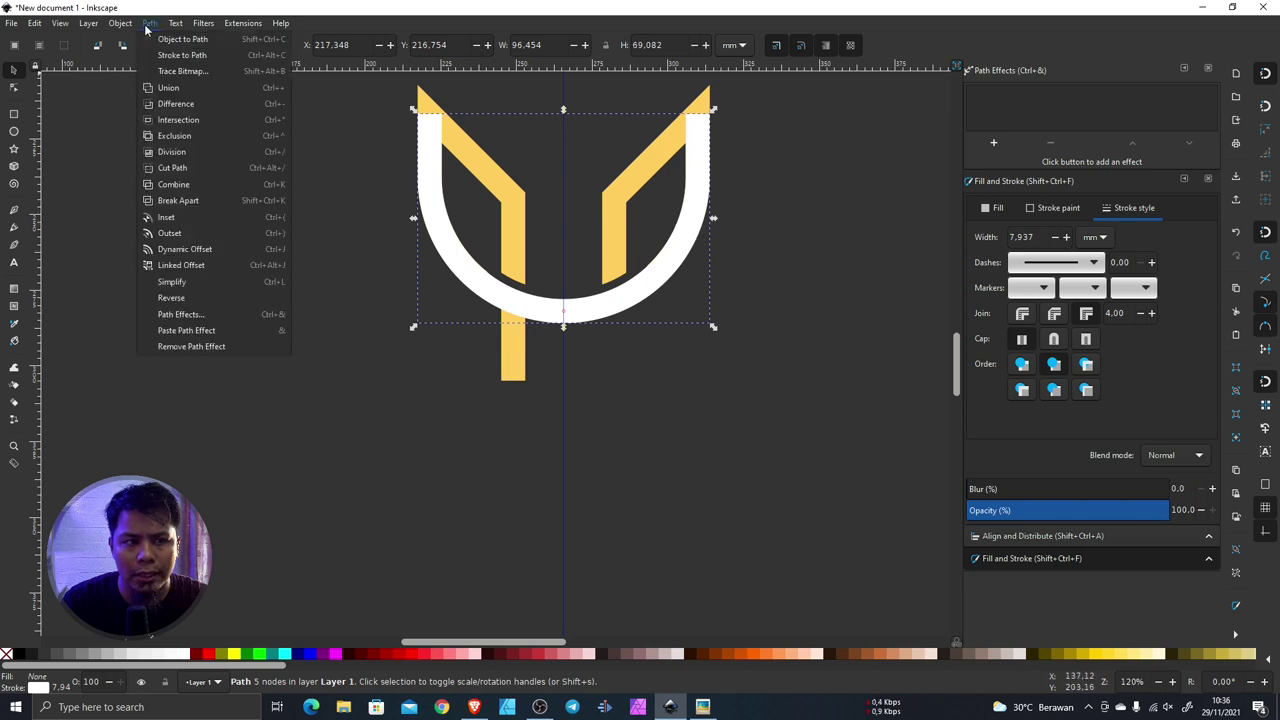
{"action": "left_click", "coordinate": [191, 57]}
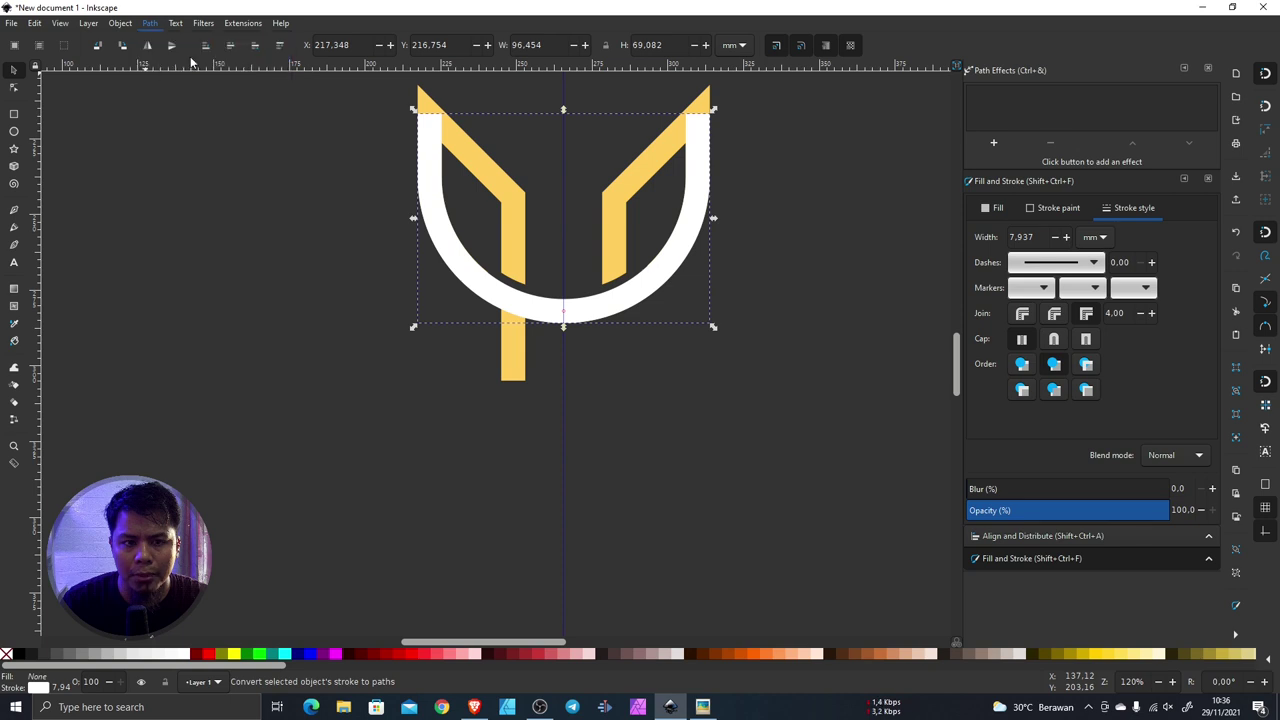
Step: Union the ring with the yellow Y into one yellow 80-node path
{"action": "left_click", "coordinate": [645, 160], "text": "shift"}
{"action": "left_click", "coordinate": [148, 25]}
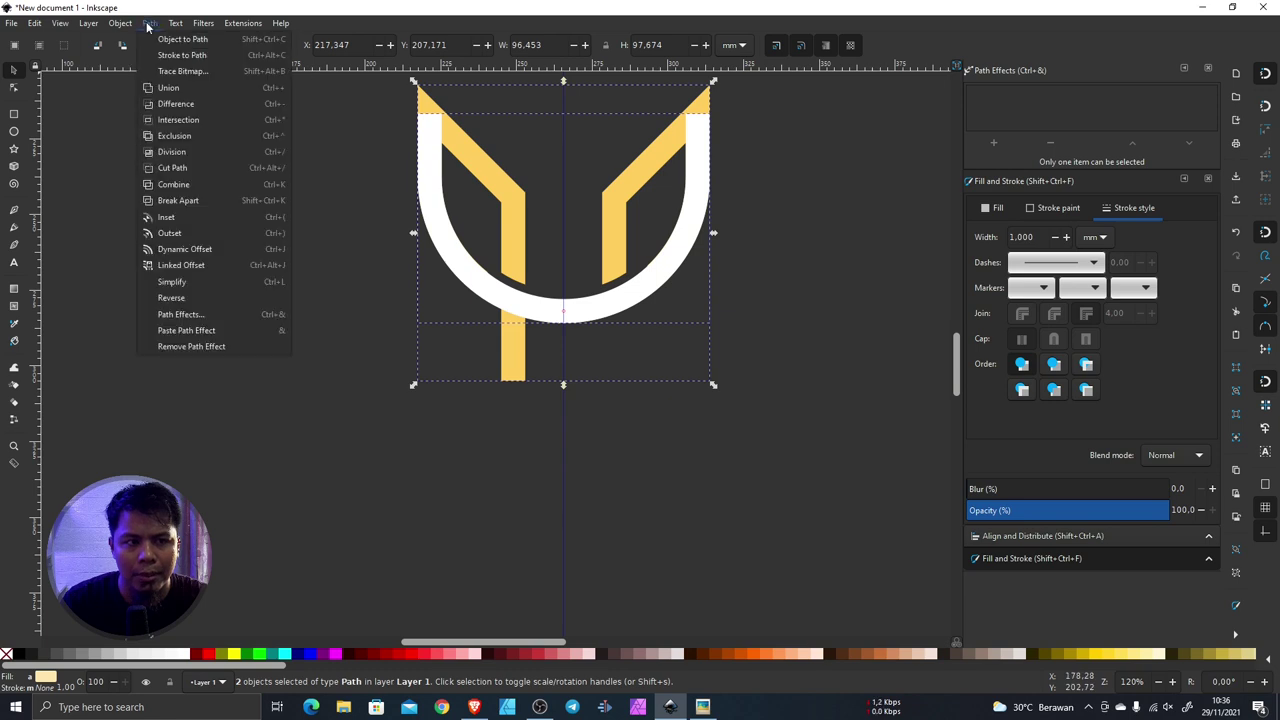
{"action": "left_click", "coordinate": [165, 90]}
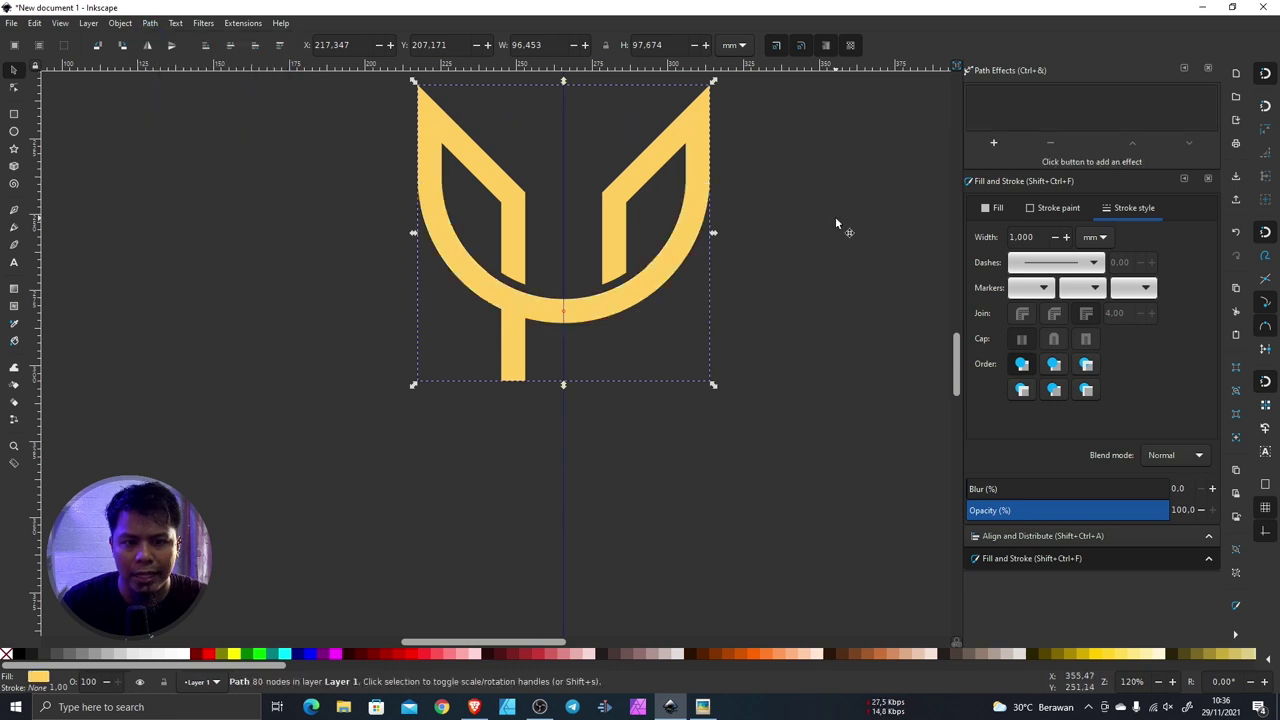
{"action": "key", "text": "Escape"}
Step: Duplicate the merged logo, move the copy left, then delete that copy
{"action": "scroll", "coordinate": [652, 294], "scroll_direction": "down", "scroll_amount": 3}
{"action": "scroll", "coordinate": [653, 345], "scroll_direction": "up", "scroll_amount": 5}
{"action": "scroll", "coordinate": [653, 345], "scroll_direction": "down", "scroll_amount": 1}
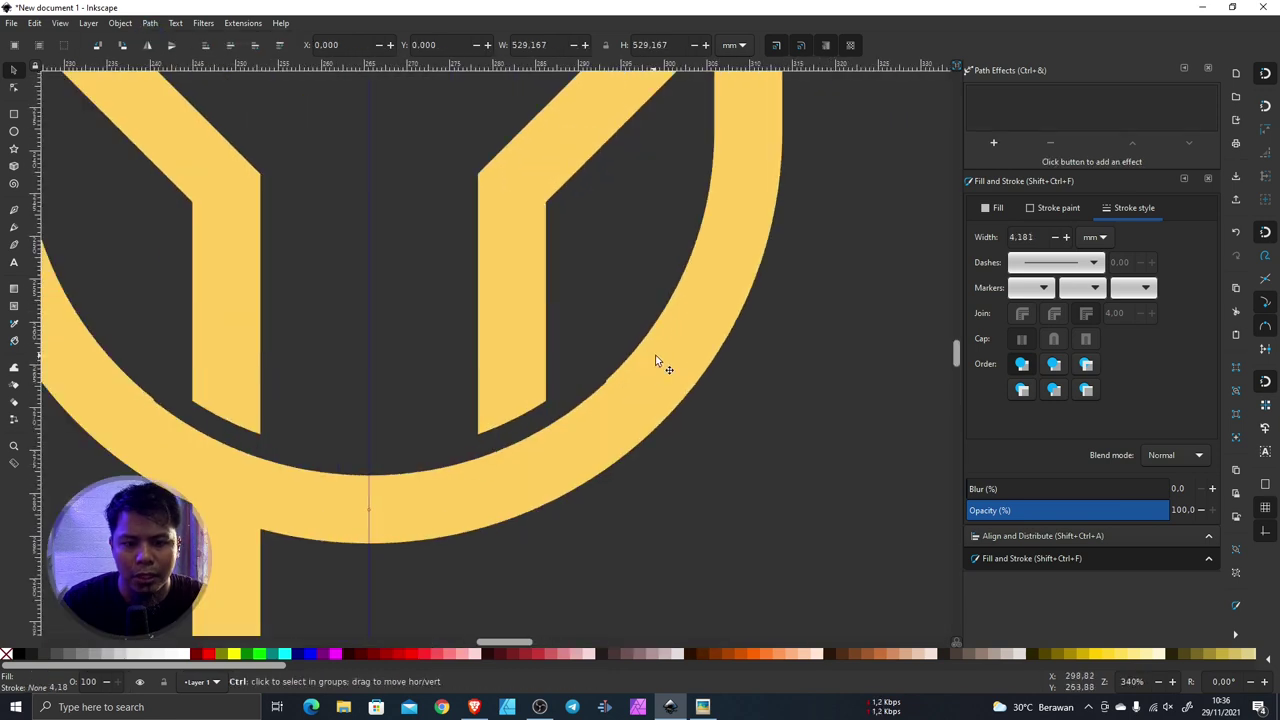
{"action": "scroll", "coordinate": [655, 350], "scroll_direction": "down", "scroll_amount": 1}
{"action": "scroll", "coordinate": [660, 358], "scroll_direction": "down", "scroll_amount": 1}
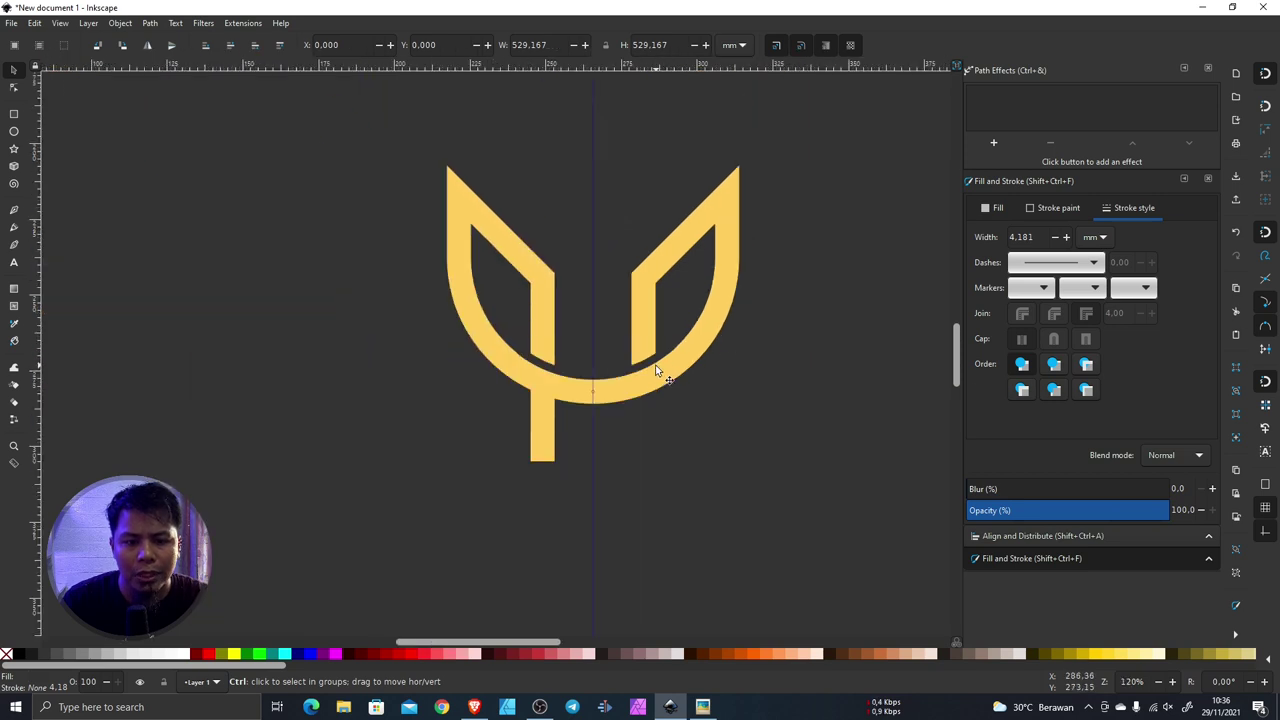
{"action": "scroll", "coordinate": [656, 371], "scroll_direction": "up", "scroll_amount": 1}
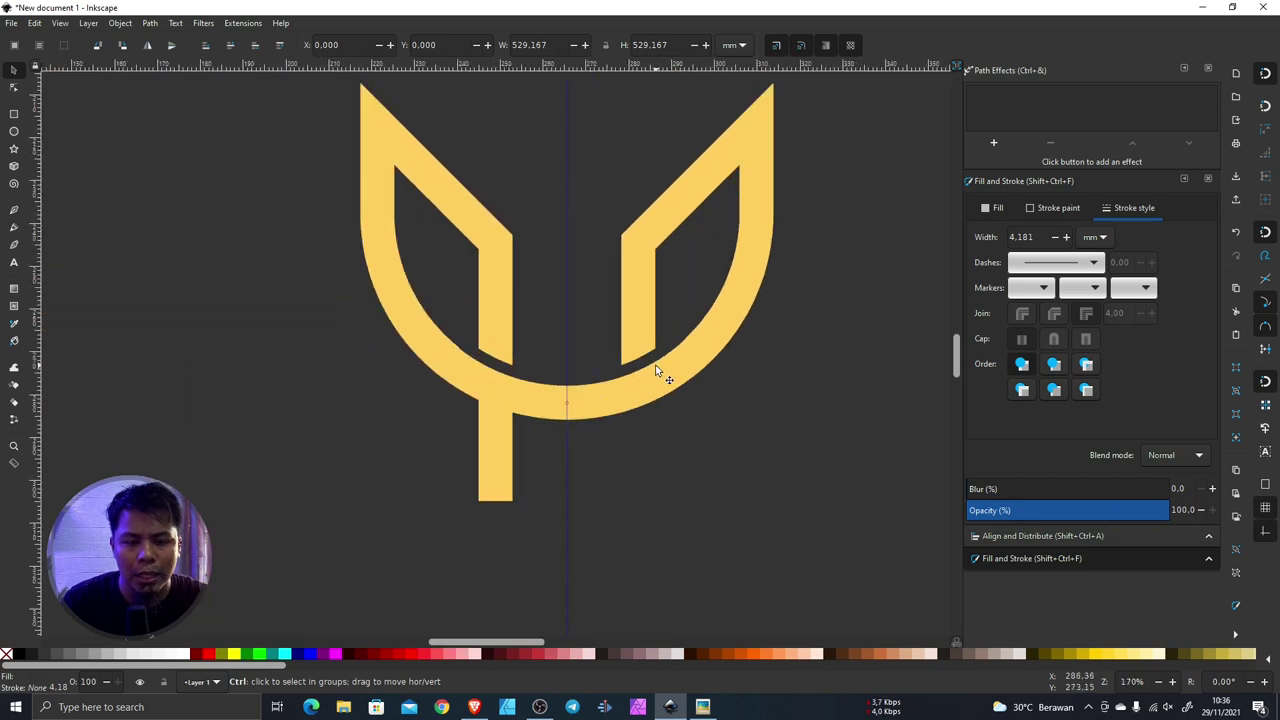
{"action": "scroll", "coordinate": [647, 374], "scroll_direction": "down", "scroll_amount": 1}
{"action": "left_click", "coordinate": [647, 378]}
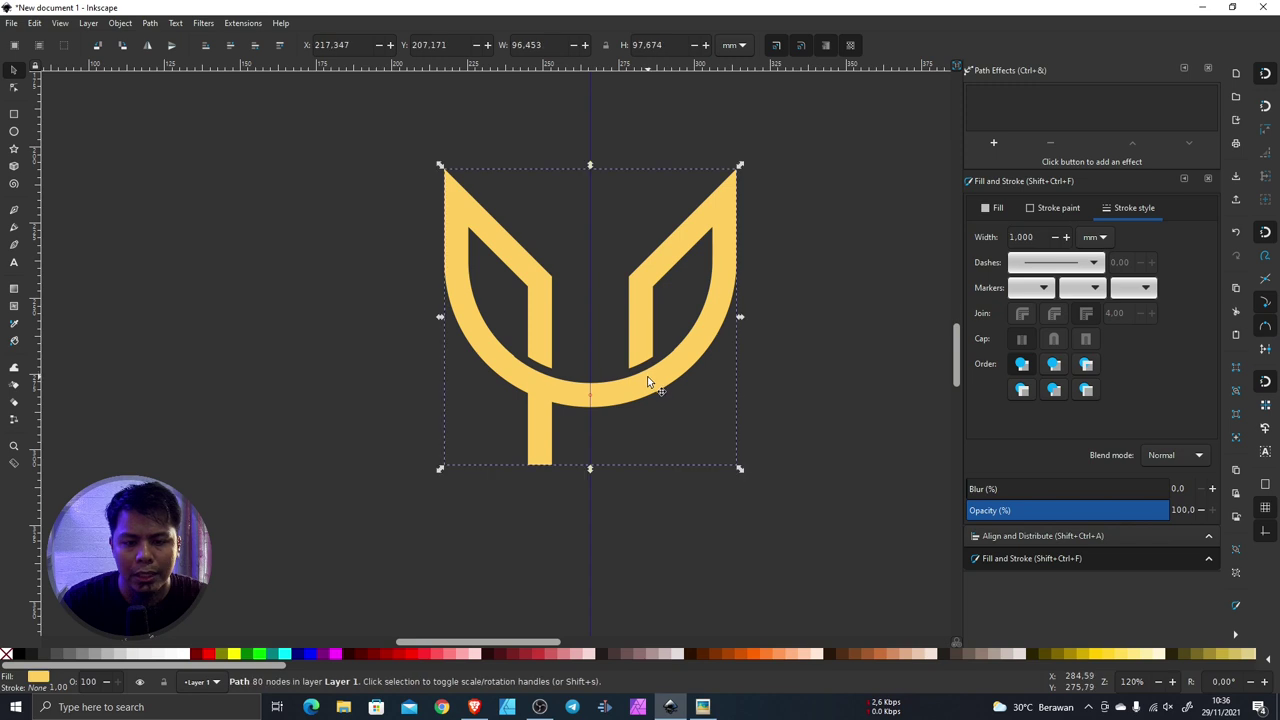
{"action": "right_click", "coordinate": [647, 380]}
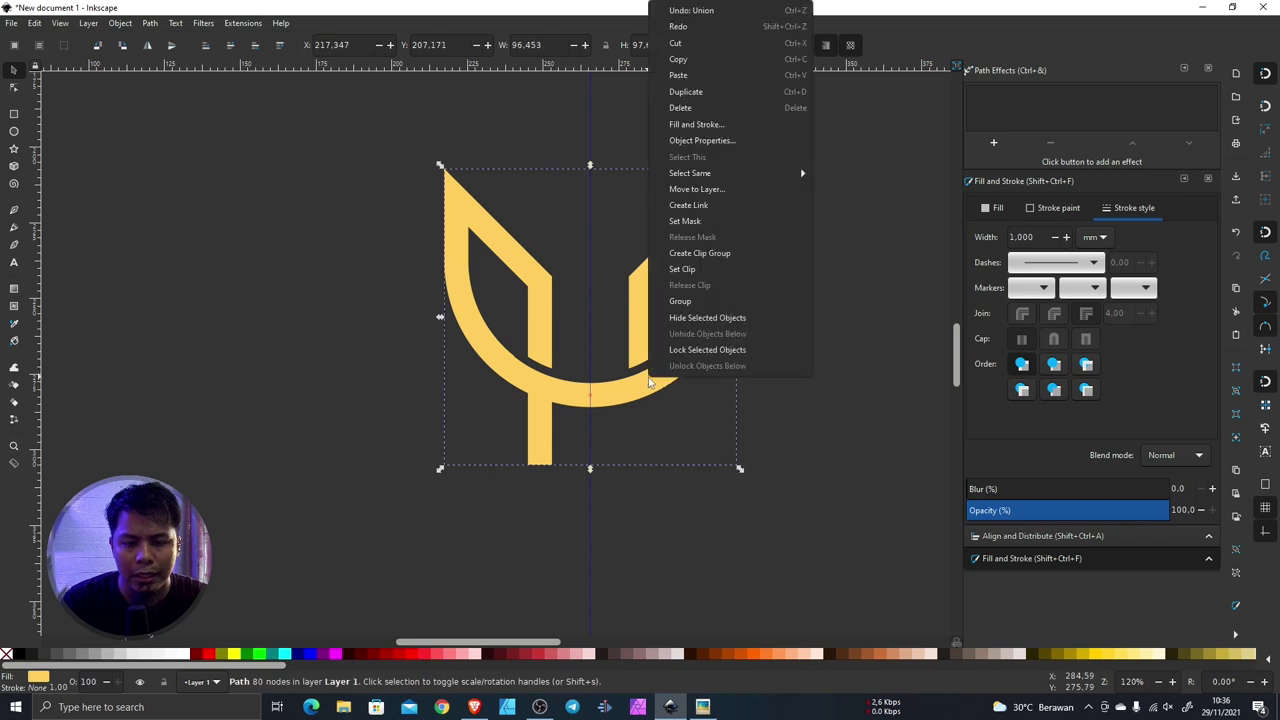
{"action": "left_click", "coordinate": [690, 91]}
{"action": "scroll", "coordinate": [683, 286], "scroll_direction": "down", "scroll_amount": 2}
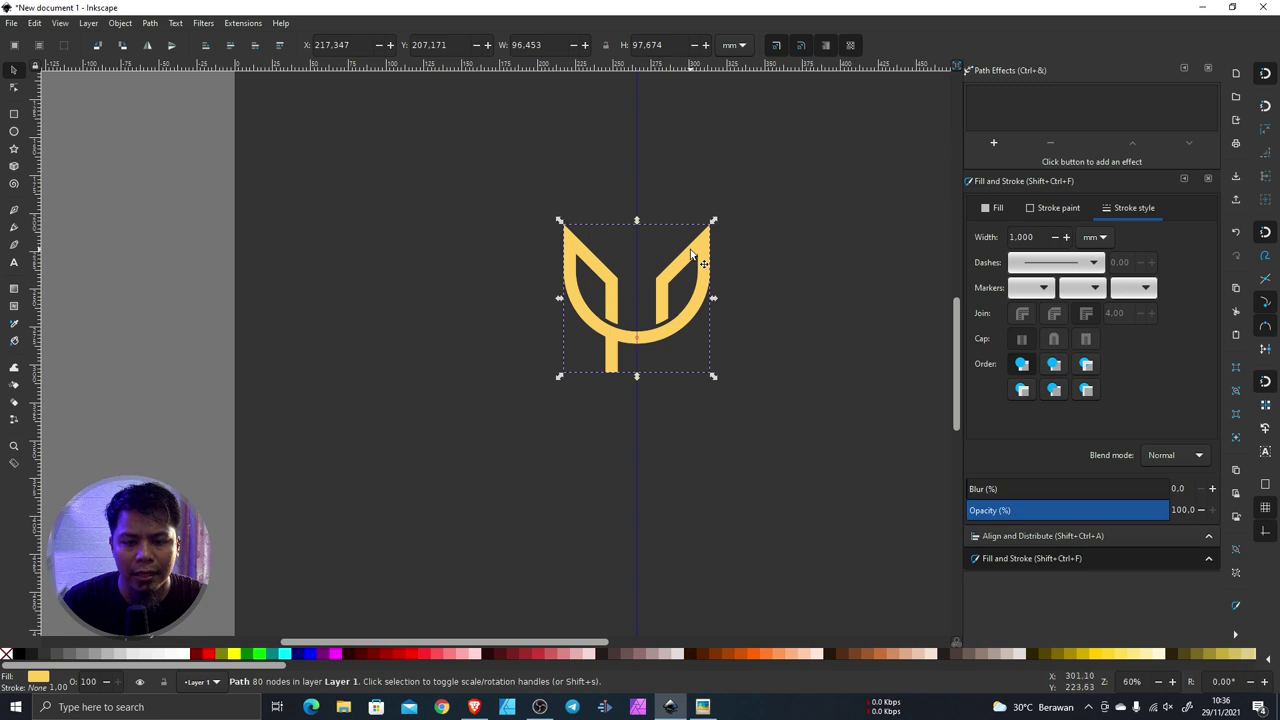
{"action": "left_click_drag", "start_coordinate": [691, 255], "coordinate": [611, 260]}
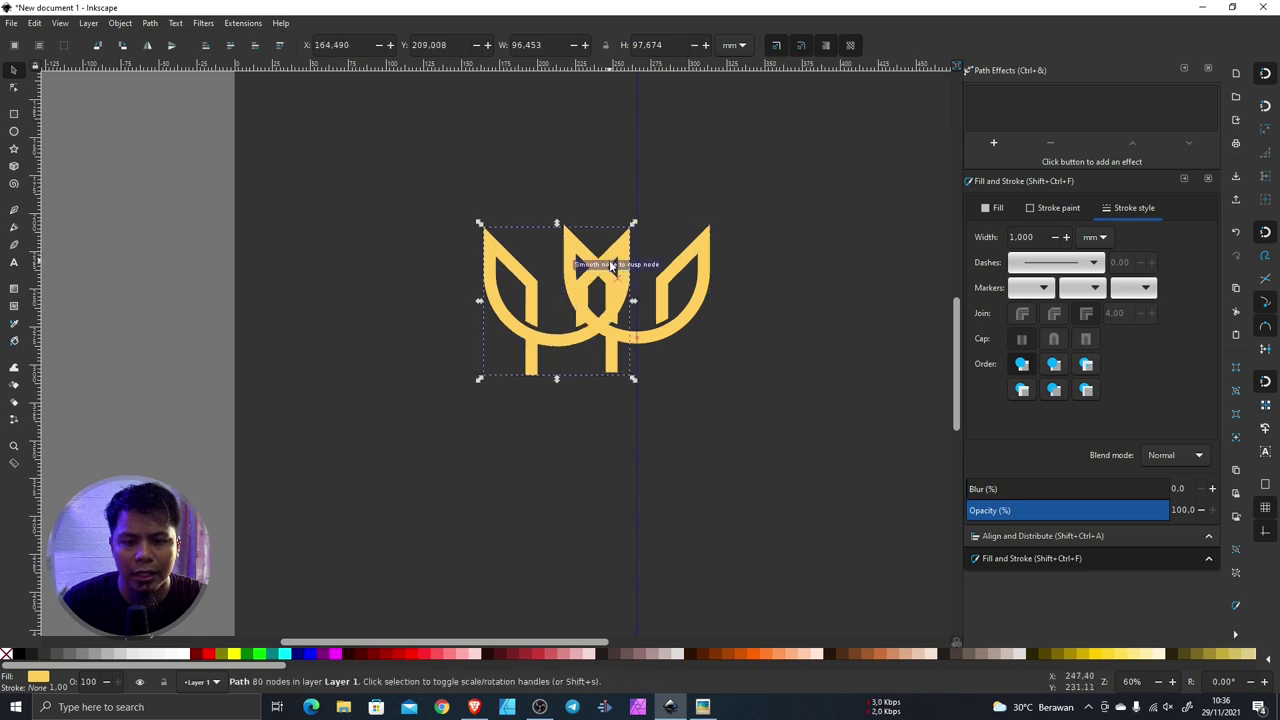
{"action": "right_click", "coordinate": [611, 262]}
{"action": "left_click", "coordinate": [663, 369]}
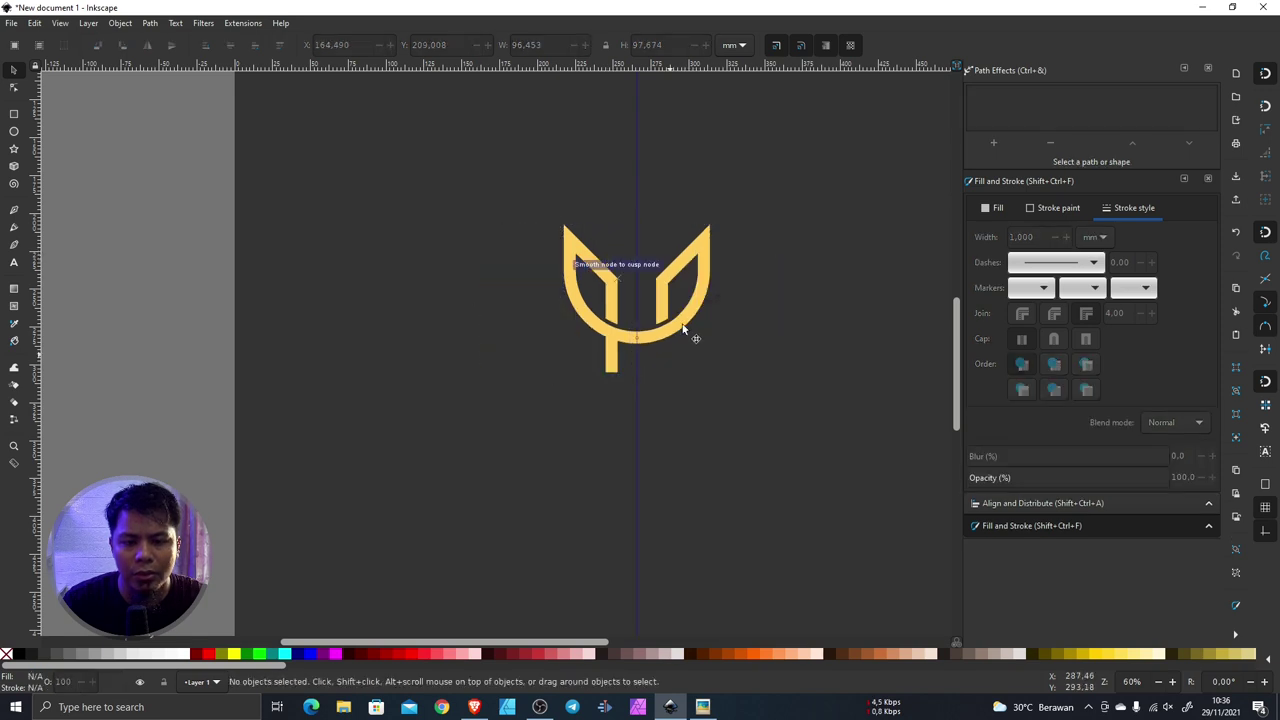
Step: Test a roughly 15° tilt with a rotation handle, then undo it
{"action": "left_click", "coordinate": [705, 270]}
{"action": "left_click", "coordinate": [705, 247]}
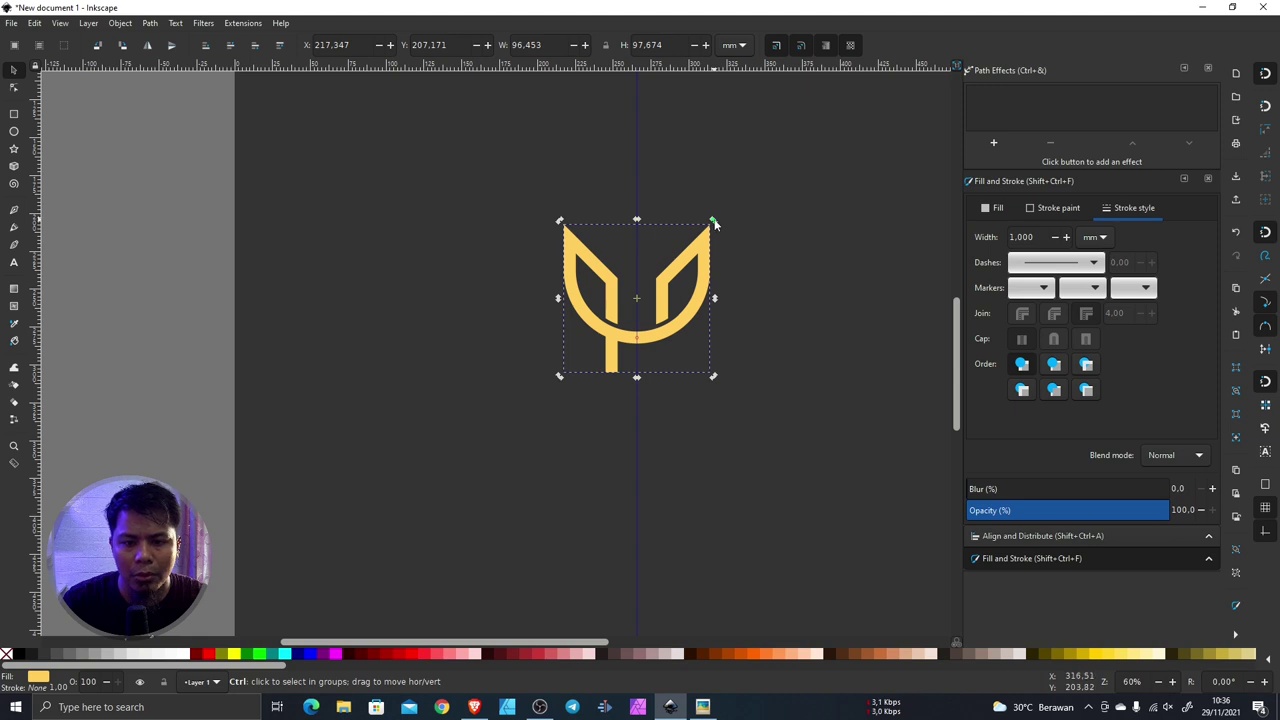
{"action": "left_click_drag", "start_coordinate": [714, 222], "coordinate": [747, 289]}
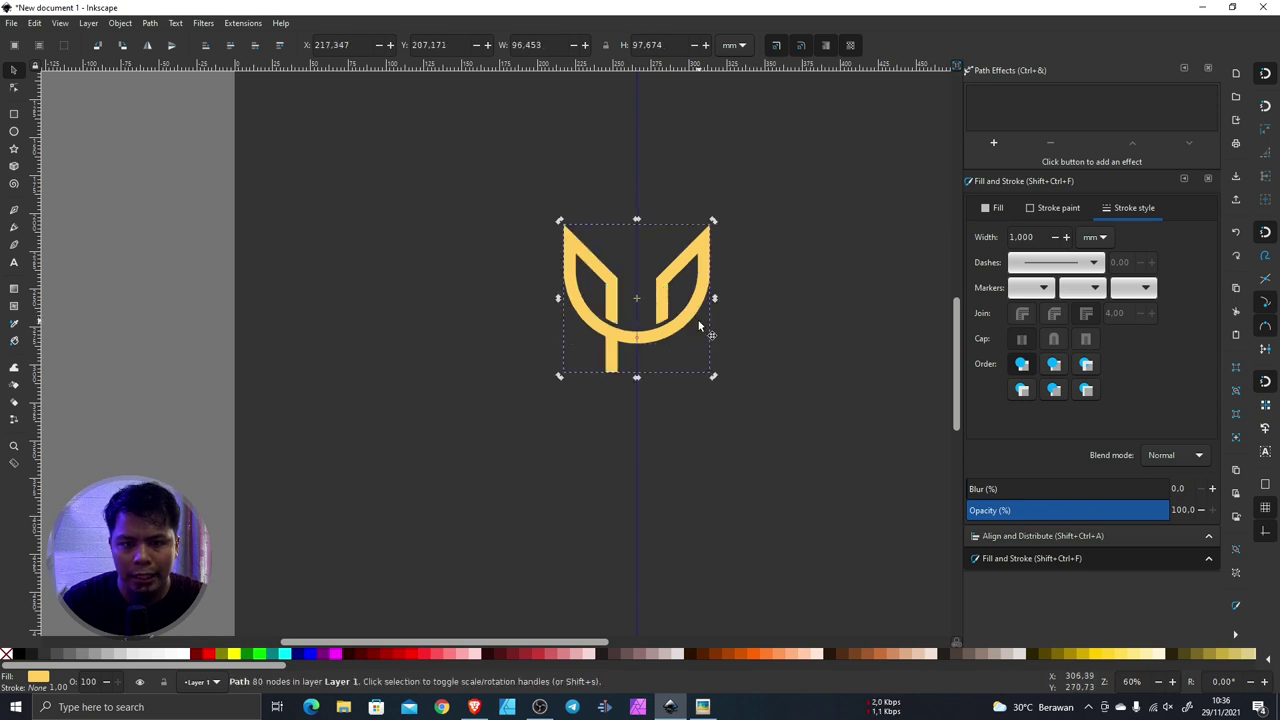
{"action": "key", "text": "ctrl+z"}
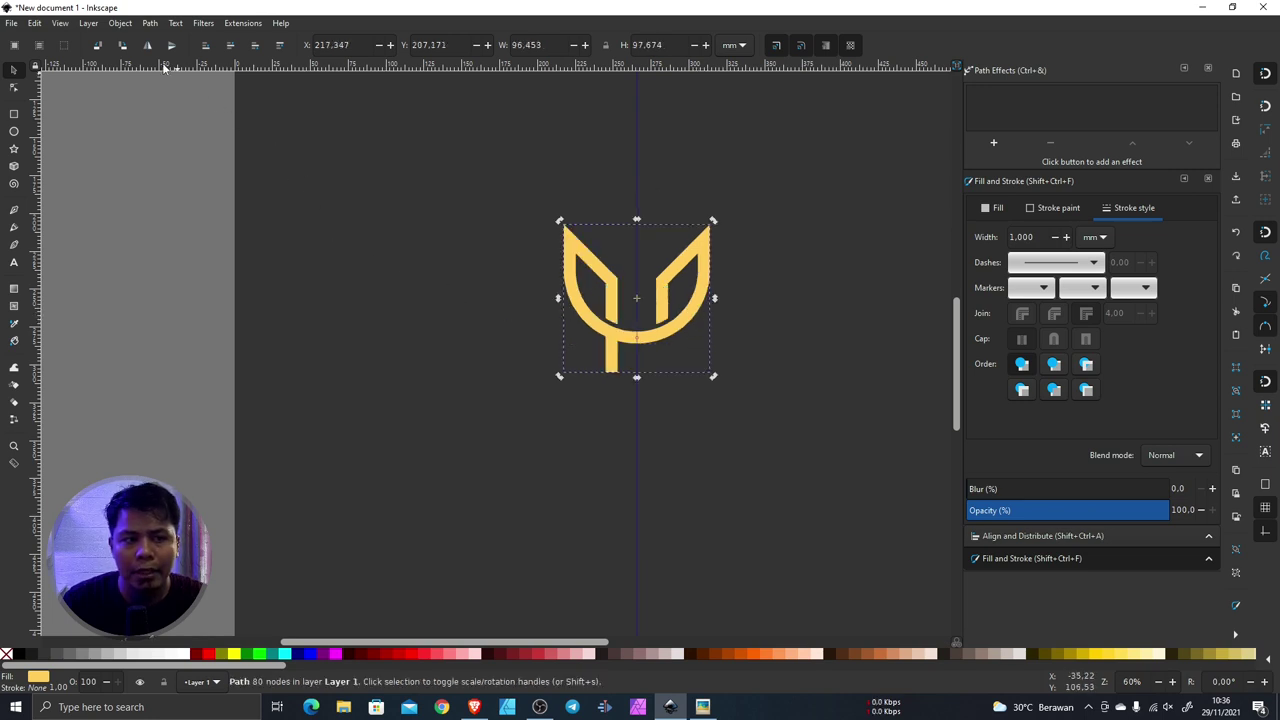
Step: Apply a 45° rotation in the Transform dialog, giving 117.758 × 103.858 mm bounds
{"action": "left_click", "coordinate": [120, 23]}
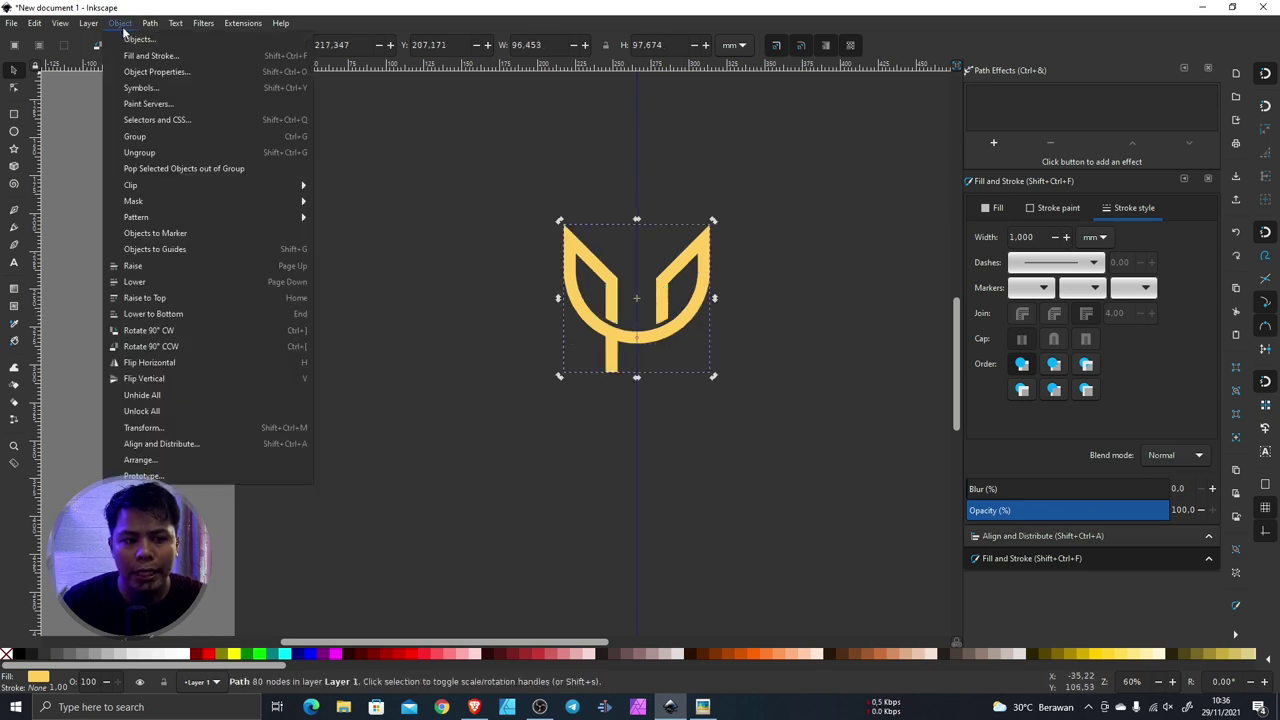
{"action": "left_click", "coordinate": [178, 428]}
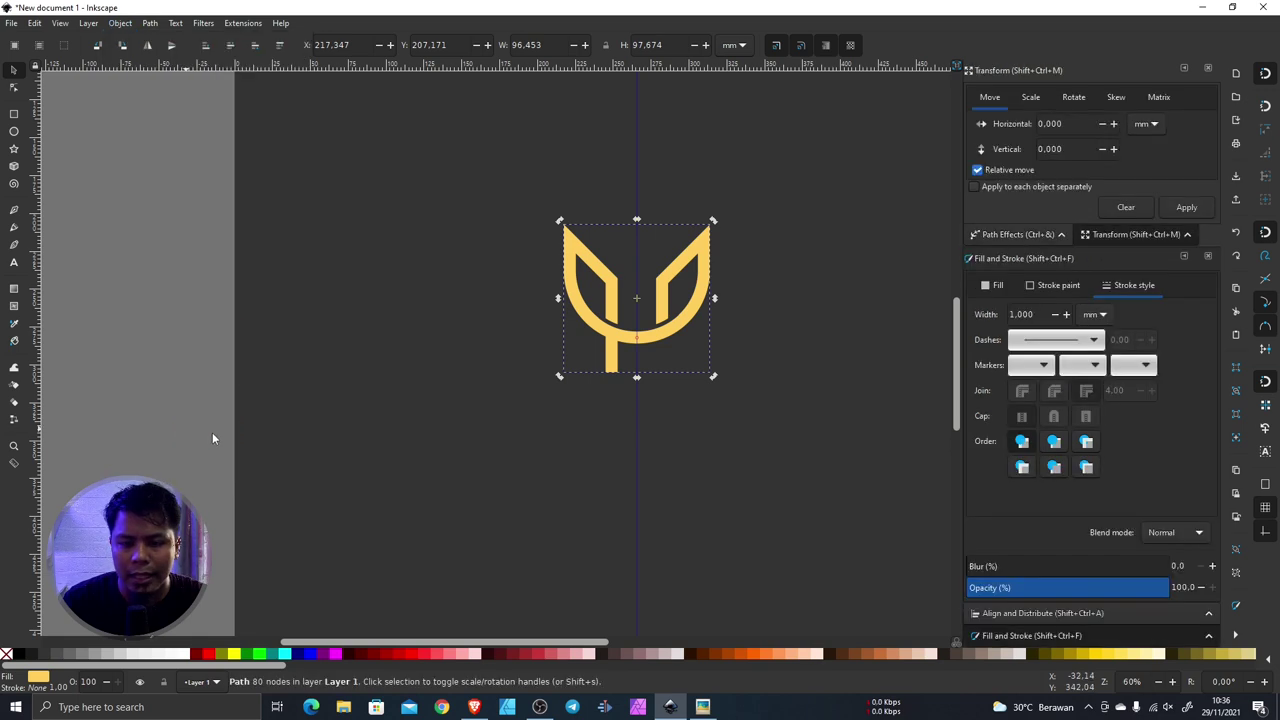
{"action": "left_click", "coordinate": [1075, 98]}
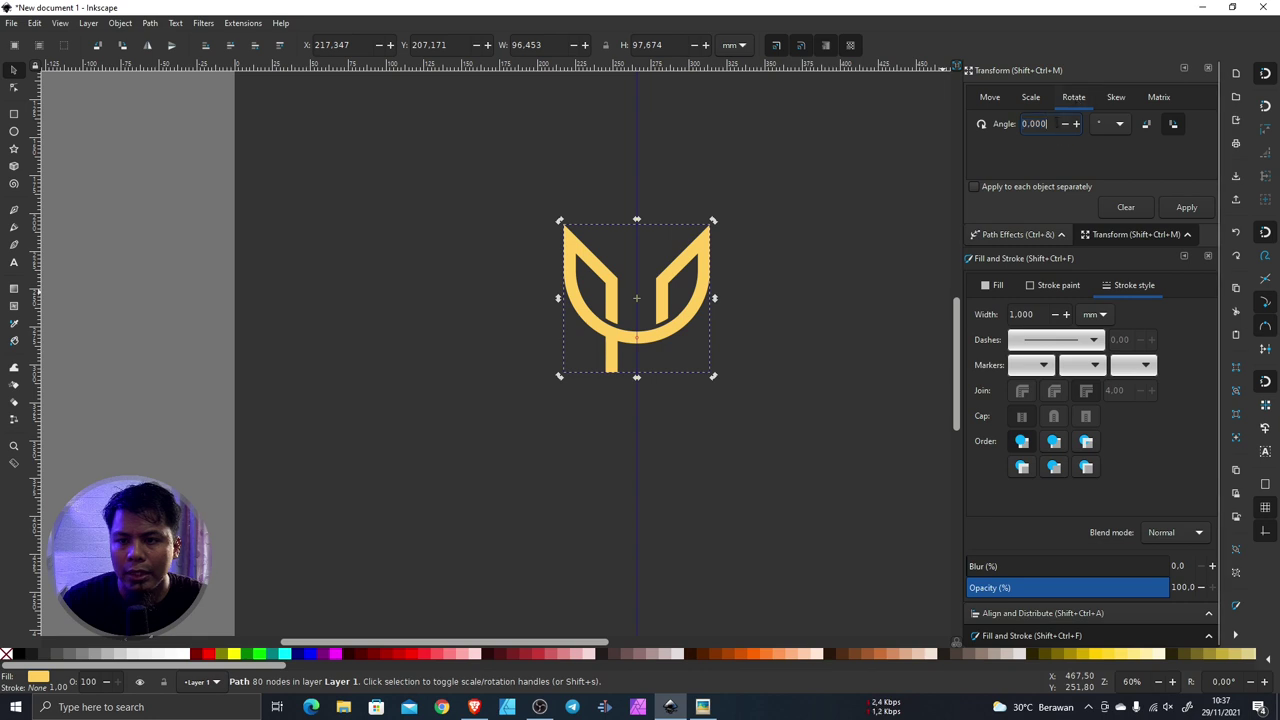
{"action": "type", "text": "45"}
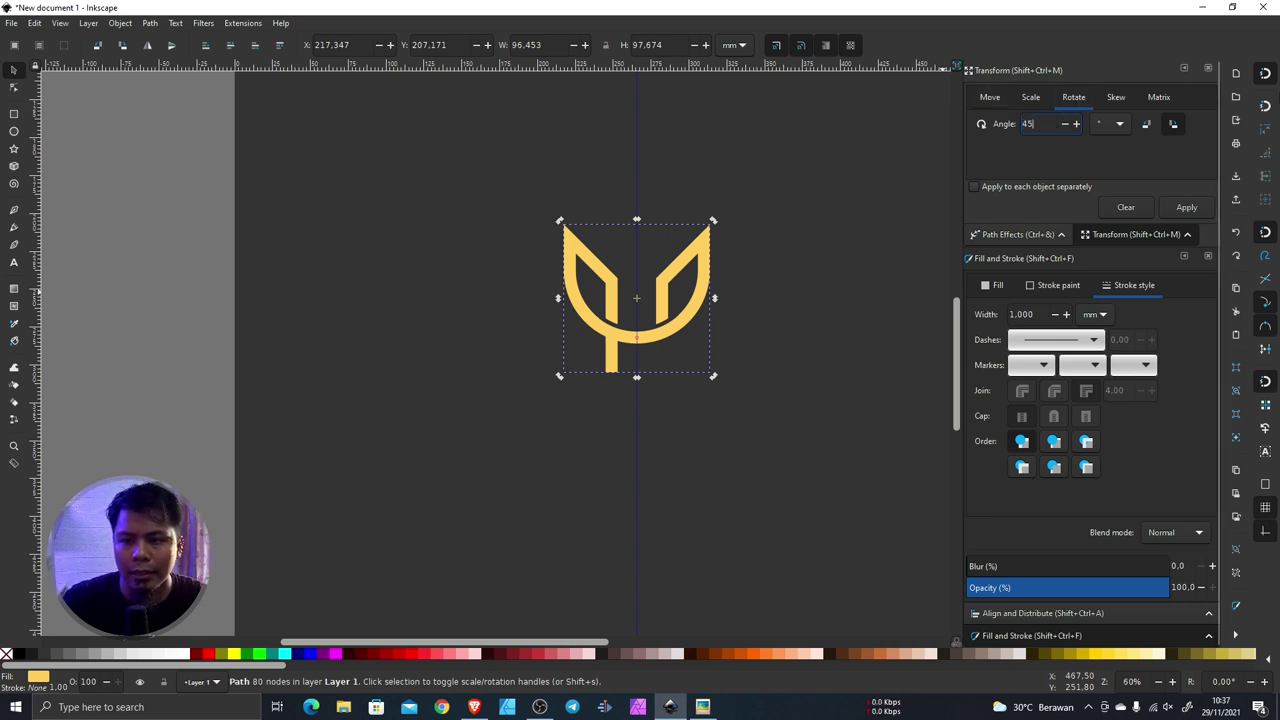
{"action": "left_click", "coordinate": [1186, 207]}
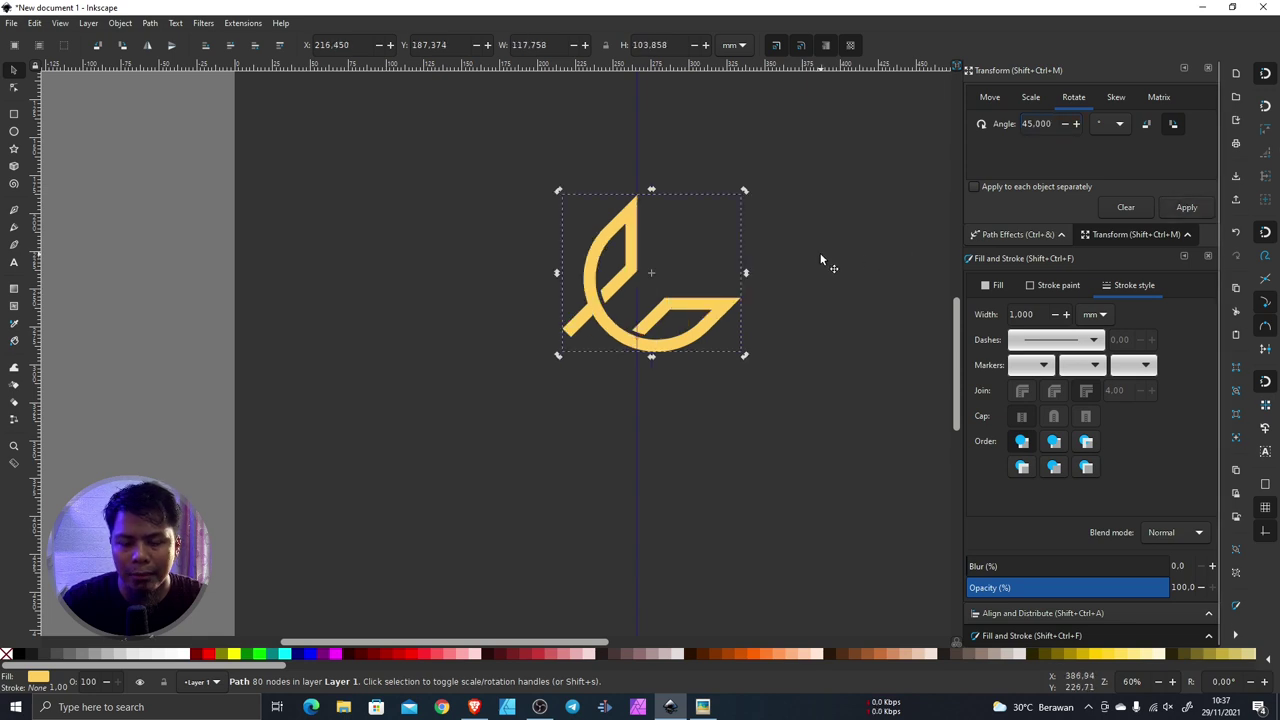
{"action": "scroll", "coordinate": [735, 265], "scroll_direction": "down", "scroll_amount": 3, "text": "ctrl"}
{"action": "scroll", "coordinate": [735, 265], "scroll_direction": "up", "scroll_amount": 3, "text": "ctrl"}
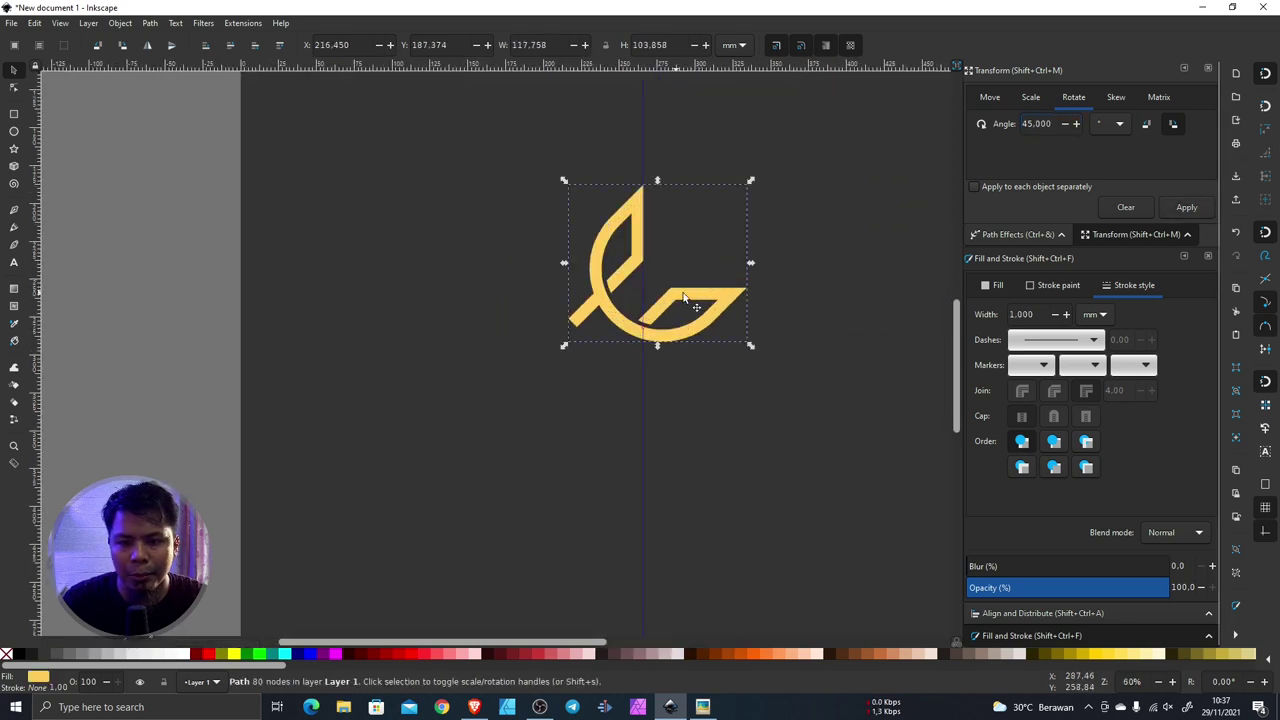
Step: Duplicate the tilted leaf, flip the copy horizontally, and snap it against the original's tip
{"action": "left_click_drag", "start_coordinate": [690, 303], "coordinate": [787, 298]}
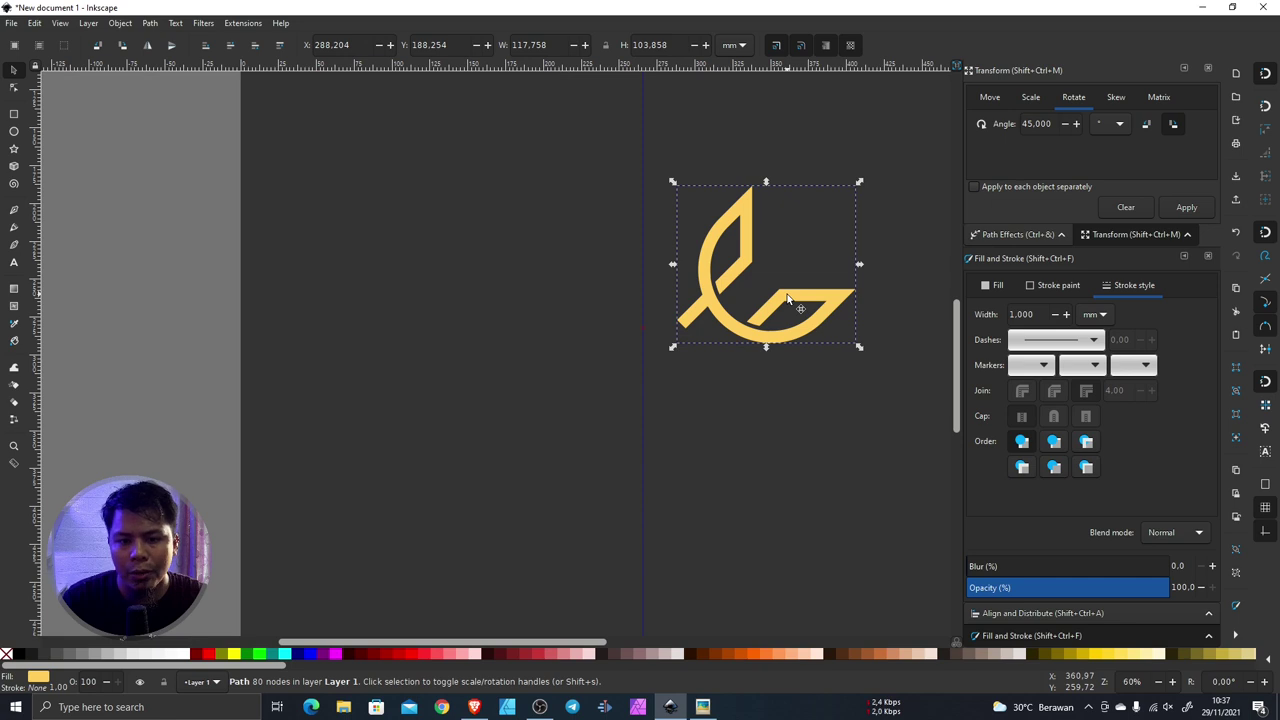
{"action": "right_click", "coordinate": [787, 298]}
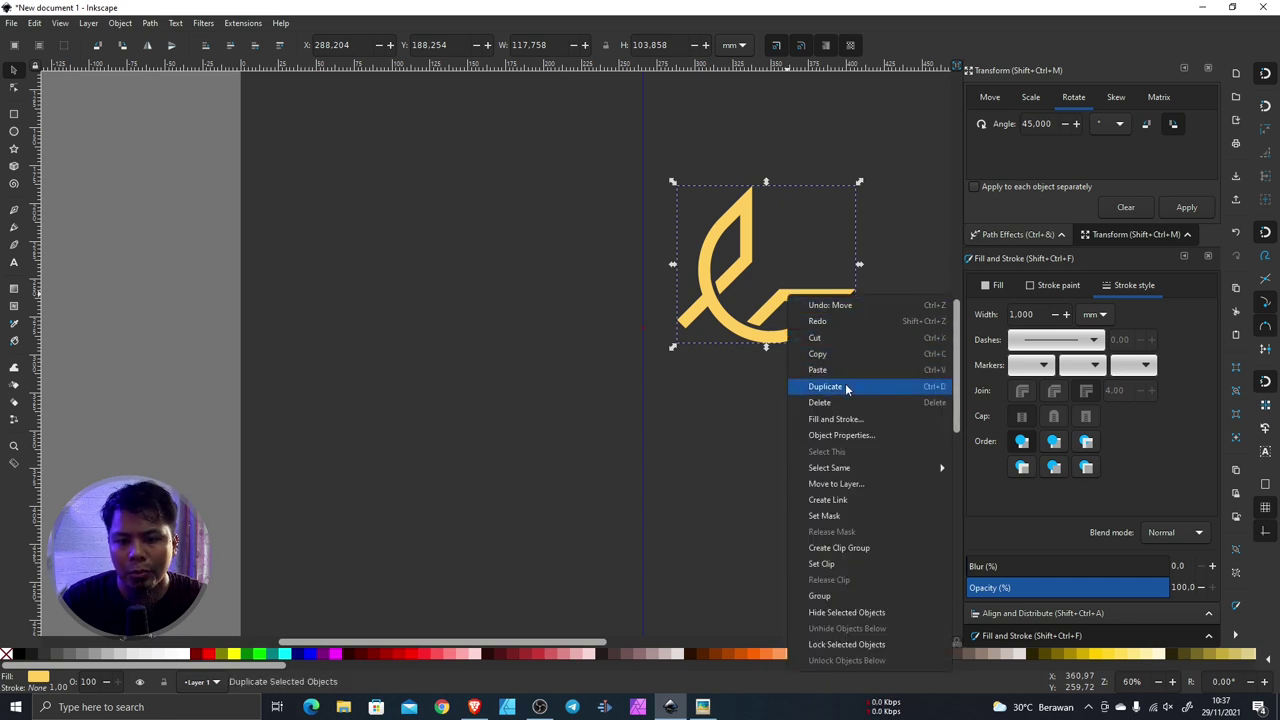
{"action": "left_click", "coordinate": [800, 387]}
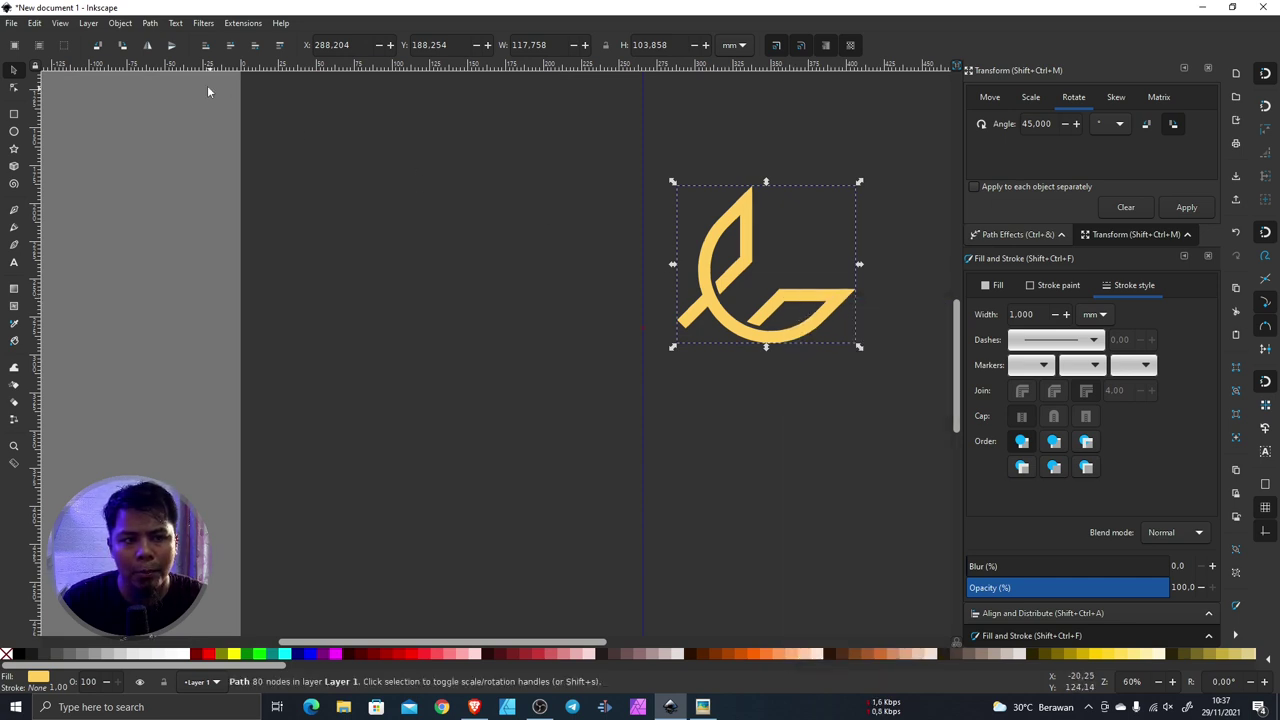
{"action": "left_click", "coordinate": [147, 45]}
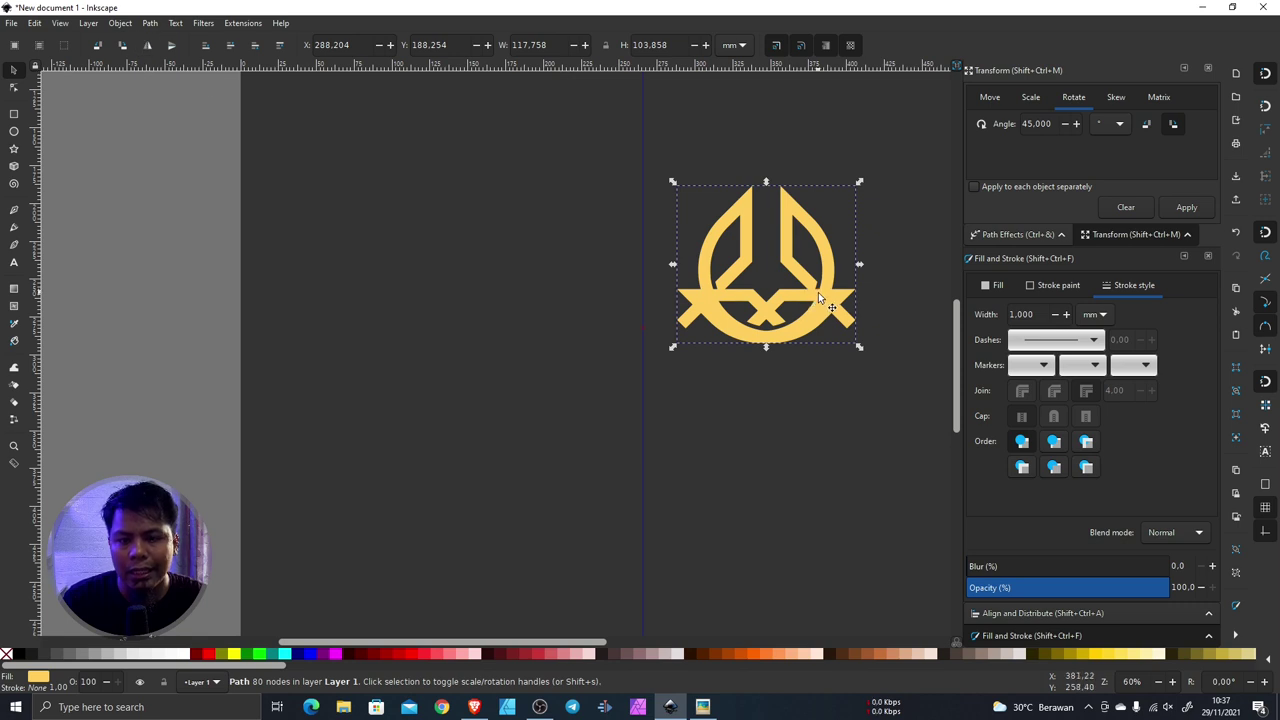
{"action": "left_click_drag", "start_coordinate": [818, 294], "coordinate": [715, 291]}
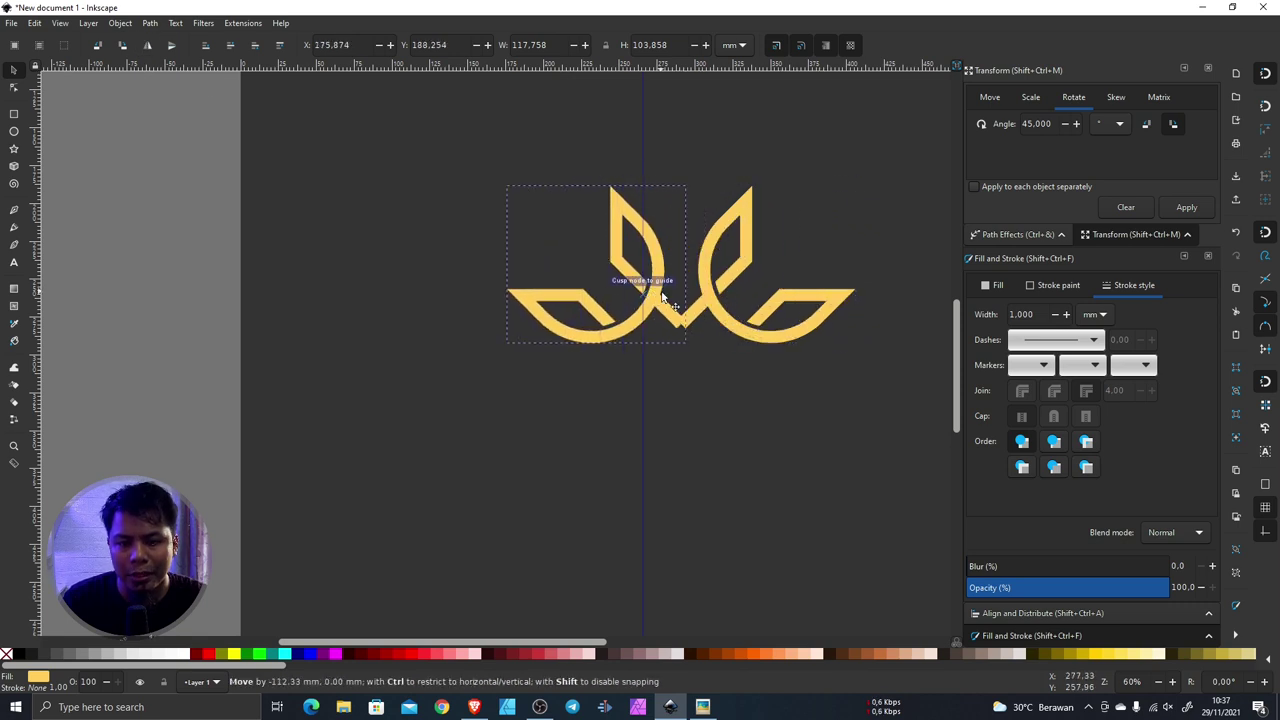
{"action": "left_click_drag", "start_coordinate": [662, 296], "coordinate": [662, 291]}
Step: Union both halves into one 160-node lotus and move it higher on the page
{"action": "scroll", "coordinate": [701, 300], "scroll_direction": "up", "scroll_amount": 4}
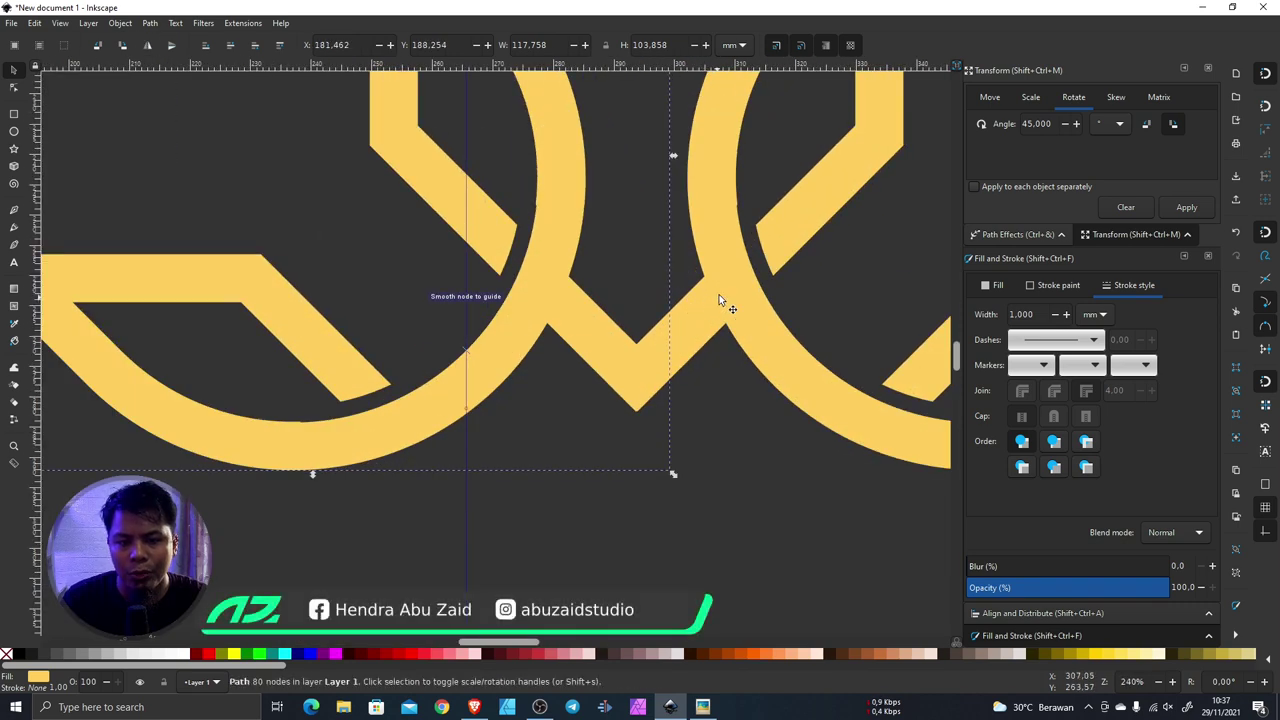
{"action": "left_click", "coordinate": [719, 291], "text": "shift"}
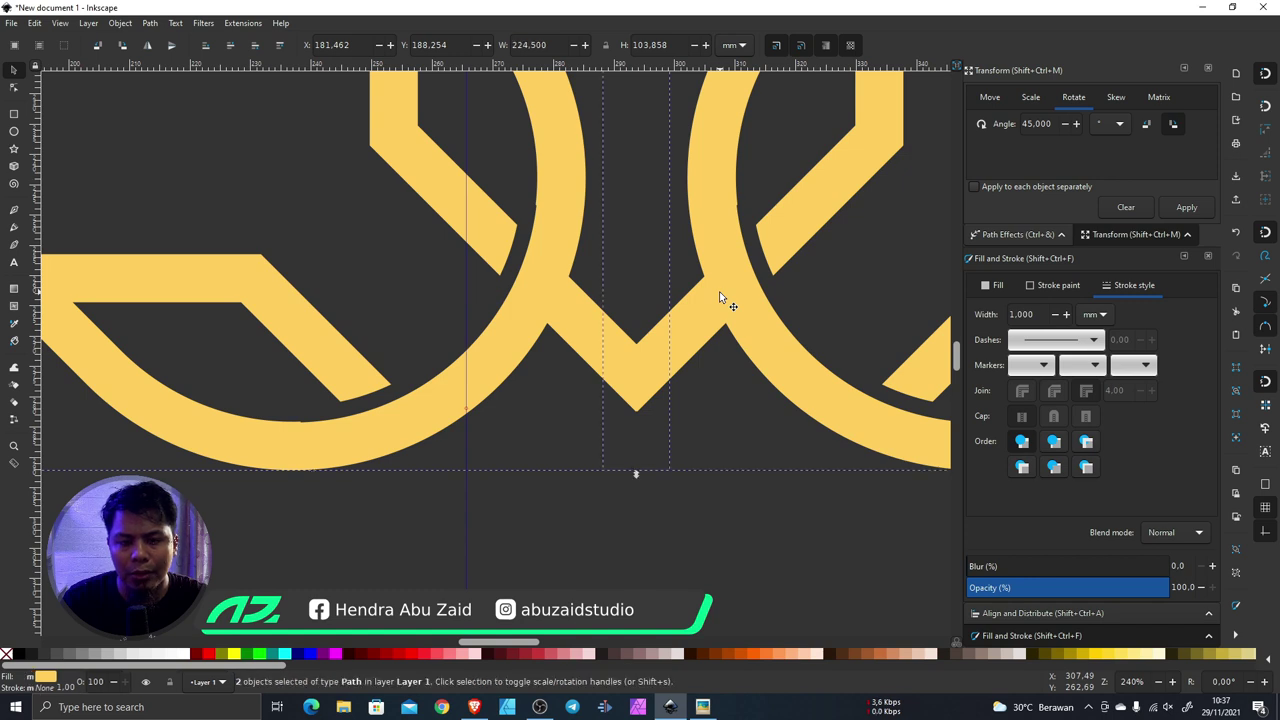
{"action": "scroll", "coordinate": [687, 310], "scroll_direction": "down", "scroll_amount": 2}
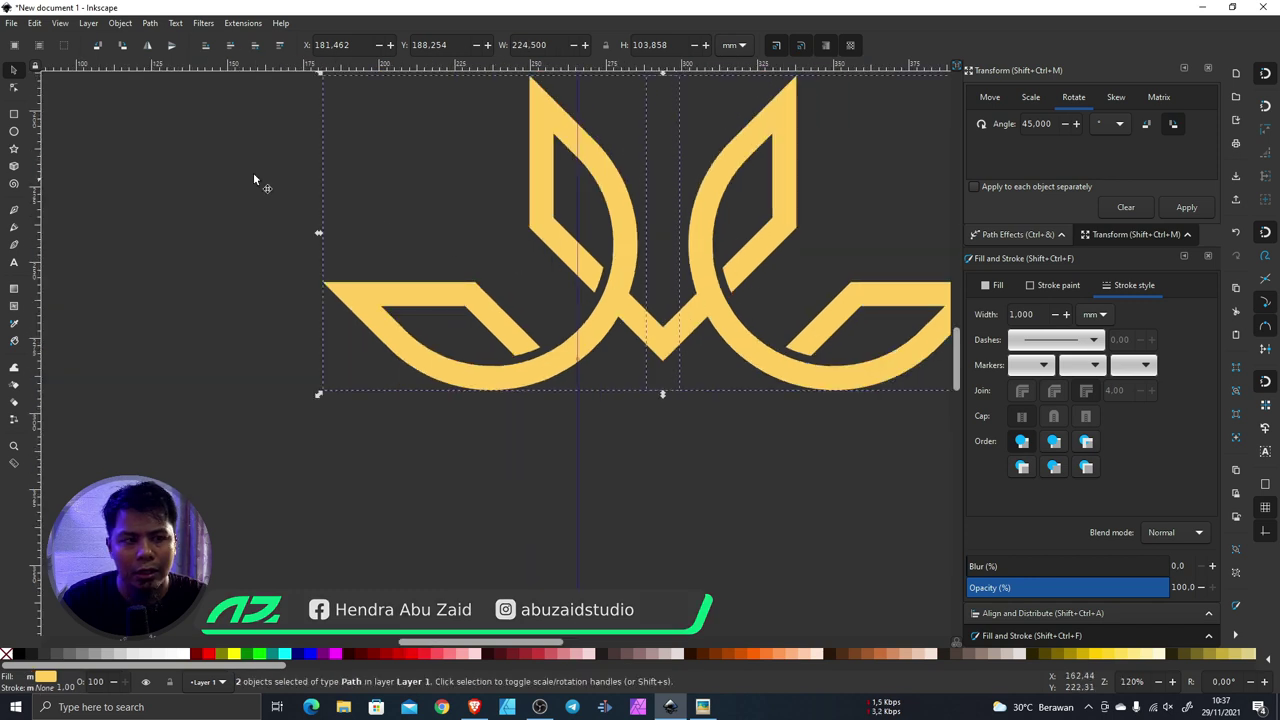
{"action": "left_click", "coordinate": [150, 23]}
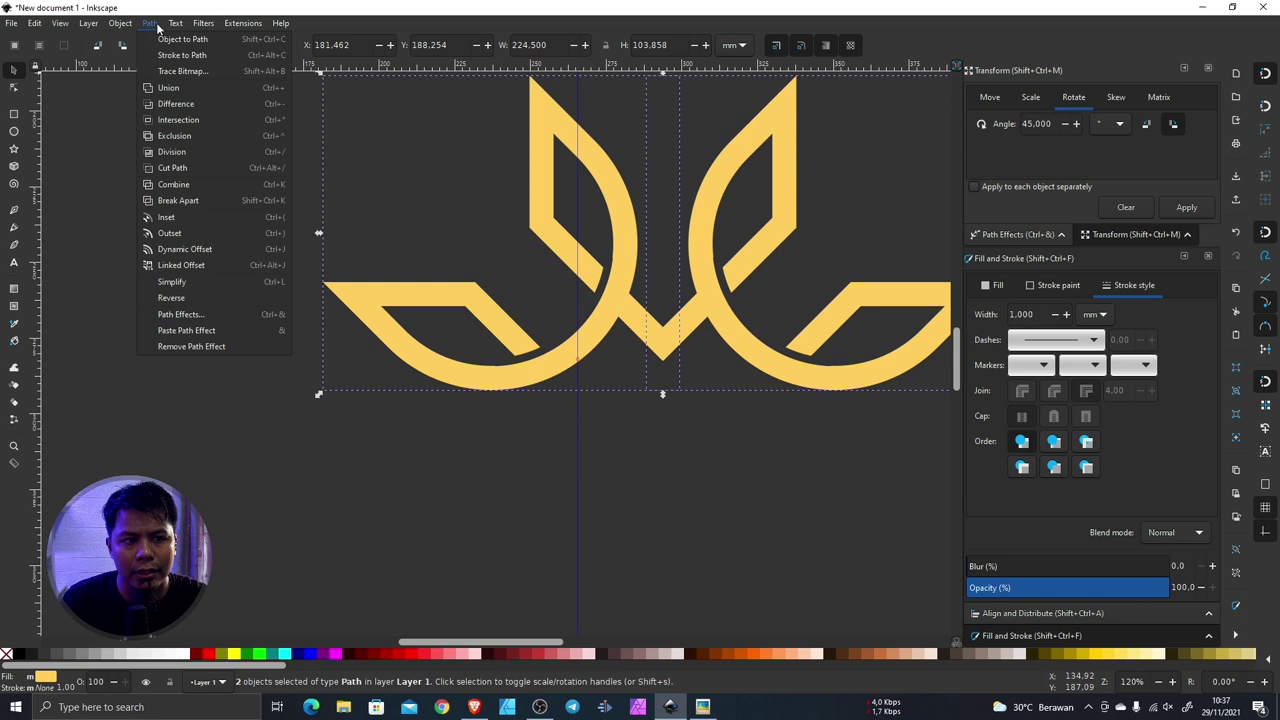
{"action": "left_click", "coordinate": [160, 90]}
{"action": "scroll", "coordinate": [263, 306], "scroll_direction": "down", "scroll_amount": 3}
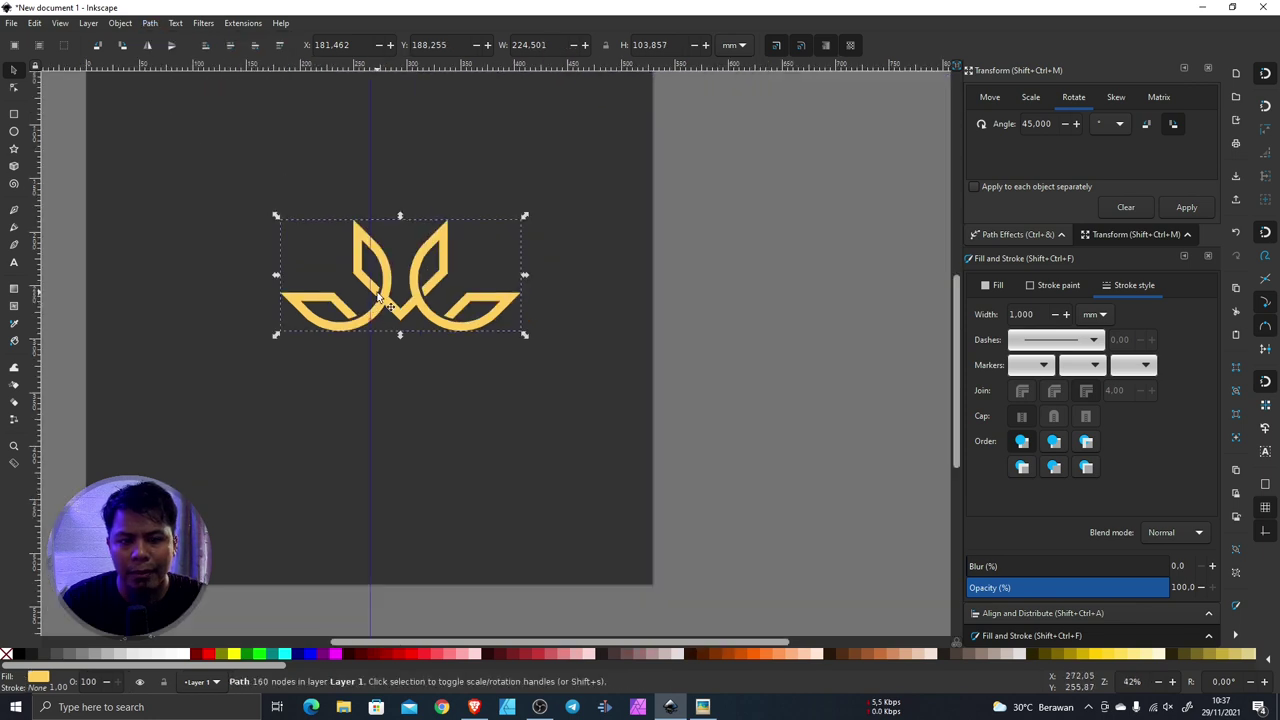
{"action": "mouse_move", "coordinate": [424, 298]}
{"action": "left_mouse_down"}
{"action": "mouse_move", "coordinate": [382, 277]}
{"action": "mouse_move", "coordinate": [382, 253]}
{"action": "left_mouse_up"}
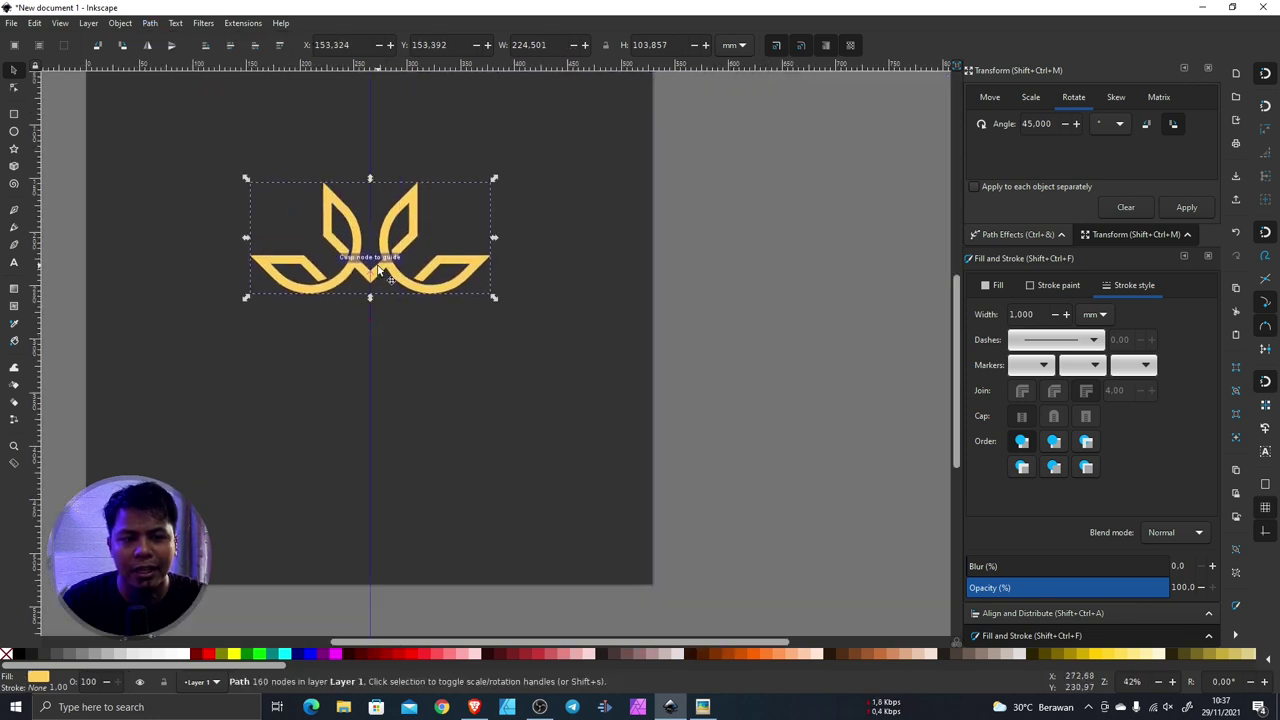
{"action": "scroll", "coordinate": [418, 285], "scroll_direction": "down", "scroll_amount": 3}
{"action": "scroll", "coordinate": [420, 286], "scroll_direction": "up", "scroll_amount": 2}
{"action": "scroll", "coordinate": [422, 284], "scroll_direction": "up", "scroll_amount": 1}
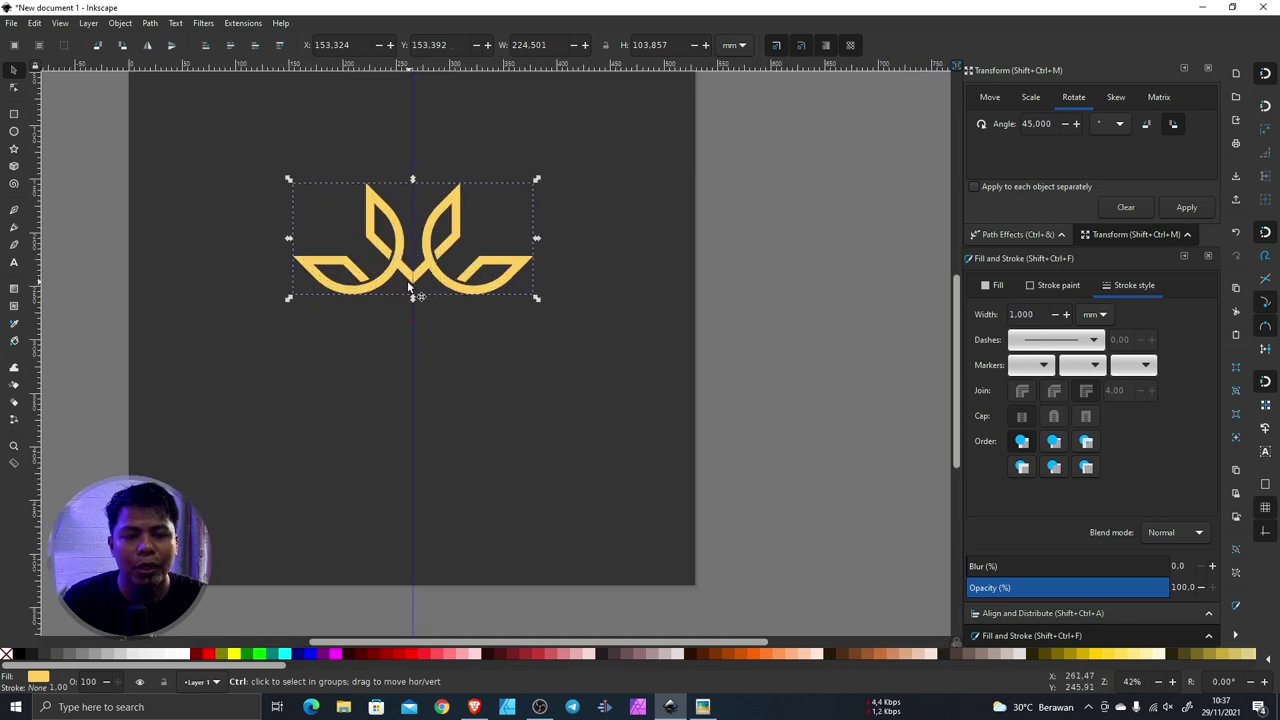
{"action": "scroll", "coordinate": [410, 155], "scroll_direction": "up", "scroll_amount": 2}
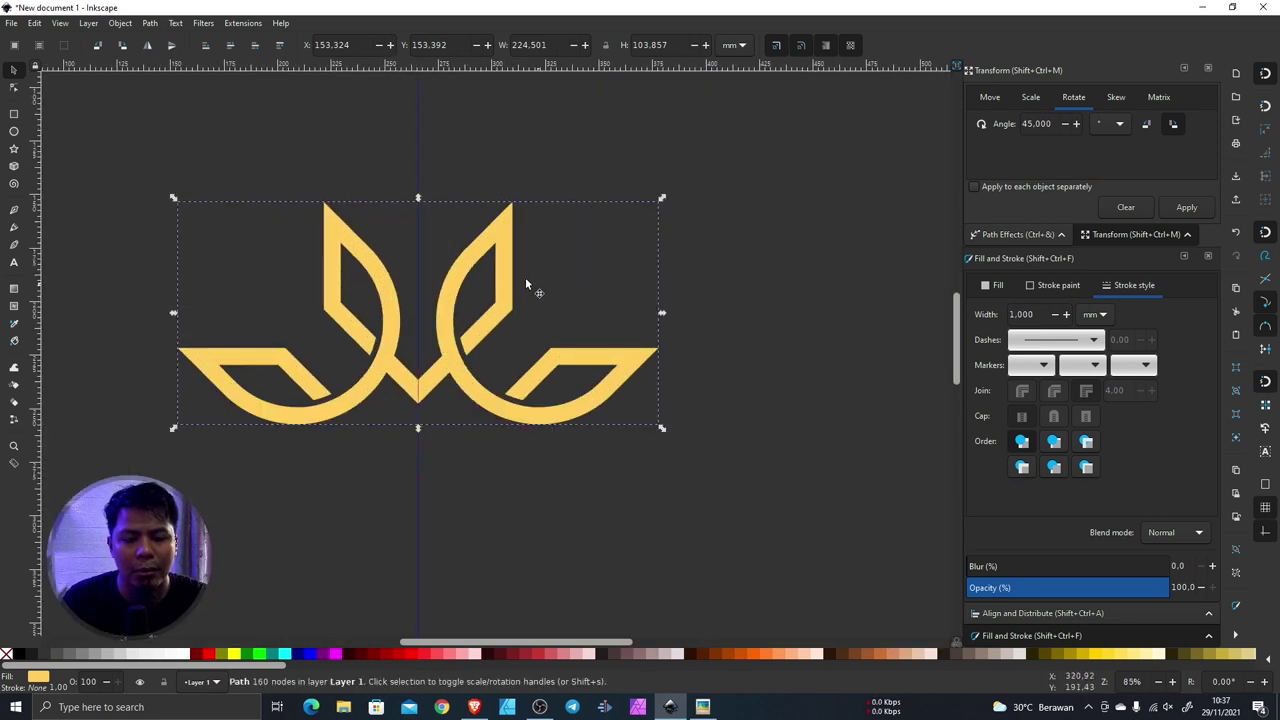
{"action": "scroll", "coordinate": [350, 279], "scroll_direction": "down", "scroll_amount": 3}
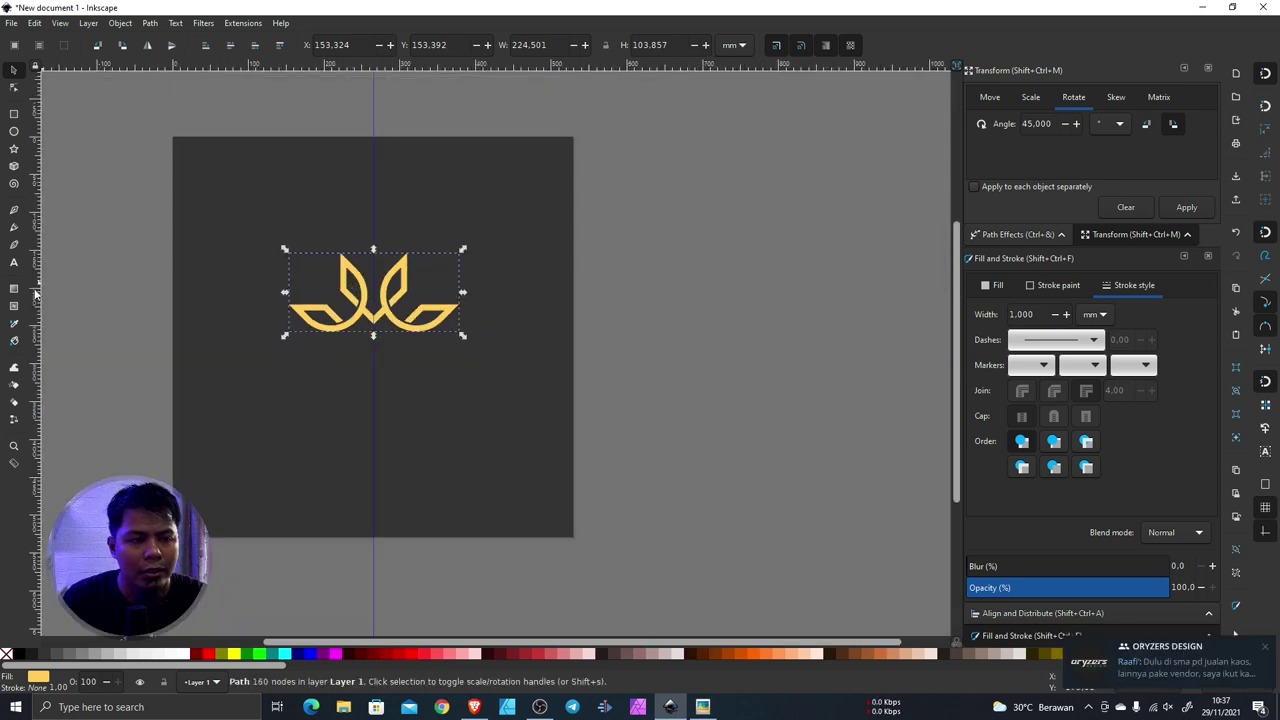
Step: Create a lens shape by intersecting two overlapping ellipses
{"action": "key", "text": "e"}
{"action": "scroll", "coordinate": [214, 189], "scroll_direction": "up", "scroll_amount": 1}
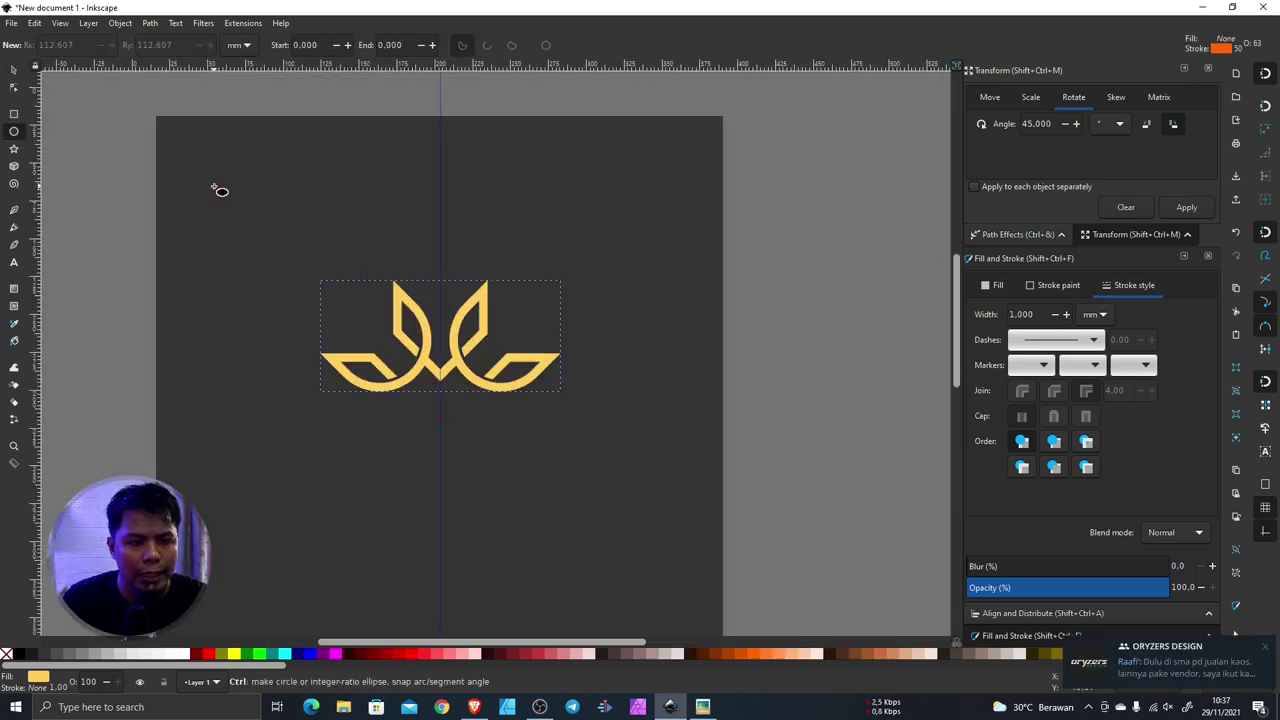
{"action": "scroll", "coordinate": [257, 214], "scroll_direction": "up", "scroll_amount": 2}
{"action": "left_click_drag", "start_coordinate": [226, 166], "coordinate": [414, 408]}
{"action": "key", "text": "s"}
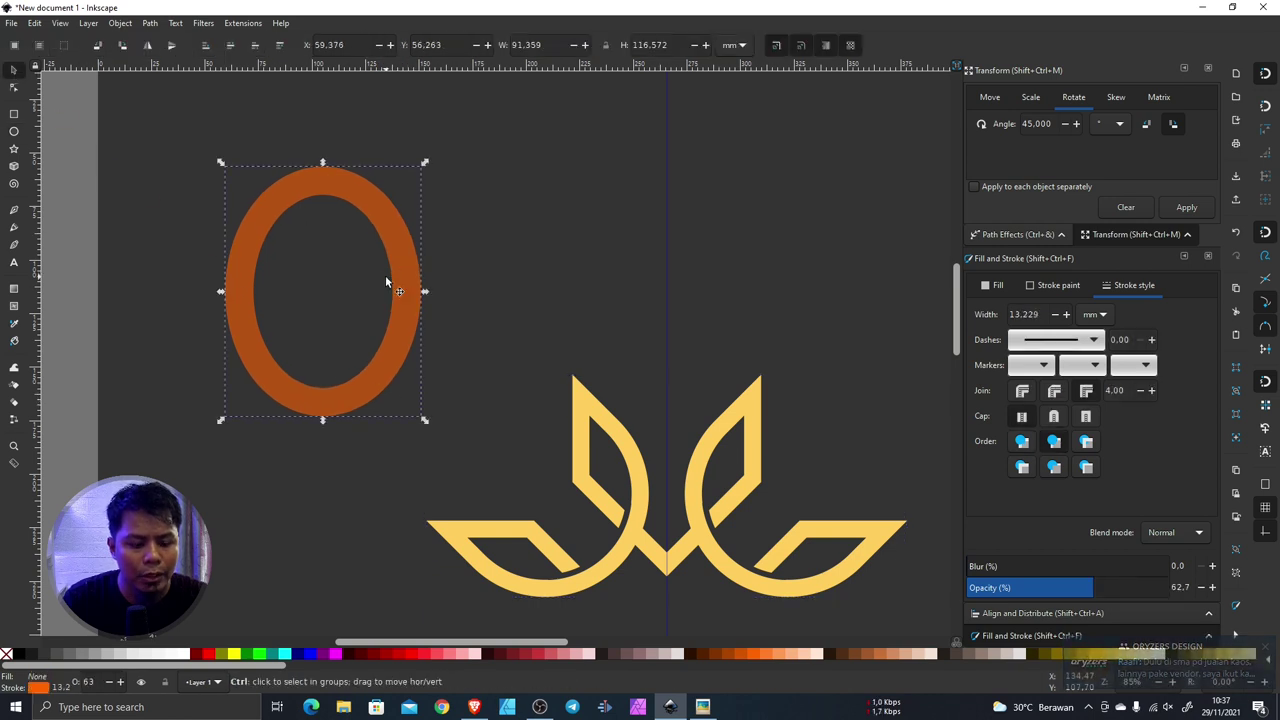
{"action": "left_click_drag", "start_coordinate": [393, 268], "coordinate": [479, 272]}
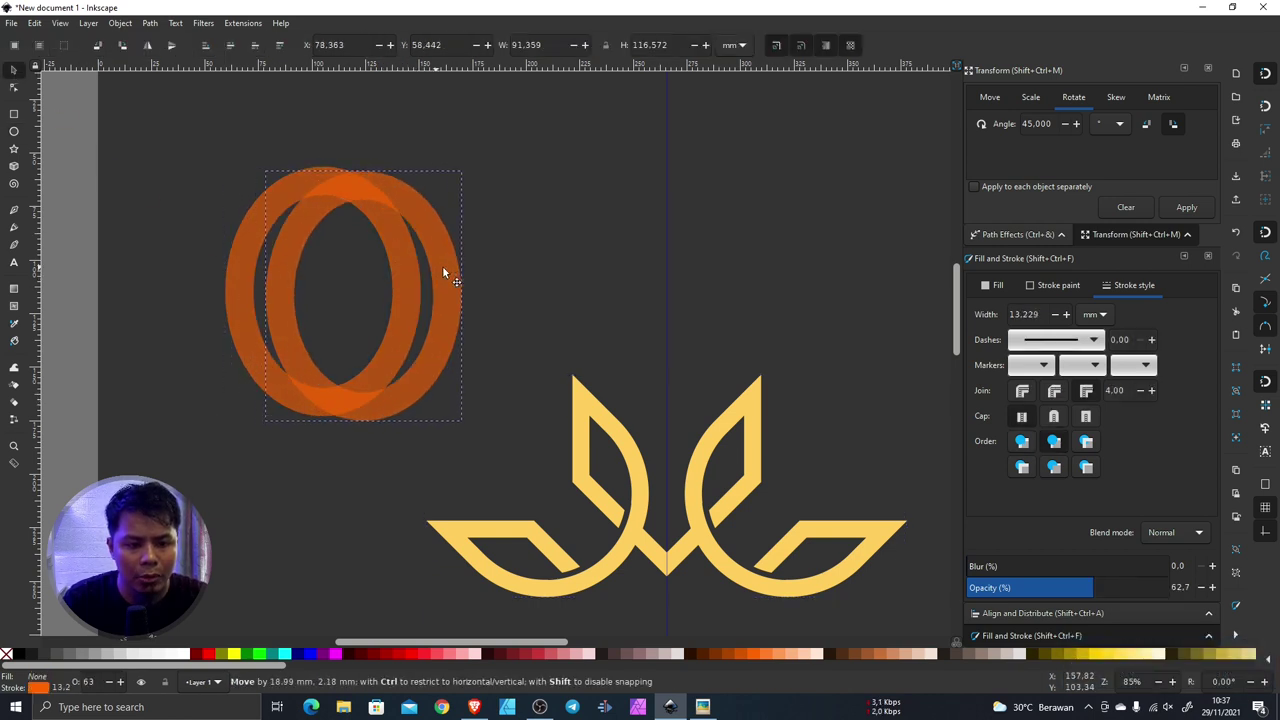
{"action": "left_click", "coordinate": [258, 240], "text": "shift"}
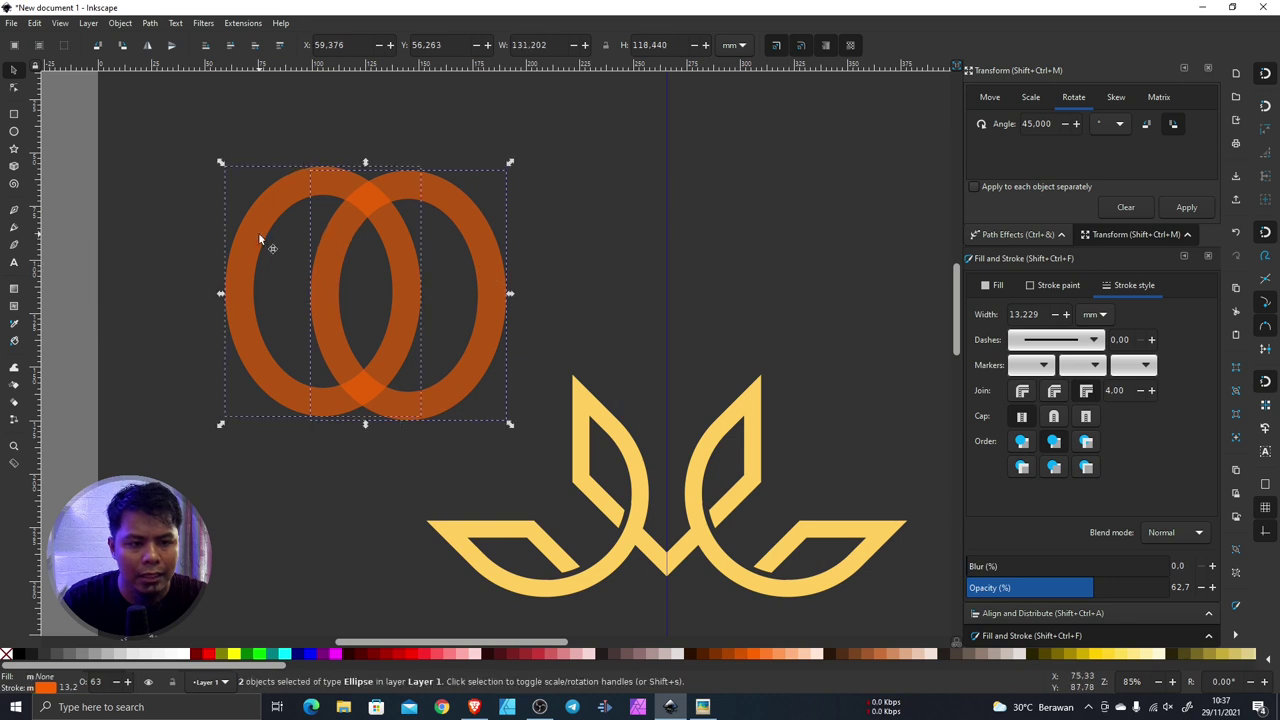
{"action": "left_click", "coordinate": [150, 22]}
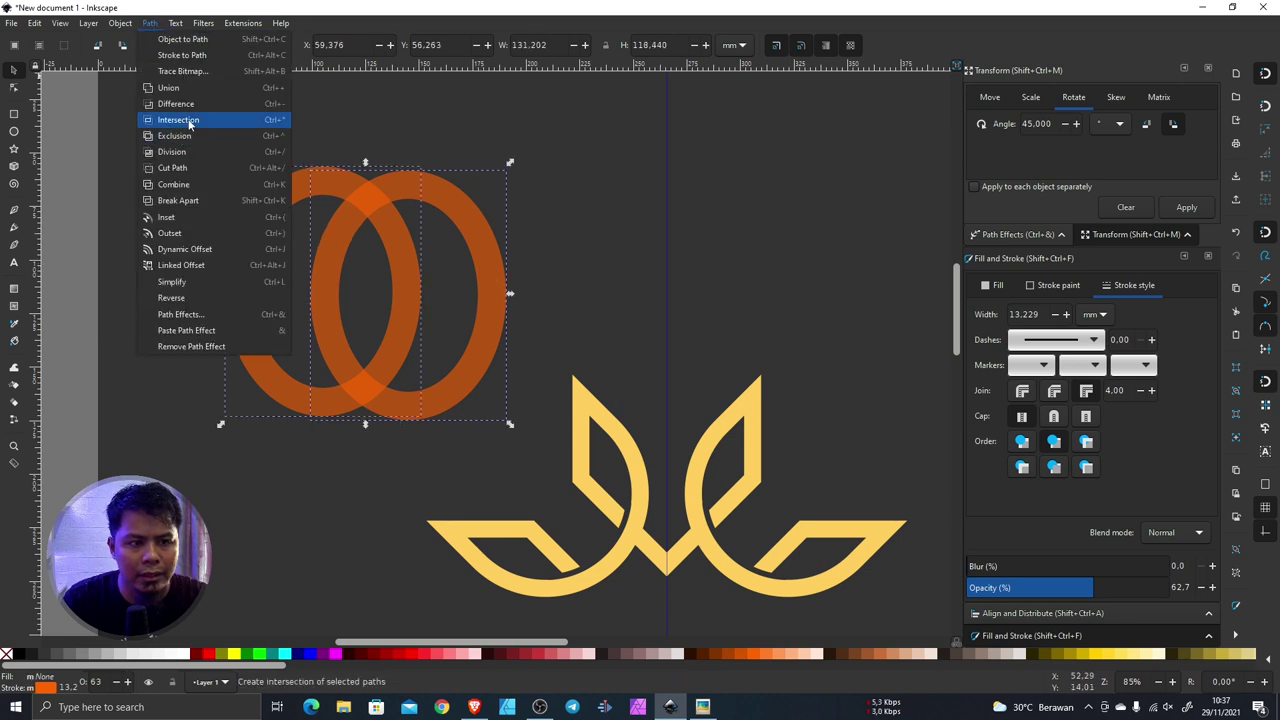
{"action": "left_click", "coordinate": [187, 118]}
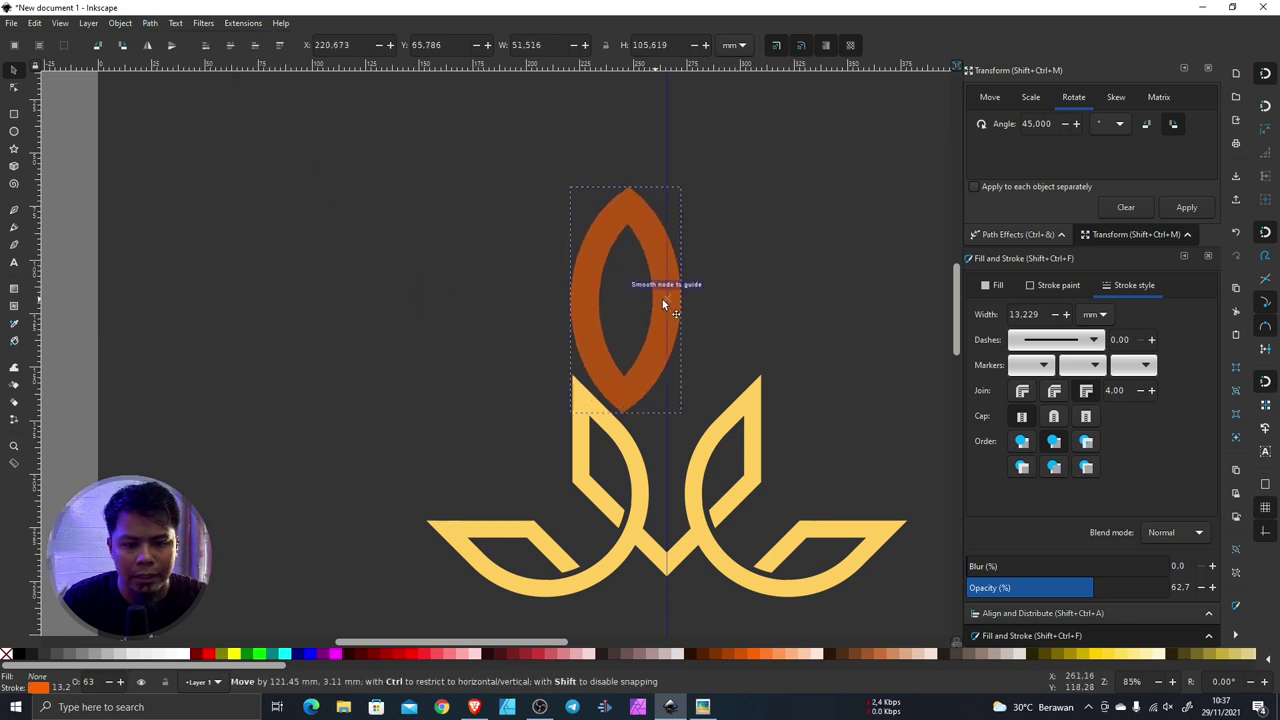
Step: Centre the lens above the lotus and set its stroke width to 30 px
{"action": "left_click_drag", "start_coordinate": [397, 297], "coordinate": [697, 303]}
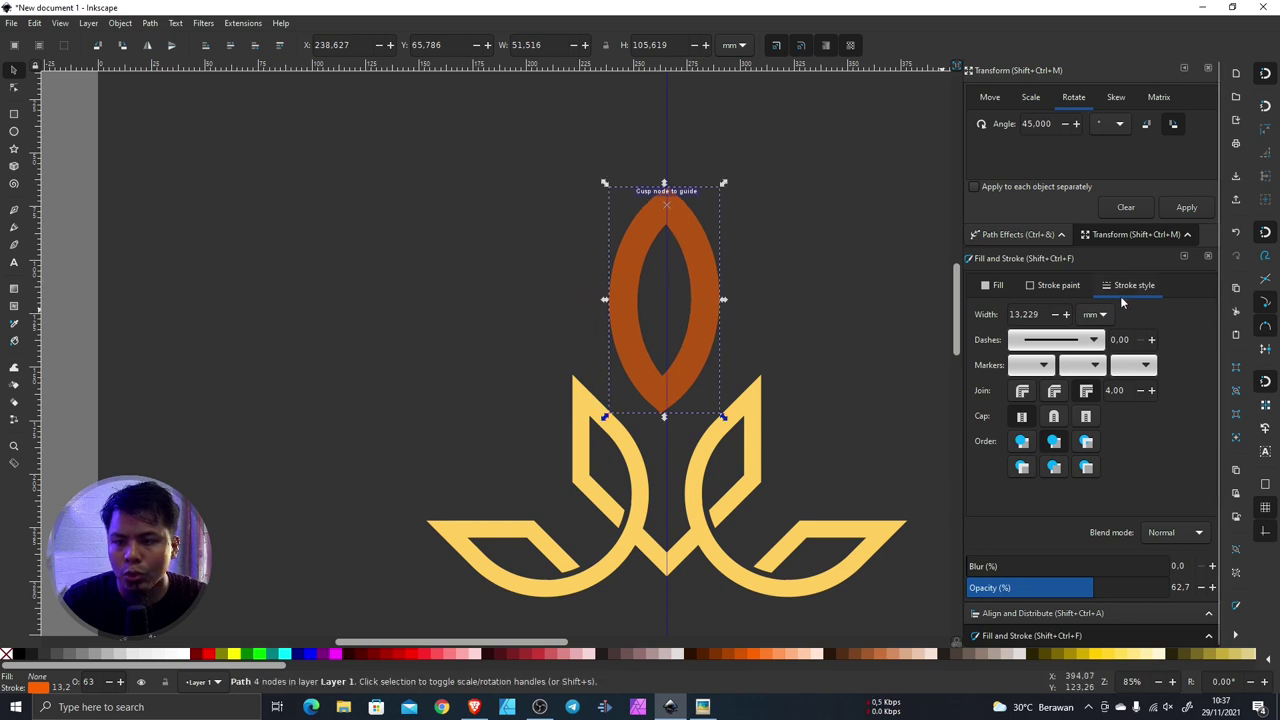
{"action": "left_click", "coordinate": [1090, 316]}
{"action": "left_click", "coordinate": [1095, 325]}
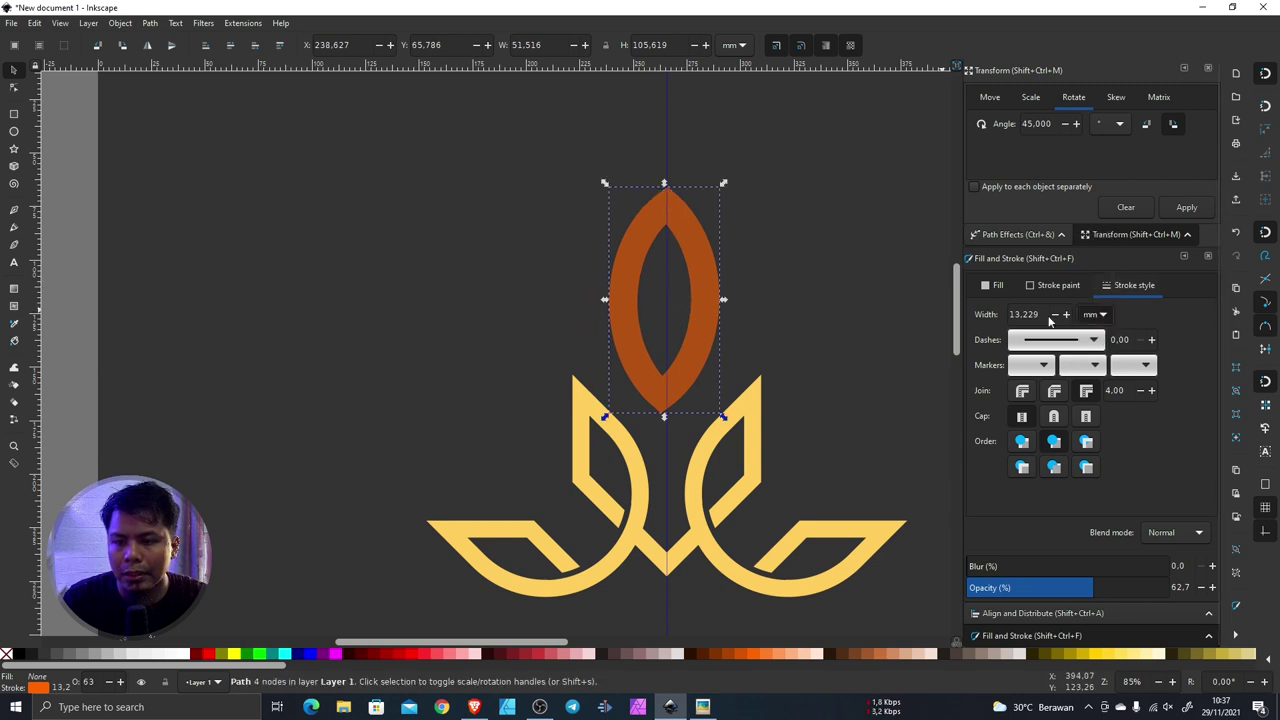
{"action": "type", "text": "30"}
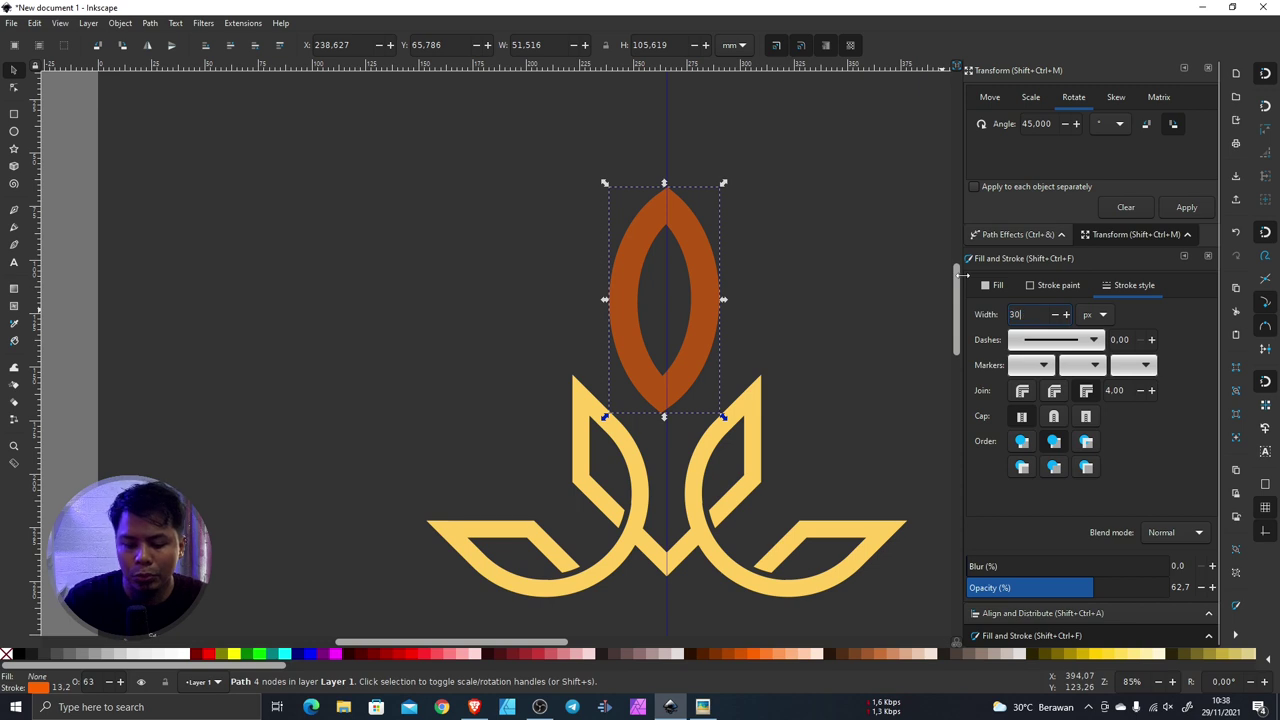
{"action": "key", "text": "Return"}
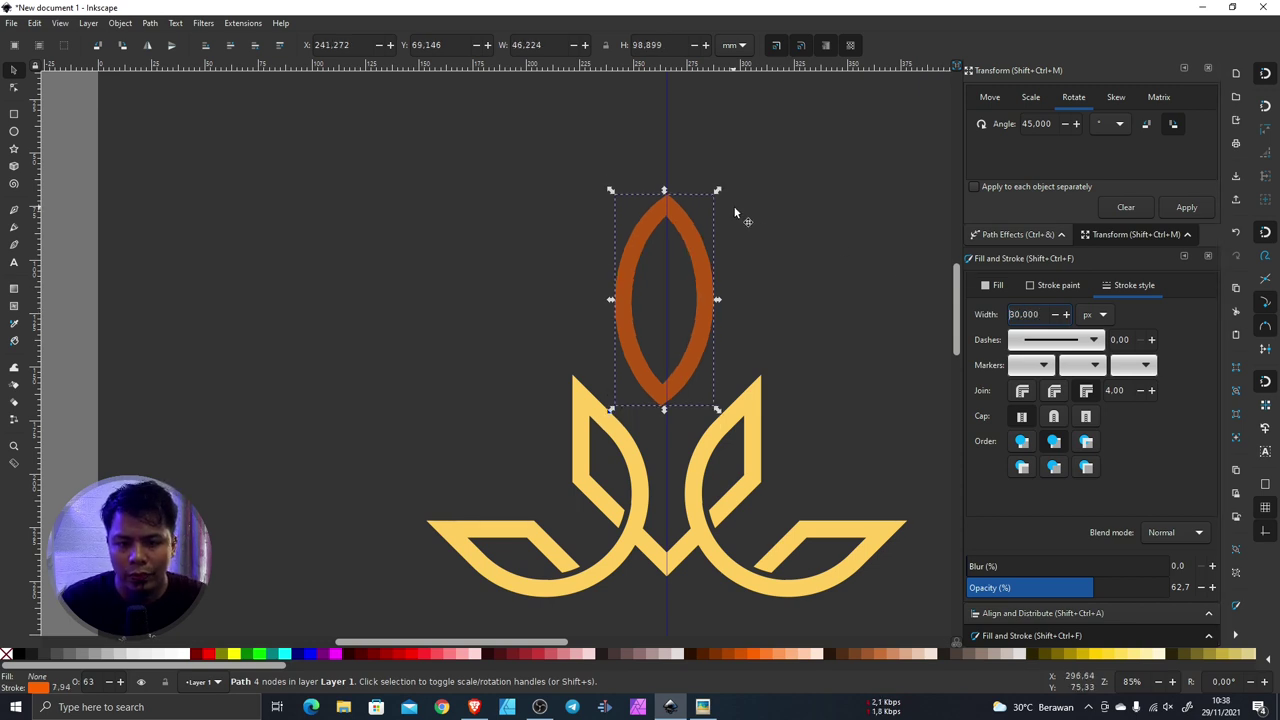
Step: Shrink the lens to about two-thirds, lower it above the base, and reapply 30 px width
{"action": "left_click_drag", "start_coordinate": [717, 190], "coordinate": [674, 286]}
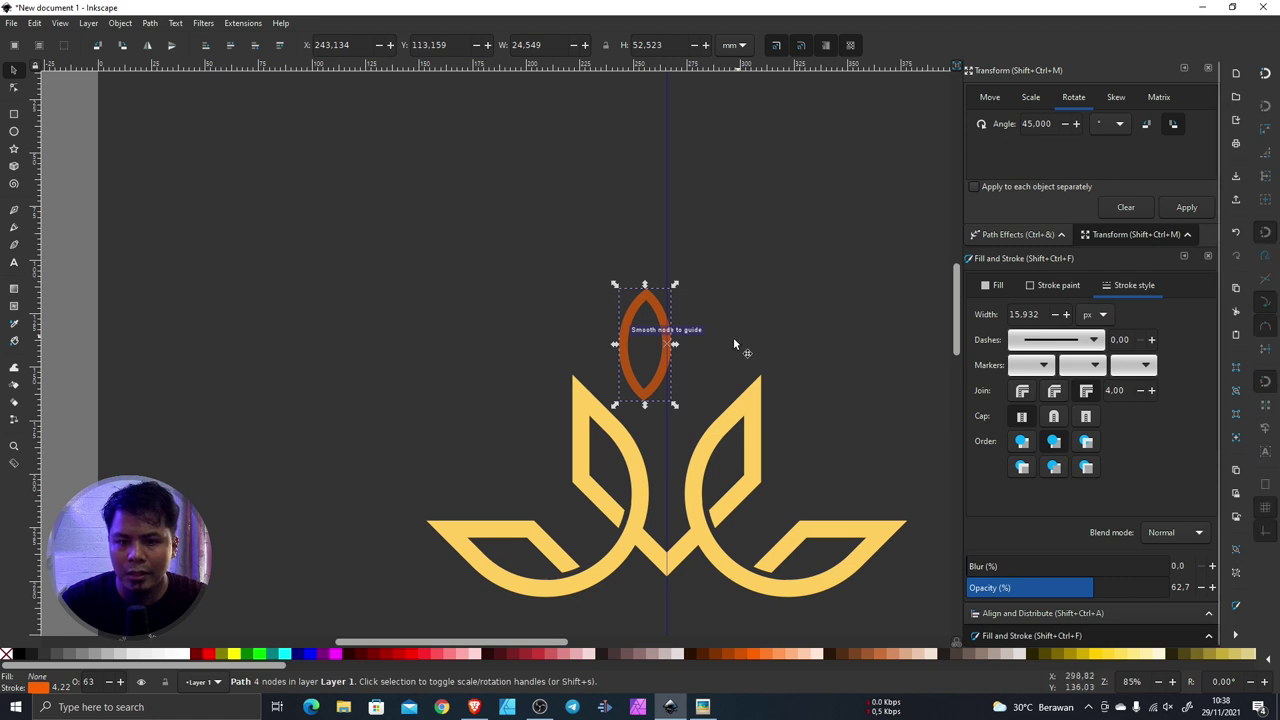
{"action": "left_click_drag", "start_coordinate": [662, 366], "coordinate": [683, 397]}
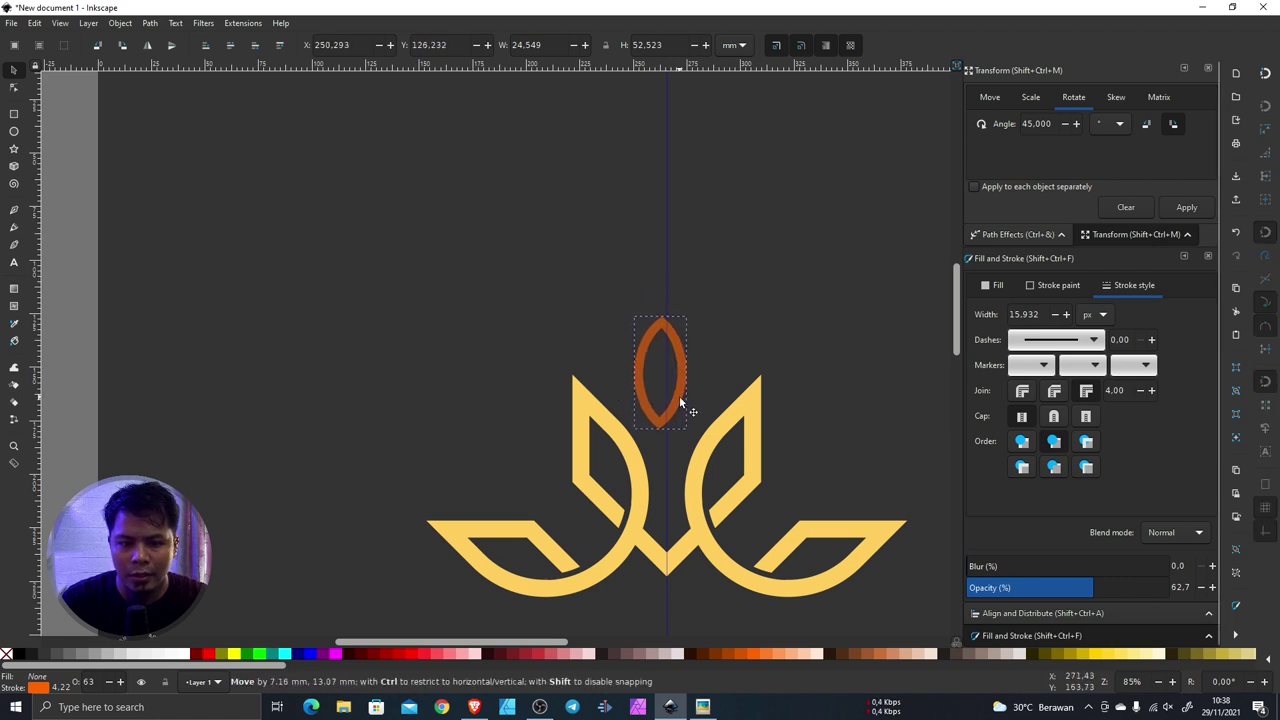
{"action": "double_click", "coordinate": [1024, 314]}
{"action": "type", "text": "30"}
{"action": "key", "text": "Return"}
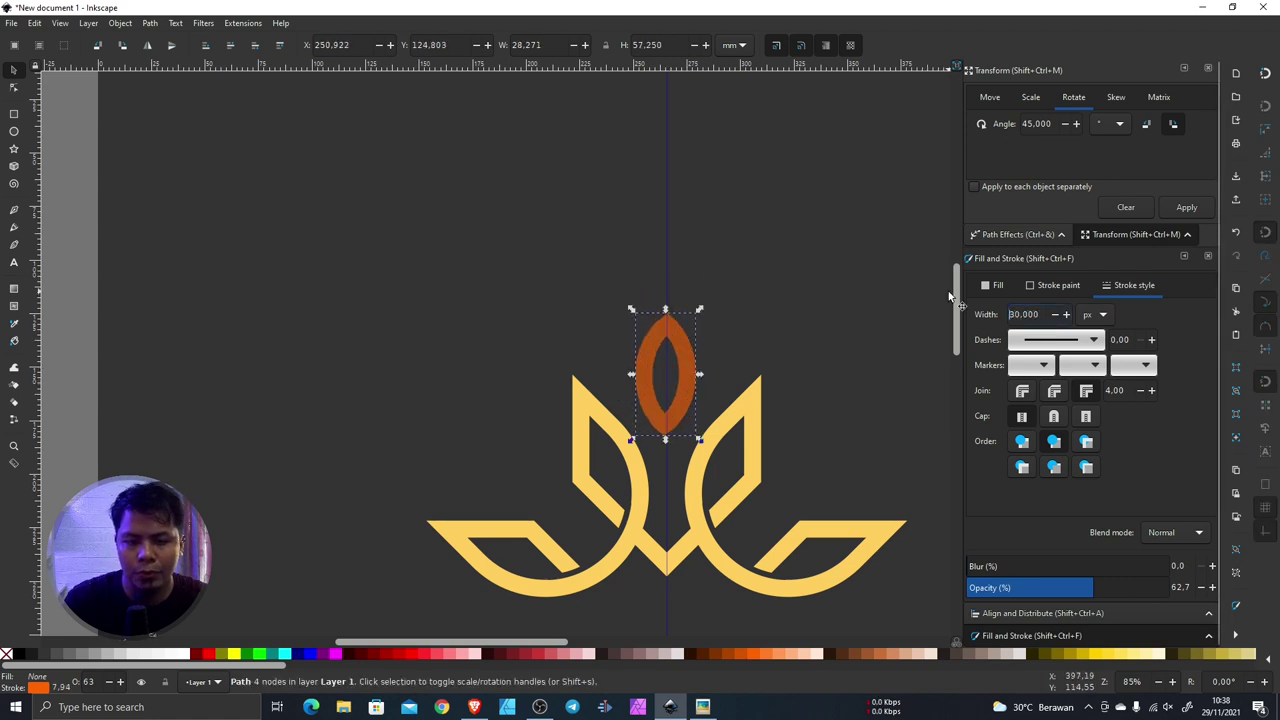
Step: Align the lens to the lotus base's vertical centre, then zoom to the lens
{"action": "left_click", "coordinate": [731, 418], "text": "shift"}
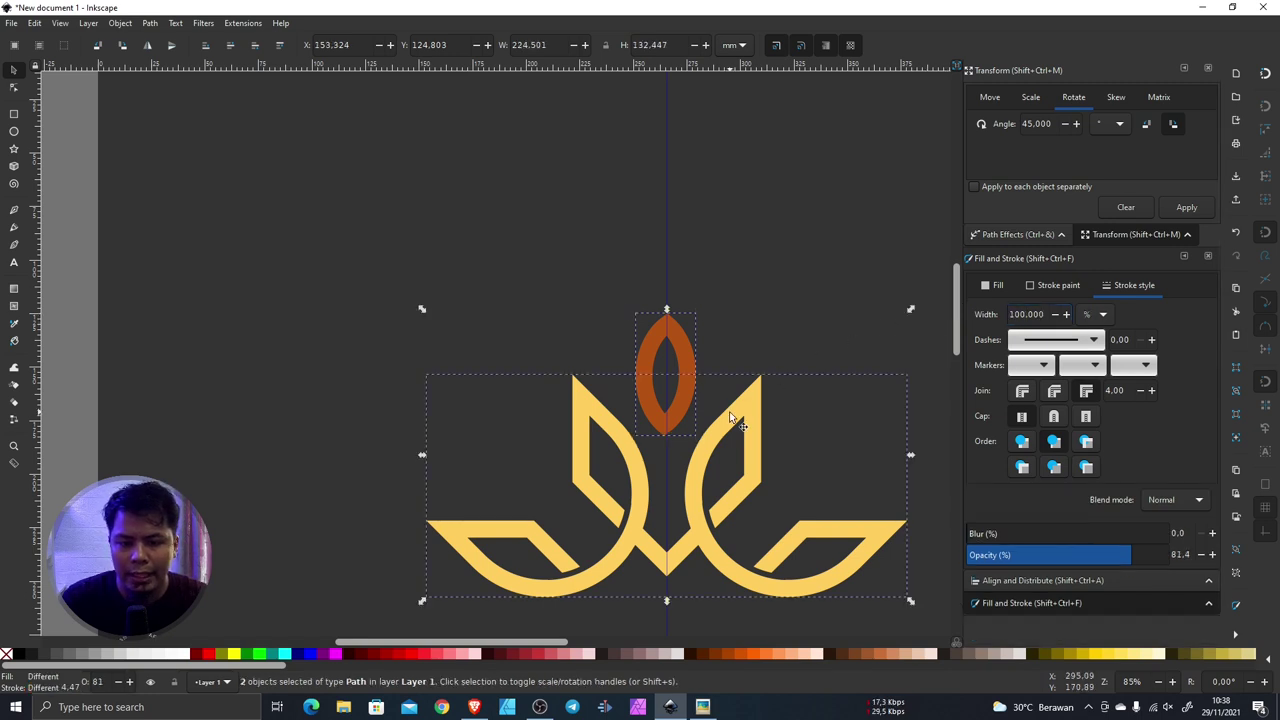
{"action": "left_click", "coordinate": [1073, 580]}
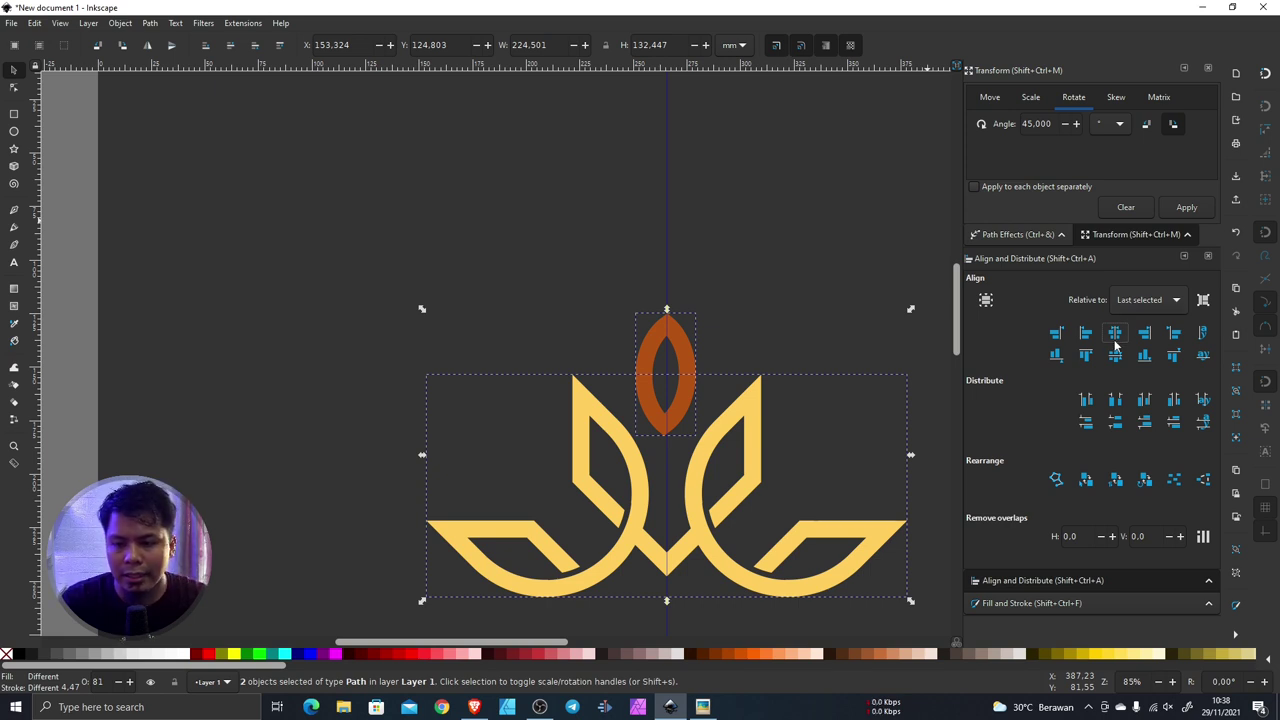
{"action": "left_click", "coordinate": [1115, 340]}
{"action": "key", "text": "Escape"}
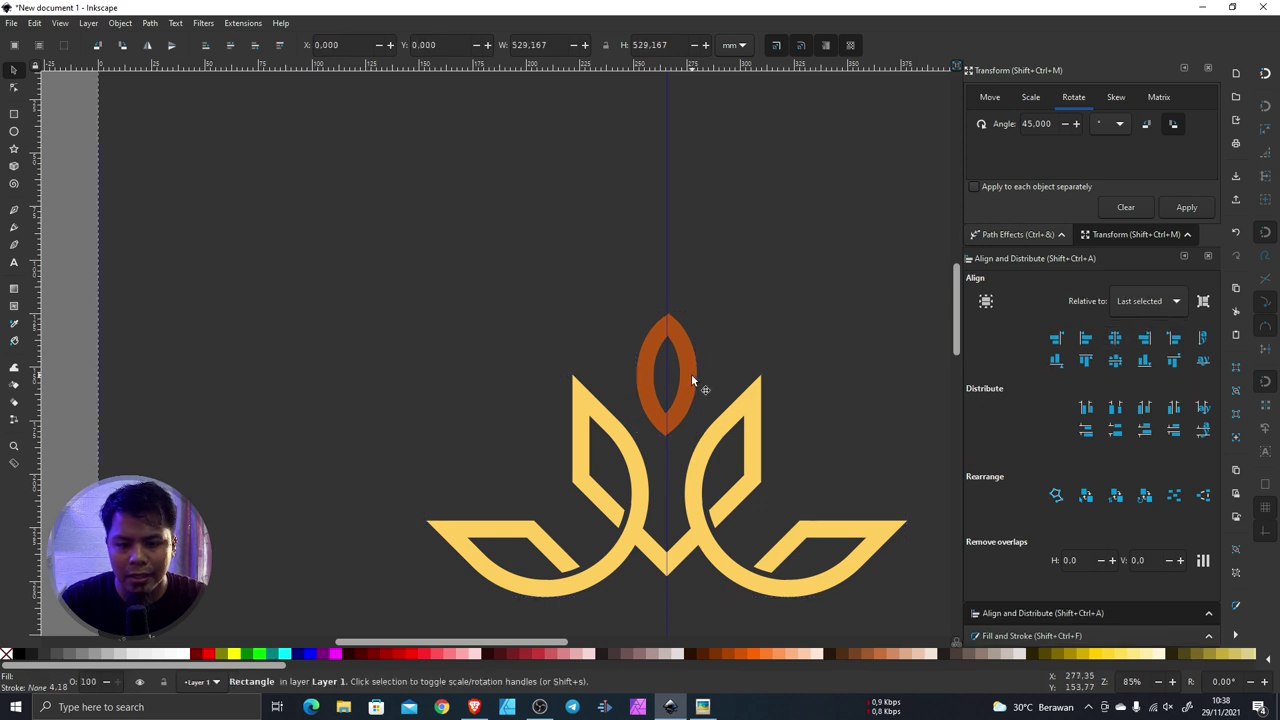
{"action": "left_click", "coordinate": [691, 373]}
{"action": "key", "text": "3"}
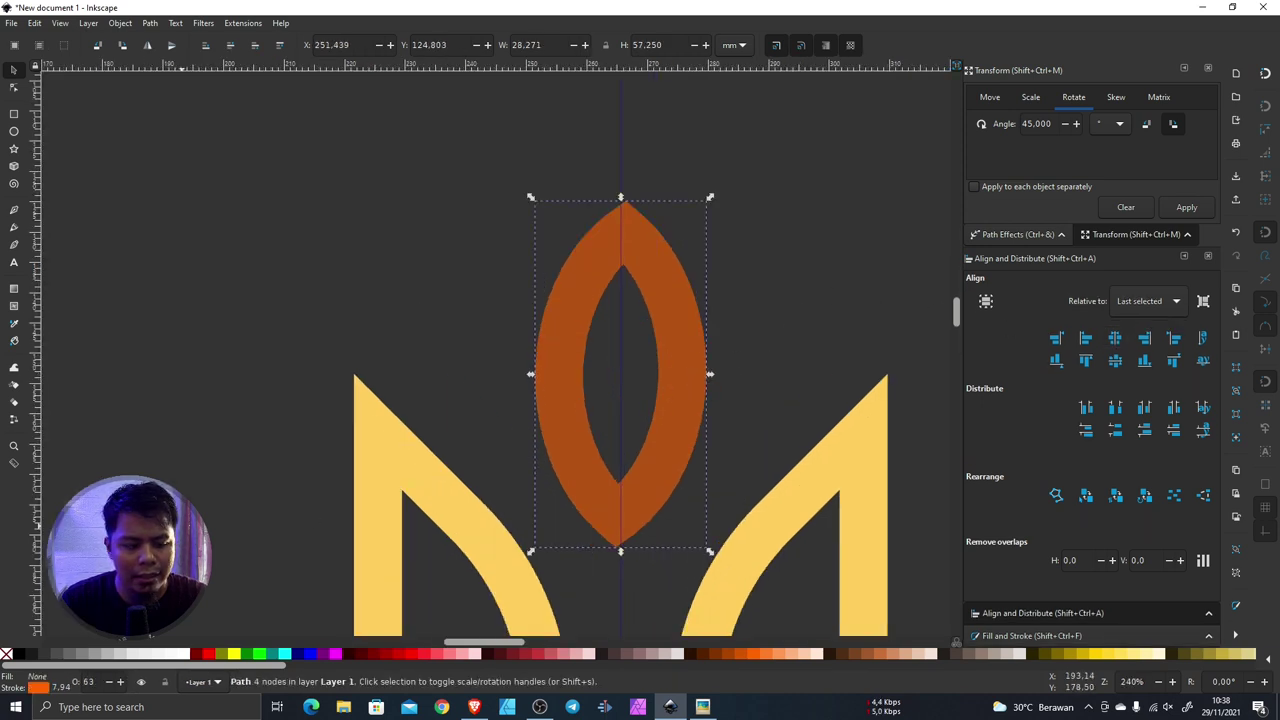
{"action": "key", "text": "shift"}
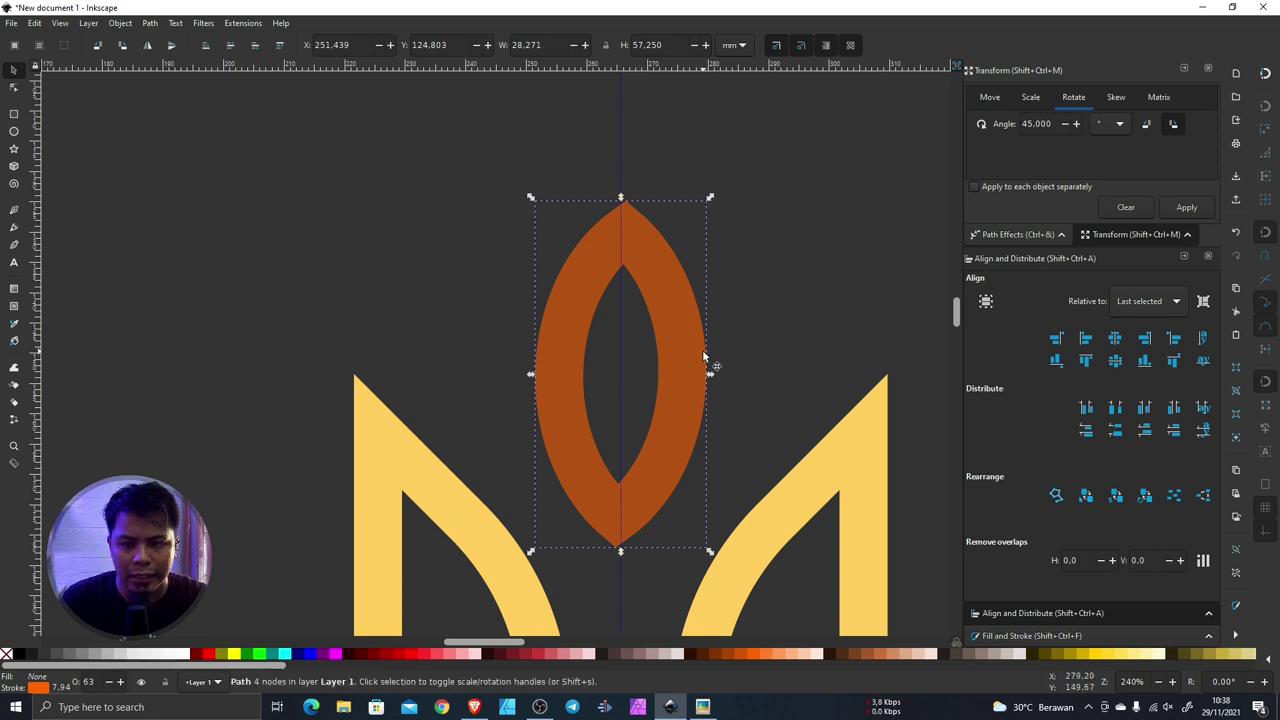
Step: Give the lens outline the sampled lotus yellow at 100 opacity
{"action": "left_click", "coordinate": [1022, 637]}
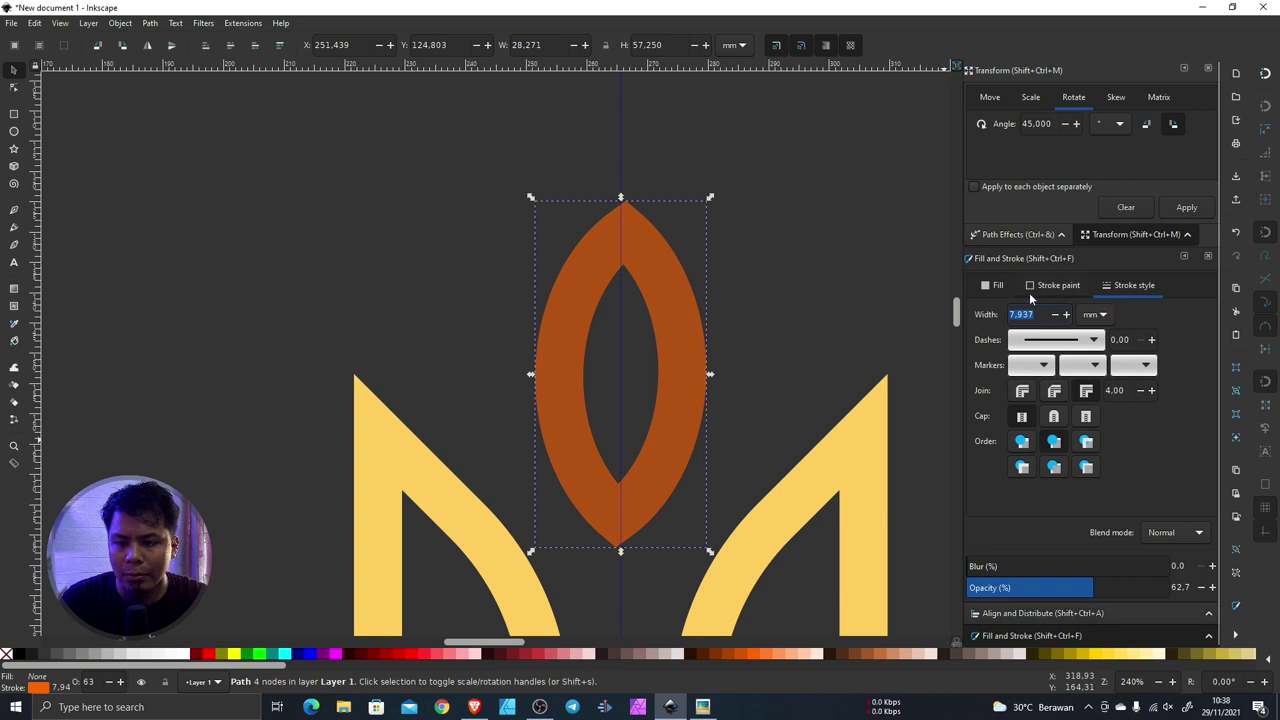
{"action": "left_click", "coordinate": [1056, 288]}
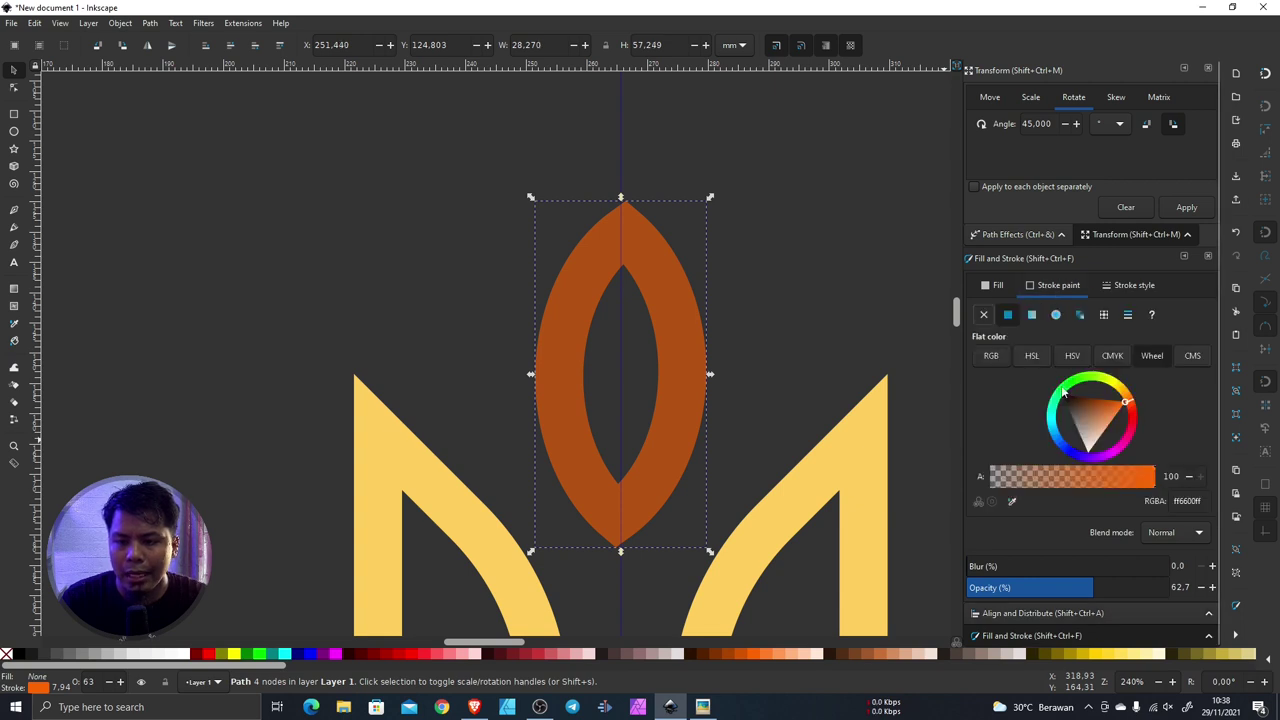
{"action": "left_click", "coordinate": [1012, 501]}
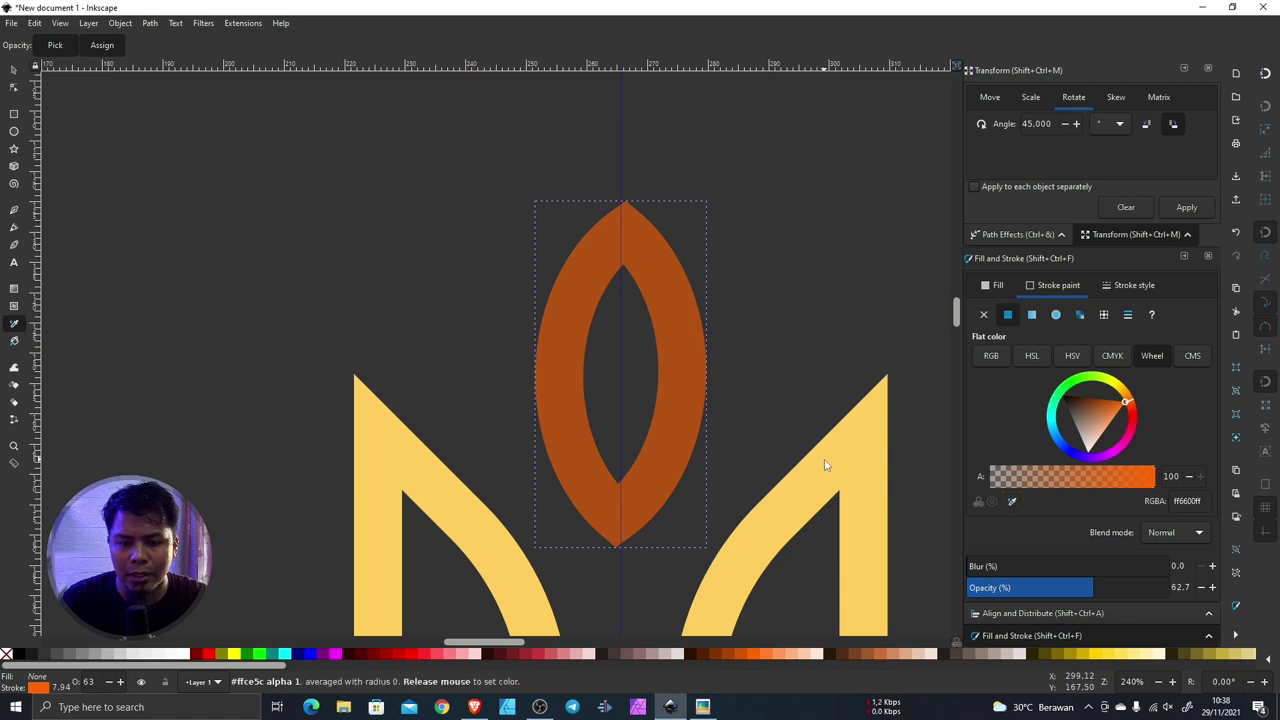
{"action": "left_click", "coordinate": [826, 464]}
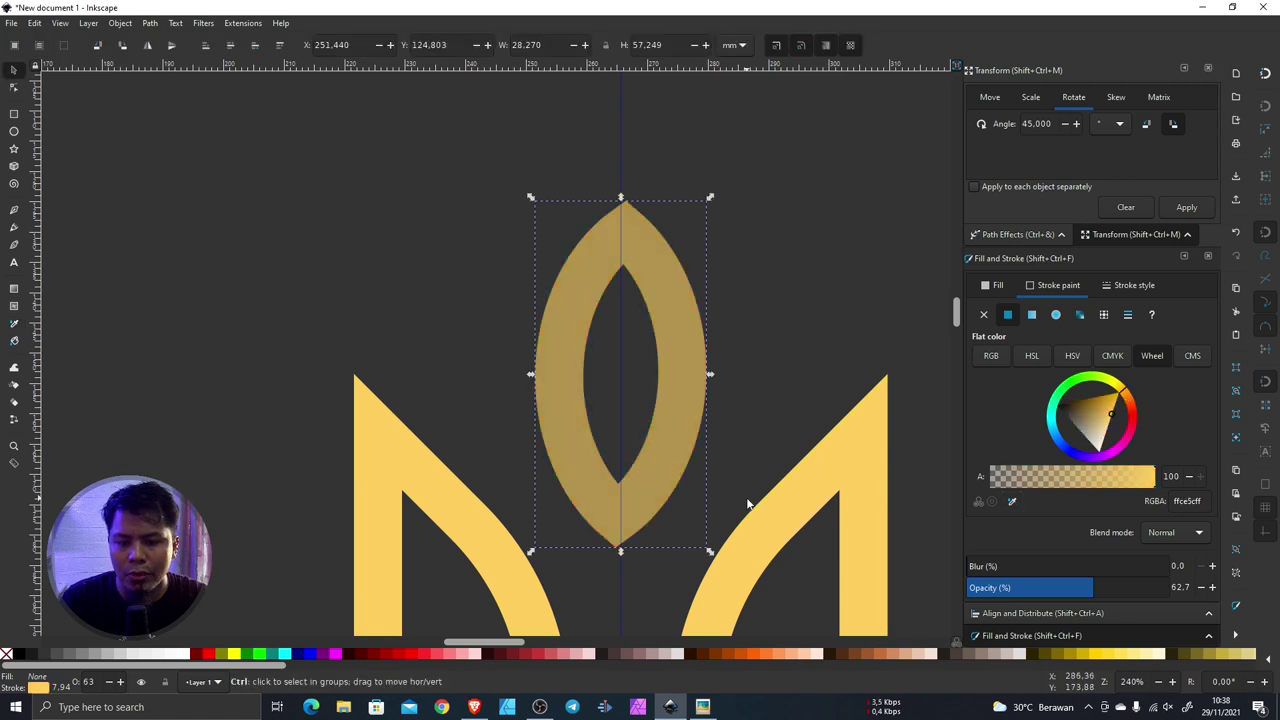
{"action": "scroll", "coordinate": [746, 502], "scroll_direction": "up", "scroll_amount": 2}
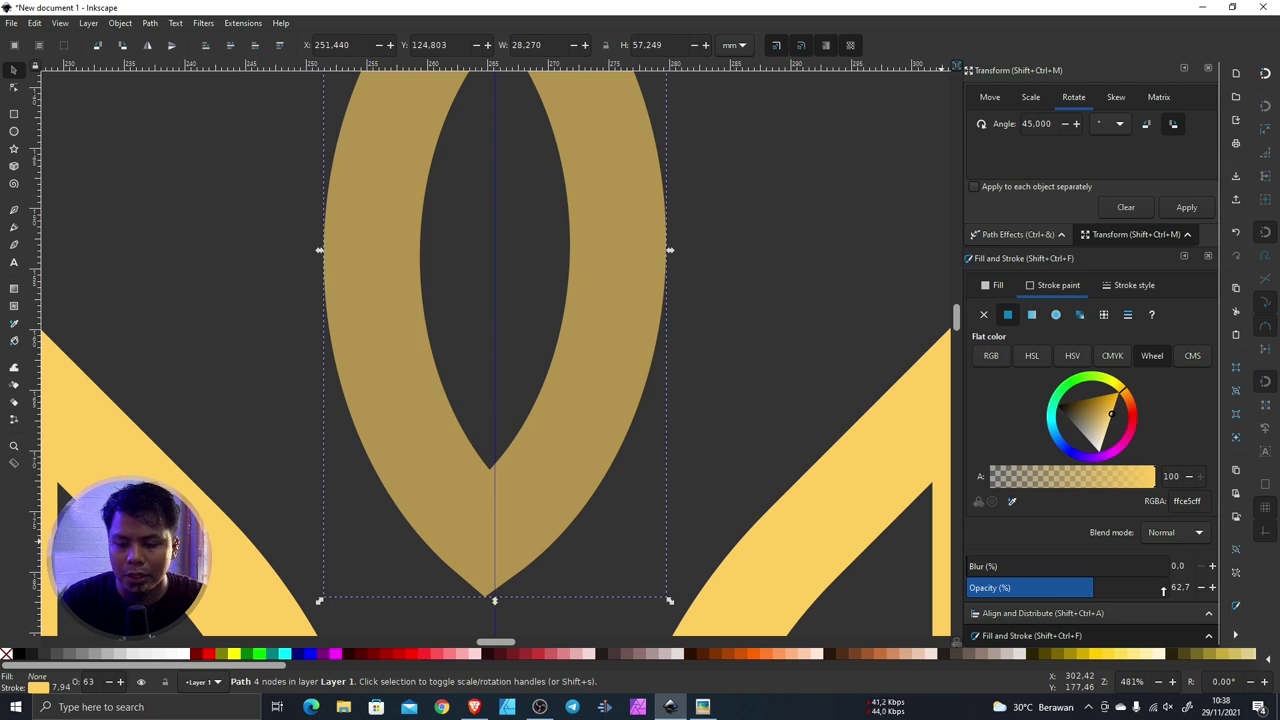
{"action": "type", "text": "100"}
{"action": "key", "text": "Return"}
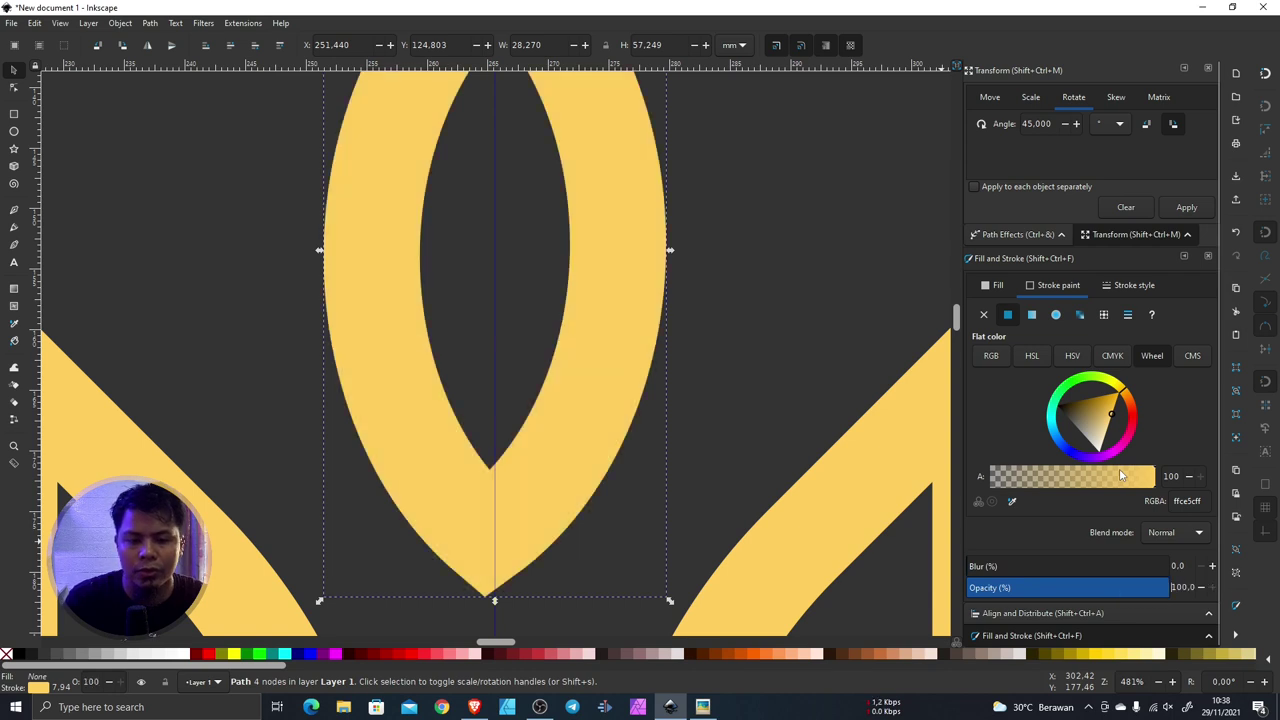
{"action": "scroll", "coordinate": [746, 486], "scroll_direction": "down", "scroll_amount": 2}
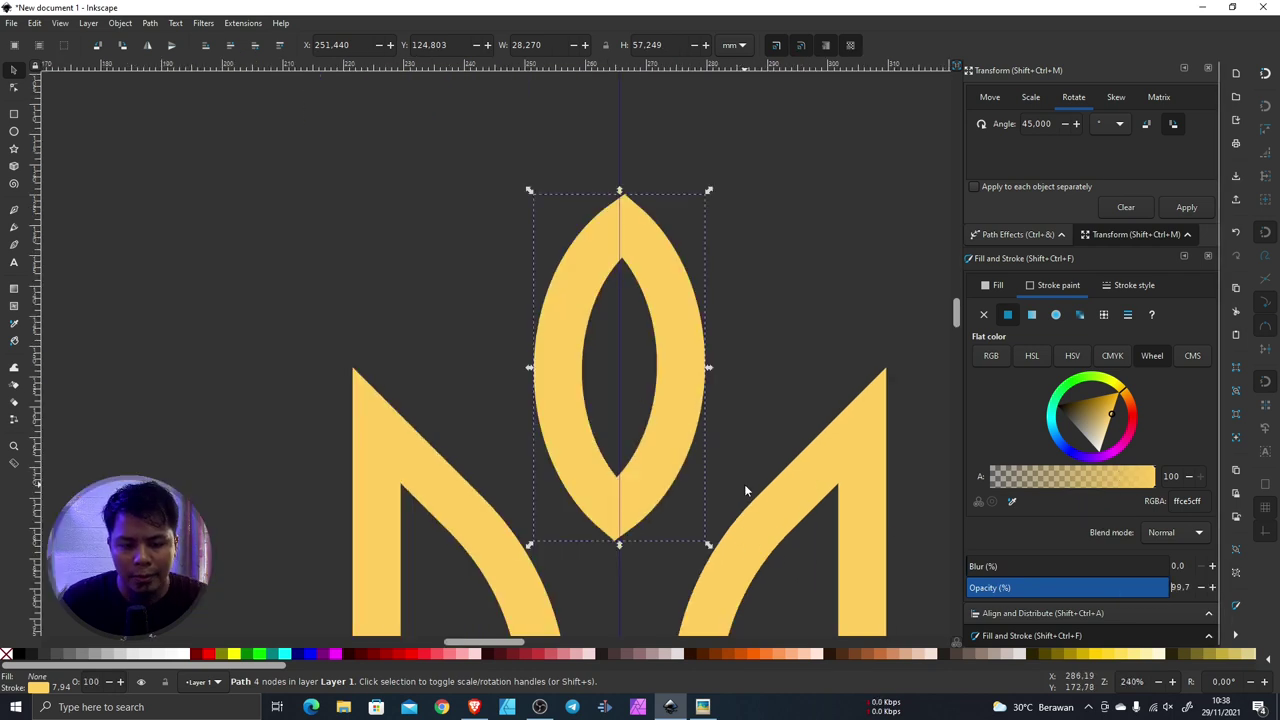
Step: Rotate the top petal copy about 45° sideways with a corner handle
{"action": "left_click", "coordinate": [189, 140]}
{"action": "scroll", "coordinate": [485, 277], "scroll_direction": "down", "scroll_amount": 3}
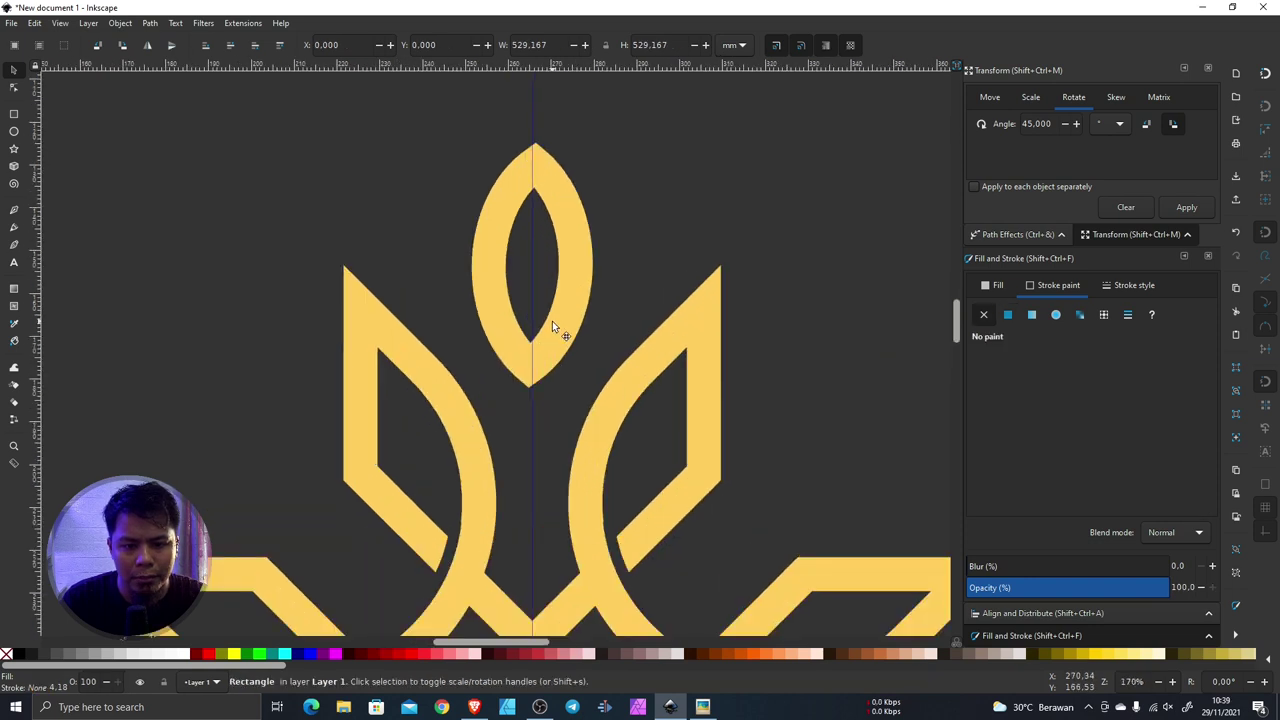
{"action": "left_click", "coordinate": [553, 327]}
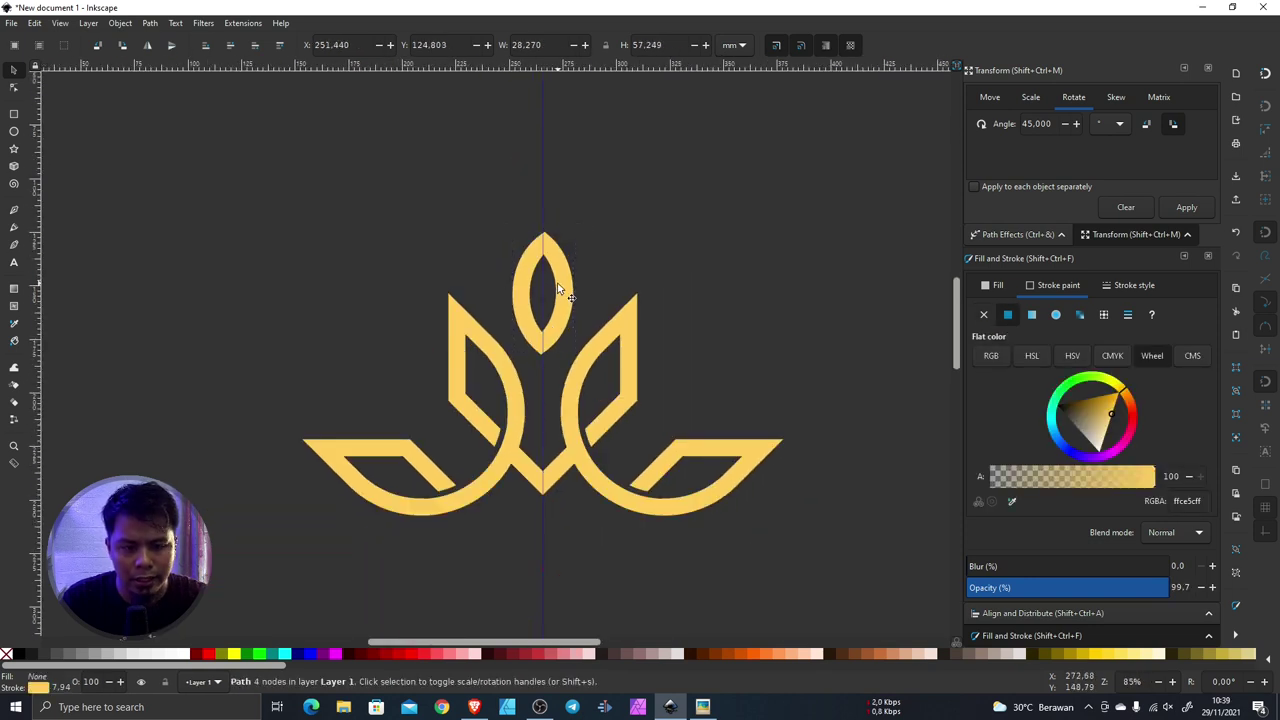
{"action": "left_click", "coordinate": [557, 288]}
{"action": "mouse_move", "coordinate": [573, 223]}
{"action": "left_mouse_down"}
{"action": "mouse_move", "coordinate": [610, 272]}
{"action": "mouse_move", "coordinate": [741, 372]}
{"action": "left_mouse_up"}
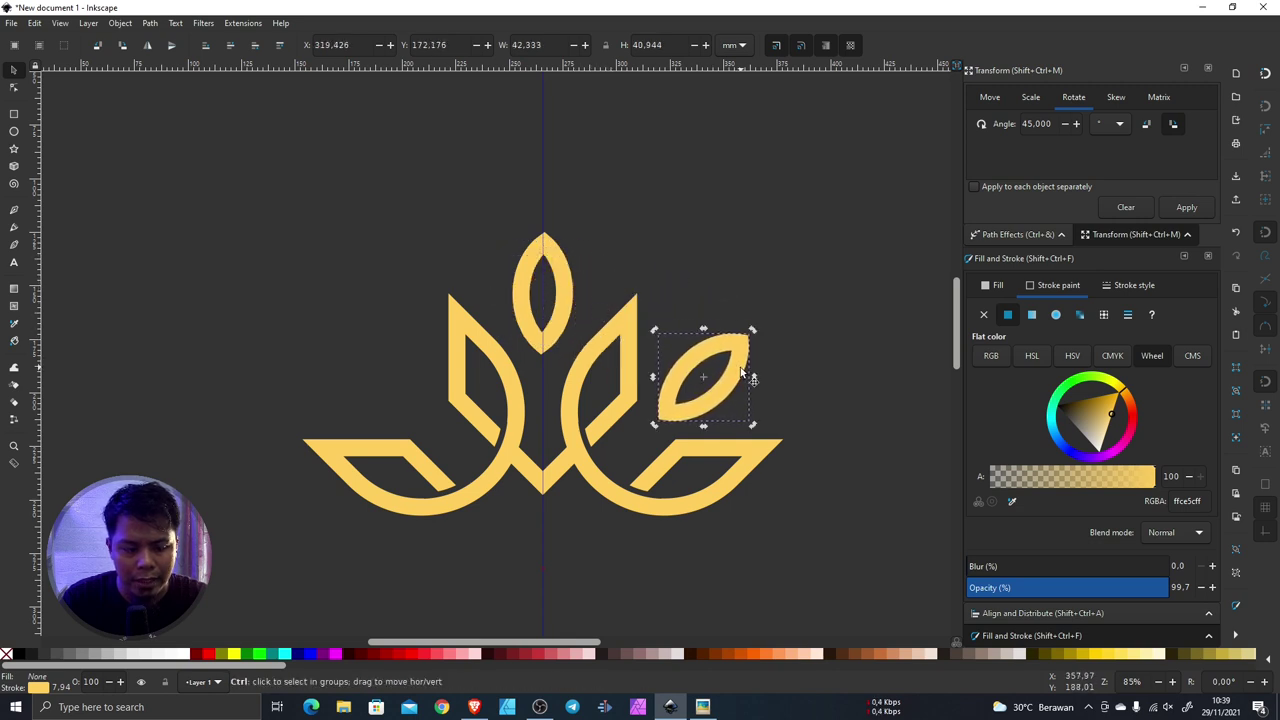
Step: Mirror the leaf onto the left branch and group it with the right leaf
{"action": "left_click", "coordinate": [153, 48]}
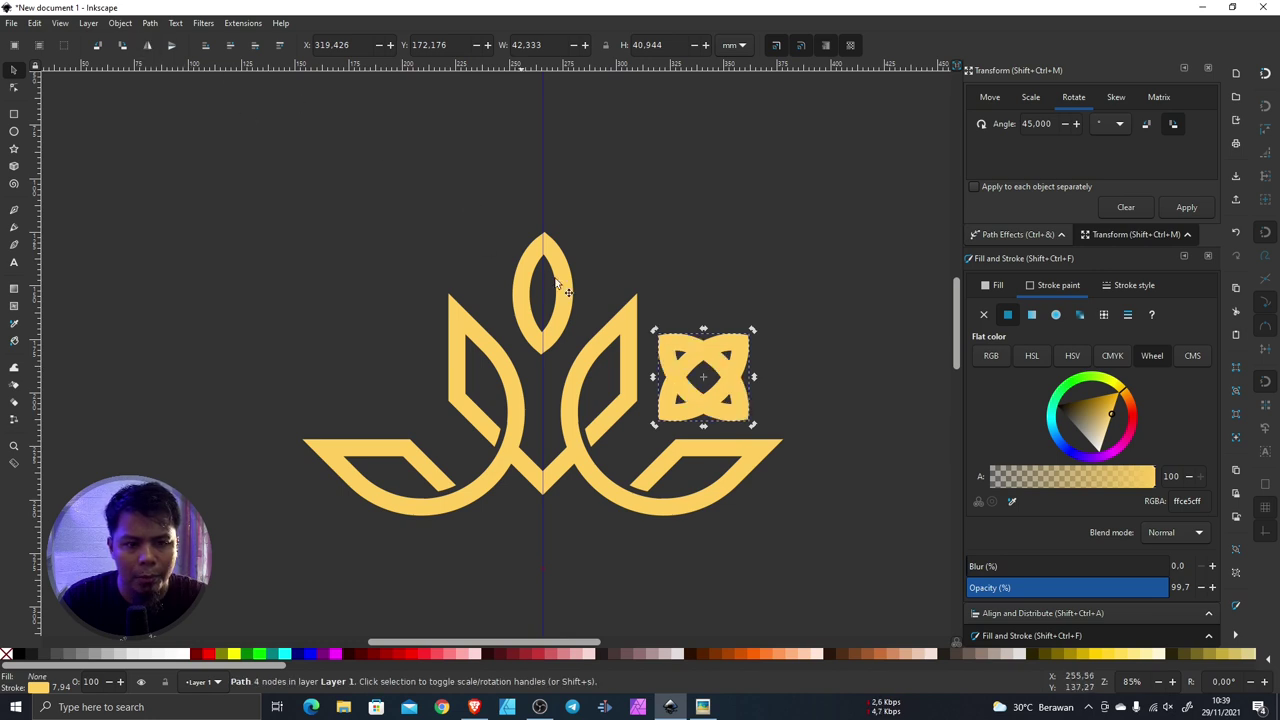
{"action": "left_click_drag", "start_coordinate": [718, 380], "coordinate": [406, 347]}
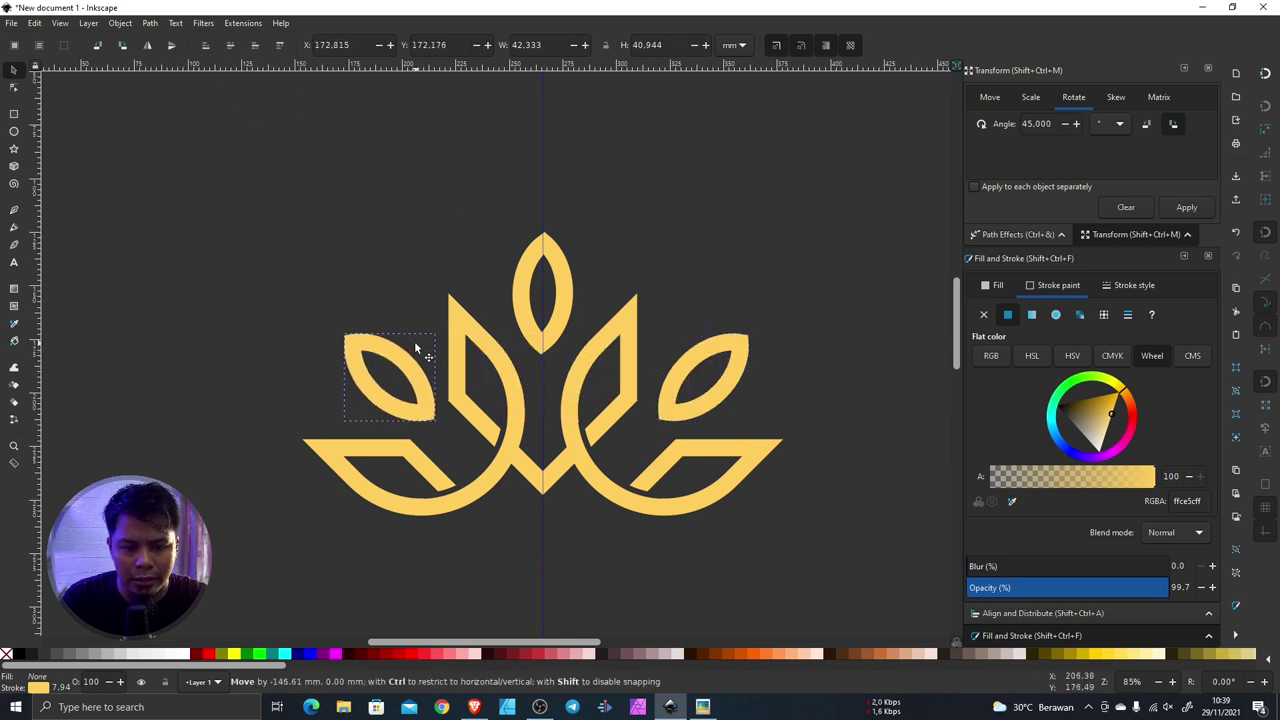
{"action": "left_click", "coordinate": [690, 356], "text": "shift"}
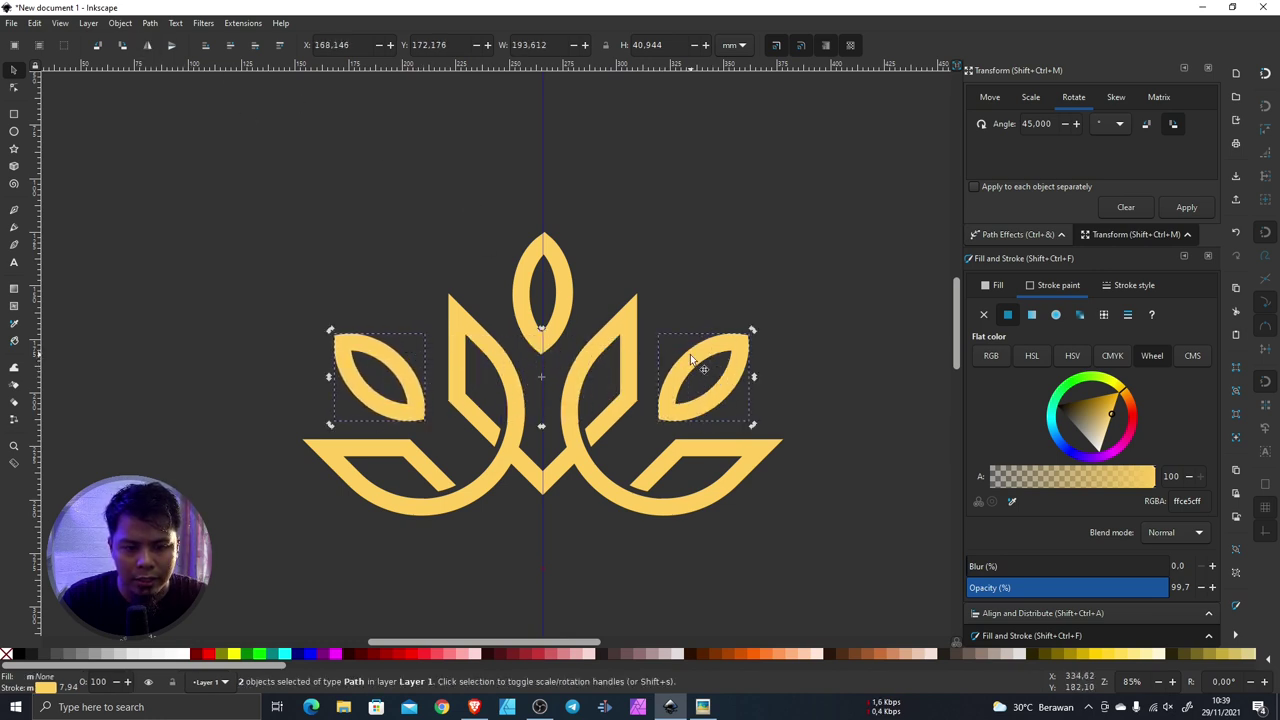
{"action": "key", "text": "ctrl+g"}
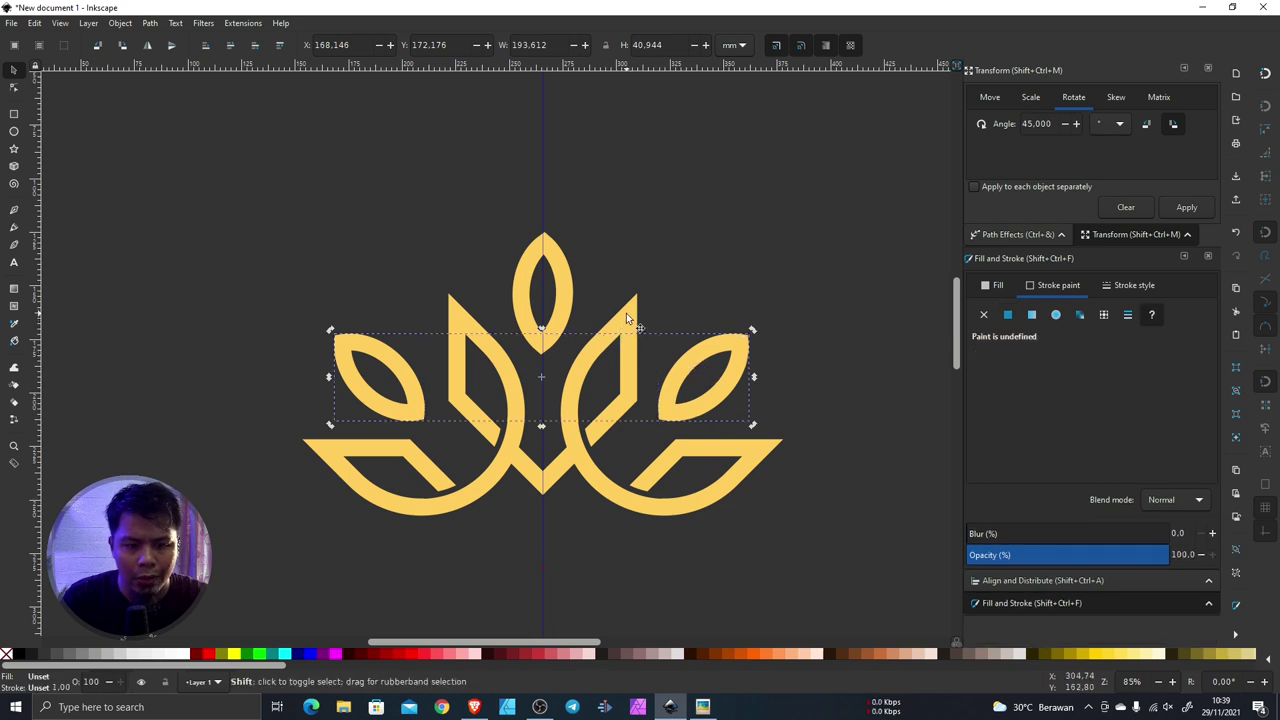
Step: Centre the grouped side leaves horizontally under the top petal
{"action": "left_click", "coordinate": [627, 344], "text": "shift"}
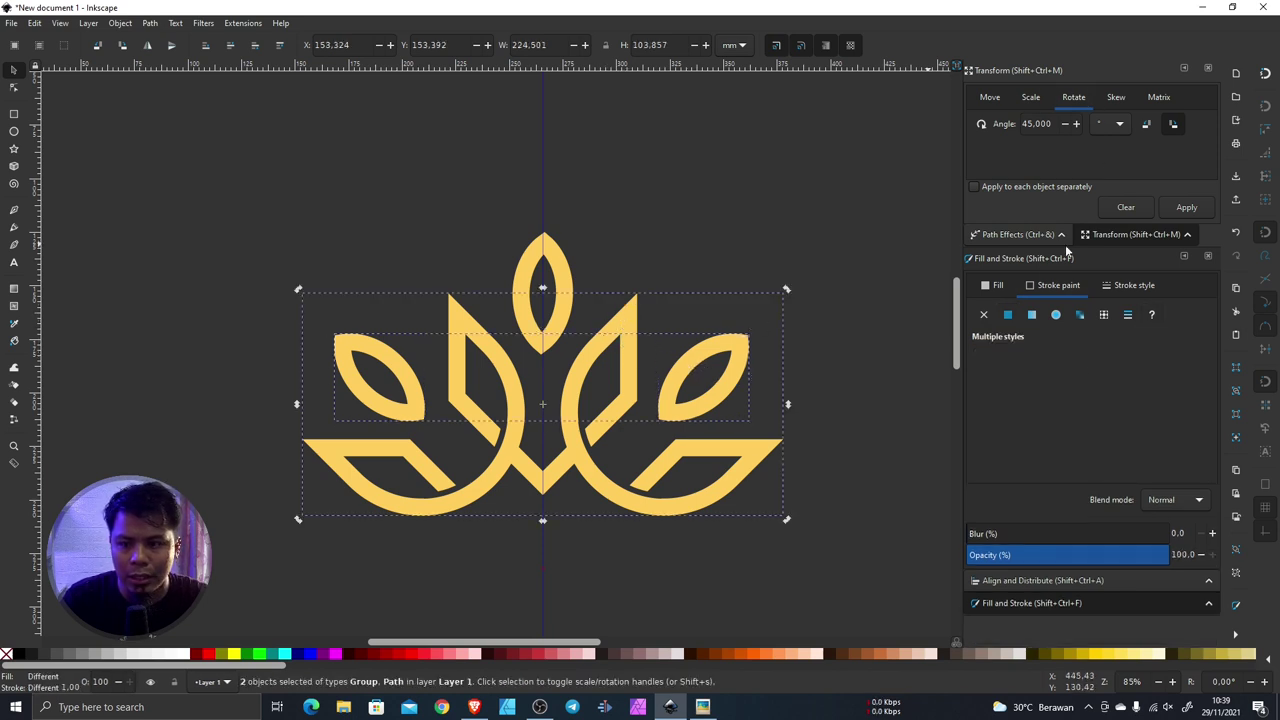
{"action": "left_click", "coordinate": [1089, 582]}
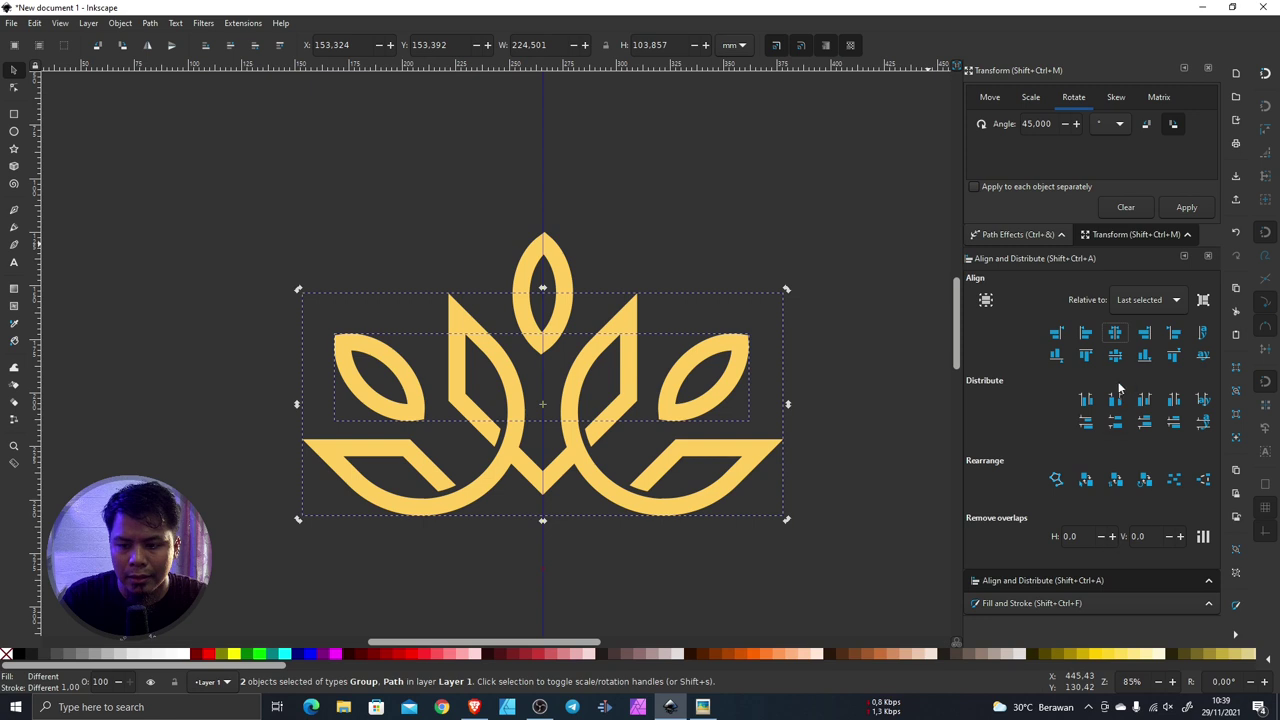
{"action": "left_click", "coordinate": [1114, 338]}
{"action": "left_click", "coordinate": [617, 300]}
Step: Drag the vertical guide off the page to the far left, clear of the lotus
{"action": "scroll", "coordinate": [620, 305], "scroll_direction": "down", "scroll_amount": 5}
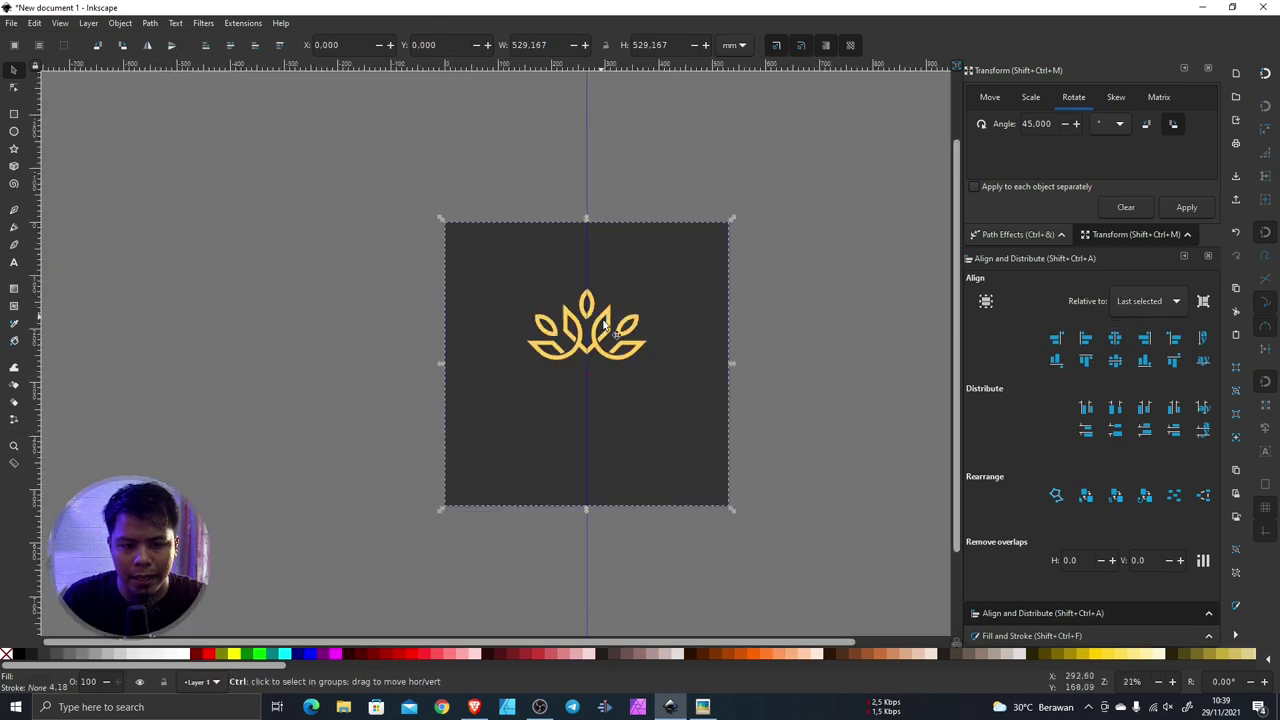
{"action": "scroll", "coordinate": [626, 318], "scroll_direction": "up", "scroll_amount": 2}
{"action": "left_click_drag", "start_coordinate": [826, 252], "coordinate": [434, 440]}
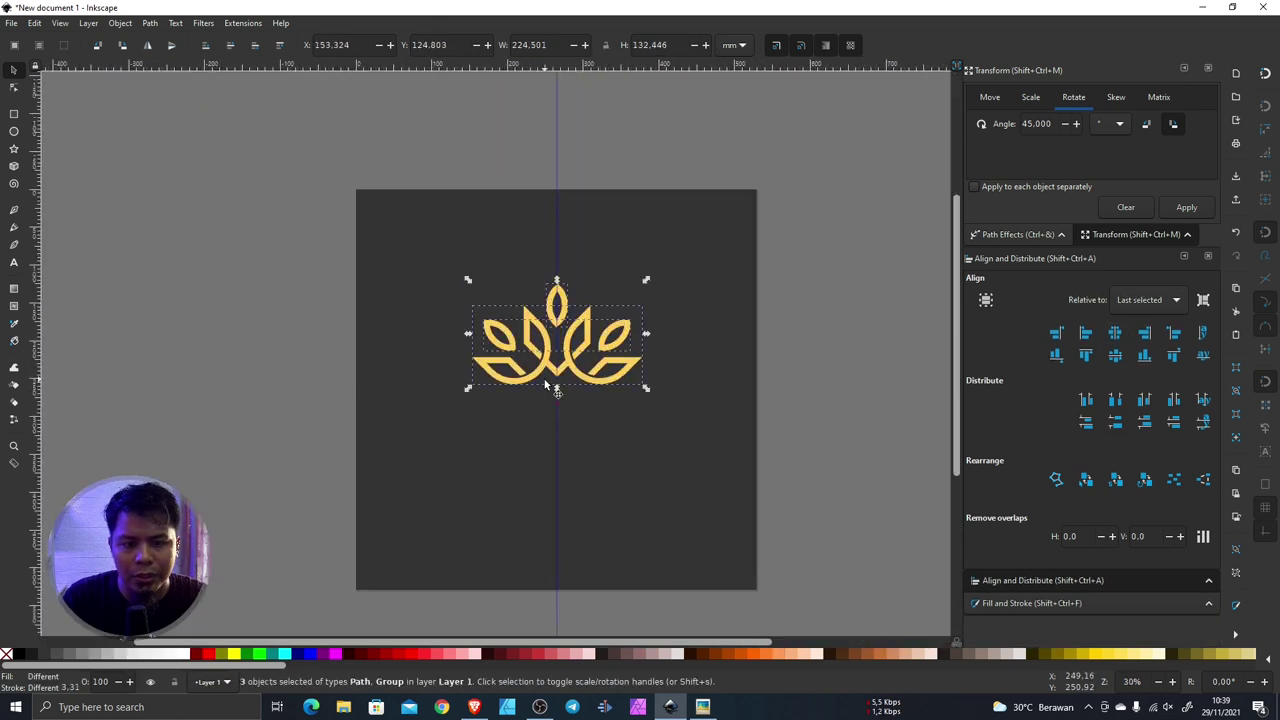
{"action": "left_click", "coordinate": [846, 352]}
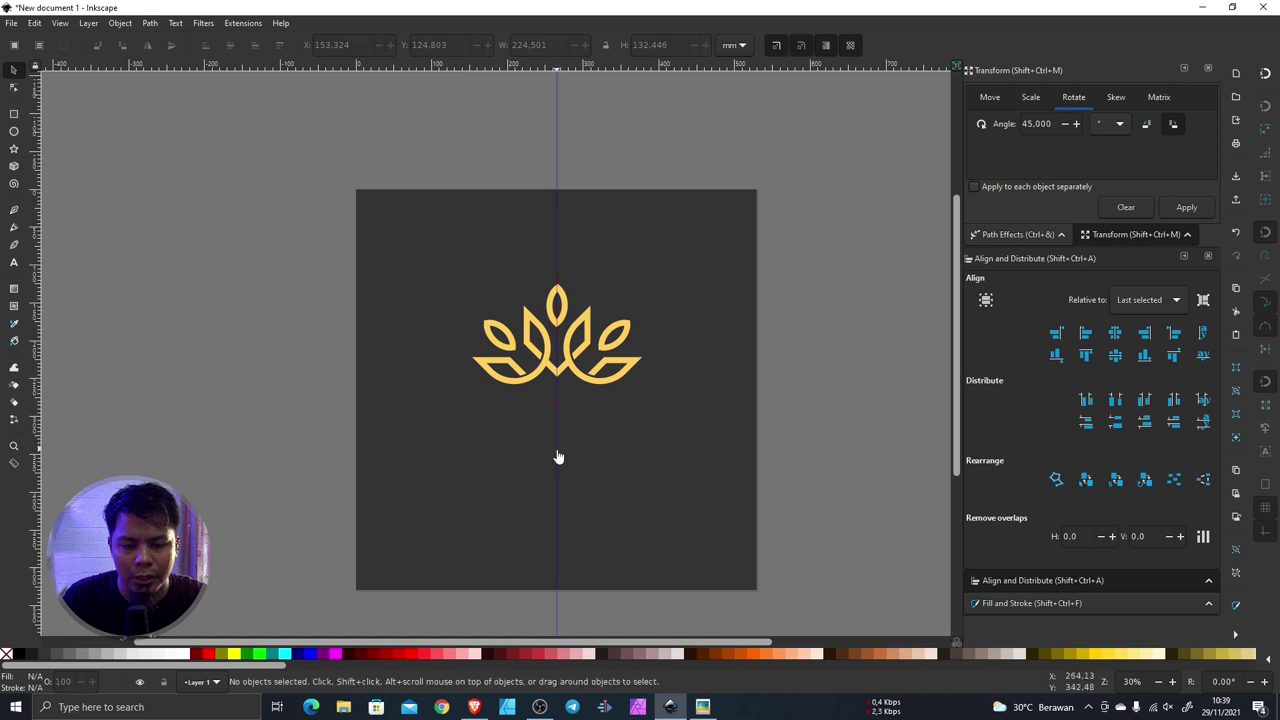
{"action": "left_click_drag", "start_coordinate": [558, 457], "coordinate": [151, 390]}
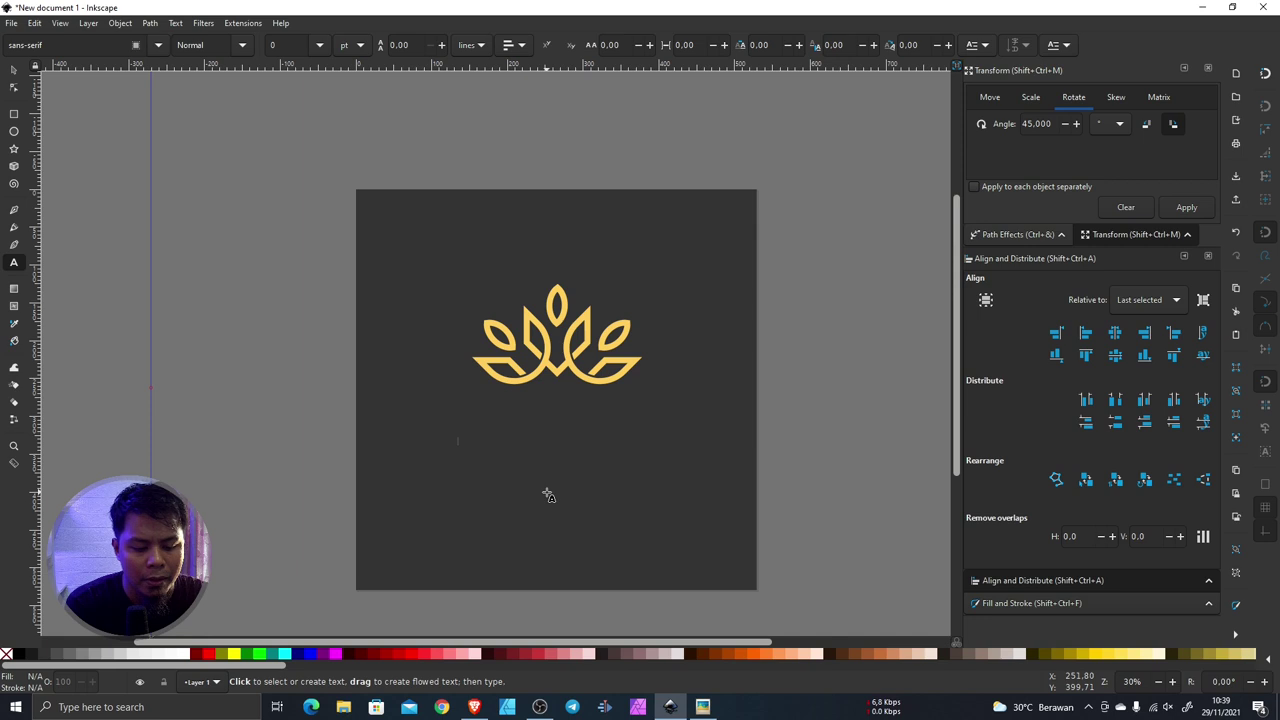
Step: Type the wordmark text and set it in the Cinzel font
{"action": "type", "text": "LOTUS"}
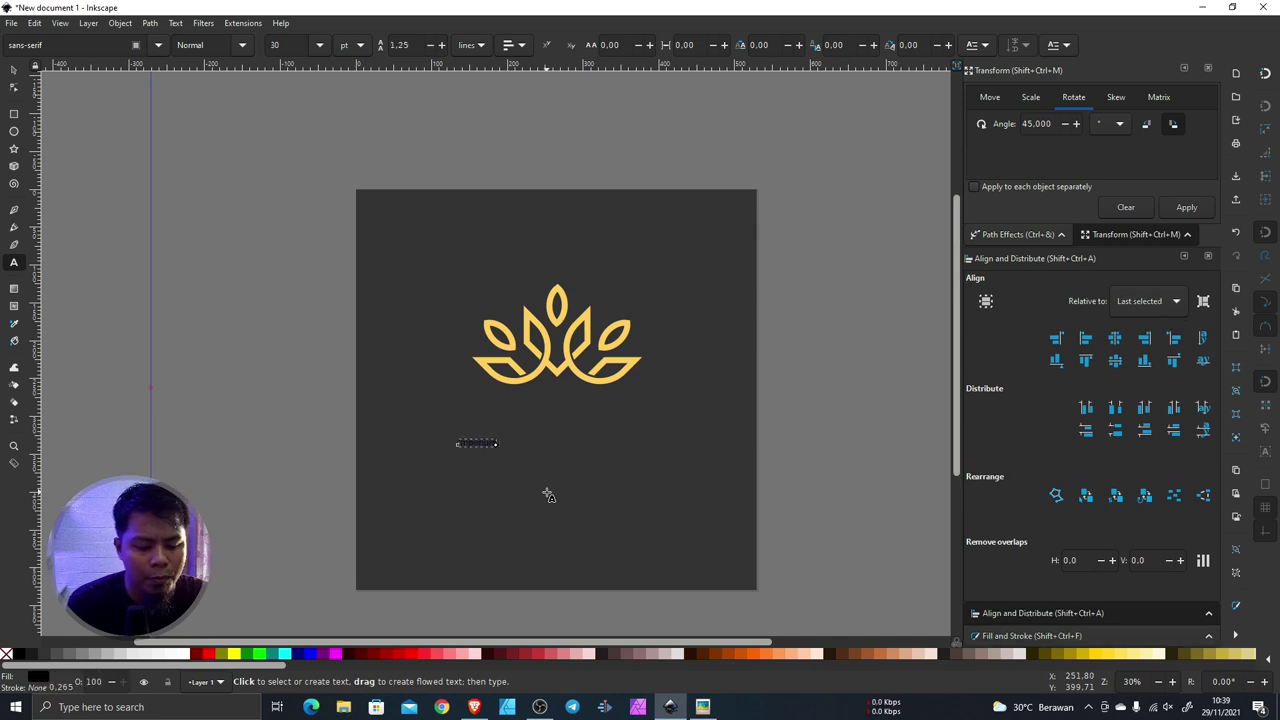
{"action": "key", "text": "ctrl+a"}
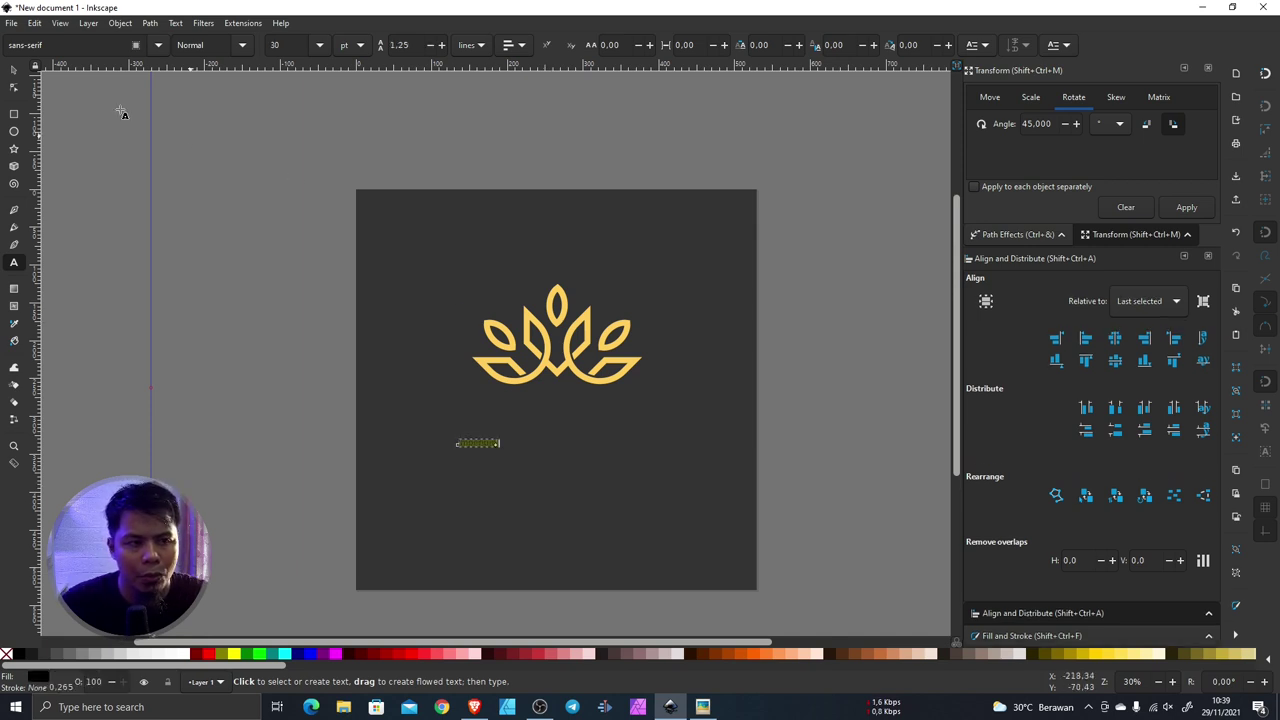
{"action": "triple_click", "coordinate": [25, 45]}
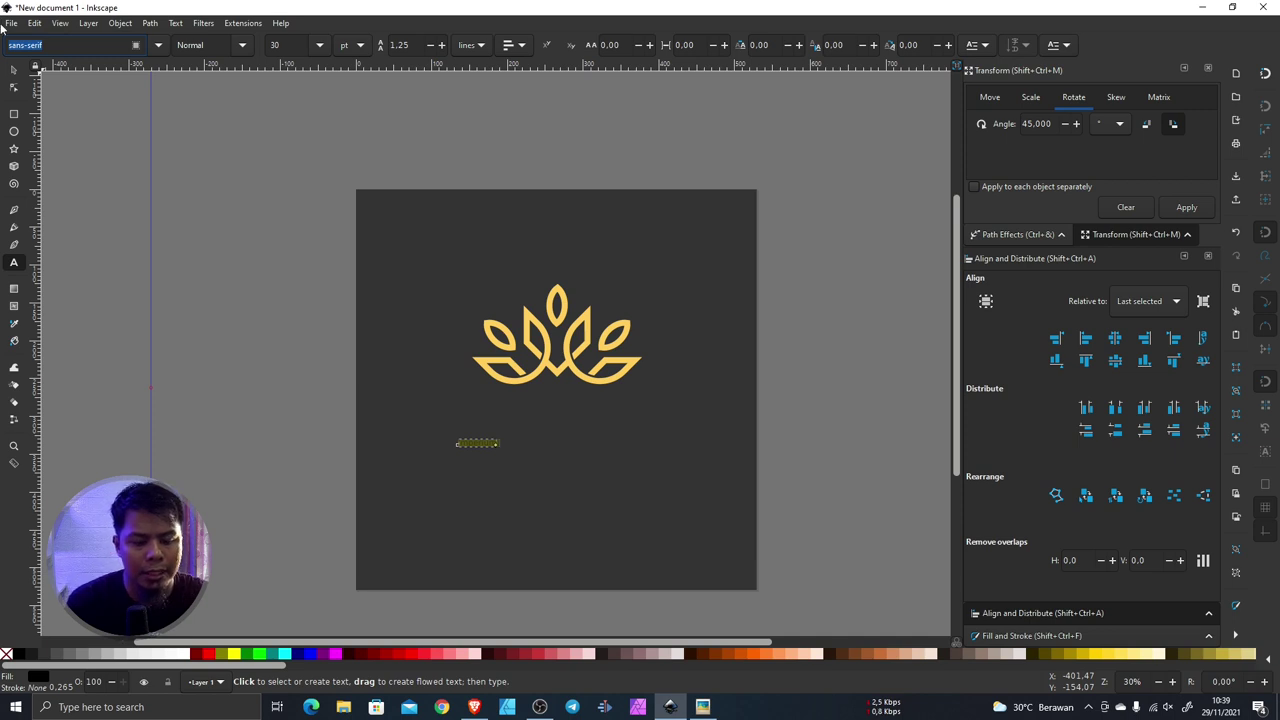
{"action": "type", "text": "cin"}
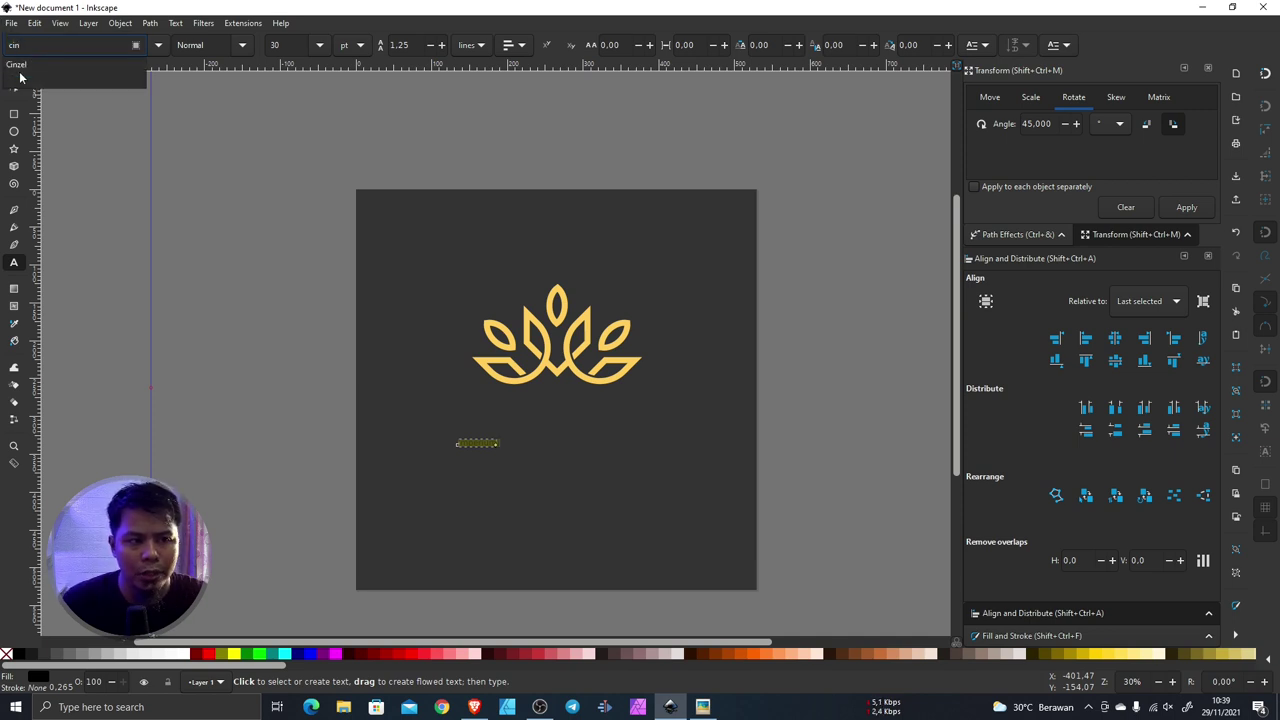
{"action": "left_click", "coordinate": [20, 77]}
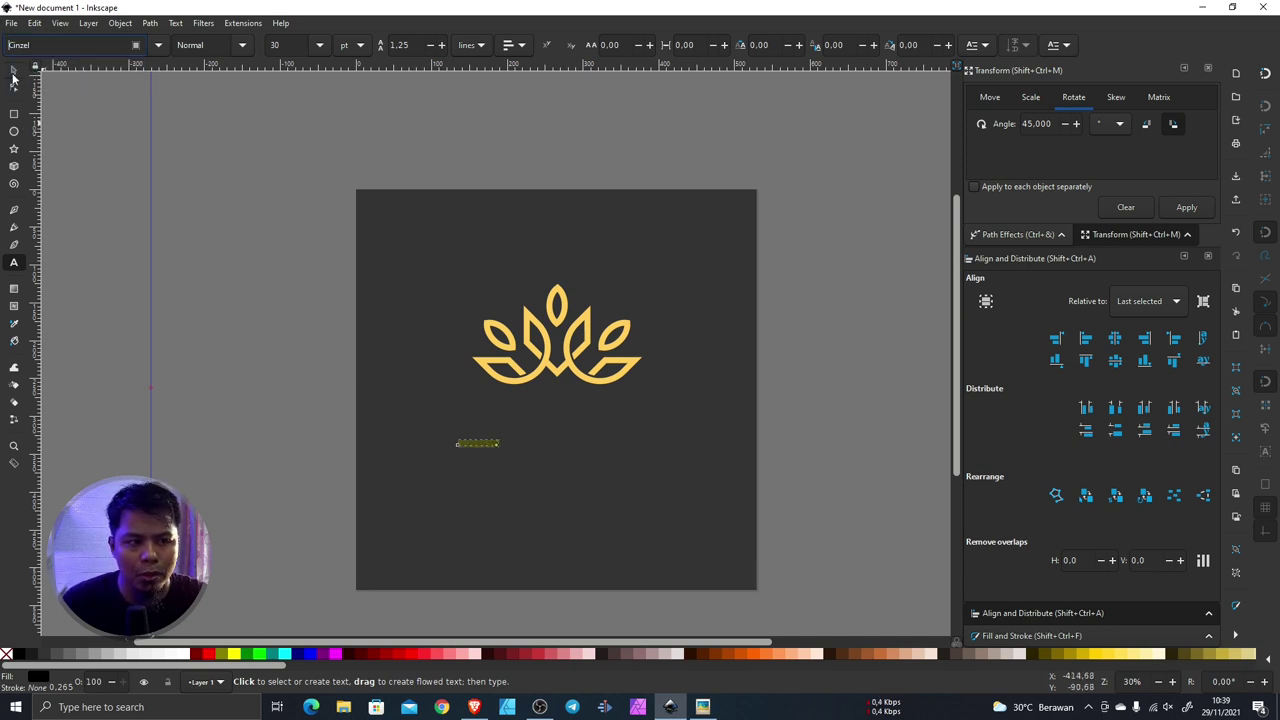
Step: Enlarge IMPERIUM about threefold, make it white, and place it beneath the lotus
{"action": "left_click", "coordinate": [13, 70]}
{"action": "left_click_drag", "start_coordinate": [503, 435], "coordinate": [632, 401]}
{"action": "left_click", "coordinate": [566, 436]}
{"action": "left_click_drag", "start_coordinate": [562, 443], "coordinate": [581, 424]}
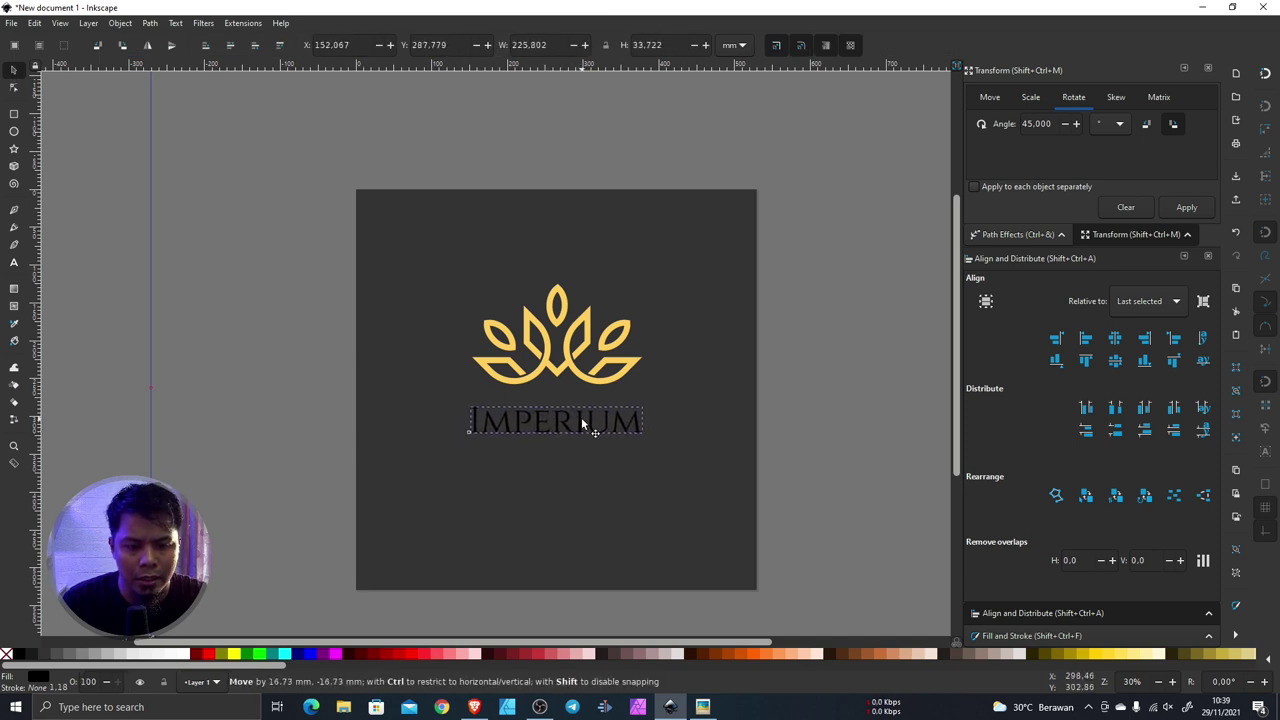
{"action": "left_click", "coordinate": [185, 654]}
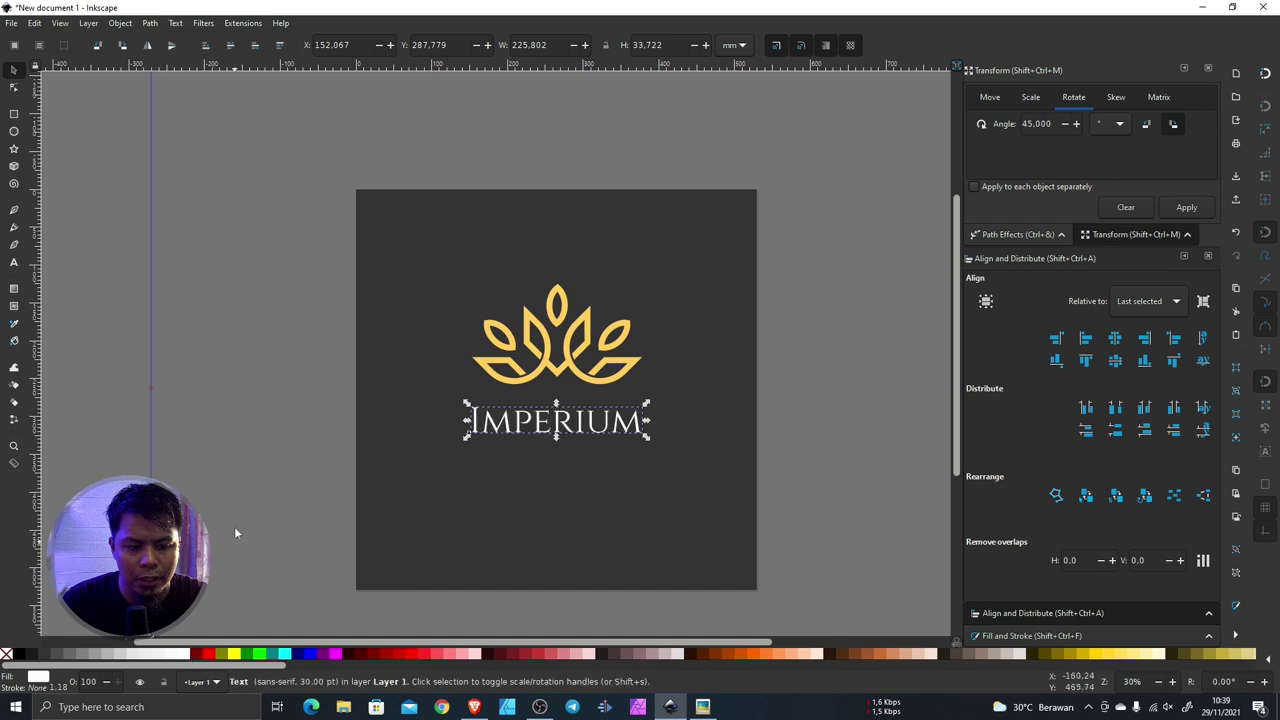
{"action": "scroll", "coordinate": [540, 467], "scroll_direction": "up", "scroll_amount": 2}
{"action": "scroll", "coordinate": [572, 440], "scroll_direction": "up", "scroll_amount": 1}
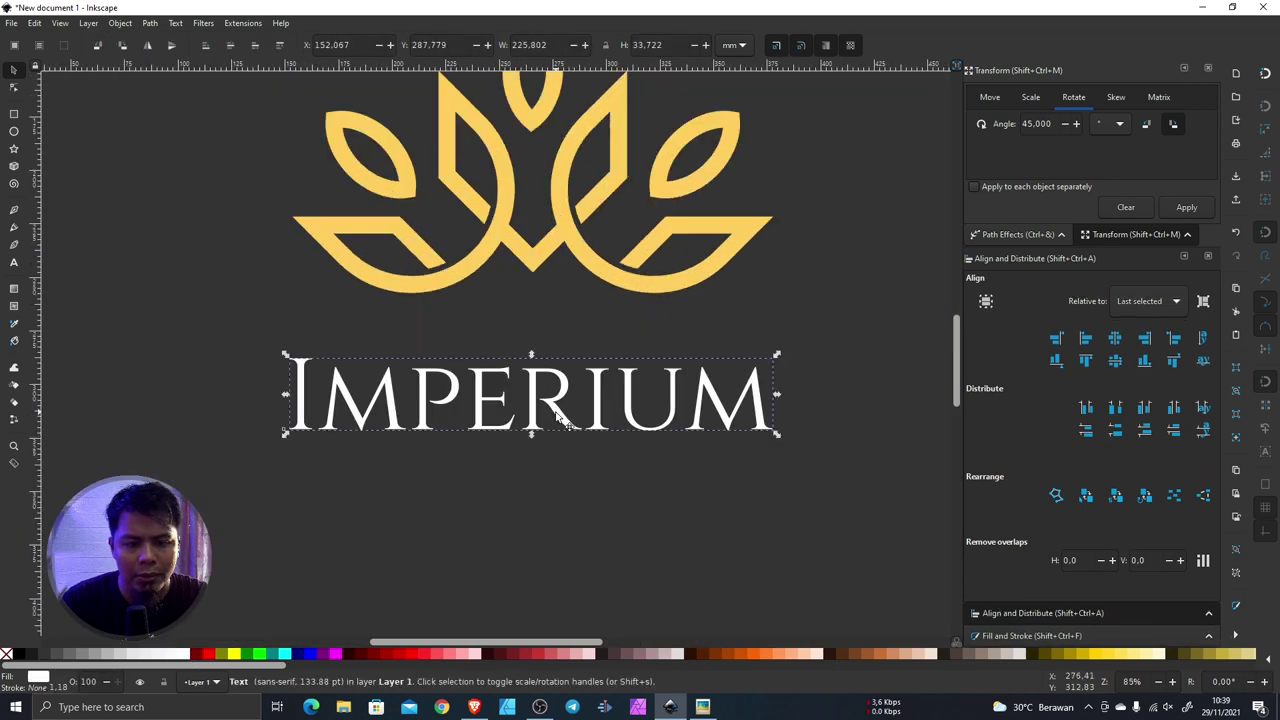
{"action": "left_click_drag", "start_coordinate": [557, 415], "coordinate": [567, 403]}
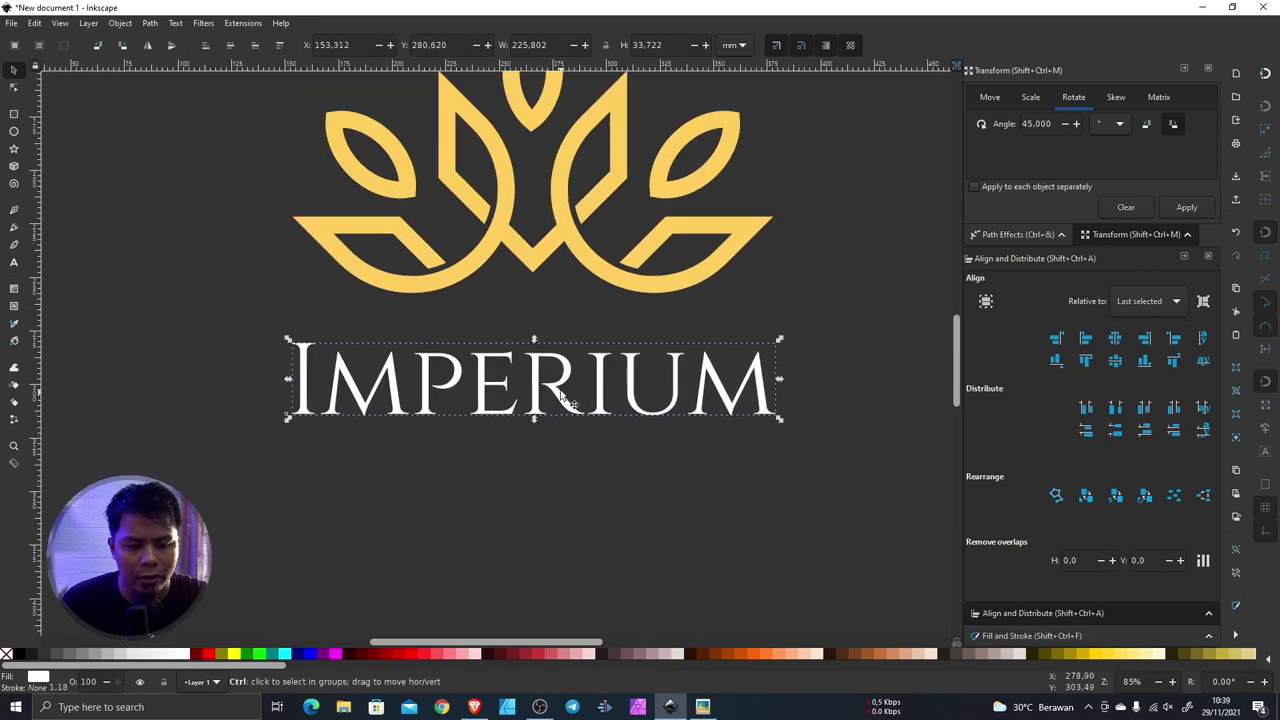
Step: Duplicate IMPERIUM, move the copy down and retype it as HOTEL
{"action": "key", "text": "ctrl+d"}
{"action": "left_click_drag", "start_coordinate": [563, 398], "coordinate": [563, 498]}
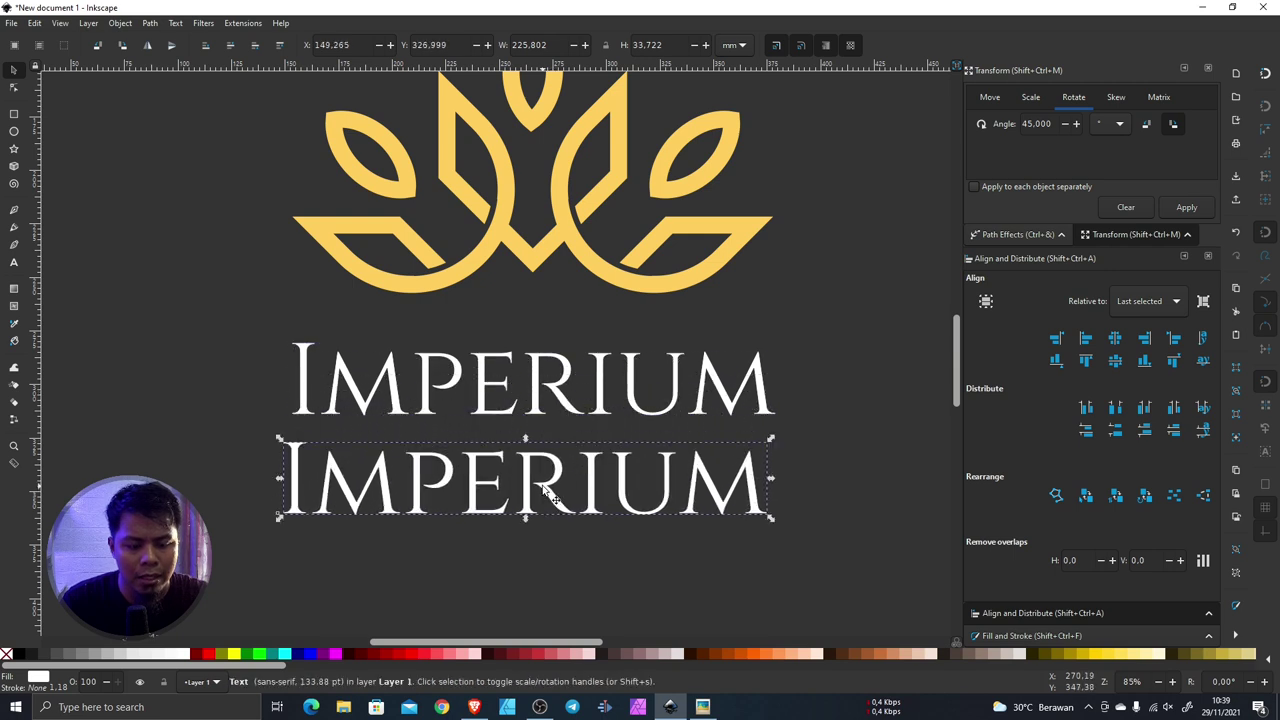
{"action": "key", "text": "t"}
{"action": "left_click", "coordinate": [543, 481]}
{"action": "key", "text": "ctrl+a"}
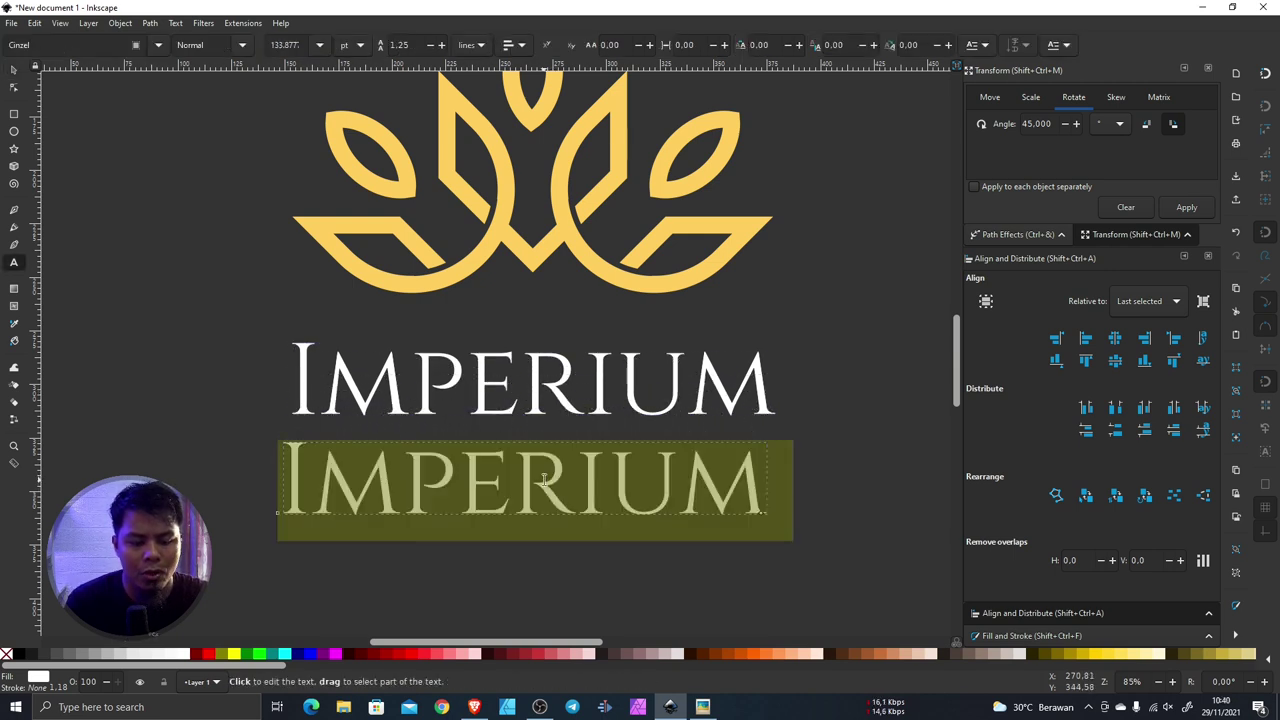
{"action": "type", "text": "HP"}
{"action": "key", "text": "BackSpace"}
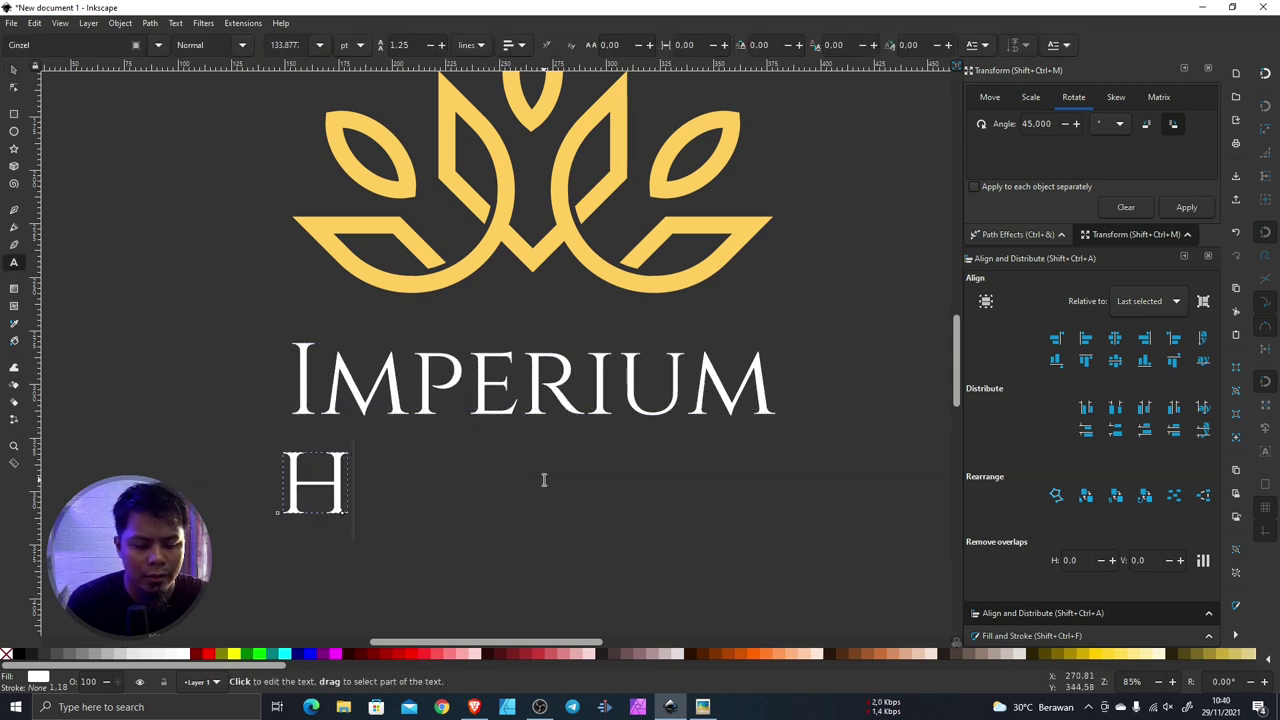
{"action": "type", "text": "OTEL"}
Step: Change the HOTEL text's font to Montserrat, re-entering the word HOTEL
{"action": "key", "text": "ctrl+a"}
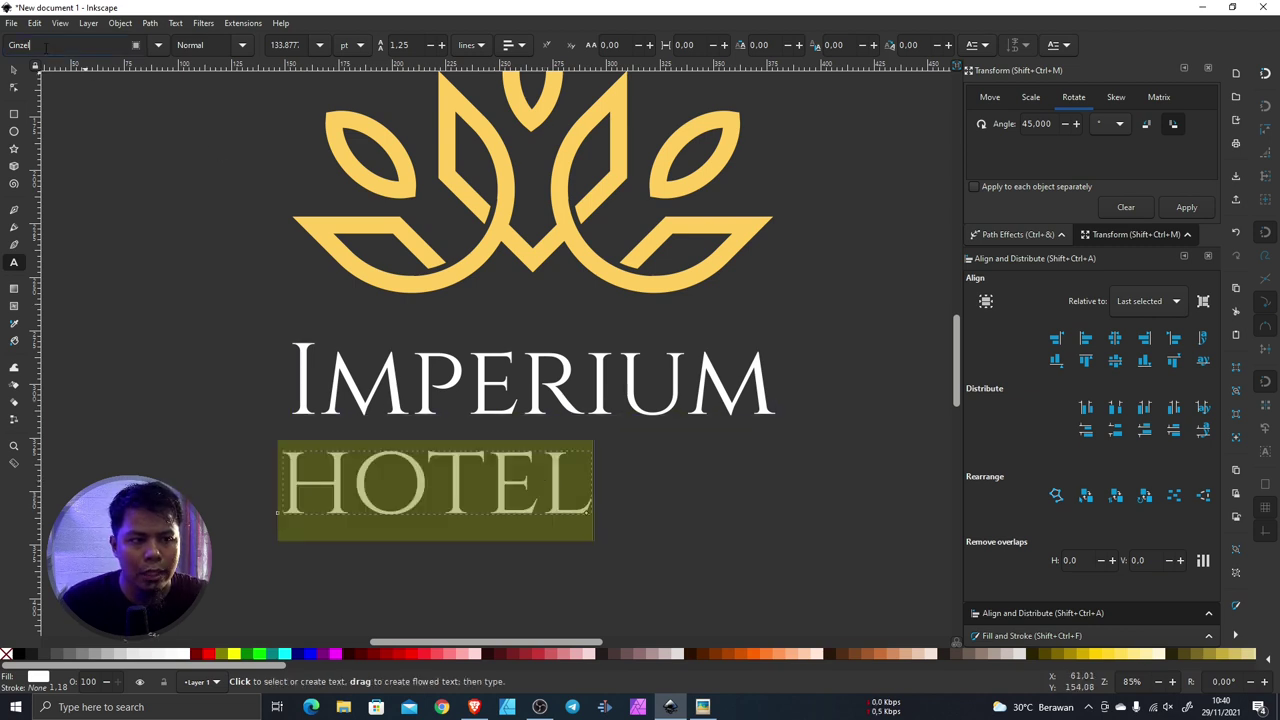
{"action": "double_click", "coordinate": [7, 45]}
{"action": "type", "text": "m"}
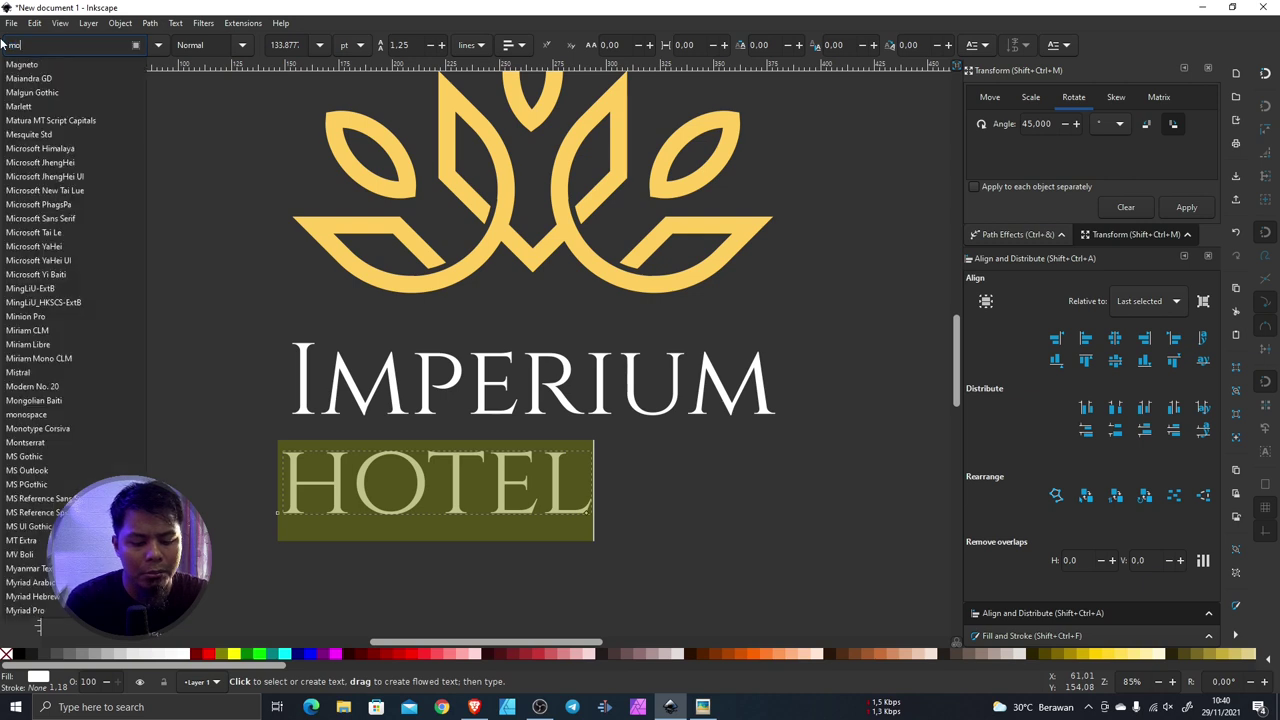
{"action": "type", "text": "on"}
{"action": "left_click", "coordinate": [22, 106]}
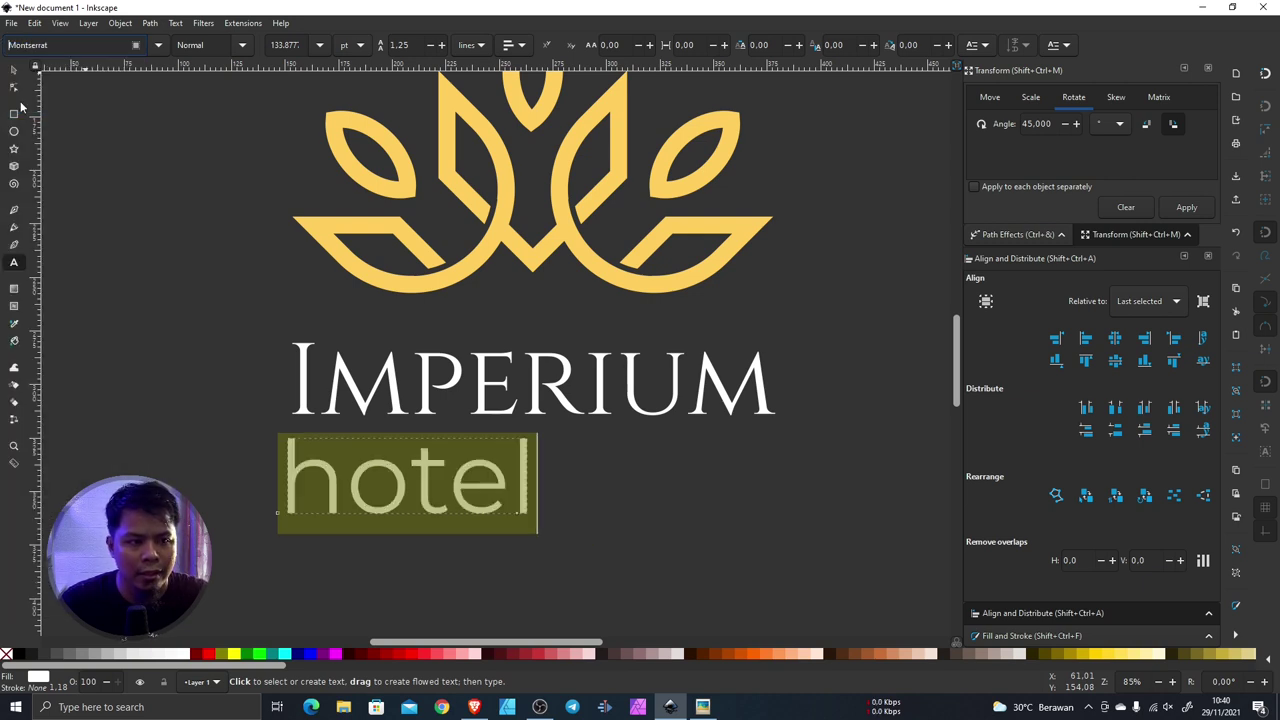
{"action": "left_click", "coordinate": [415, 486]}
{"action": "mouse_move", "coordinate": [284, 480]}
{"action": "left_mouse_down"}
{"action": "mouse_move", "coordinate": [517, 487]}
{"action": "mouse_move", "coordinate": [276, 471]}
{"action": "left_mouse_up"}
{"action": "left_click", "coordinate": [527, 488]}
{"action": "type", "text": "H"}
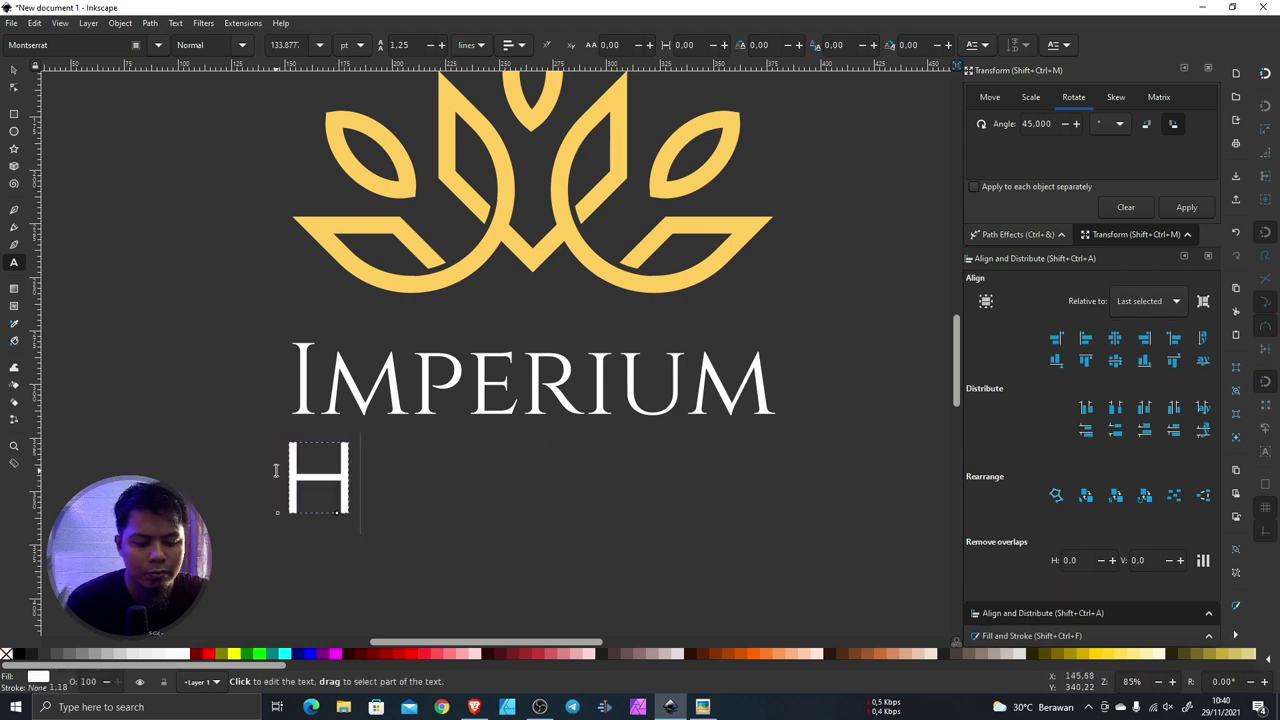
{"action": "type", "text": "OTEL"}
{"action": "key", "text": "ctrl+a"}
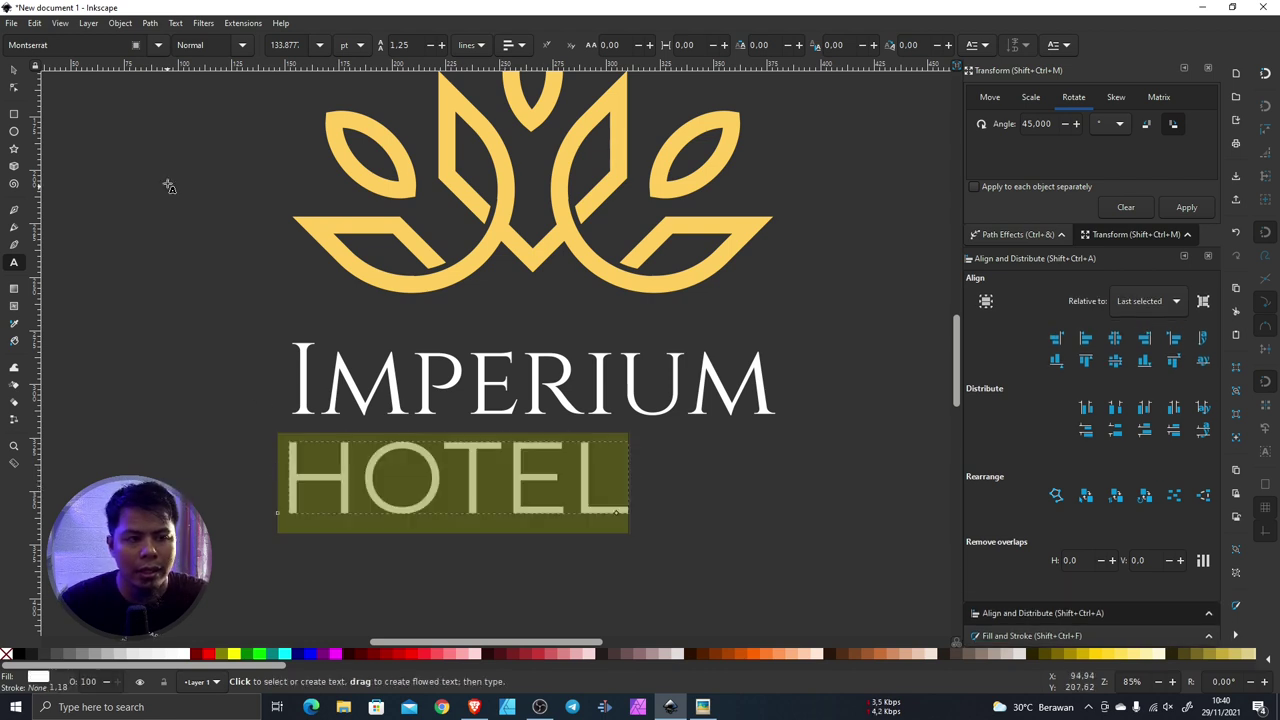
Step: Shrink HOTEL to about 82 mm wide and place it beneath IMPERIUM
{"action": "left_click", "coordinate": [14, 69]}
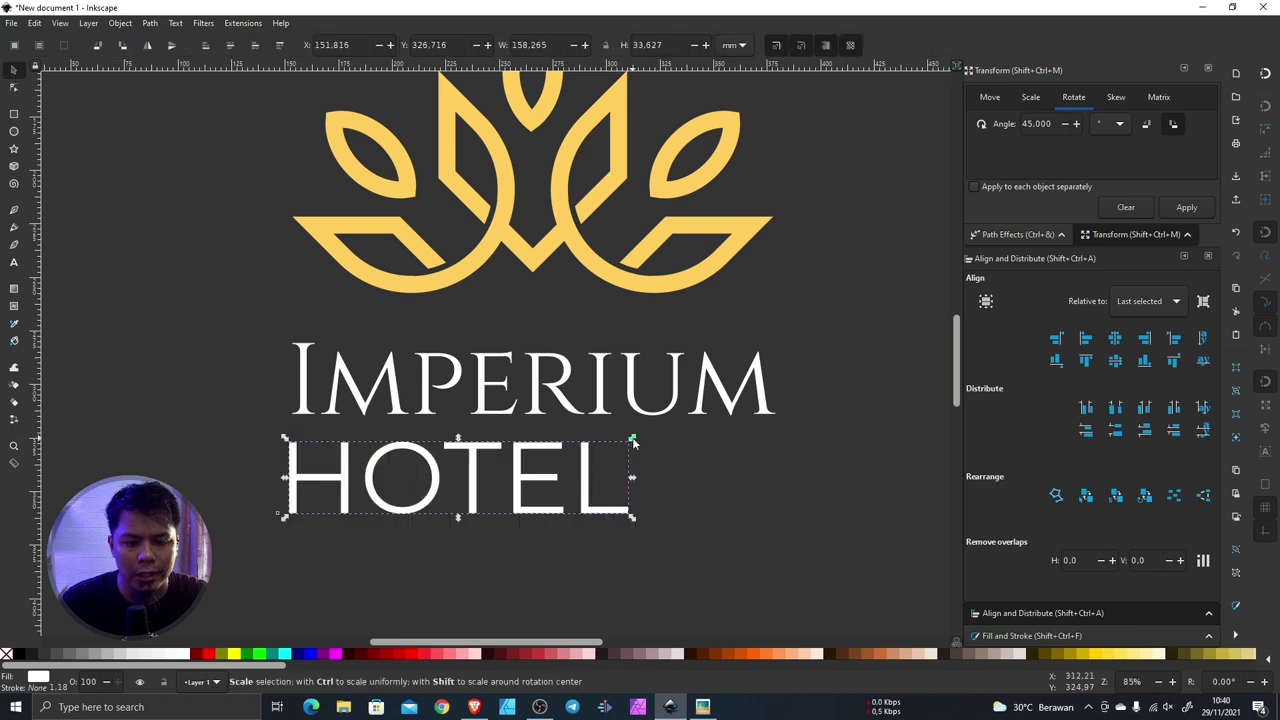
{"action": "left_click_drag", "start_coordinate": [631, 439], "coordinate": [469, 472]}
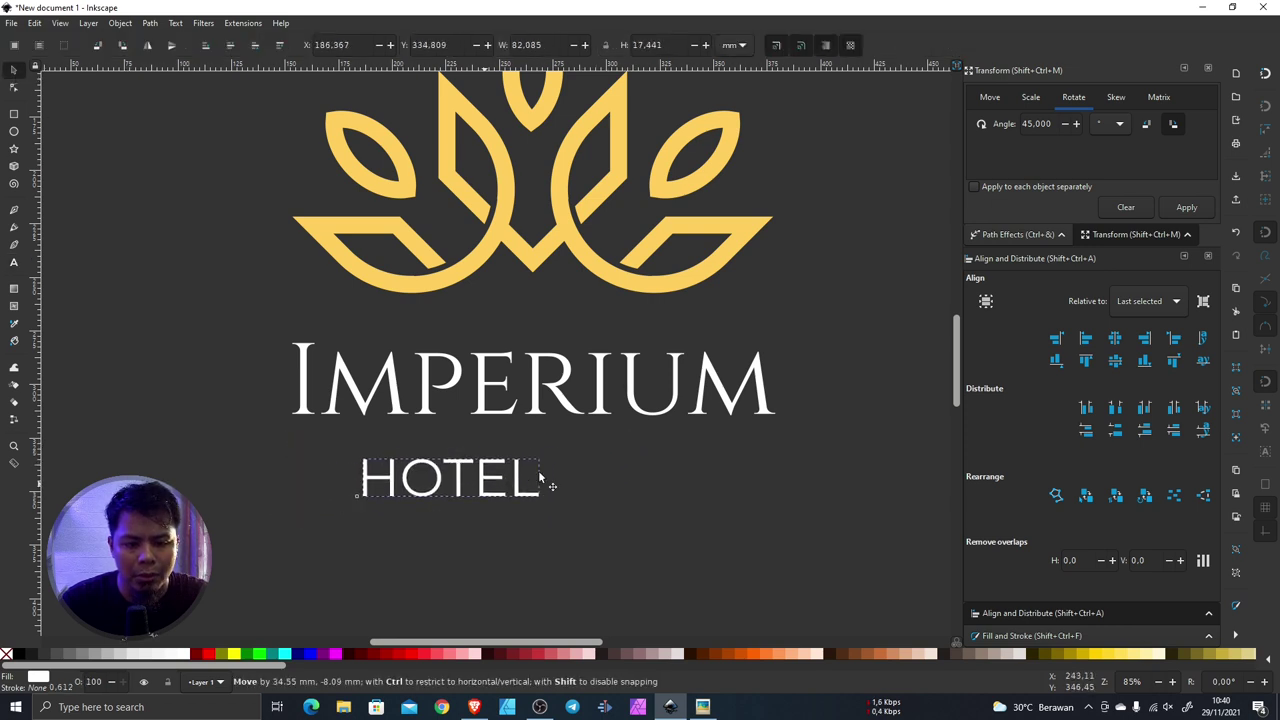
{"action": "left_click_drag", "start_coordinate": [418, 510], "coordinate": [581, 475]}
Step: Set the letter spacing of all HOTEL letters to 25
{"action": "double_click", "coordinate": [492, 455]}
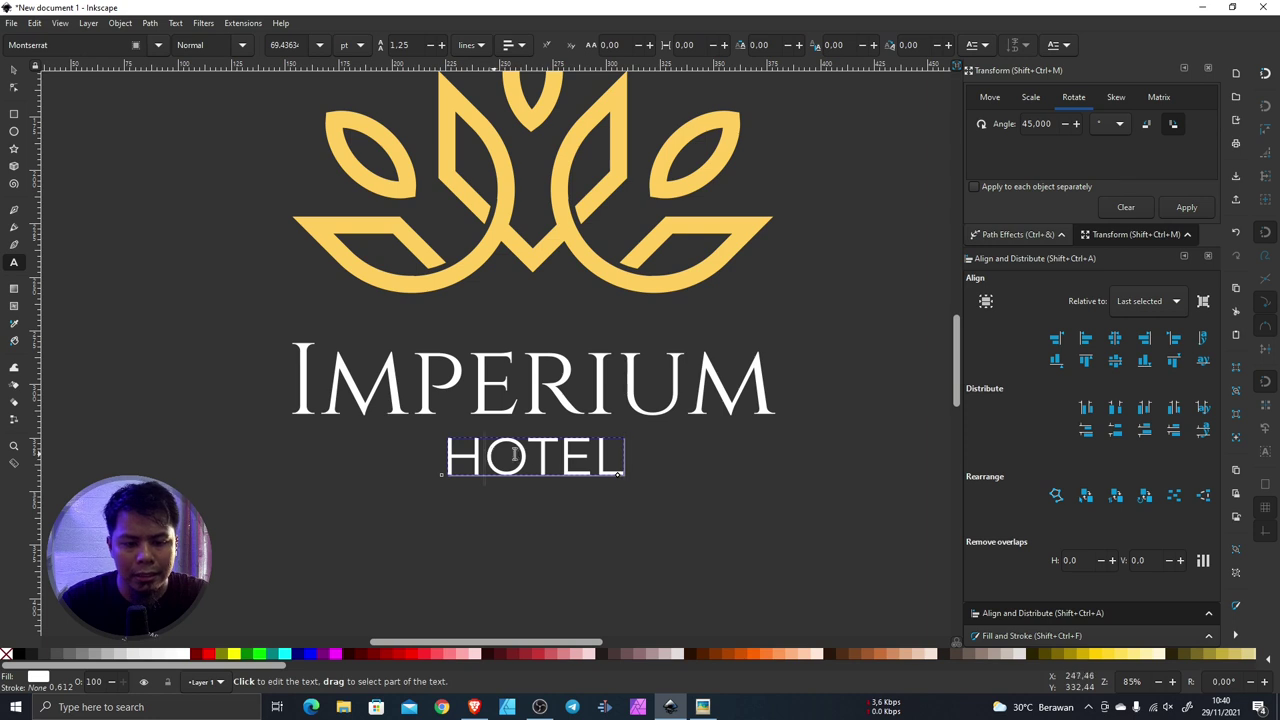
{"action": "key", "text": "ctrl+a"}
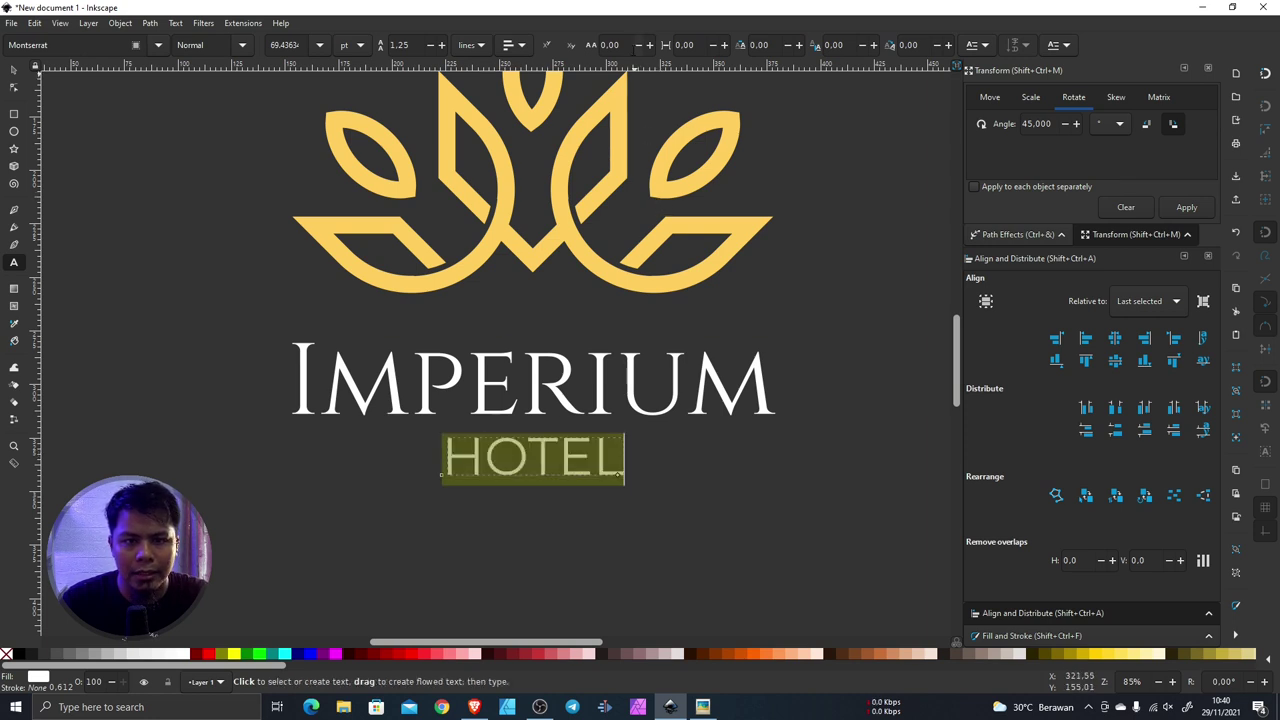
{"action": "left_click", "coordinate": [636, 49]}
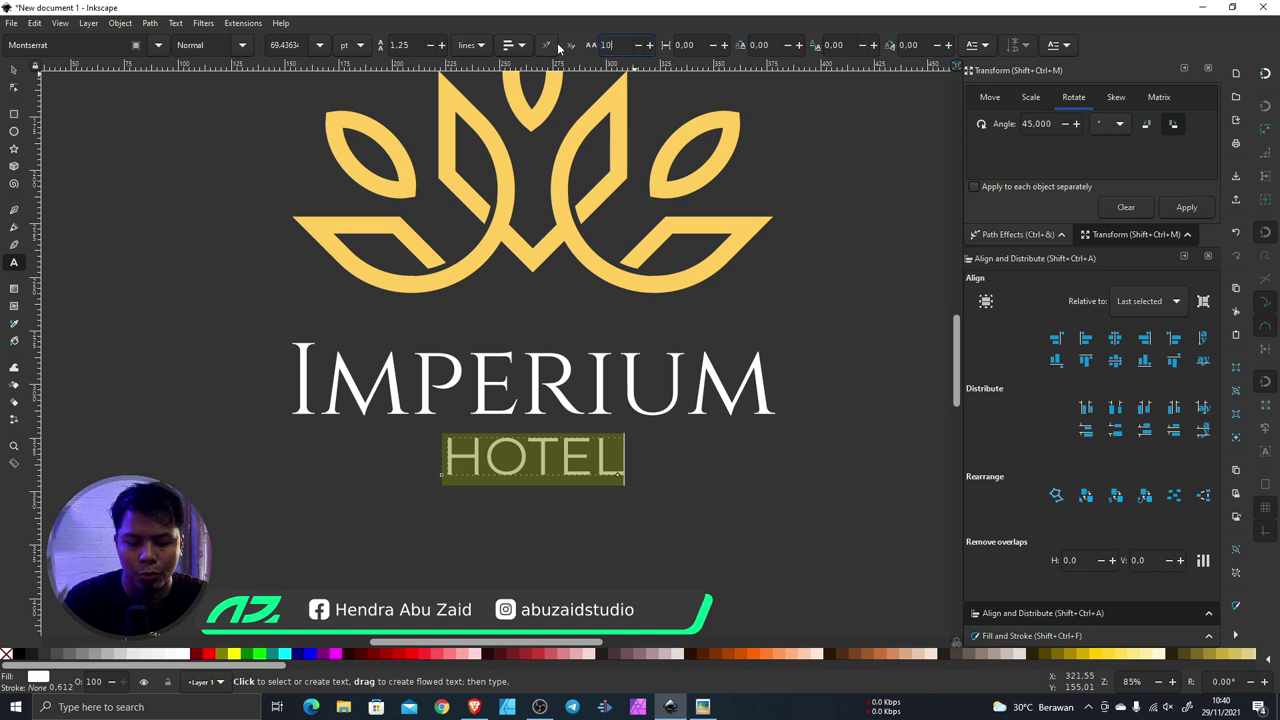
{"action": "key", "text": "Return"}
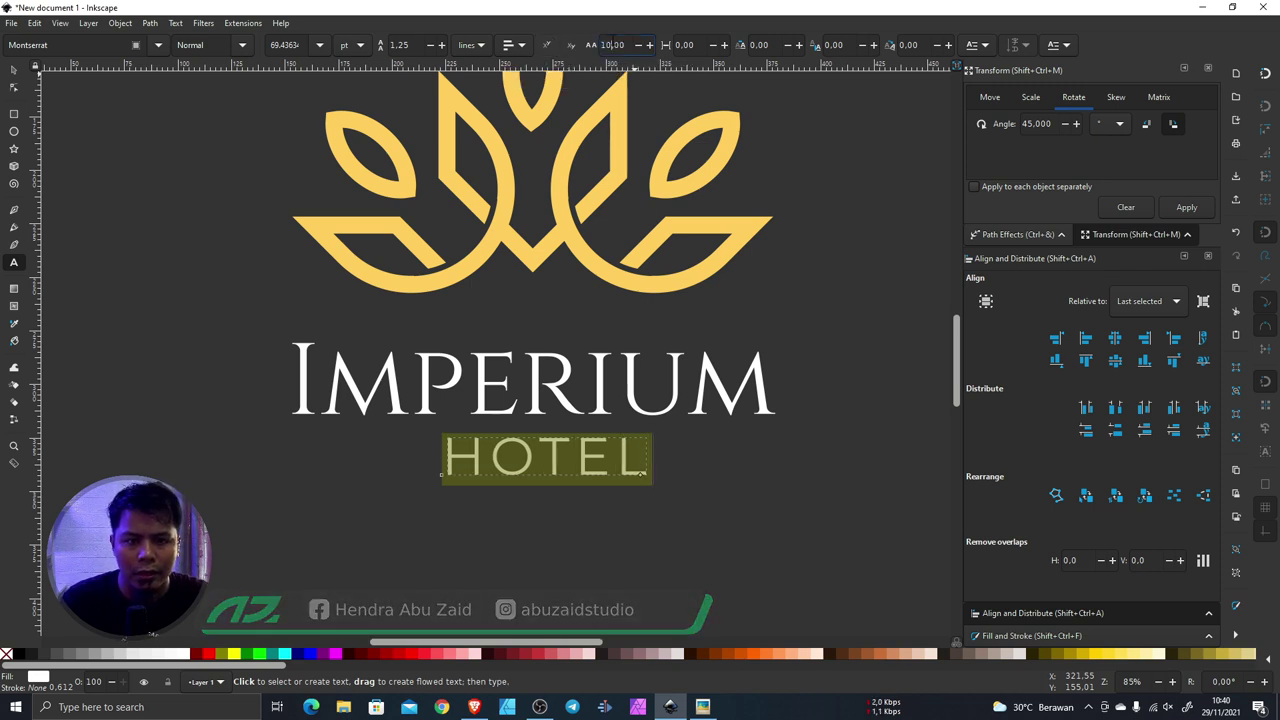
{"action": "double_click", "coordinate": [612, 45]}
{"action": "type", "text": "25"}
{"action": "key", "text": "Return"}
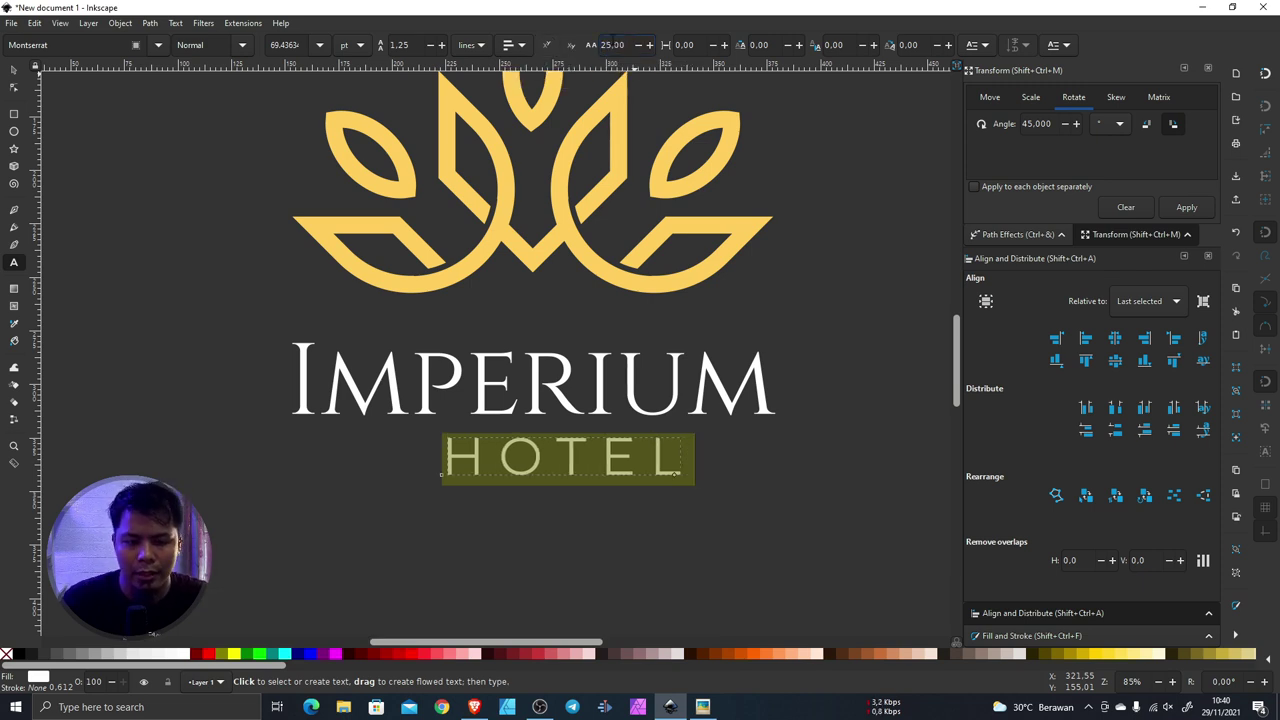
Step: Fit the whole page in view and select the lotus graphic
{"action": "left_click", "coordinate": [14, 70]}
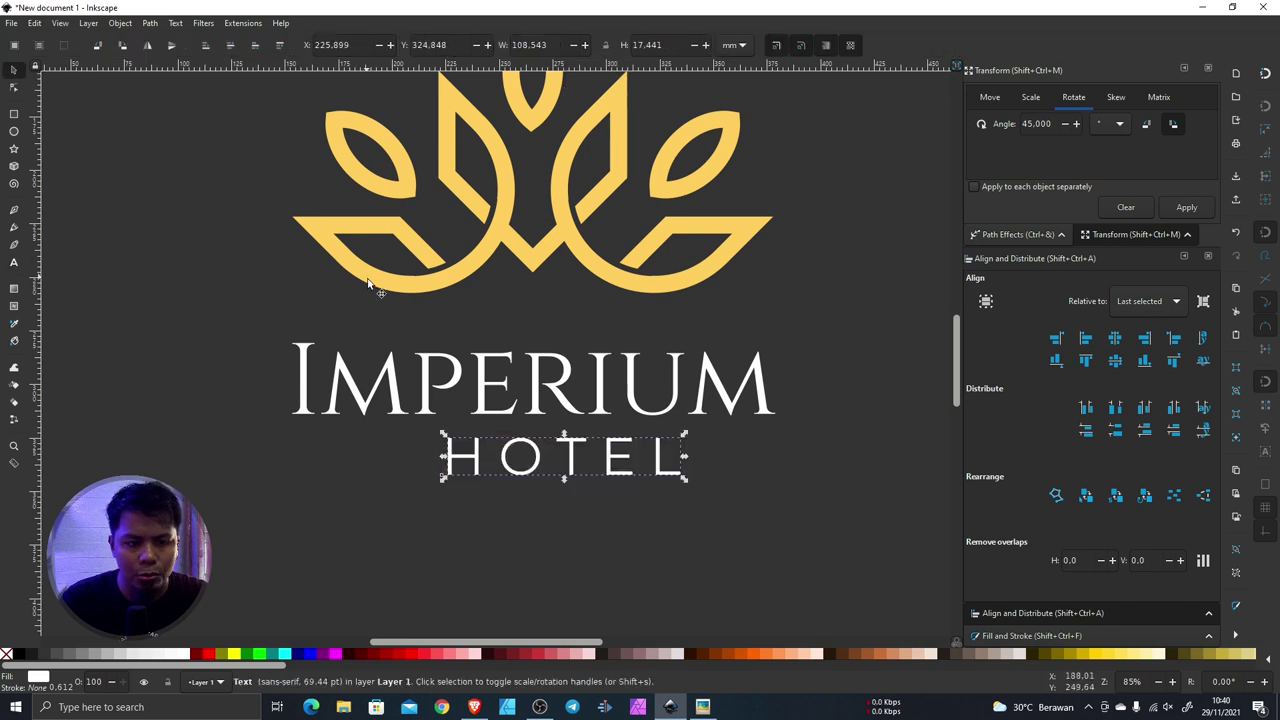
{"action": "key", "text": "5"}
{"action": "mouse_move", "coordinate": [716, 170]}
{"action": "left_mouse_down"}
{"action": "mouse_move", "coordinate": [404, 296]}
{"action": "mouse_move", "coordinate": [356, 330]}
{"action": "left_mouse_up"}
Step: Centre the lotus, IMPERIUM and HOTEL on the vertical axis, then deselect
{"action": "left_click", "coordinate": [674, 273]}
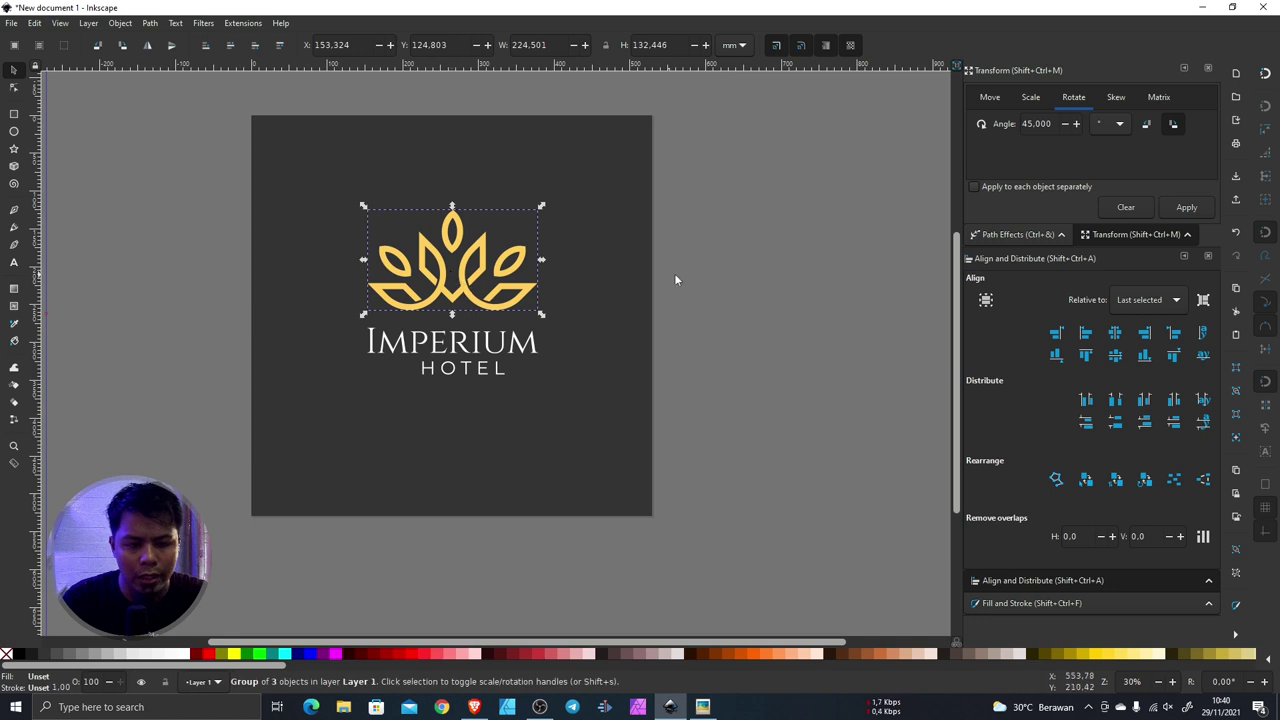
{"action": "left_click_drag", "start_coordinate": [713, 173], "coordinate": [325, 438]}
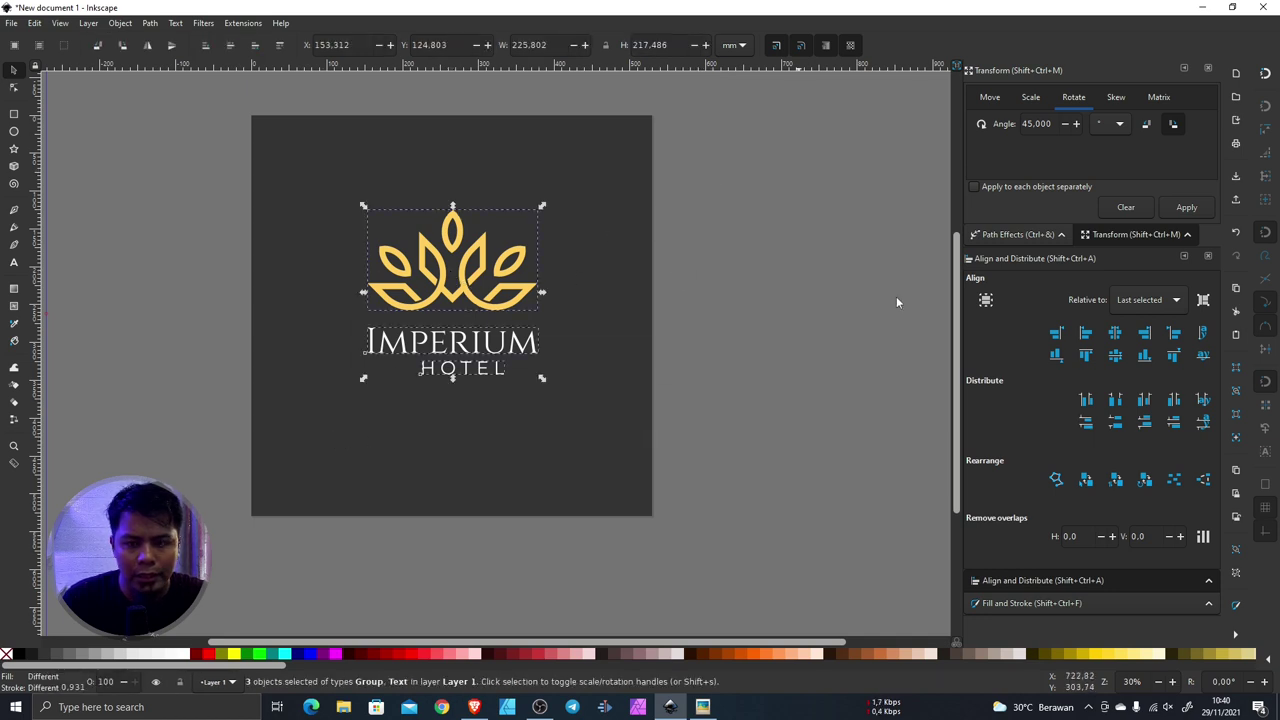
{"action": "left_click", "coordinate": [1115, 333]}
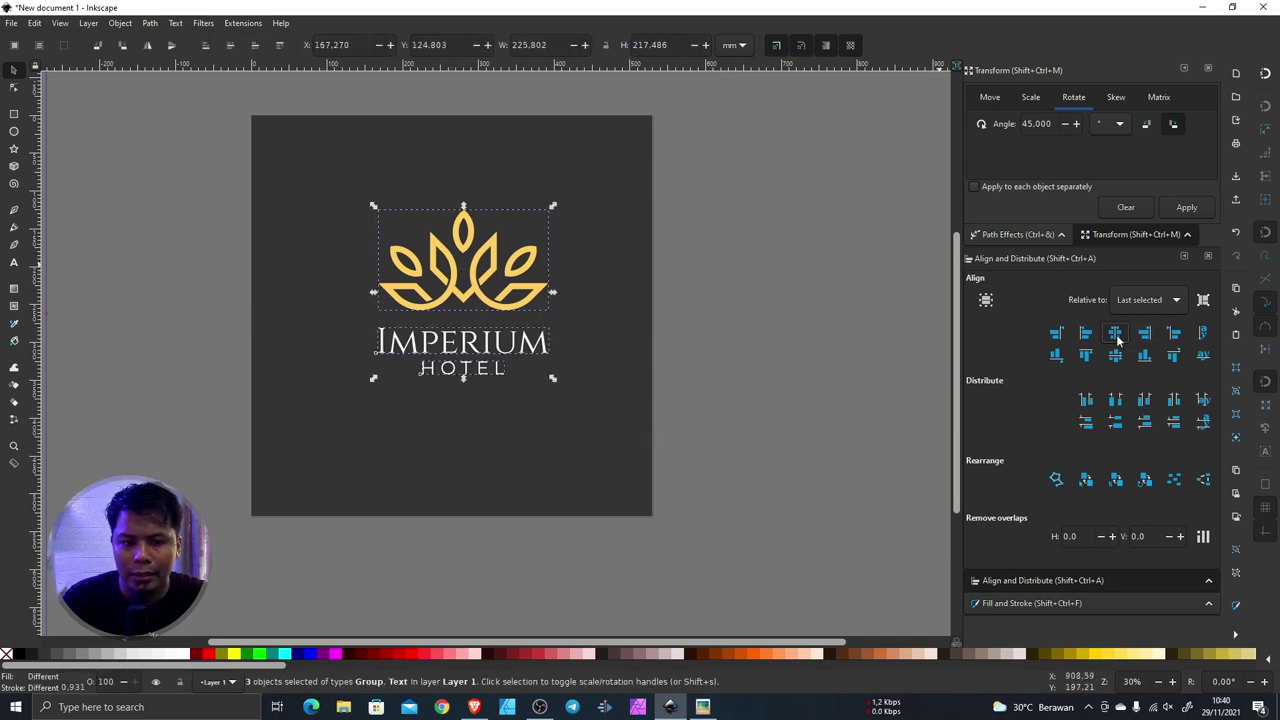
{"action": "left_click", "coordinate": [887, 316]}
{"action": "scroll", "coordinate": [580, 334], "scroll_direction": "down", "scroll_amount": 3, "text": "ctrl"}
{"action": "scroll", "coordinate": [536, 323], "scroll_direction": "up", "scroll_amount": 4, "text": "ctrl"}
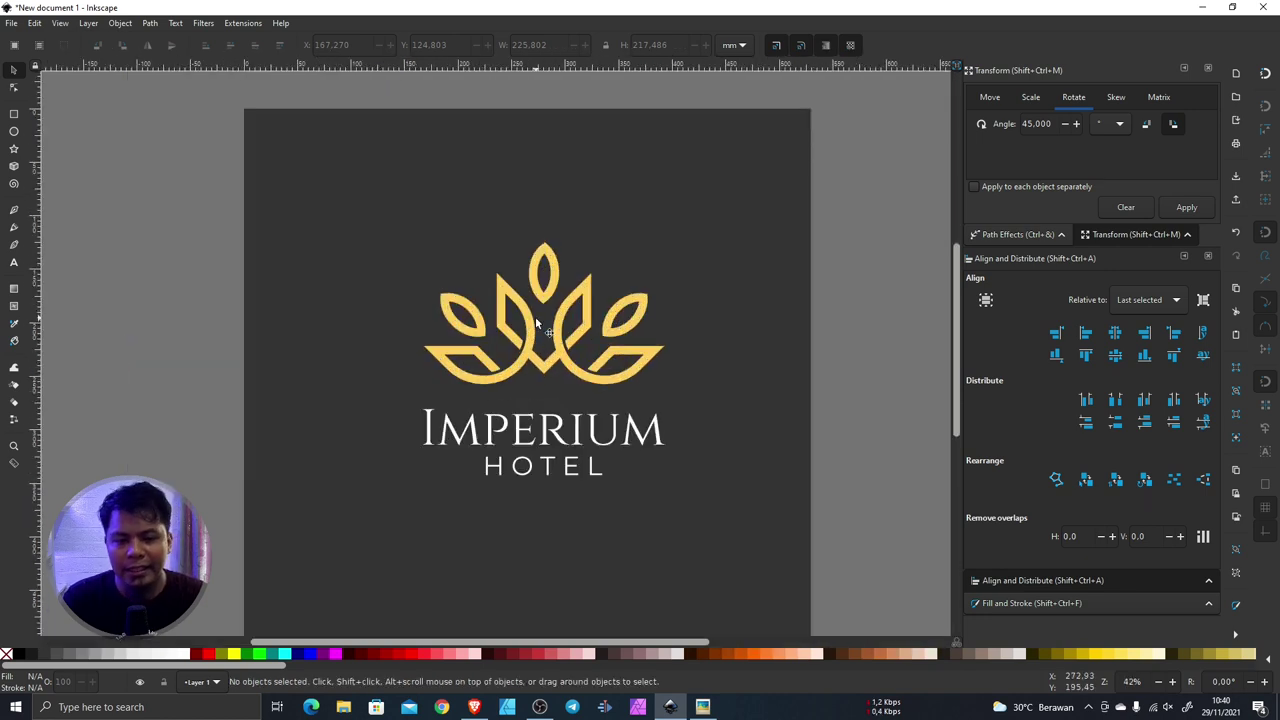